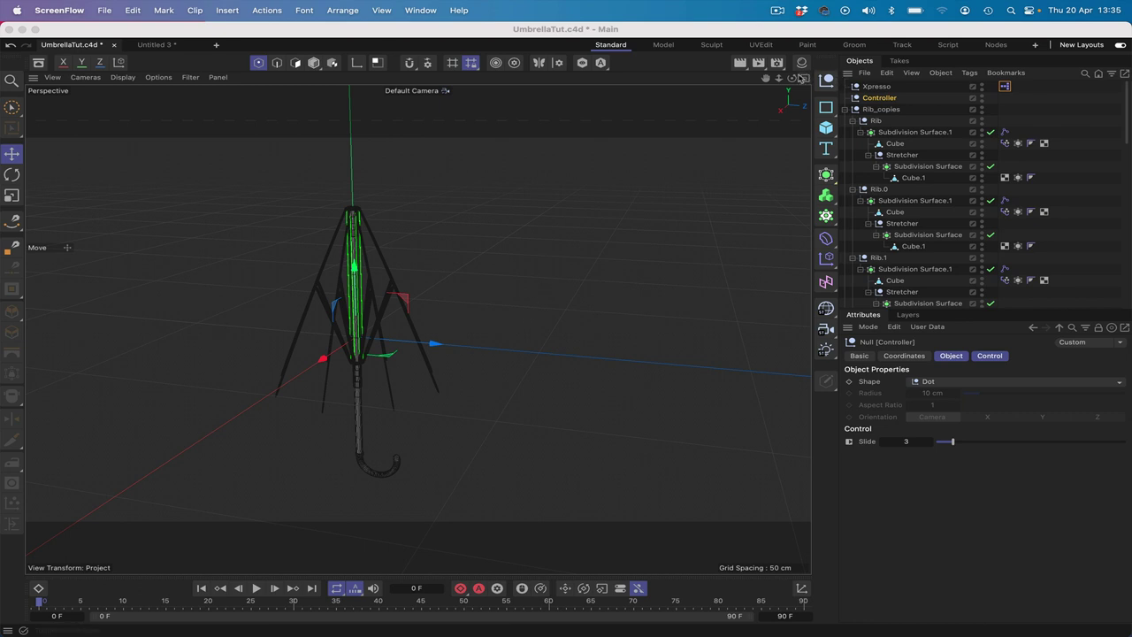
- Test the umbrella rig by moving the Controller's Slide value up to 33 and back down to 0
left_click_drag(791, 80, 769, 78)
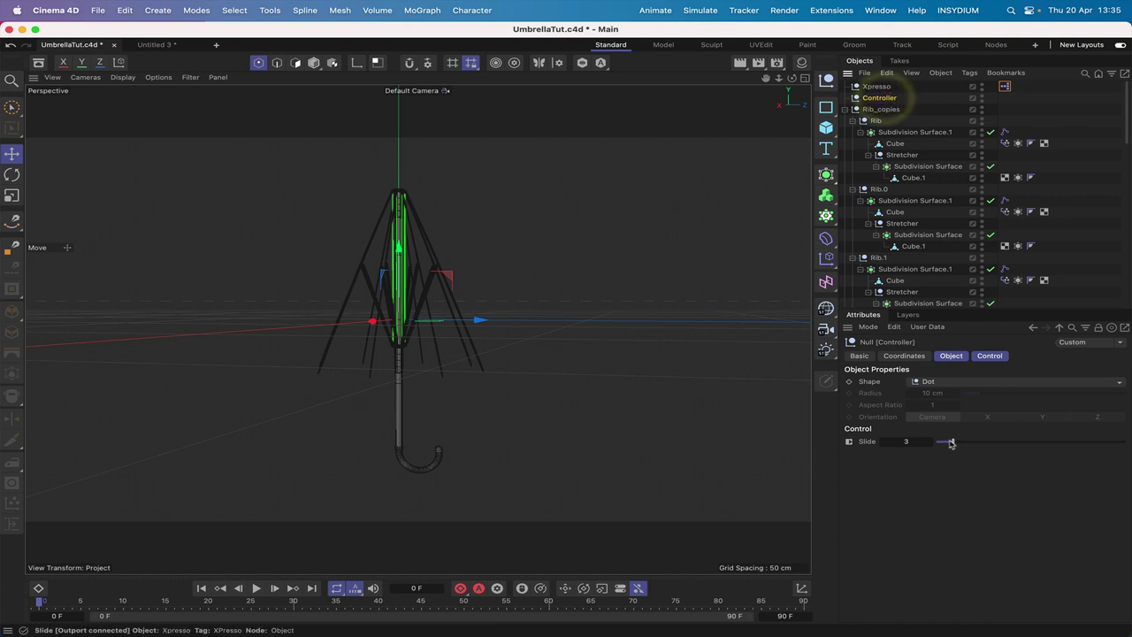
left_click_drag(954, 445, 1099, 442)
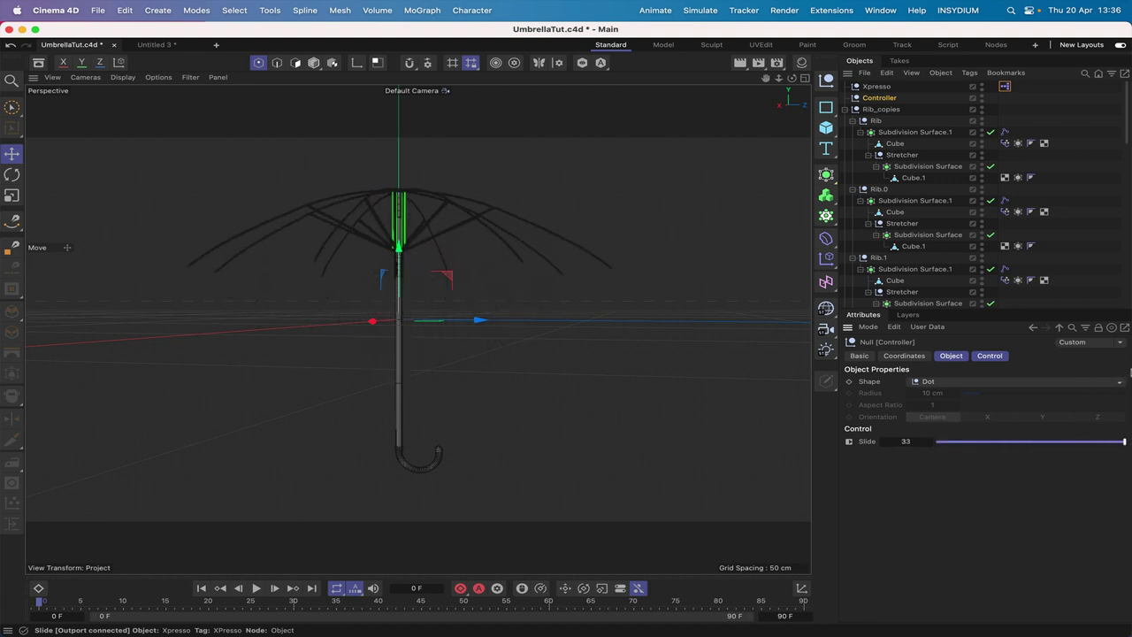
left_click_drag(1095, 374, 931, 396)
left_click(1081, 386)
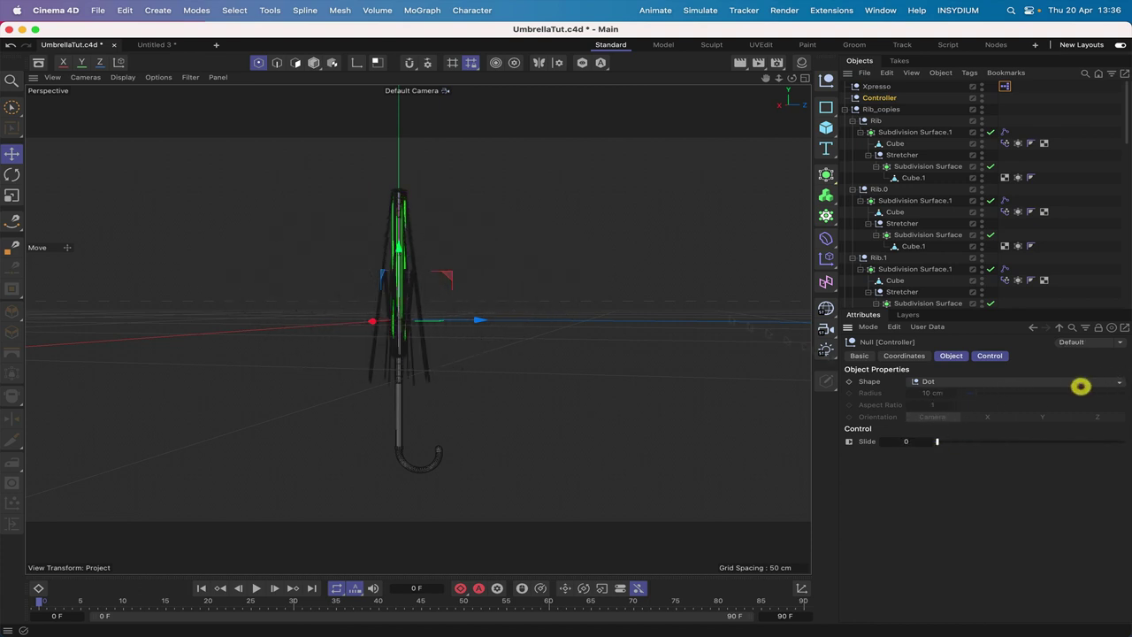
- Switch to the Untitled 3 document and play the finished umbrella's opening animation
left_click(152, 44)
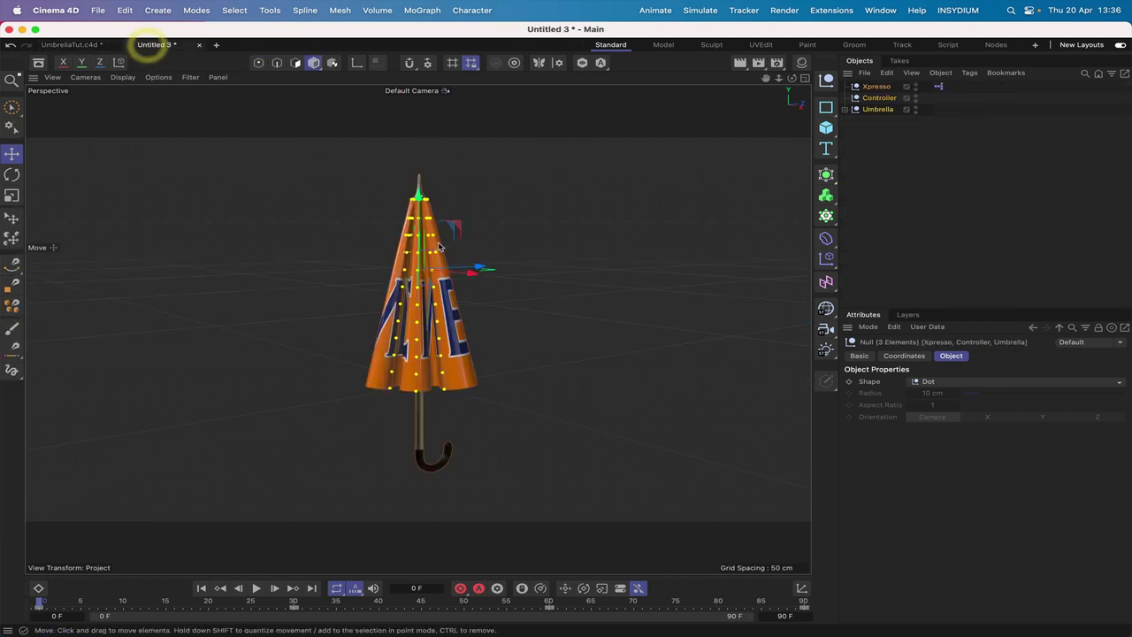
left_click(255, 588)
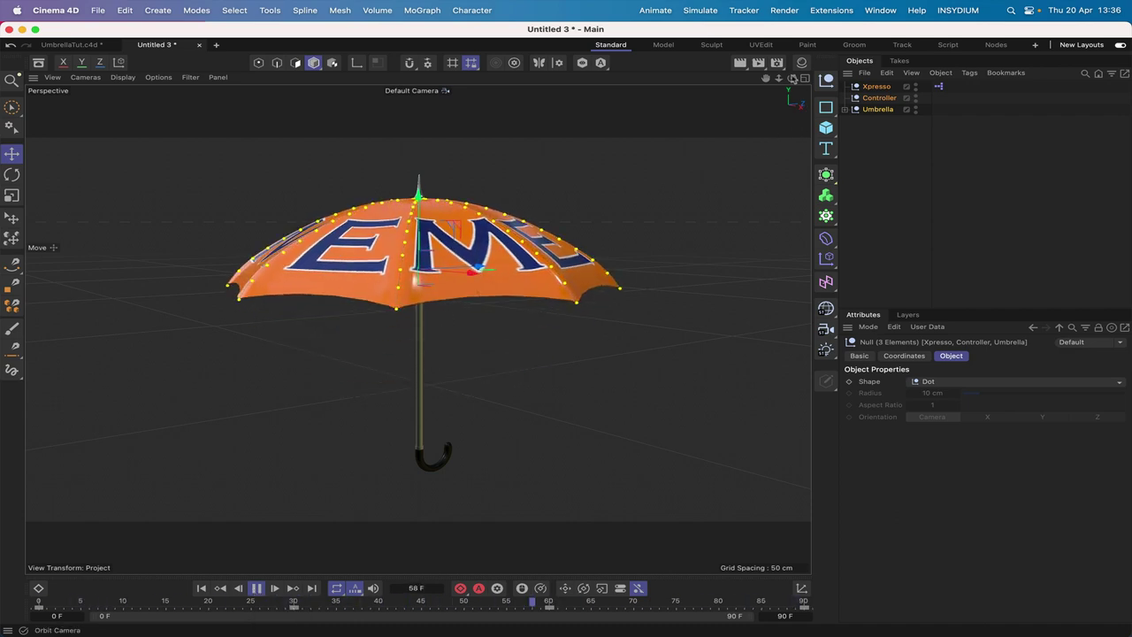
left_click_drag(793, 77, 790, 77)
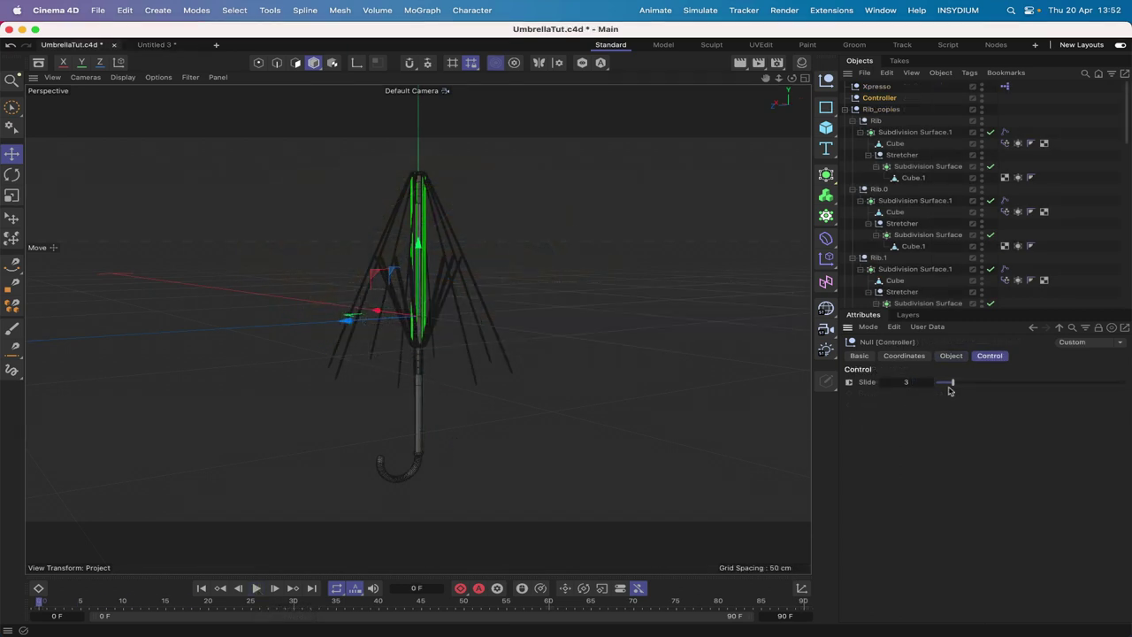
- In the UmbrellaTut document, open the umbrella frame fully by setting the Controller's Slide to 33
left_click_drag(944, 383, 1126, 348)
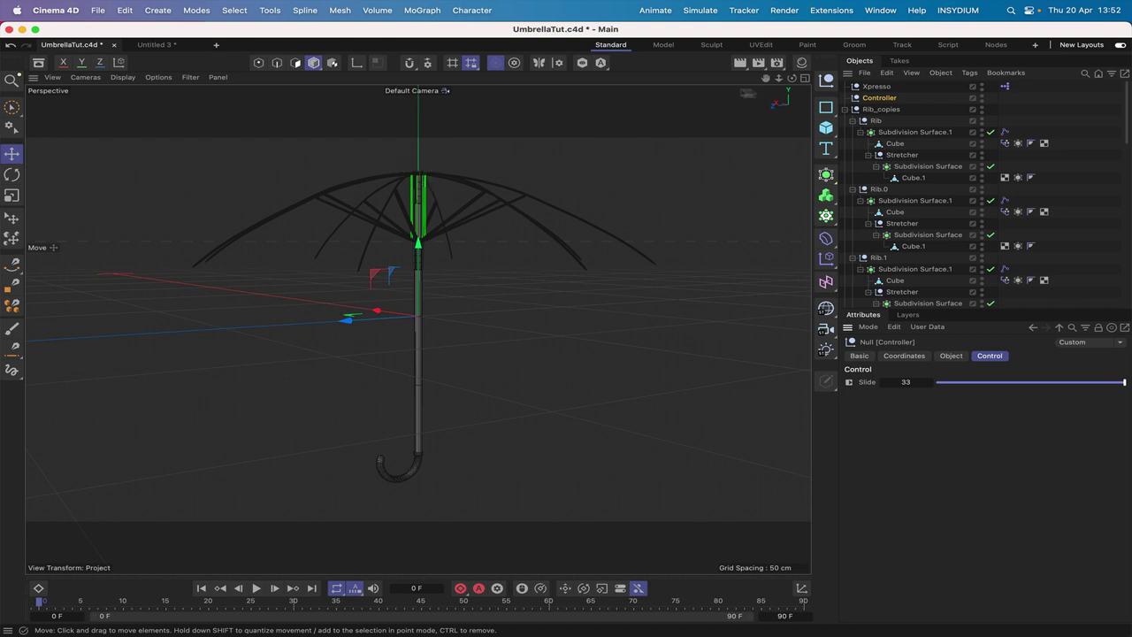
left_click_drag(791, 78, 766, 105)
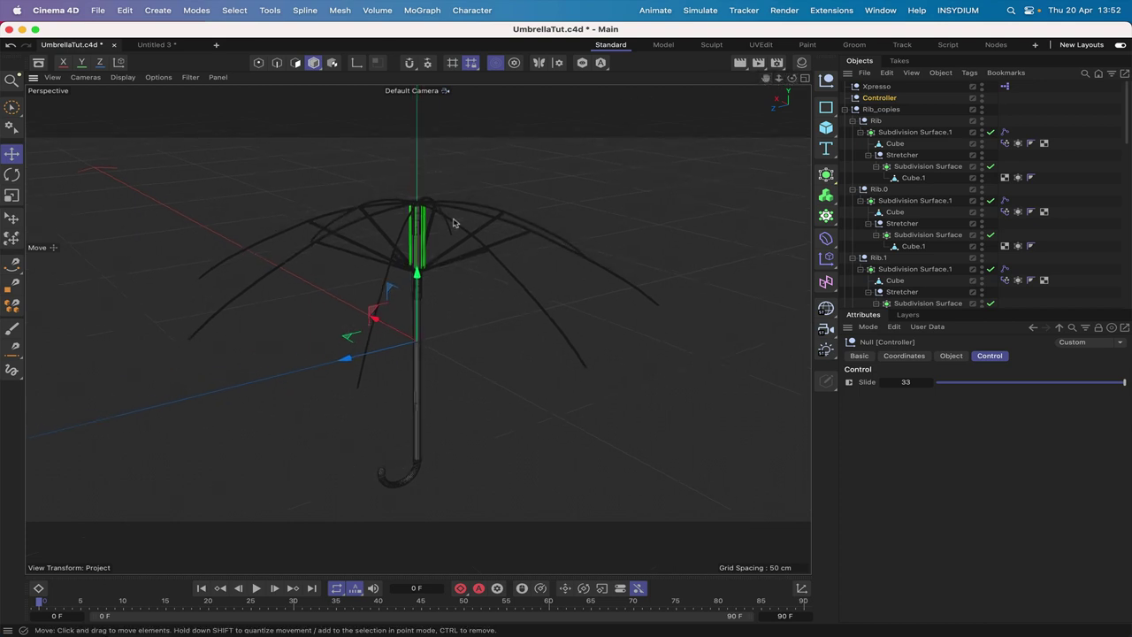
- Try a Disc with 8 rotation segments and a 63 cm outer radius as the canopy shape, and delete it
left_click(825, 127)
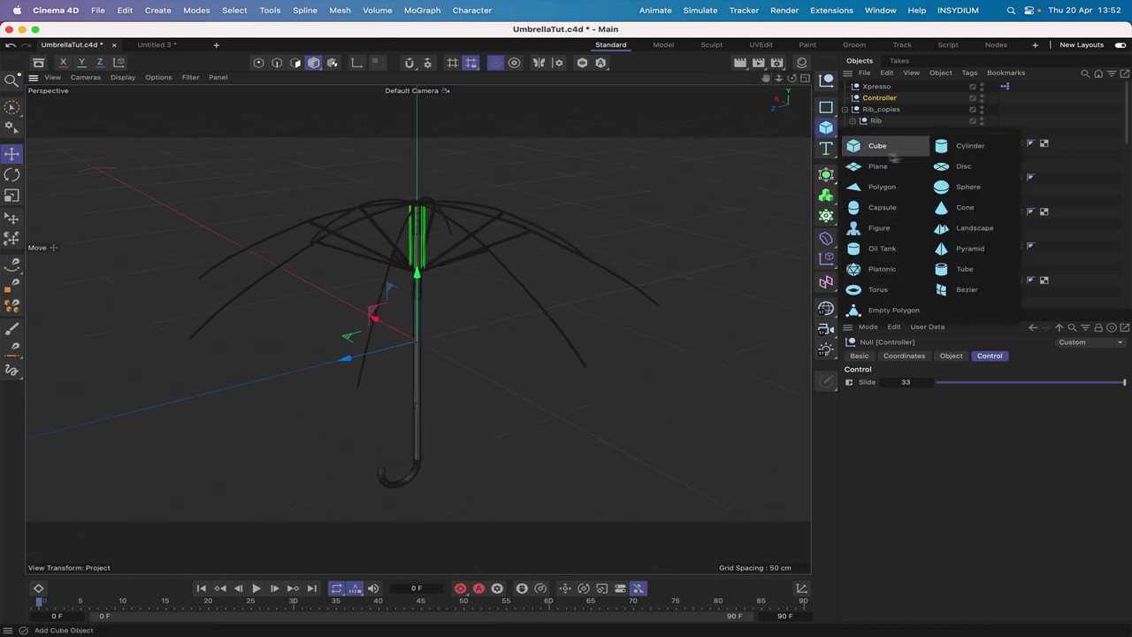
left_click(947, 168)
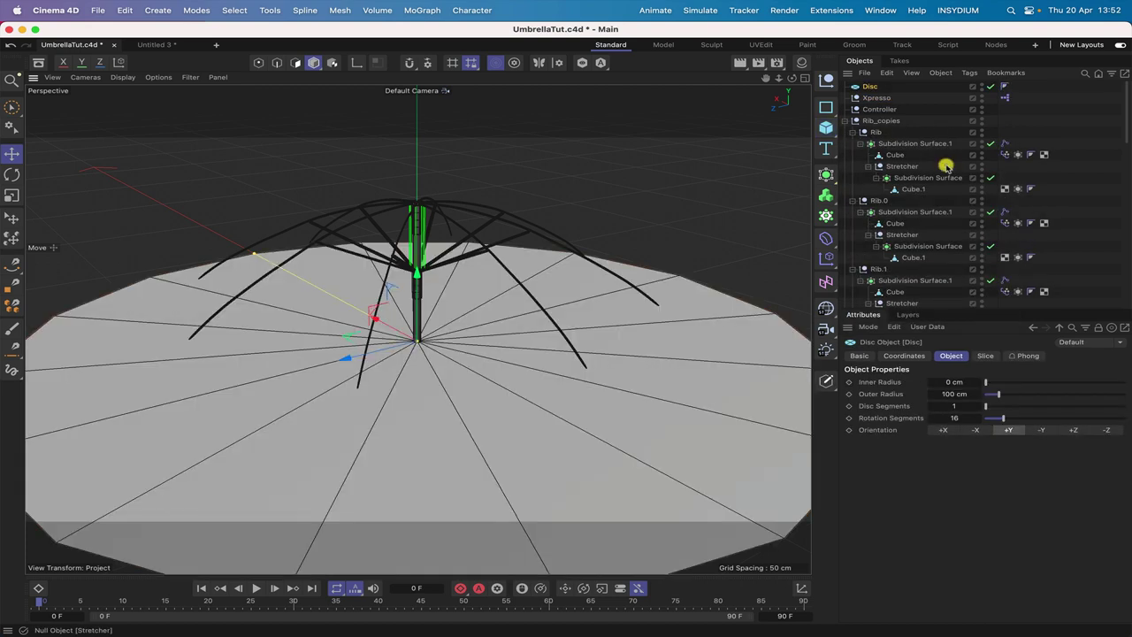
left_click(951, 418)
type("8")
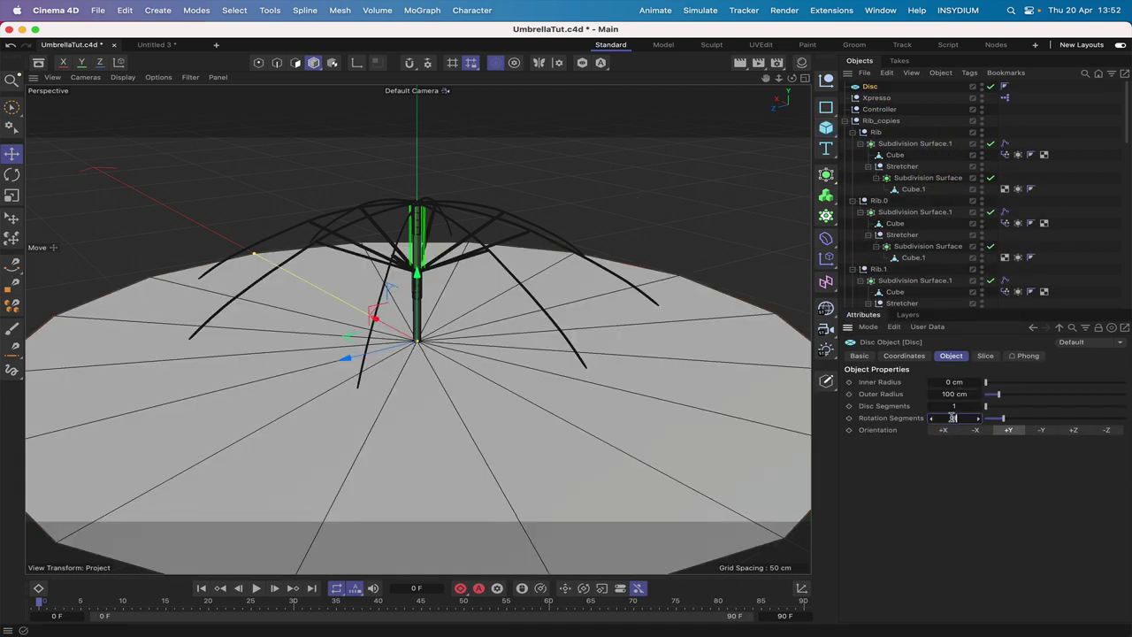
key("Return")
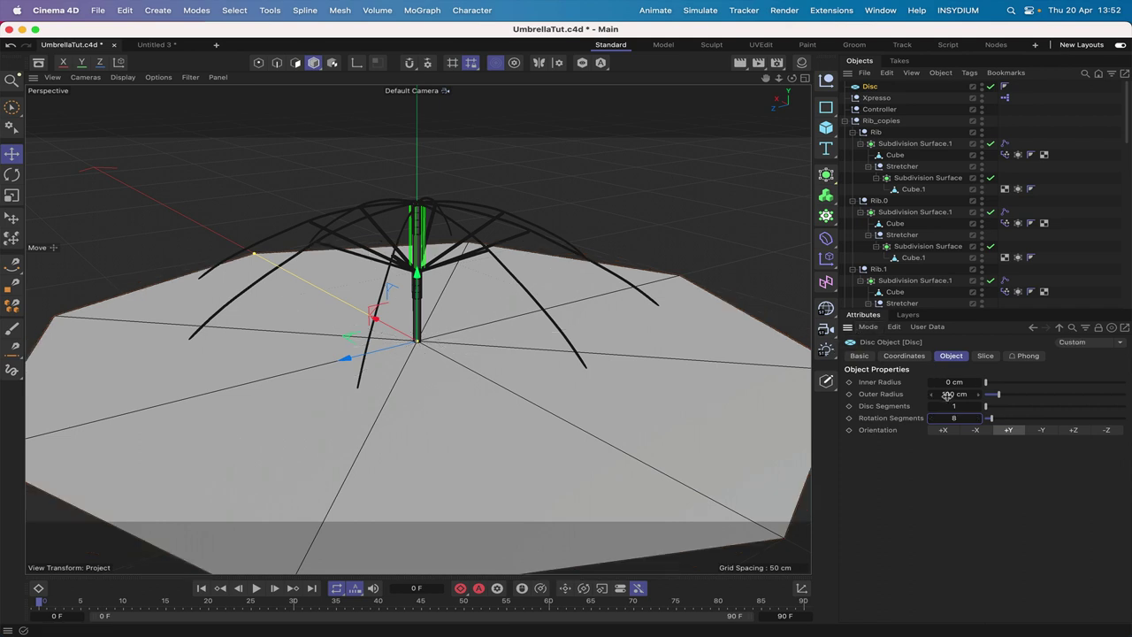
left_click_drag(997, 396, 994, 397)
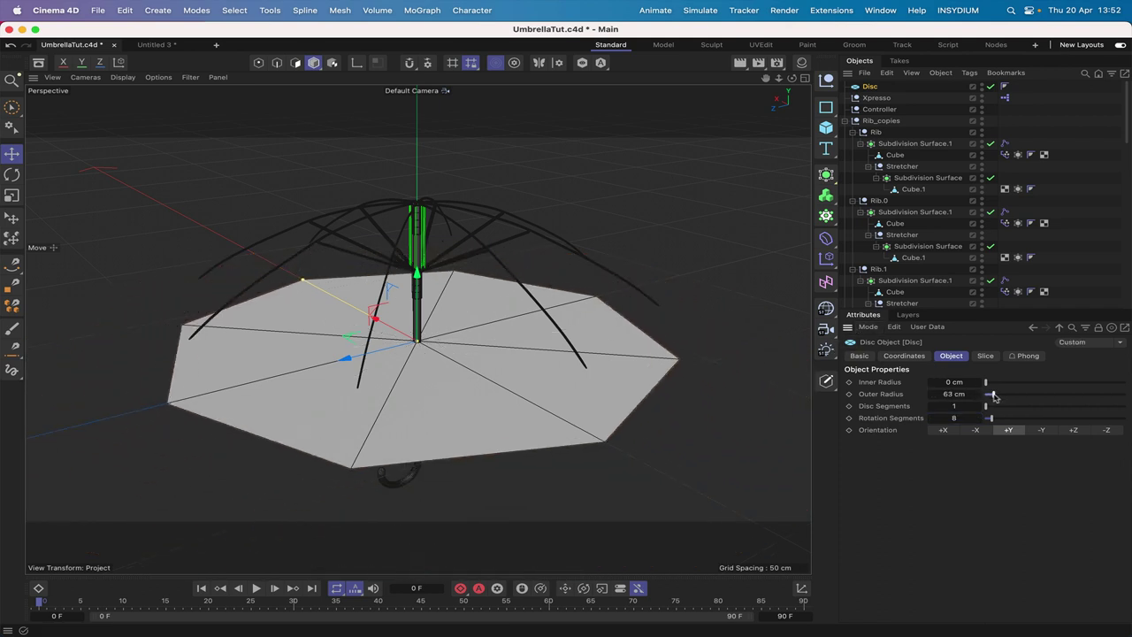
left_click(994, 395)
key("Delete")
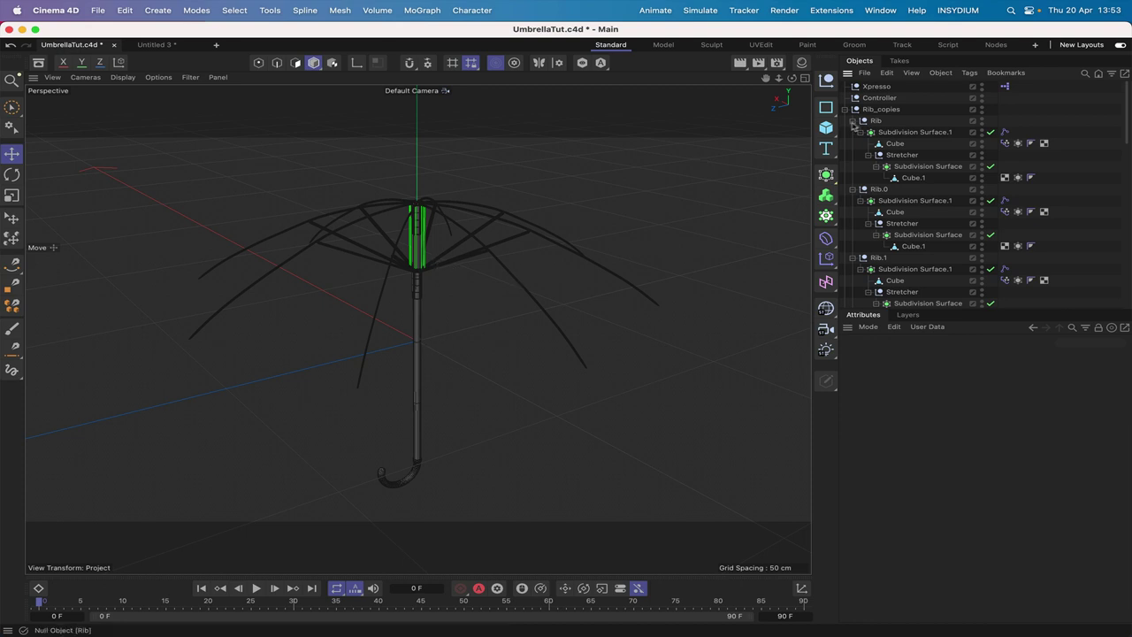
- Add a Cone primitive as the base shape for the umbrella's canopy
left_click(826, 128)
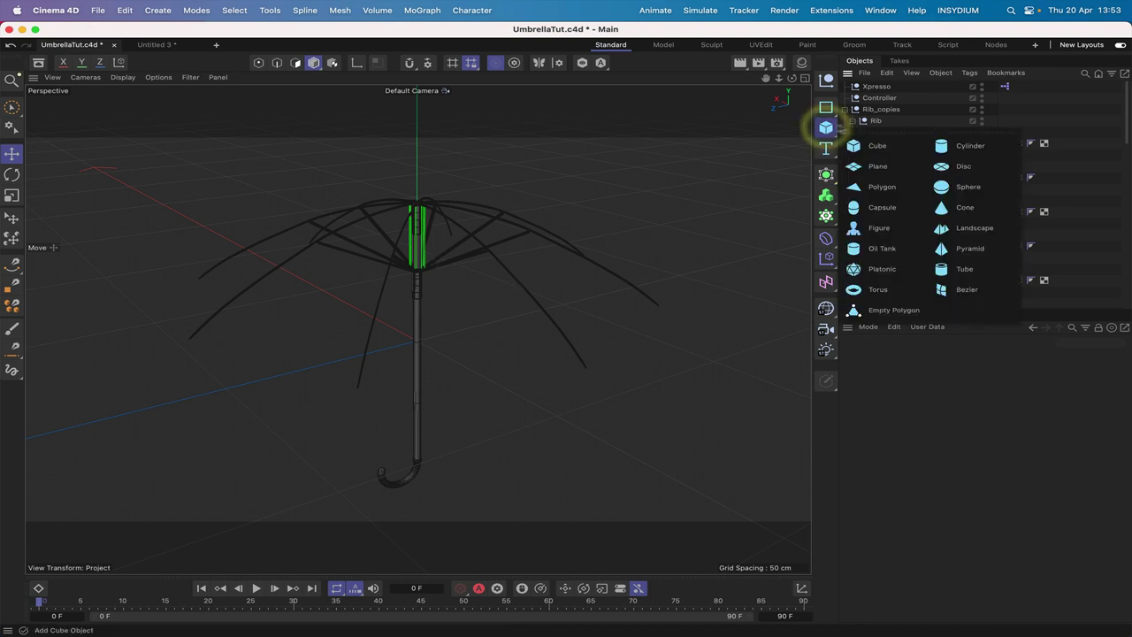
left_click(944, 205)
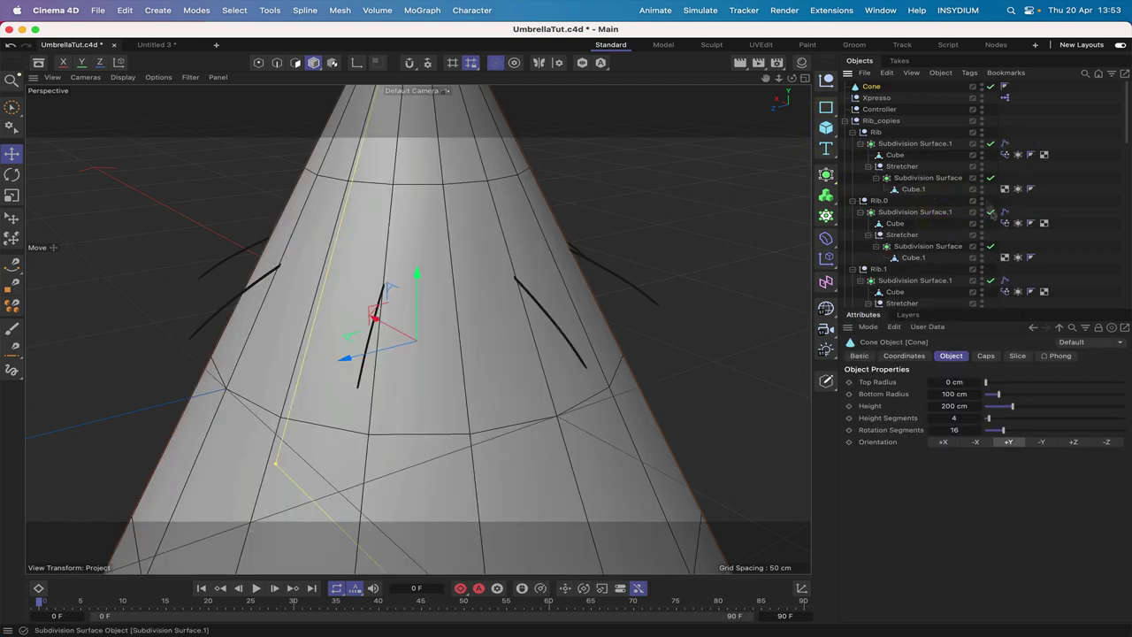
- Set the Controller's Slide to 3 so the umbrella frame is nearly closed
left_click(879, 109)
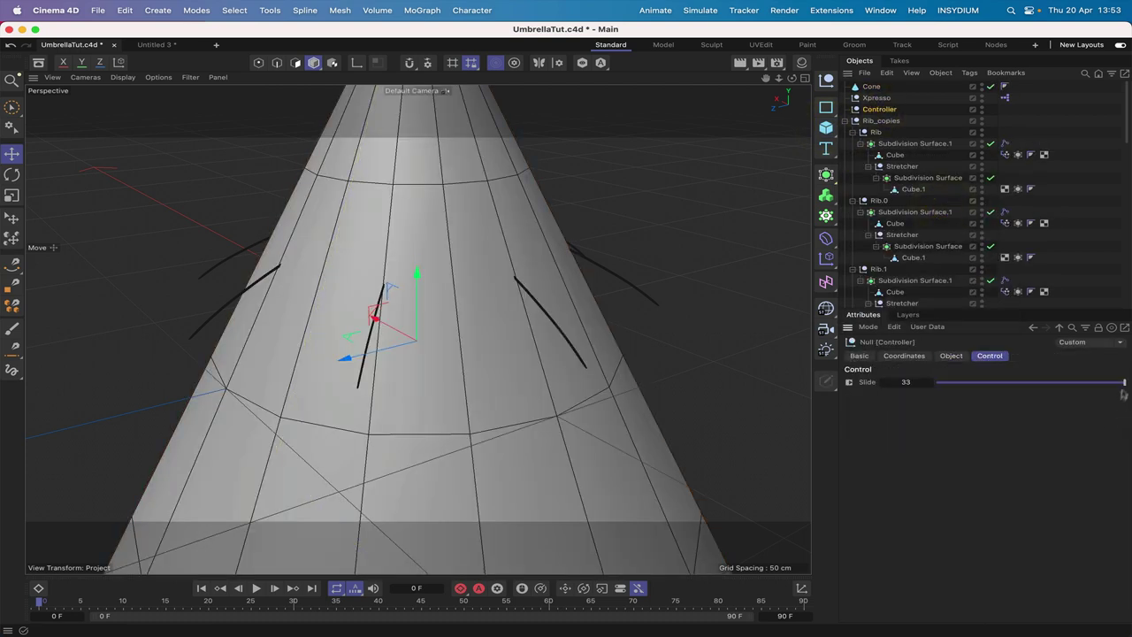
left_click_drag(1123, 383, 1048, 389)
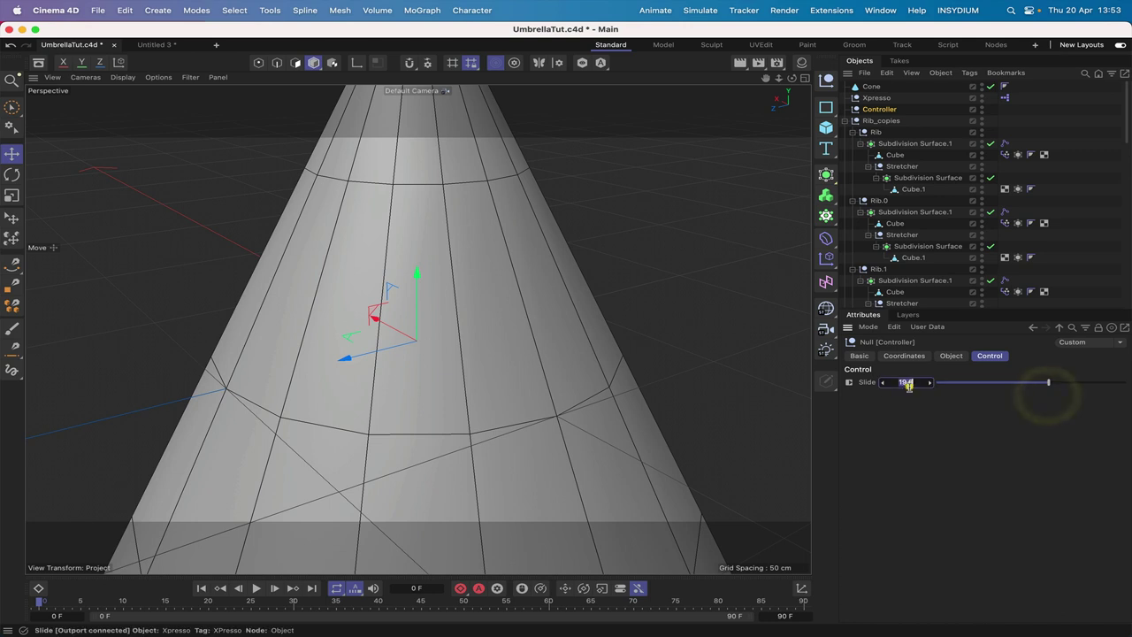
left_click(902, 382)
type("3")
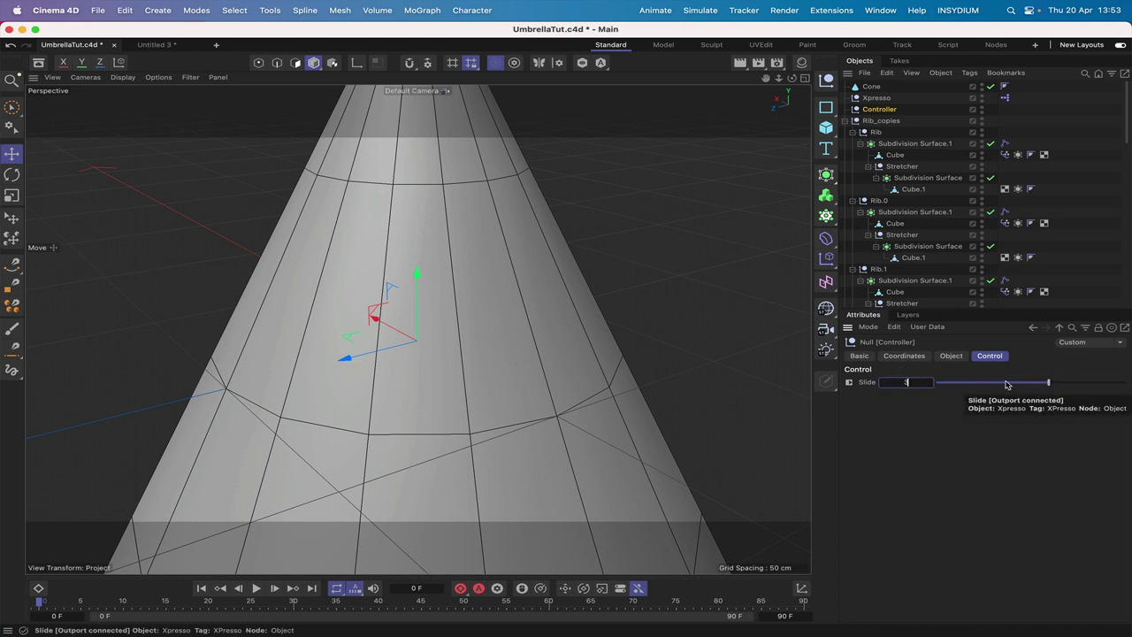
key("Return")
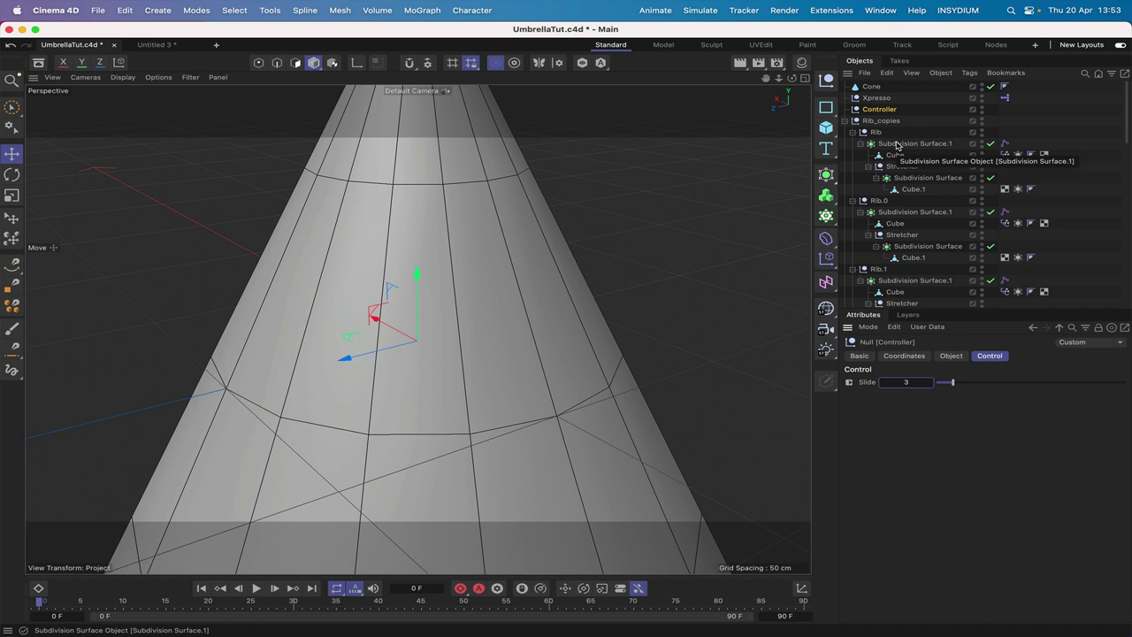
- In the Right view, reduce the cone's height to 53 cm and raise it along Y until its apex reaches the frame's top
key("F3")
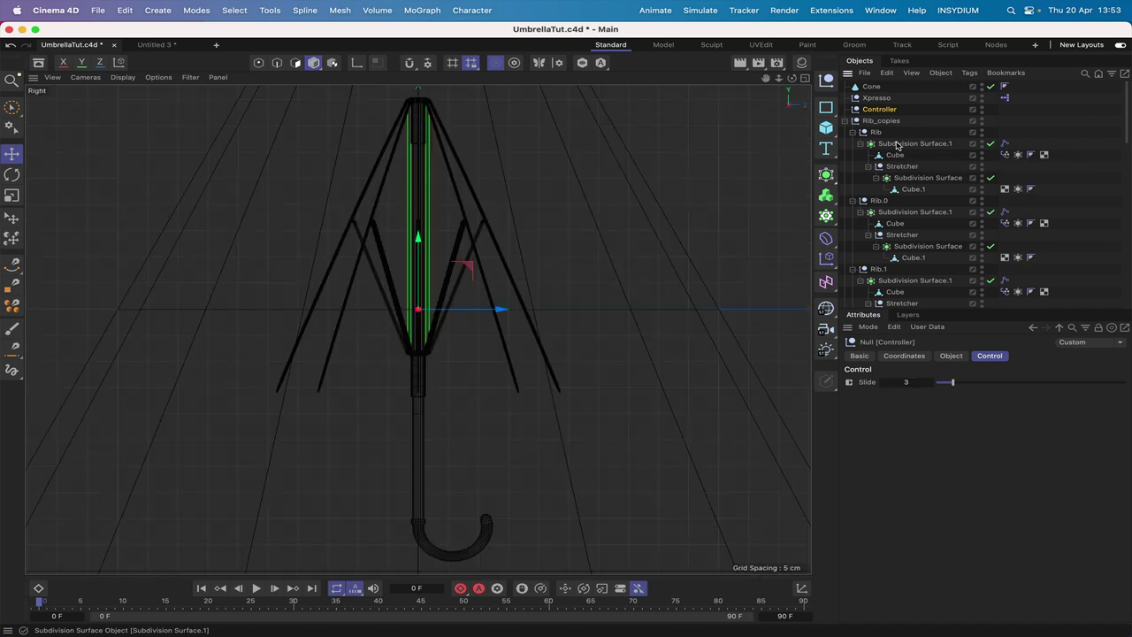
left_click(875, 87)
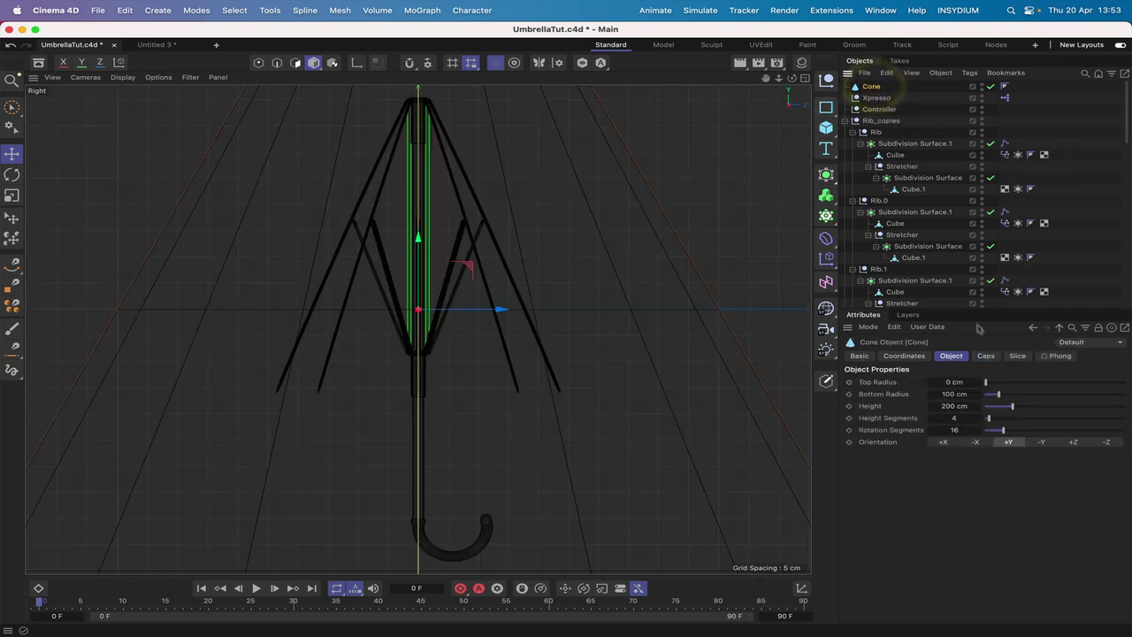
left_click(954, 394)
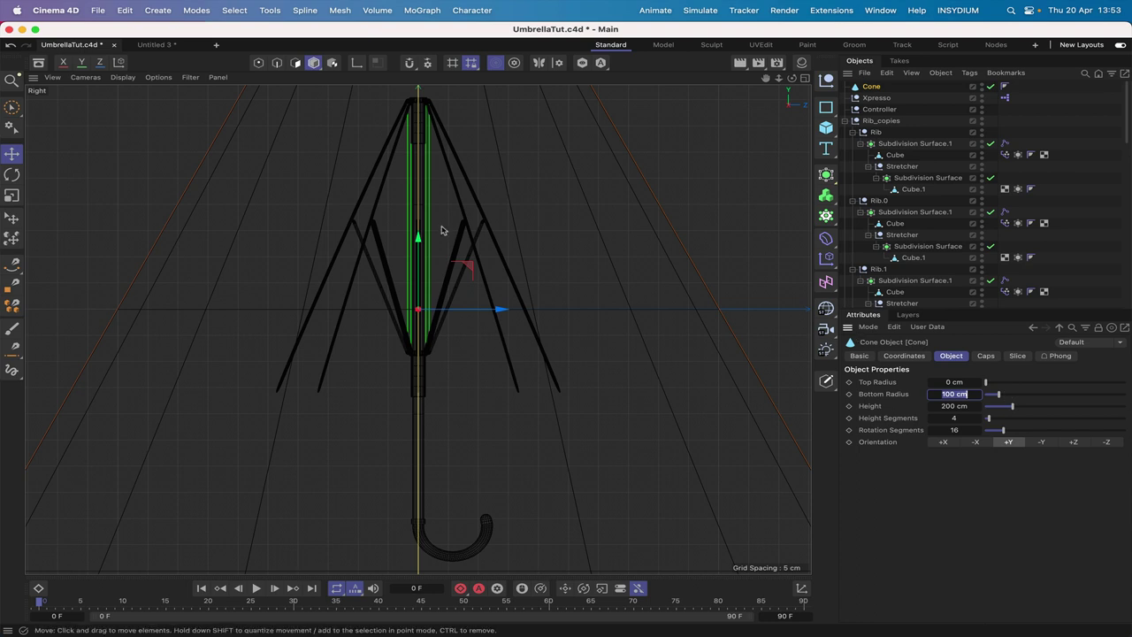
left_click_drag(419, 235, 419, 181)
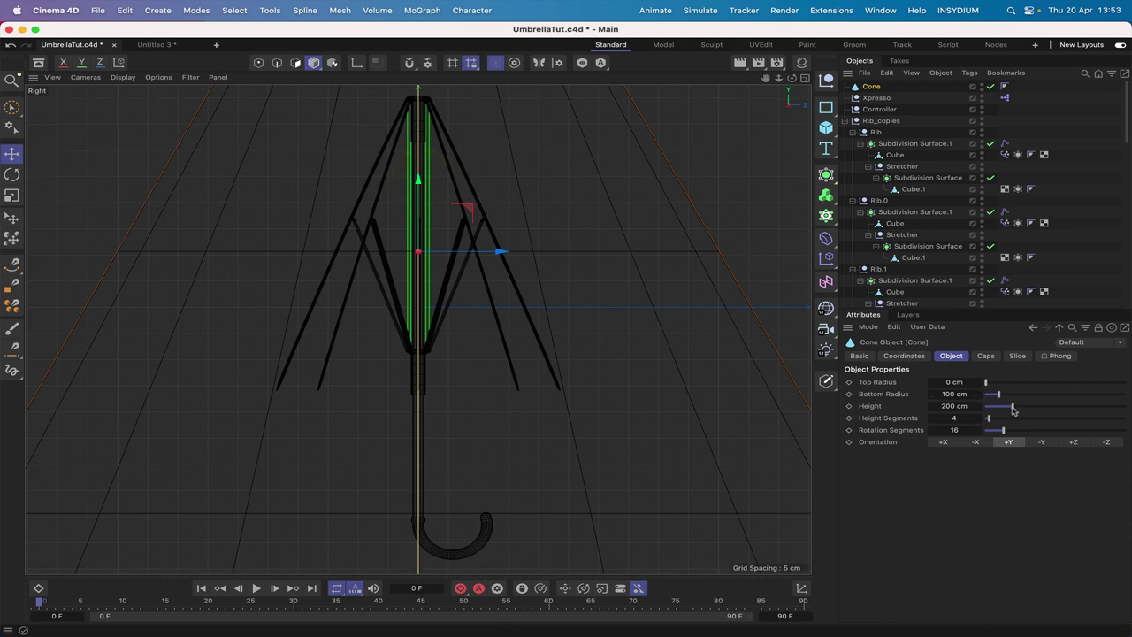
left_click_drag(1013, 410, 993, 408)
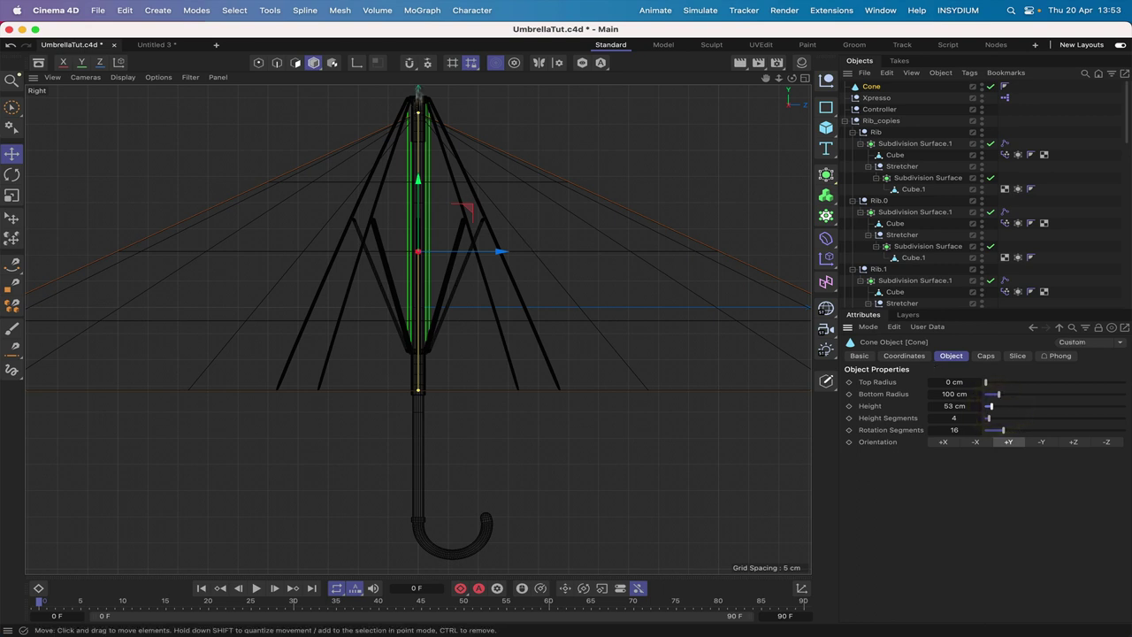
left_click_drag(418, 180, 419, 168)
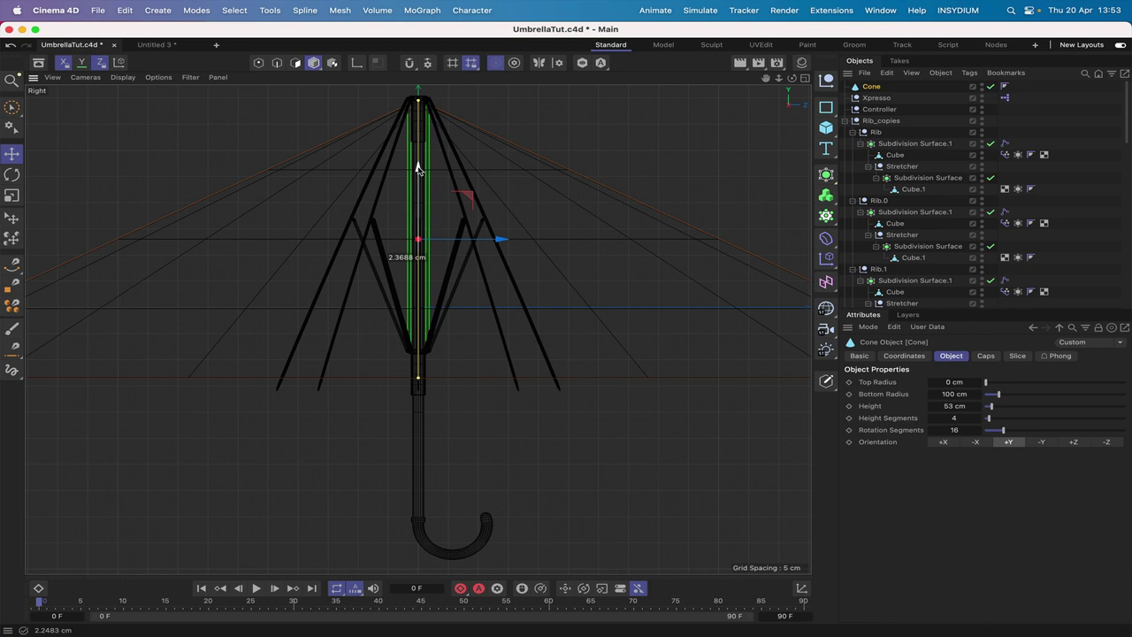
left_click_drag(419, 168, 419, 168)
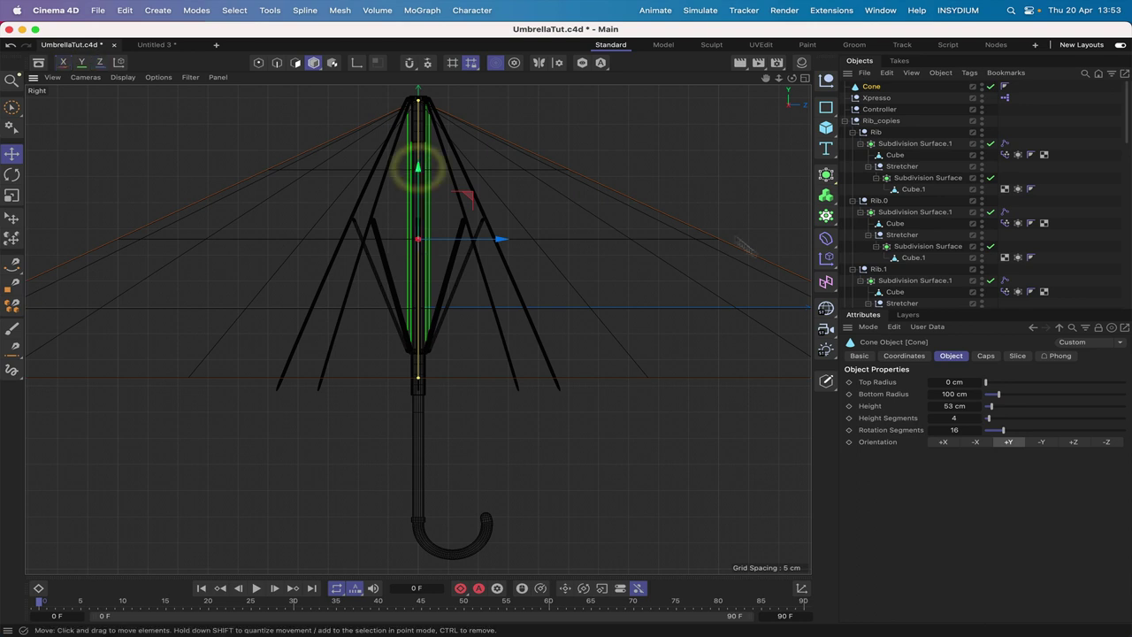
- Increase the cone's height to 60 cm and move it up slightly so its base lines up with the rib ends
left_click(978, 407)
left_click(978, 406)
left_click(978, 407)
left_click(978, 407)
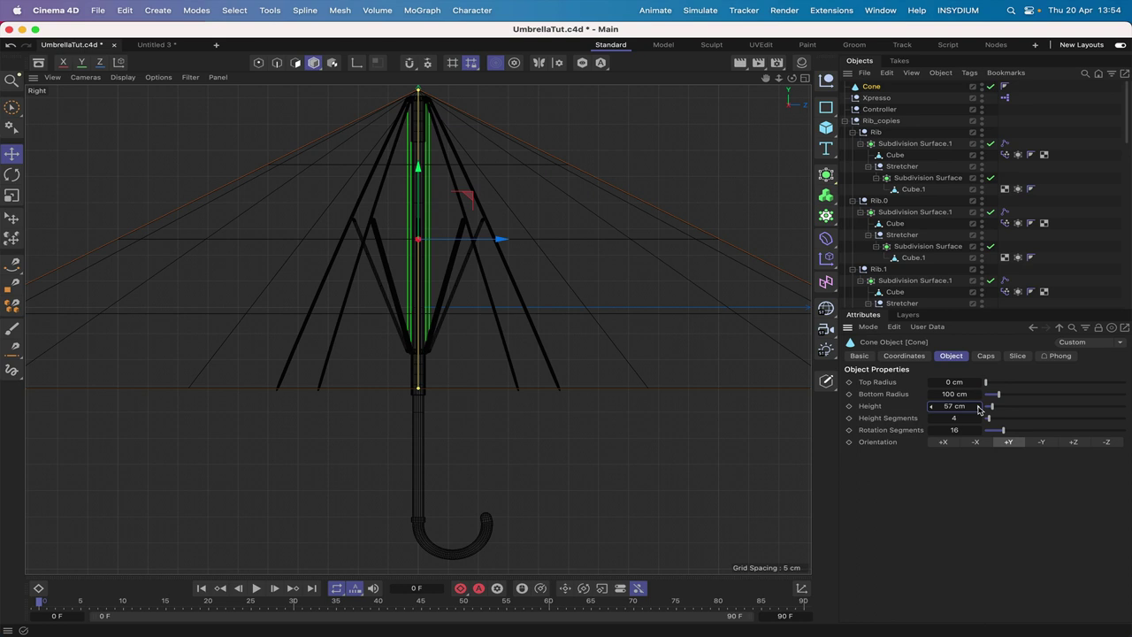
left_click(978, 406)
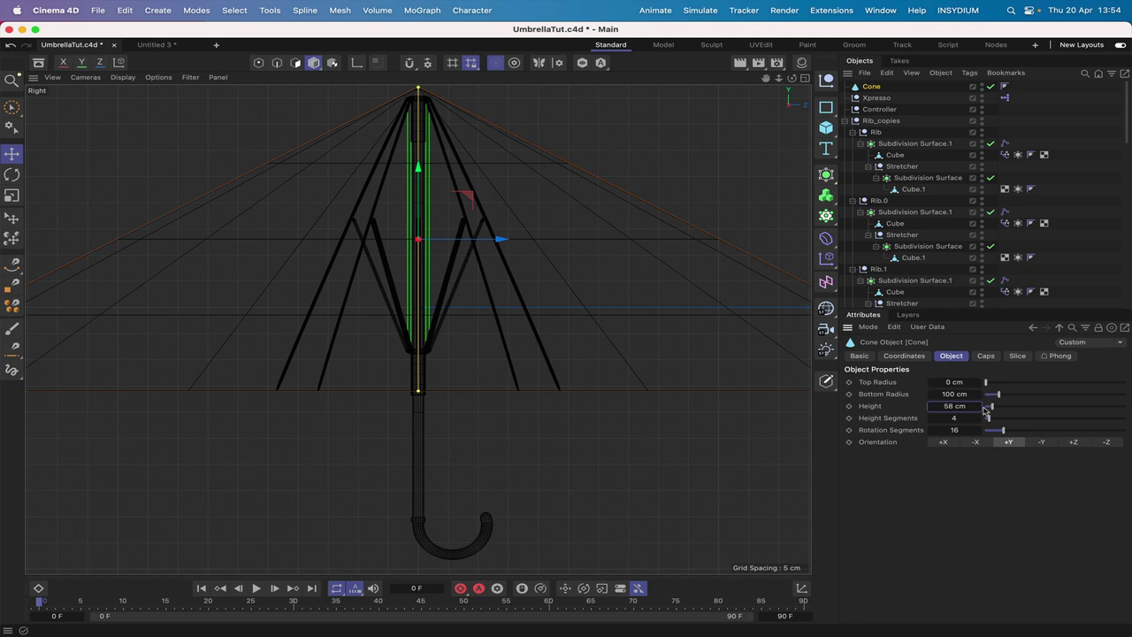
left_click(979, 405)
left_click(979, 406)
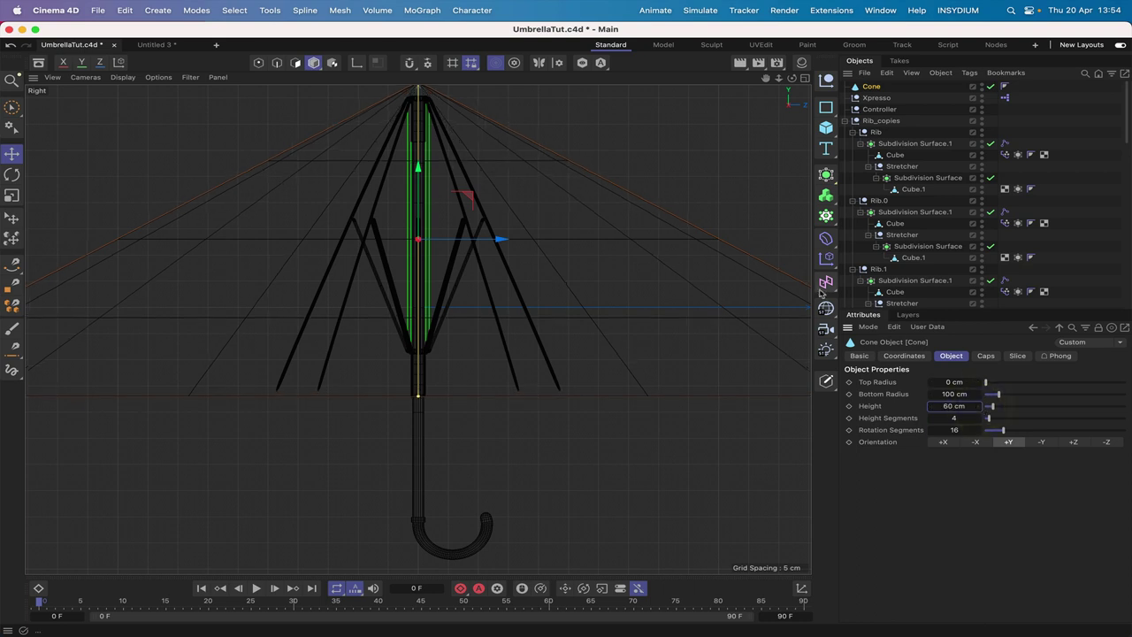
left_click_drag(419, 166, 419, 162)
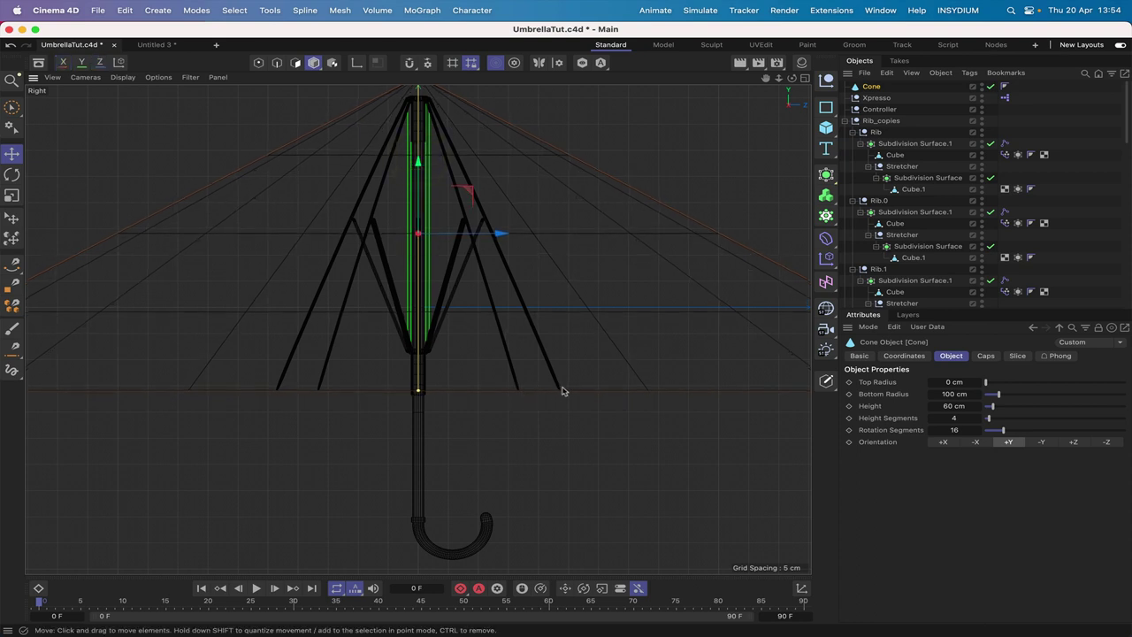
- Set the cone's bottom radius to 24 cm to match the spread of the ribs
left_click_drag(766, 78, 766, 78)
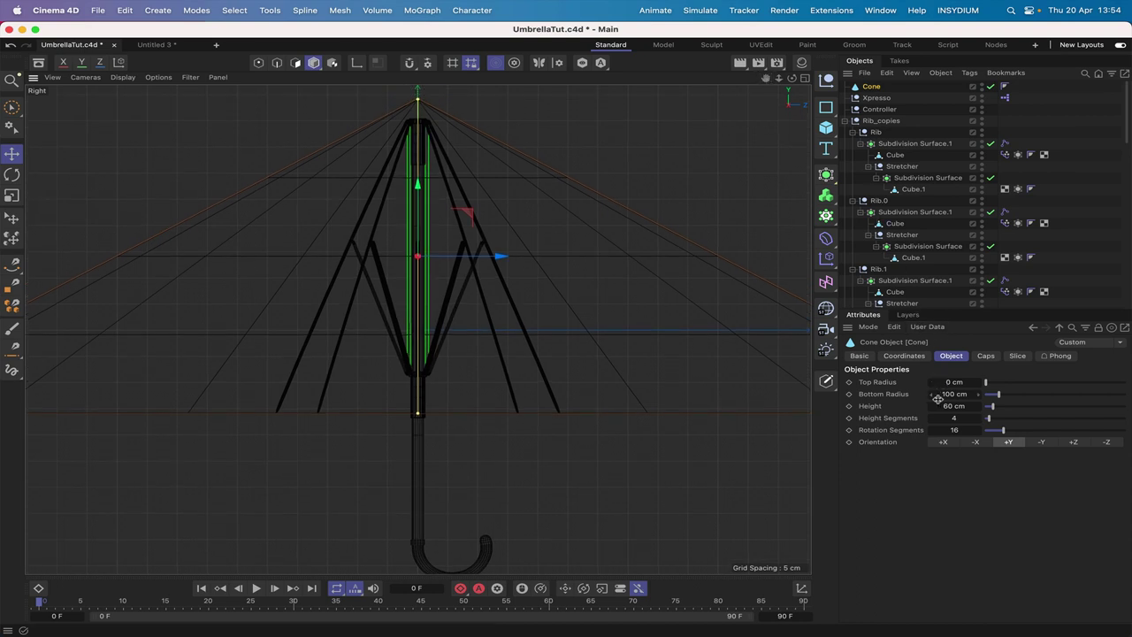
left_click_drag(932, 397, 932, 397)
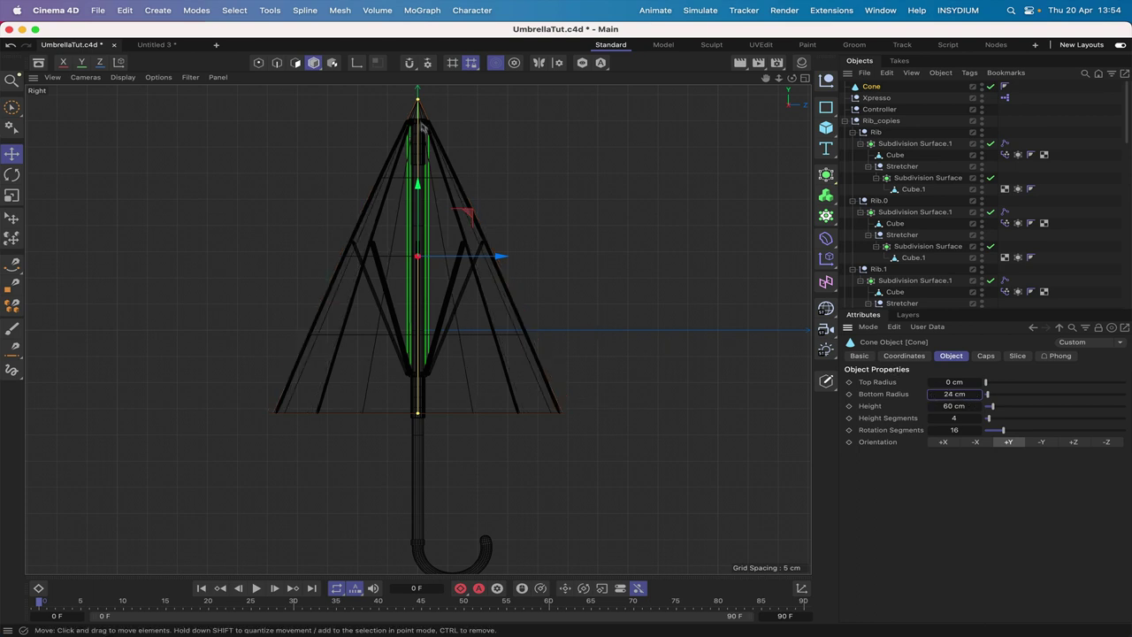
- Raise the cone slightly along Y and set its height to 62 cm so it encloses the ribs down to their ends
left_click_drag(419, 182, 420, 179)
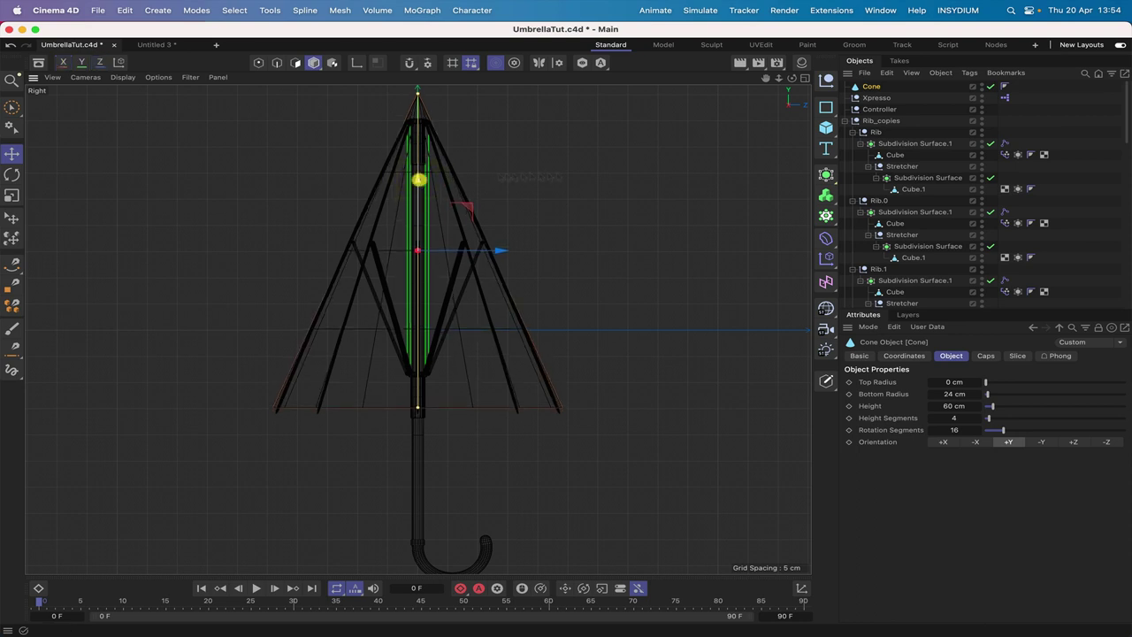
left_click(980, 407)
left_click(980, 407)
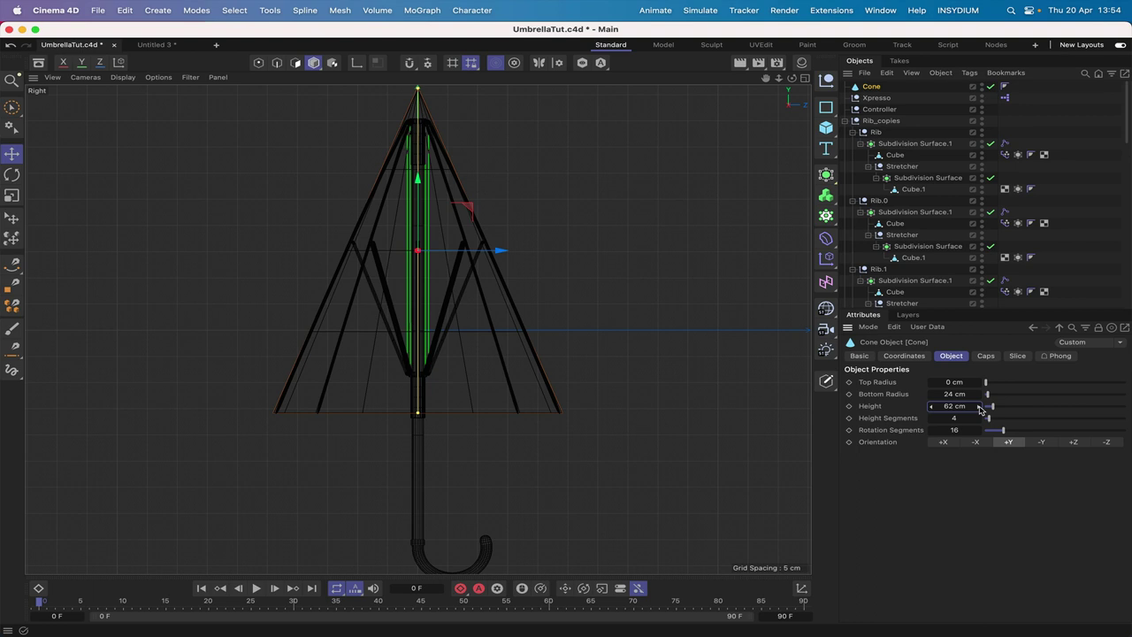
- Set the cone's height to 63 cm and raise it slightly along Y so its base meets the rib ends
left_click(980, 407)
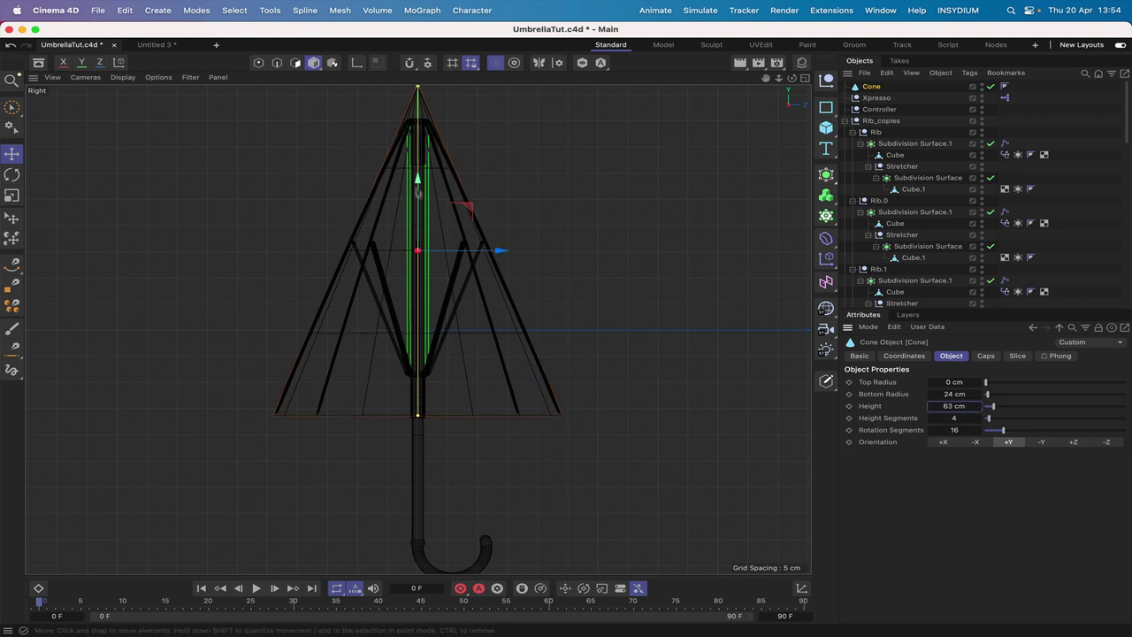
left_click_drag(421, 178, 419, 176)
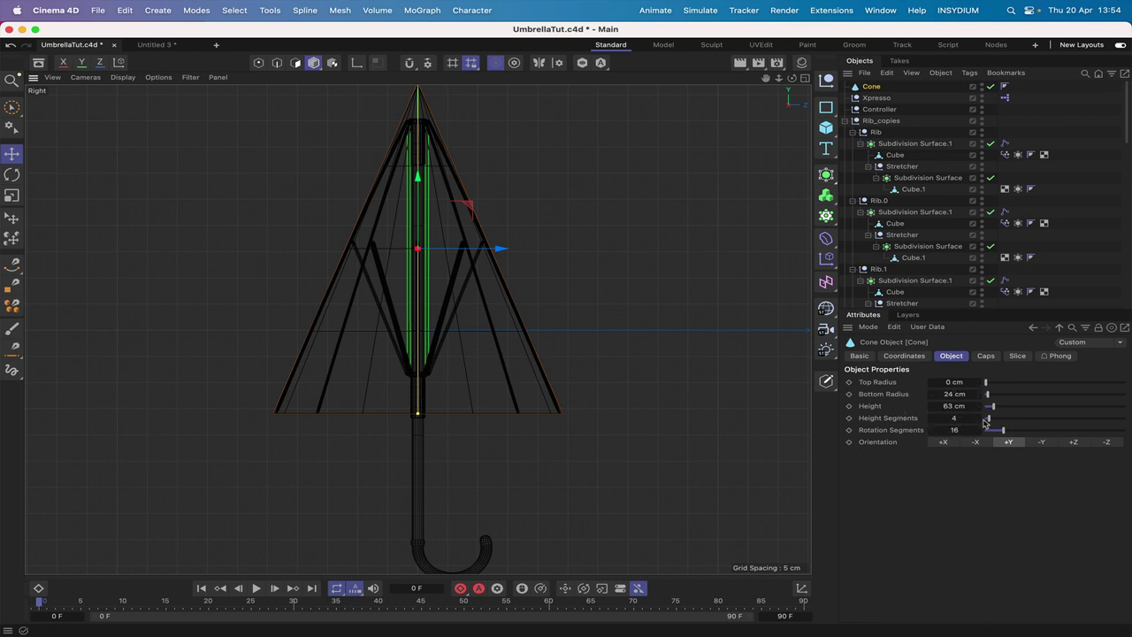
- Set the cone's height segments to 12 and its rotation segments to 40
double_click(953, 417)
type("12")
key("Return")
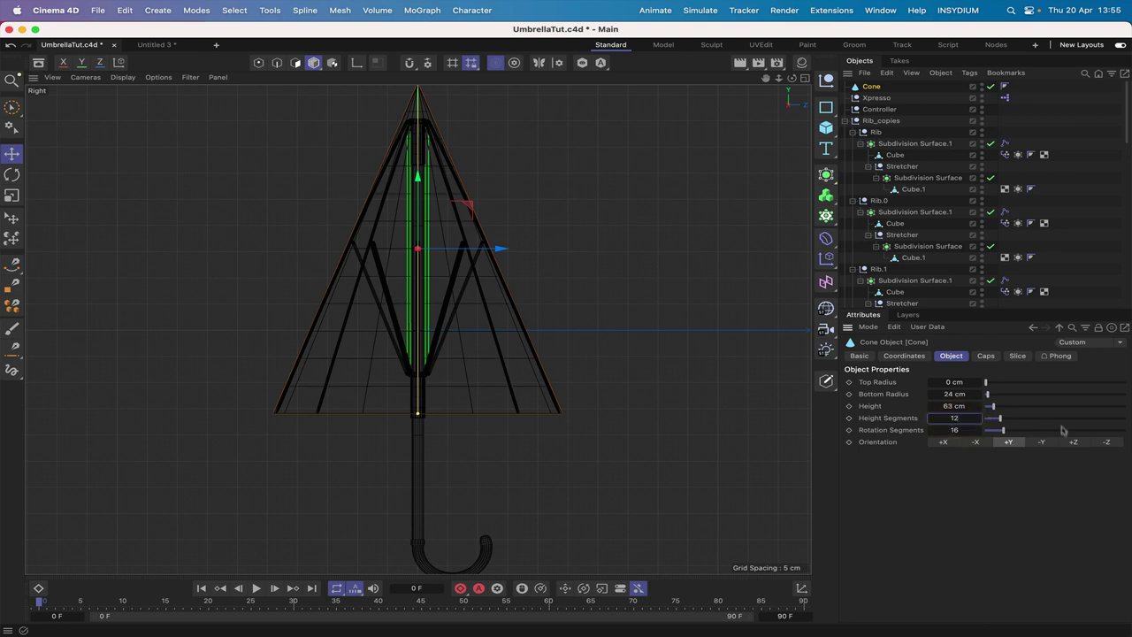
double_click(956, 431)
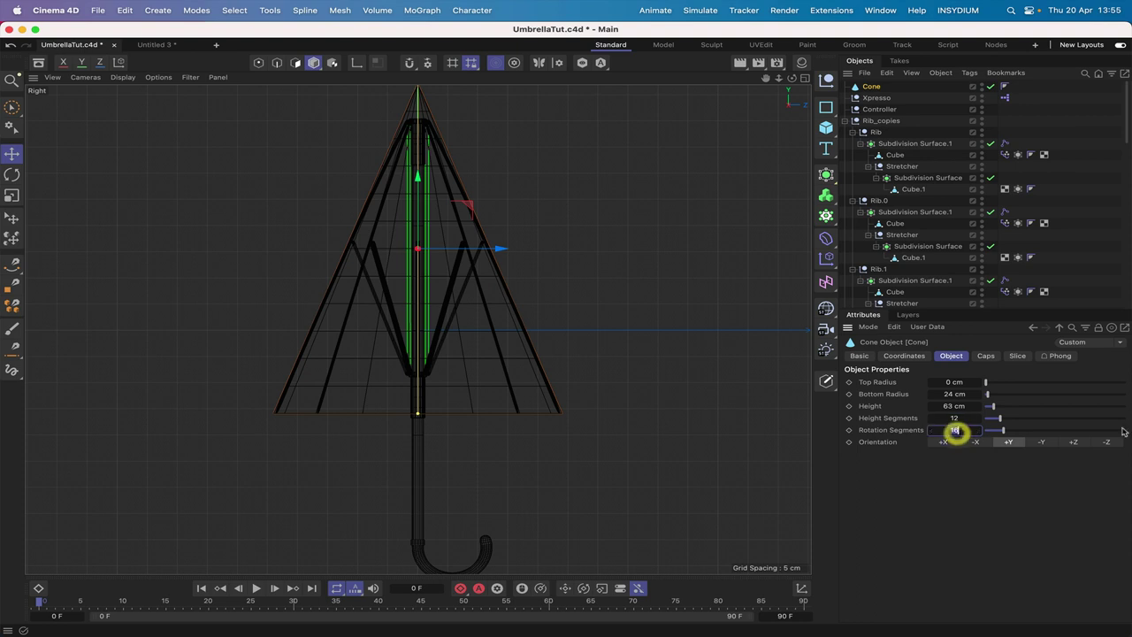
type("40")
key("Return")
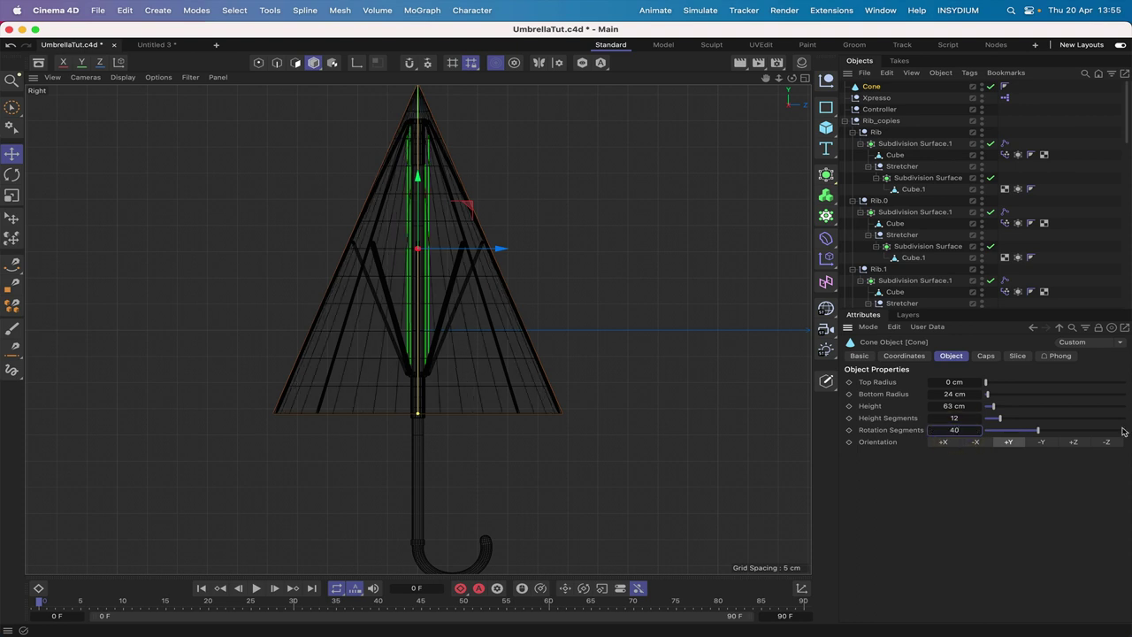
- In the Perspective view, turn off the cone's caps so its underside is open
key("F1")
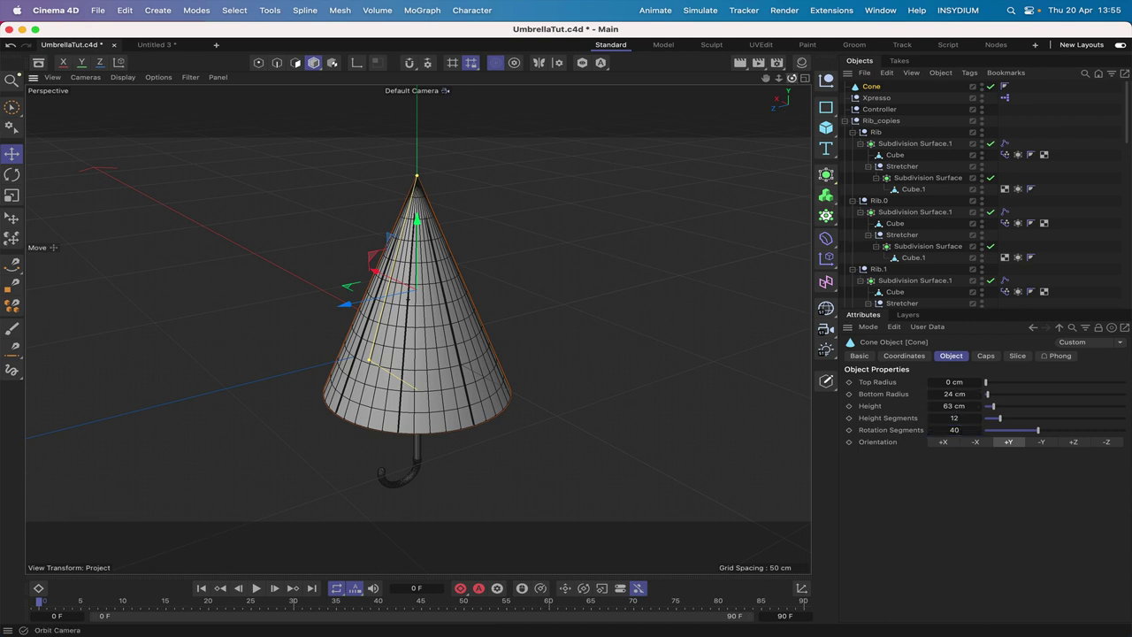
left_click_drag(792, 78, 756, 89)
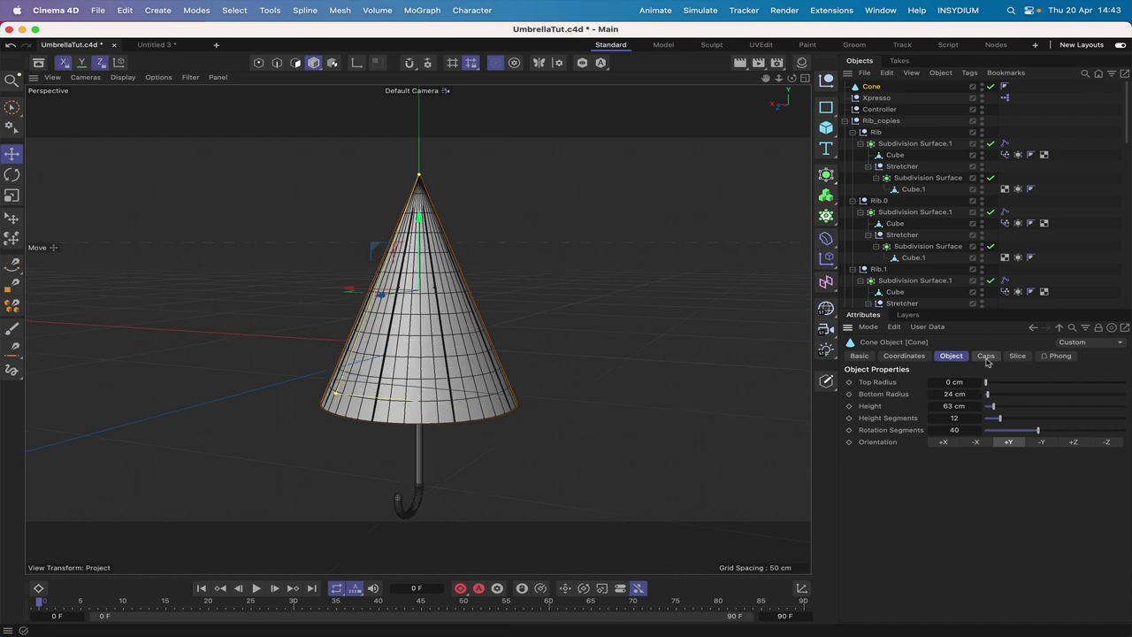
left_click(985, 356)
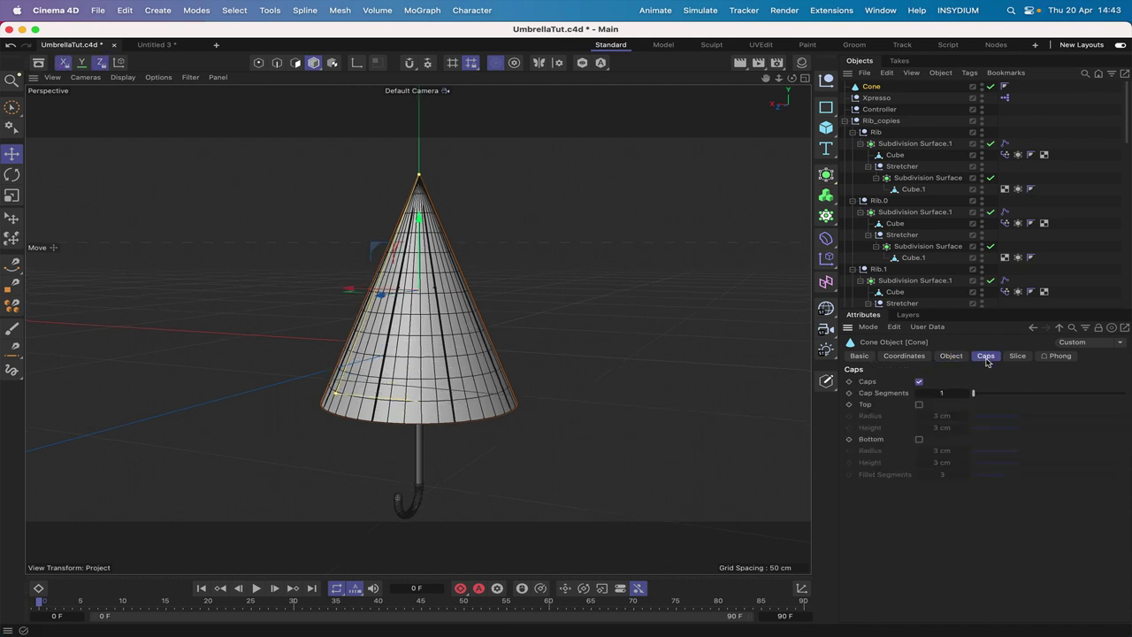
left_click(919, 382)
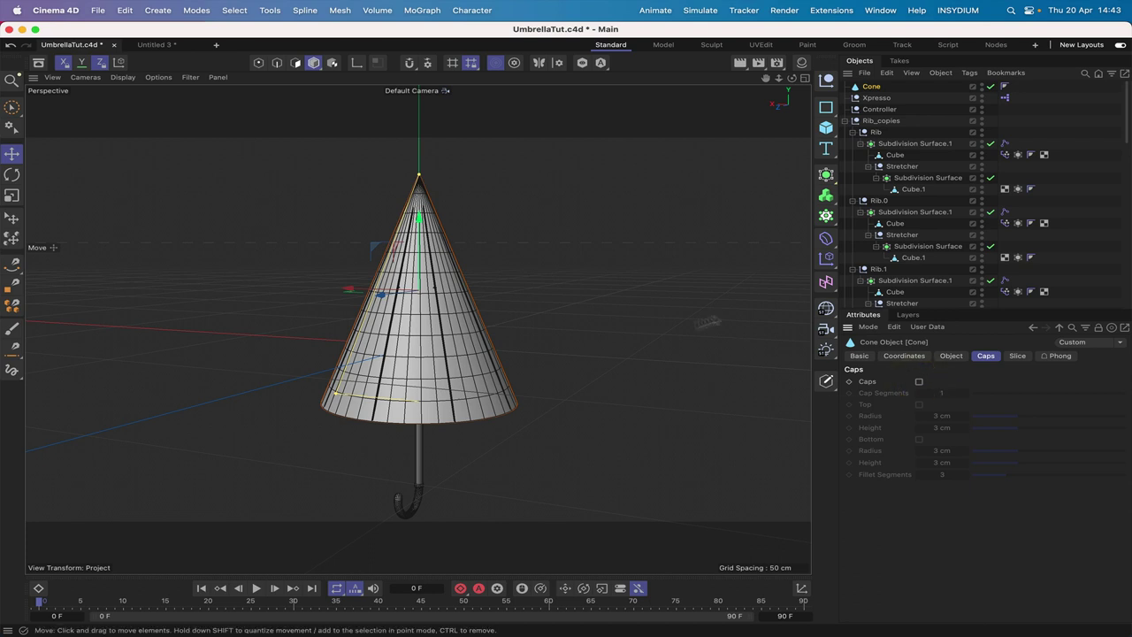
left_click_drag(794, 79, 792, 51)
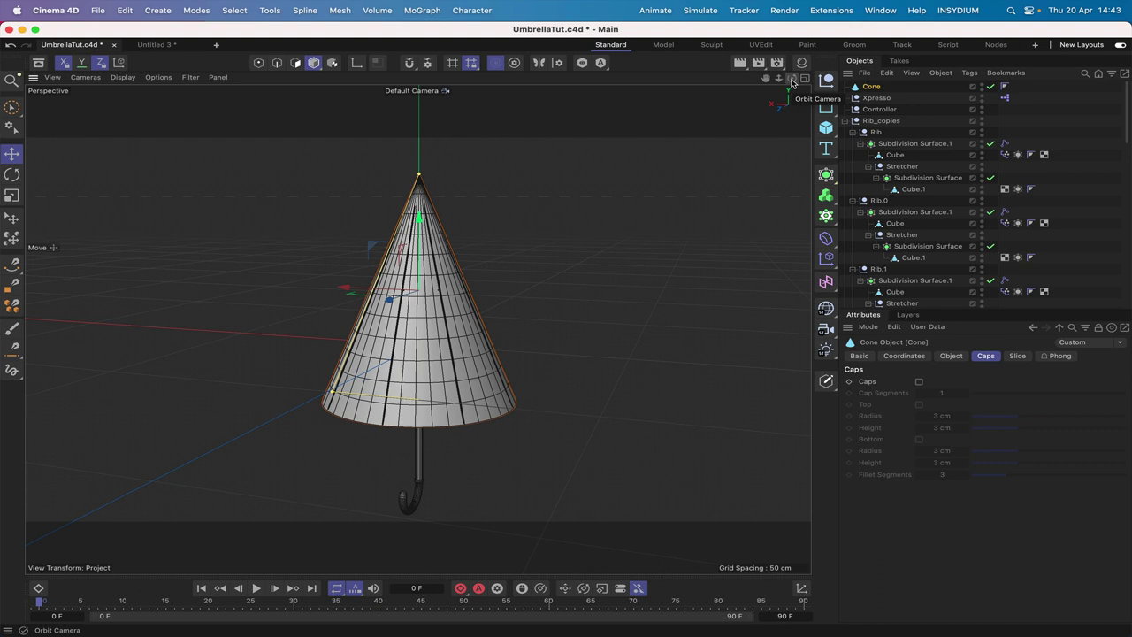
- In the Right view, disable Rib.1's Subdivision Surface.1 and show its Cube's control mesh in edge mode
key("F3")
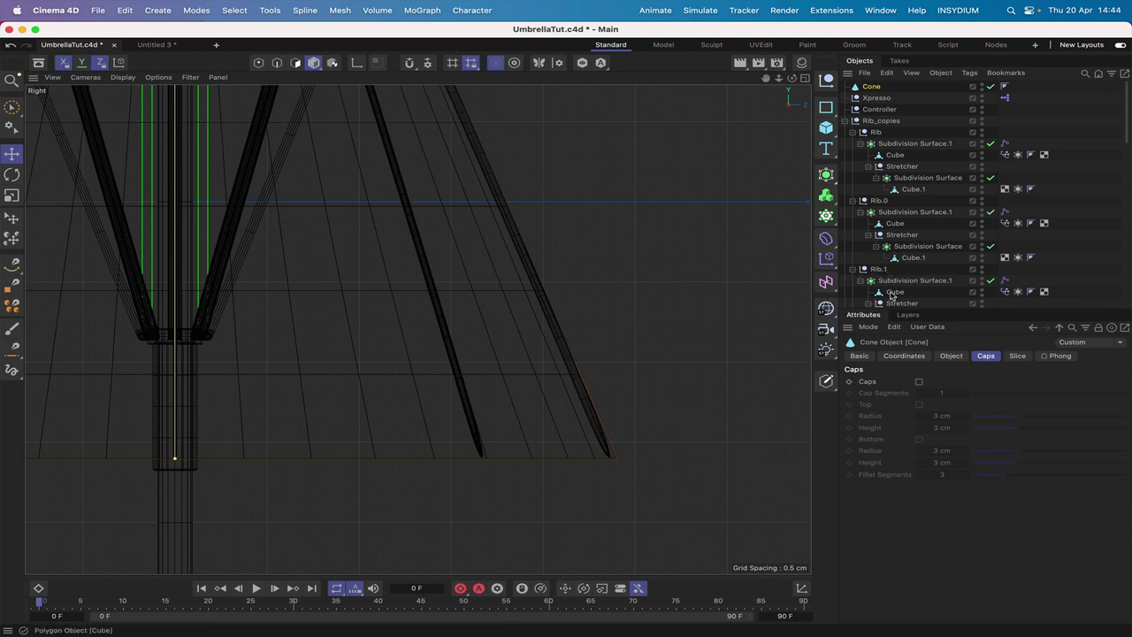
left_click(990, 281)
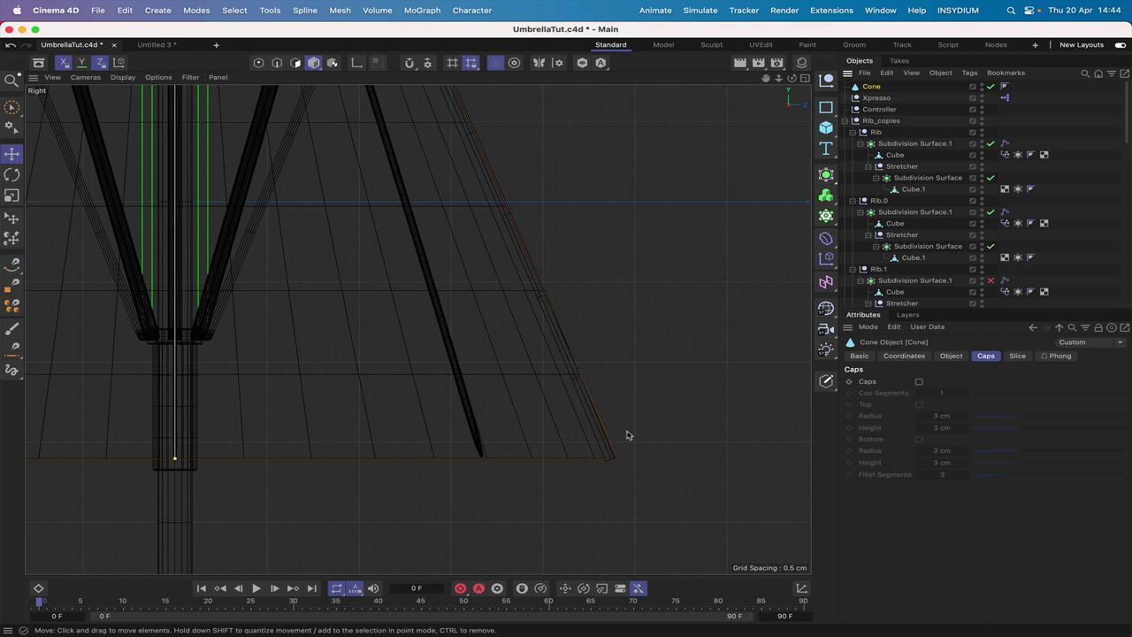
left_click(896, 223)
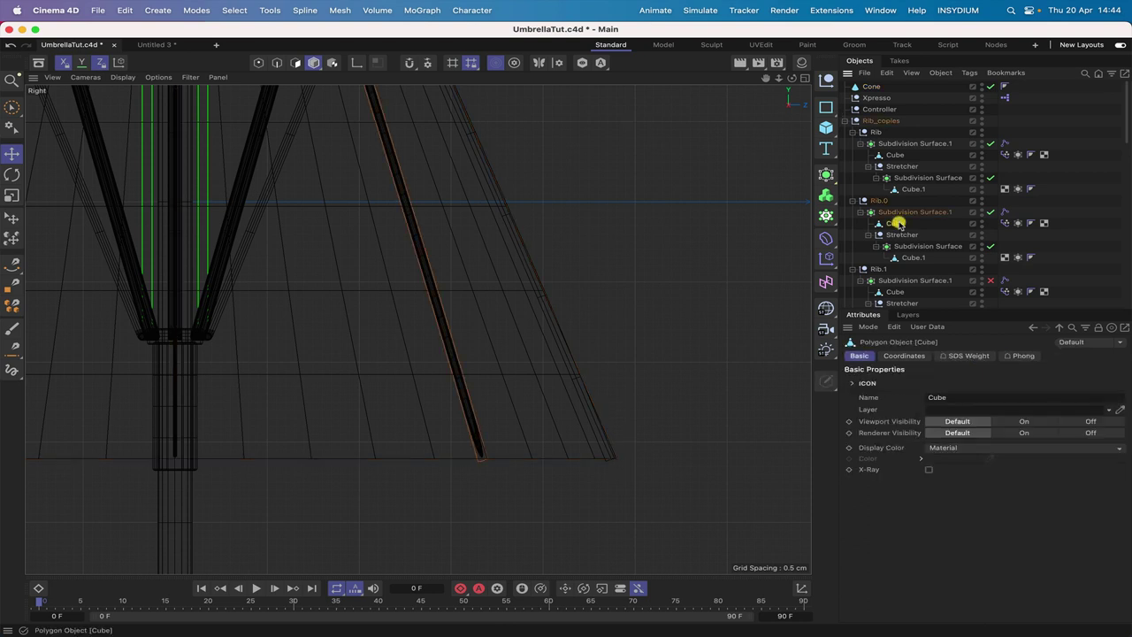
left_click(894, 291)
left_click(258, 63)
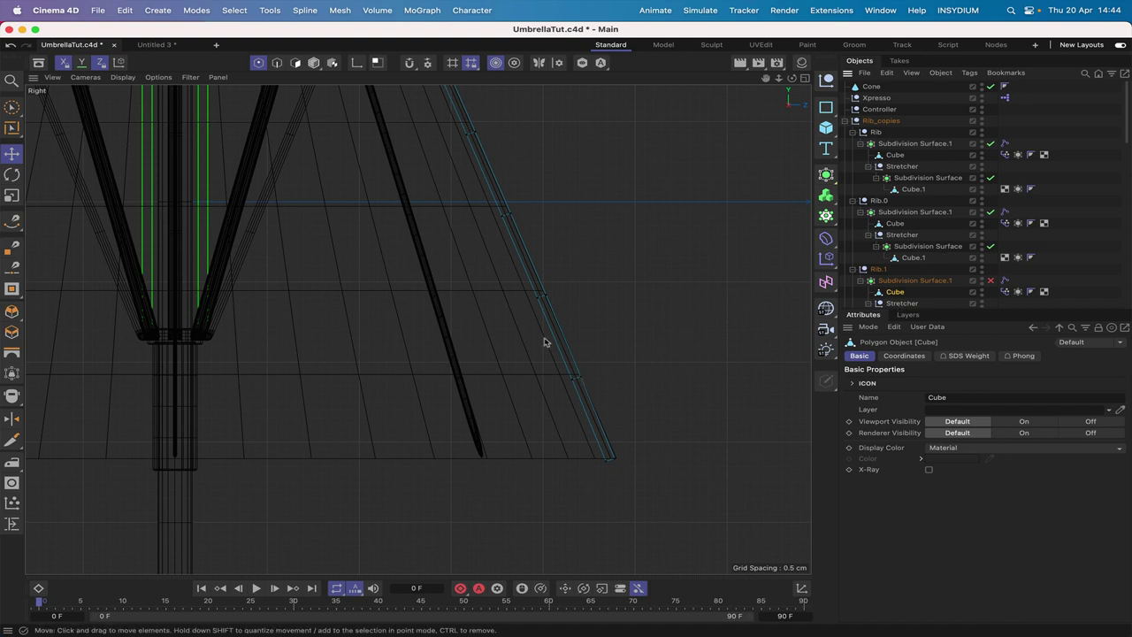
left_click(277, 63)
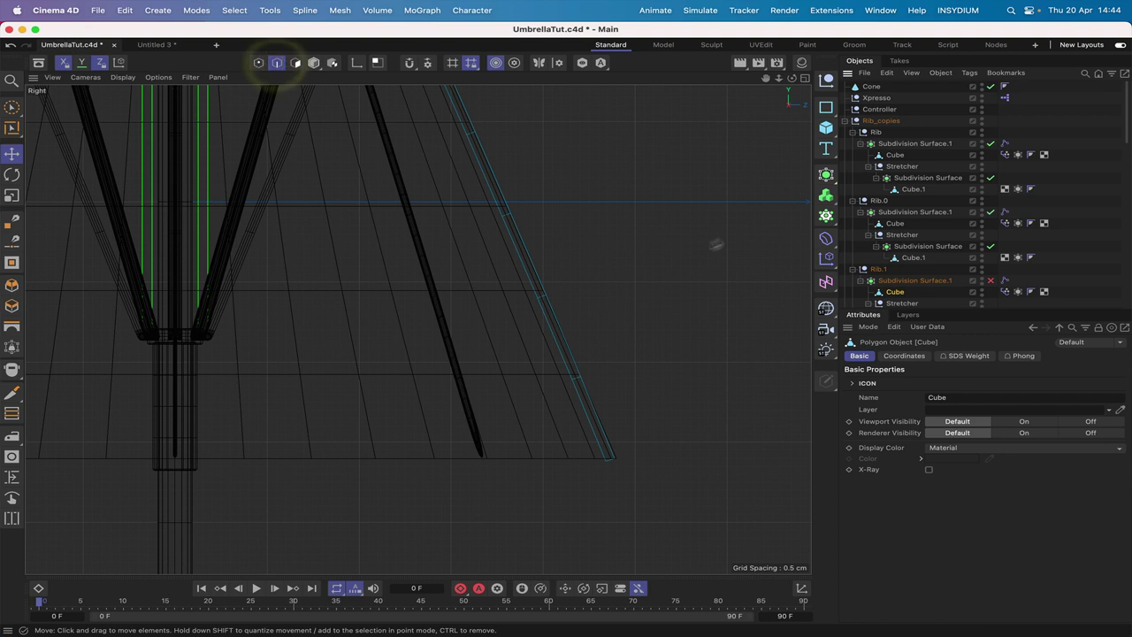
- Make the cone editable and lower the first edge loop above its base about 0.1 cm to match the rib's segment line
left_click(871, 86)
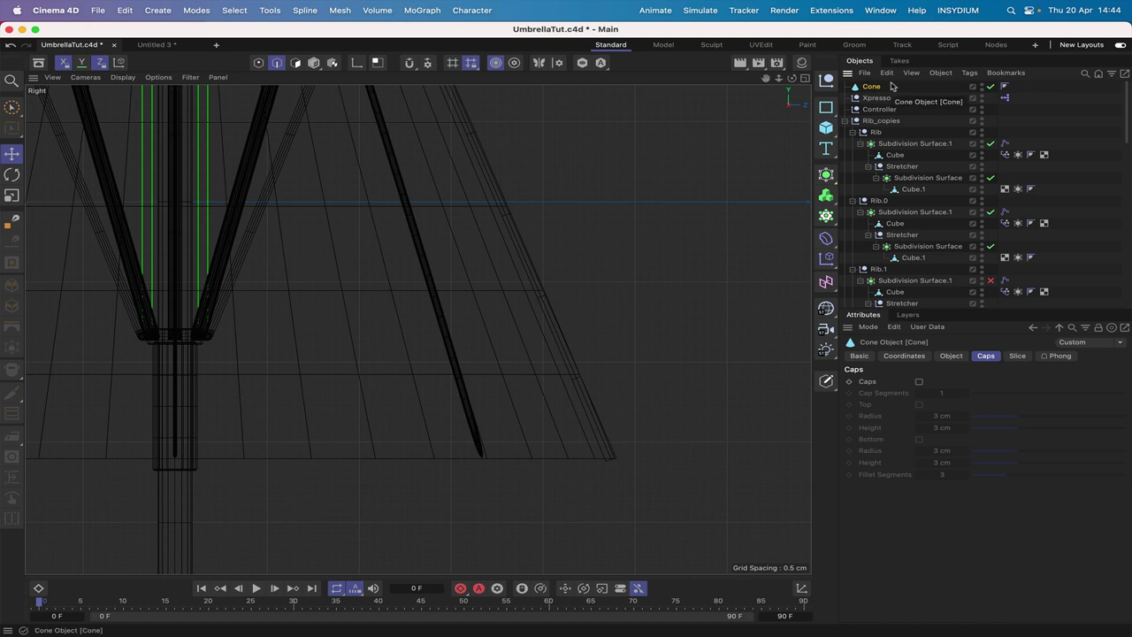
key("c")
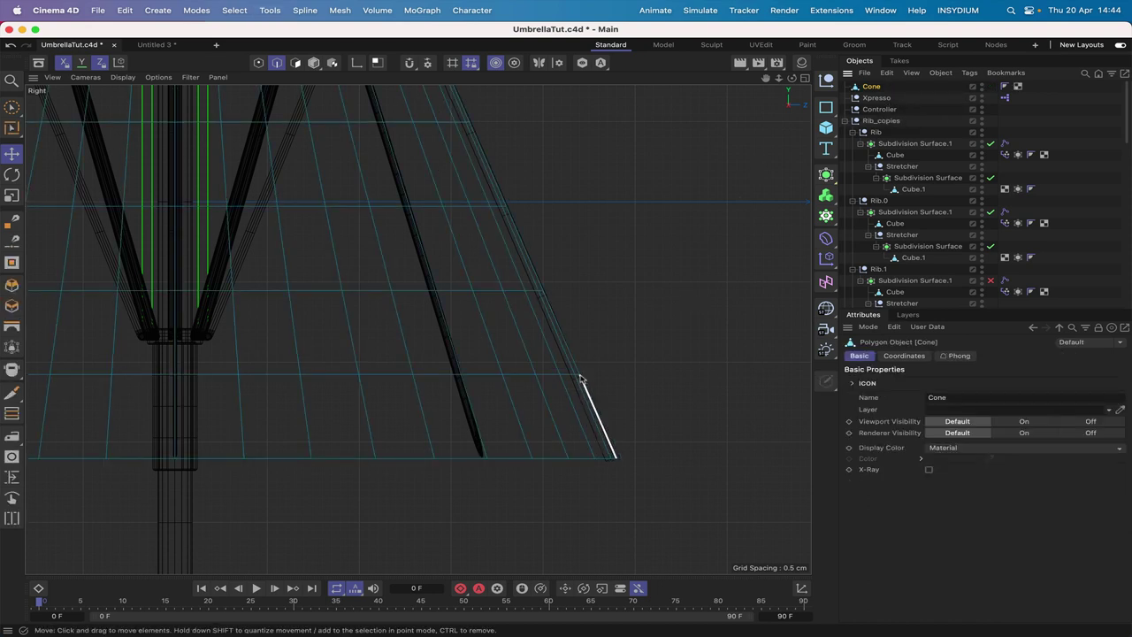
key("u")
key("l")
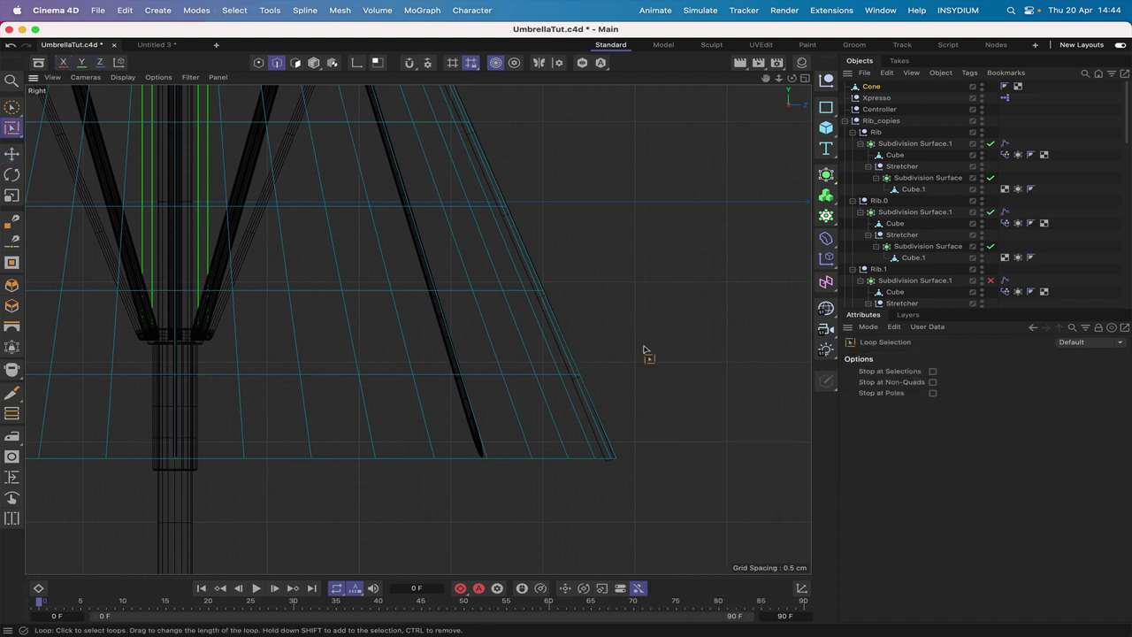
left_click(565, 374)
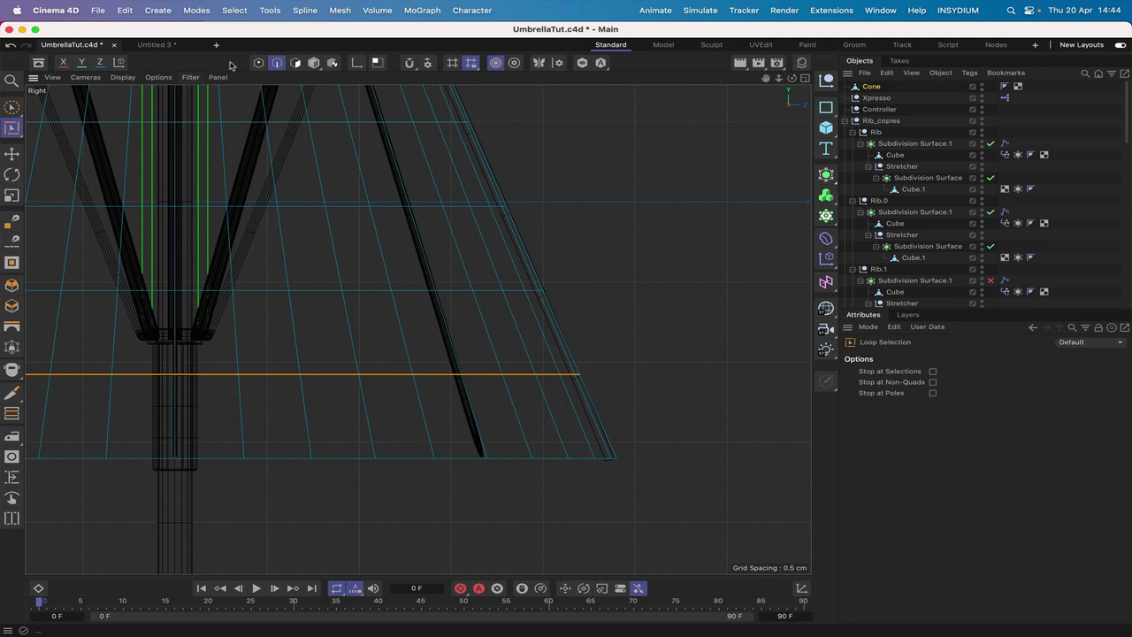
left_click(12, 153)
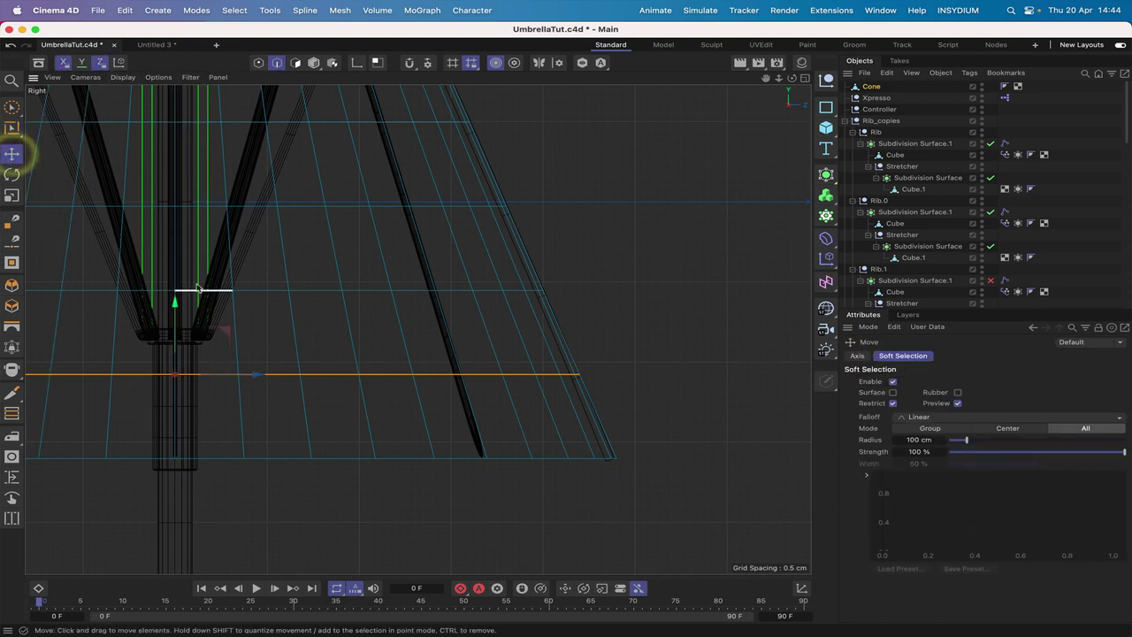
left_click_drag(174, 303, 174, 306)
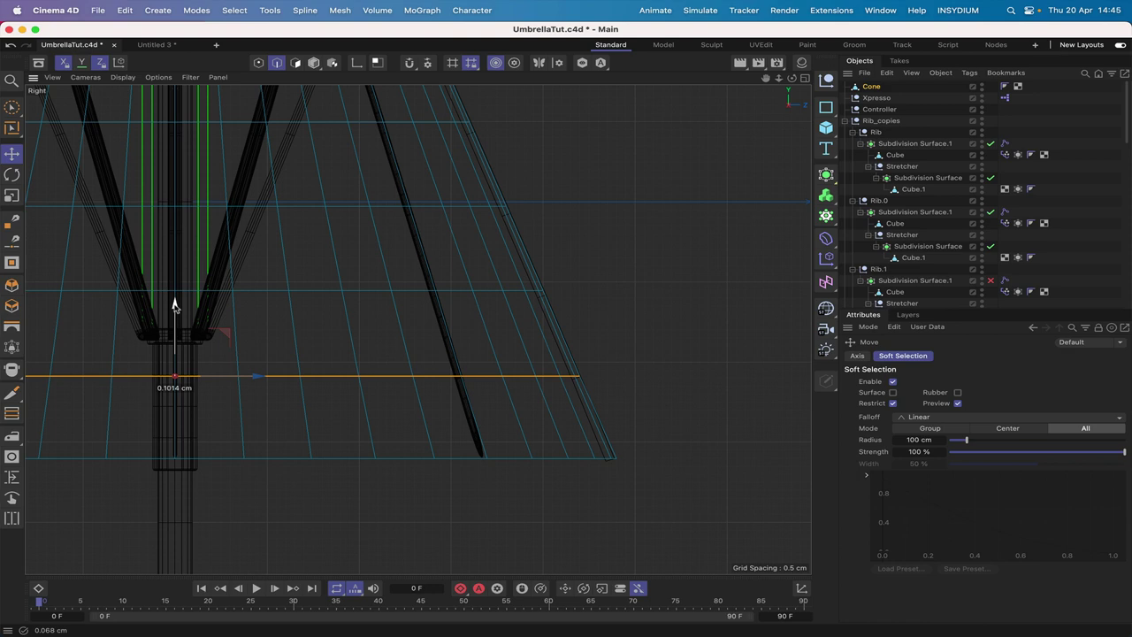
left_click_drag(174, 305, 174, 305)
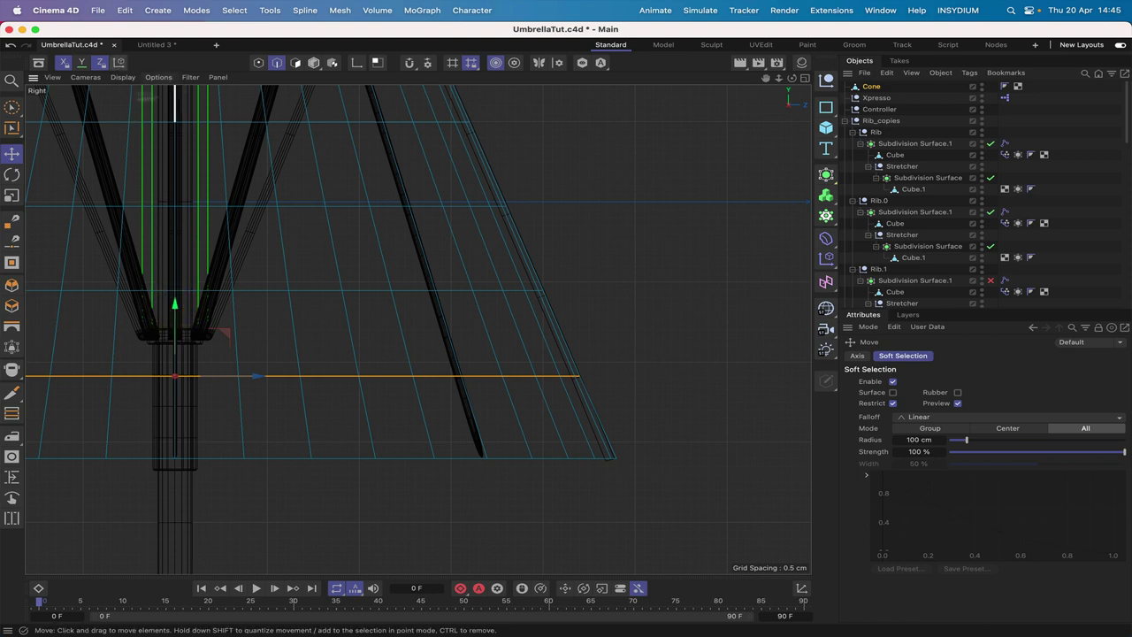
- Lock the Y axis and scale the lowered edge loop slightly to fit the rib's outer edge
left_click(12, 196)
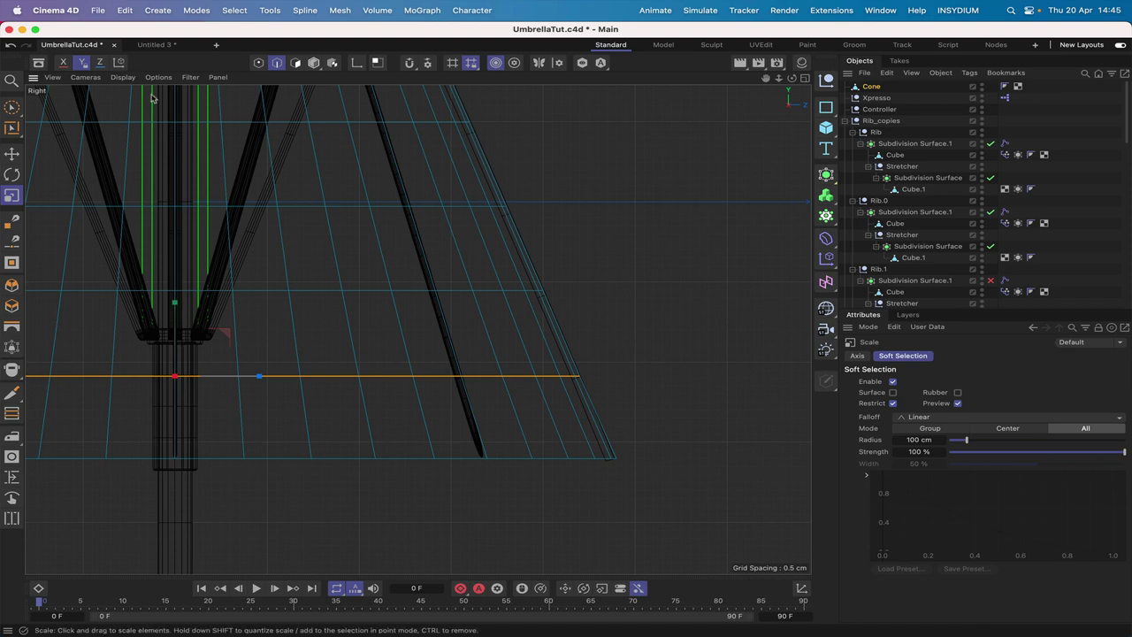
left_click(84, 62)
left_click_drag(609, 225, 607, 222)
left_click(609, 221)
- Lower the second edge loop above the cone's base to the rib's next segment line and scale it slightly outward to the rib's edge
key("u")
key("l")
left_click(483, 295)
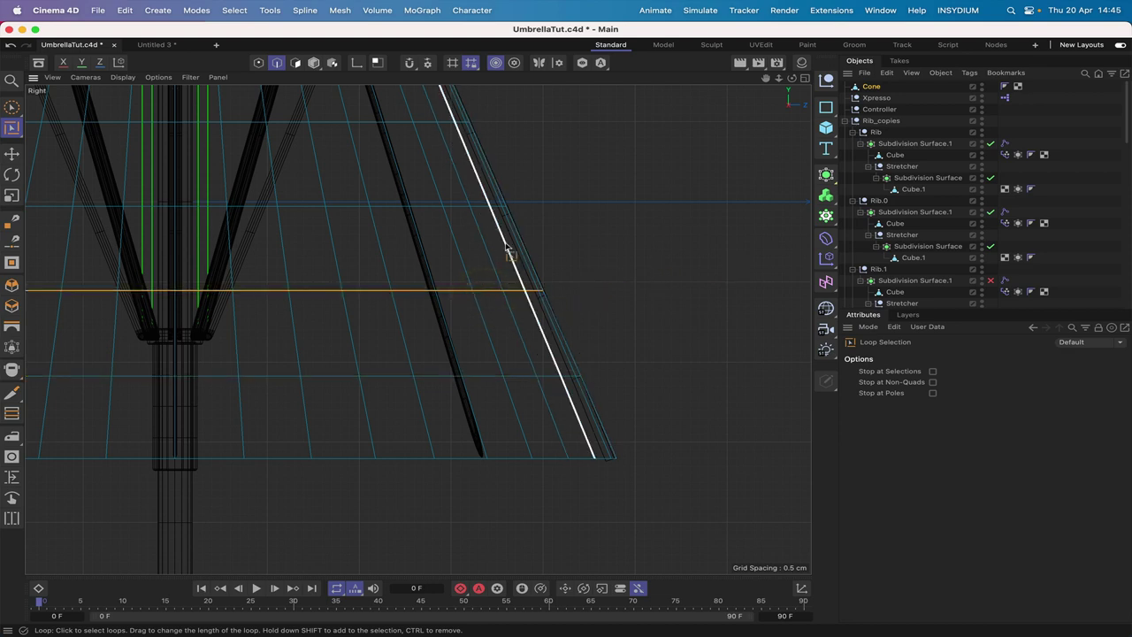
key("e")
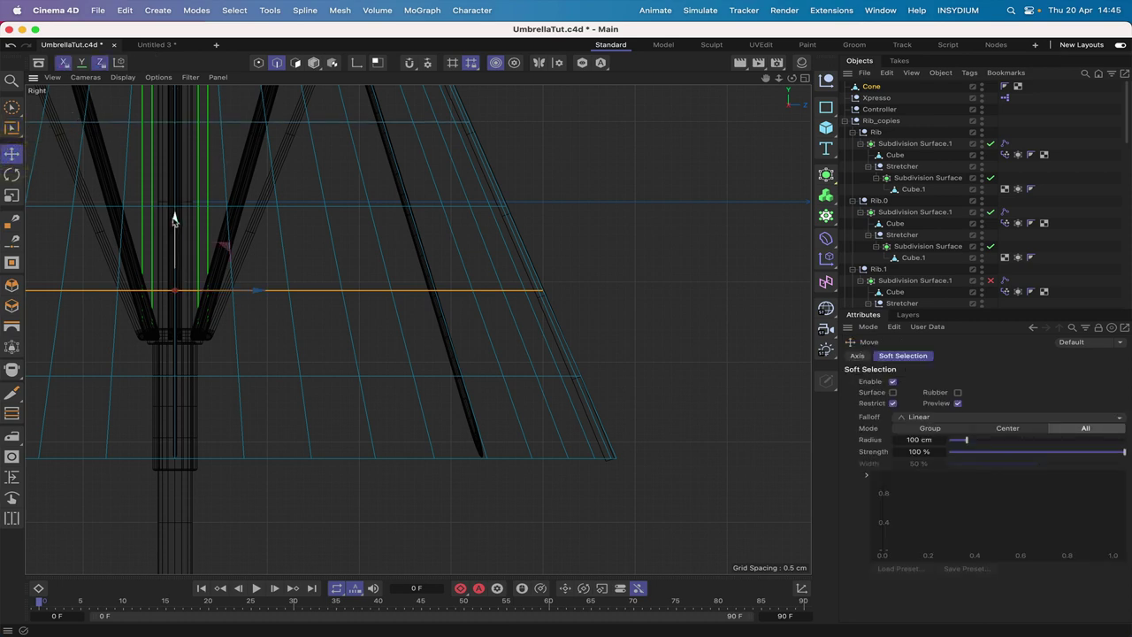
left_click_drag(174, 219, 175, 224)
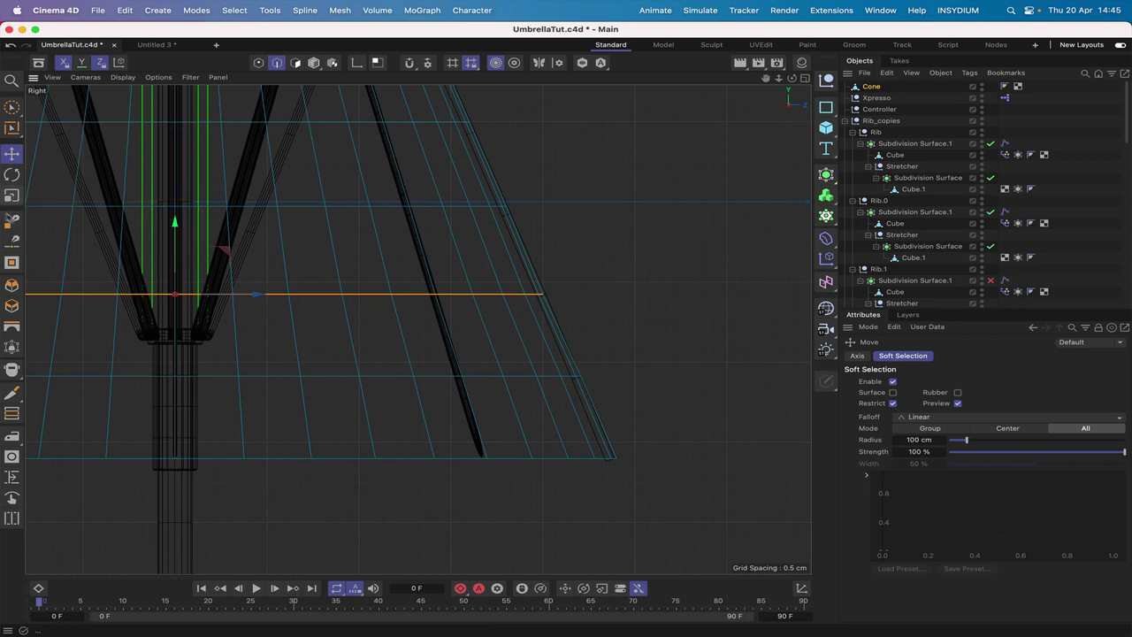
left_click(14, 197)
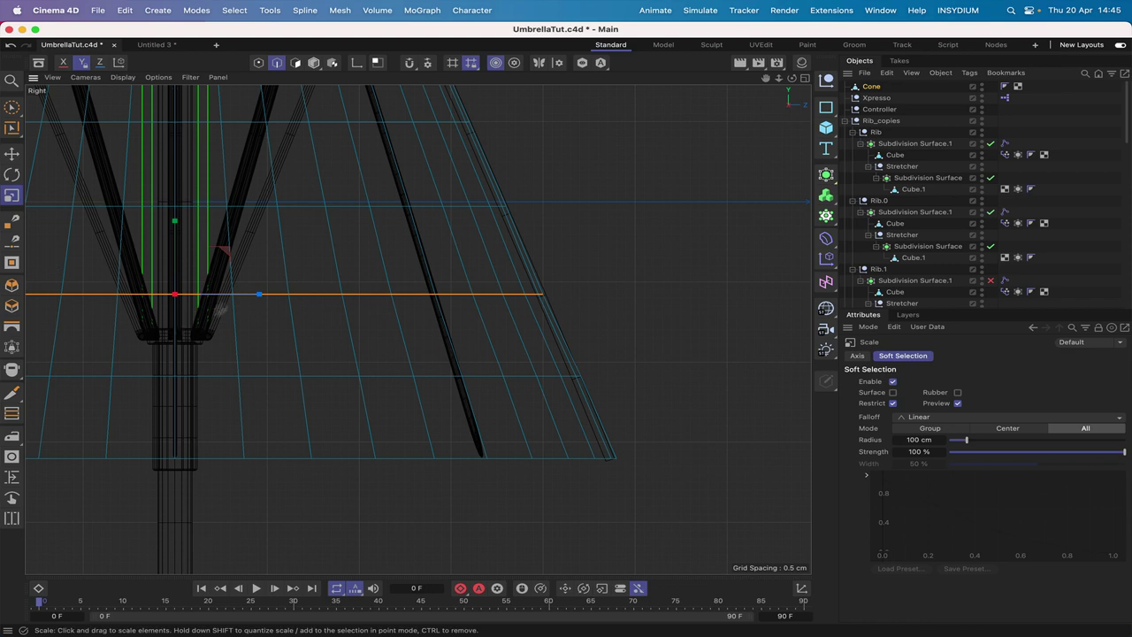
left_click_drag(637, 184, 643, 182)
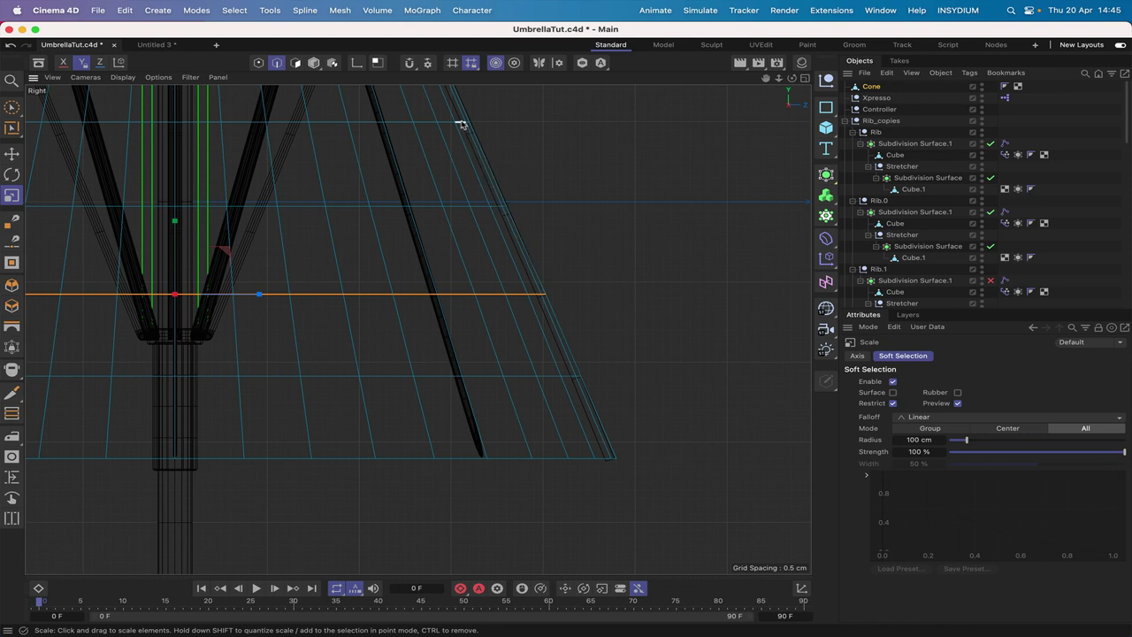
- Lower the third edge loop above the cone's base to the matching rib segment and scale it slightly outward, keeping Y locked
key("u")
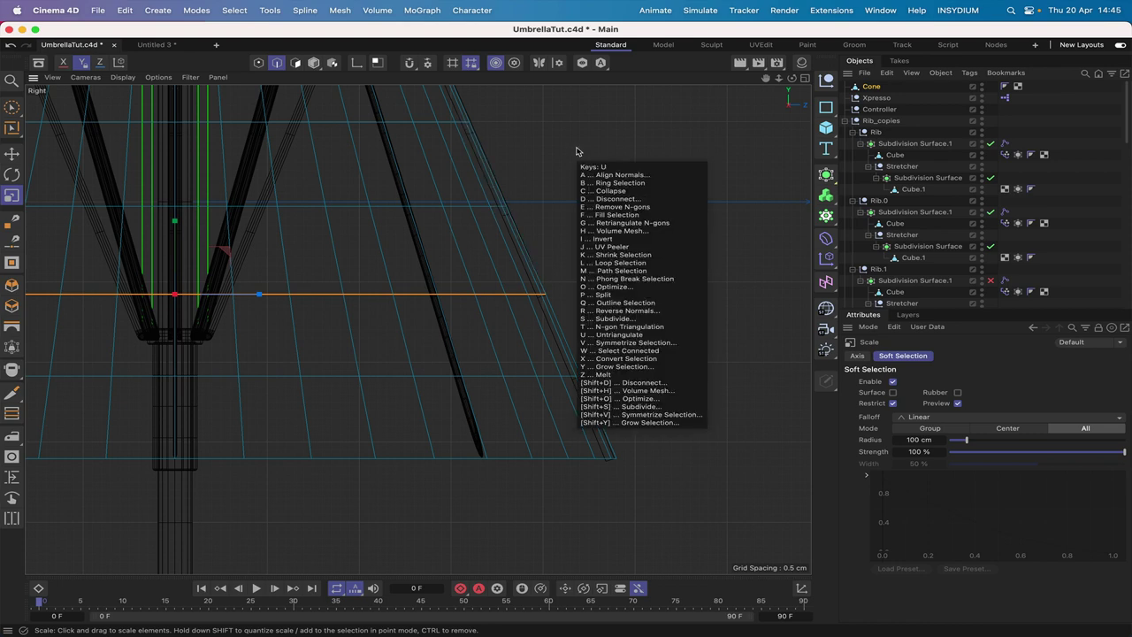
key("l")
left_click(431, 207)
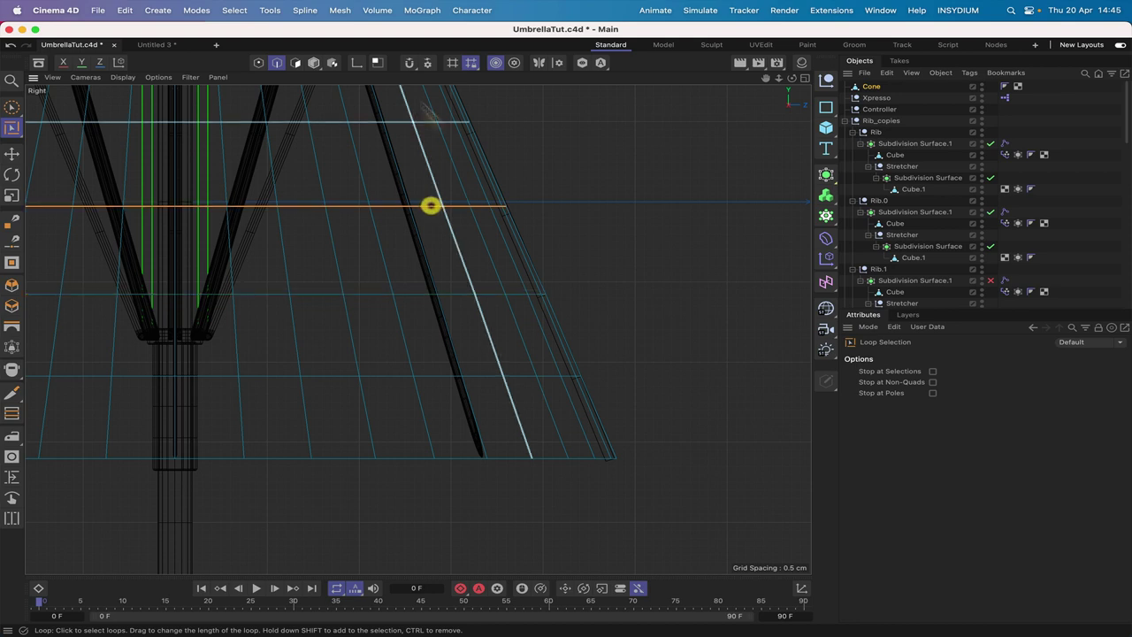
left_click(12, 154)
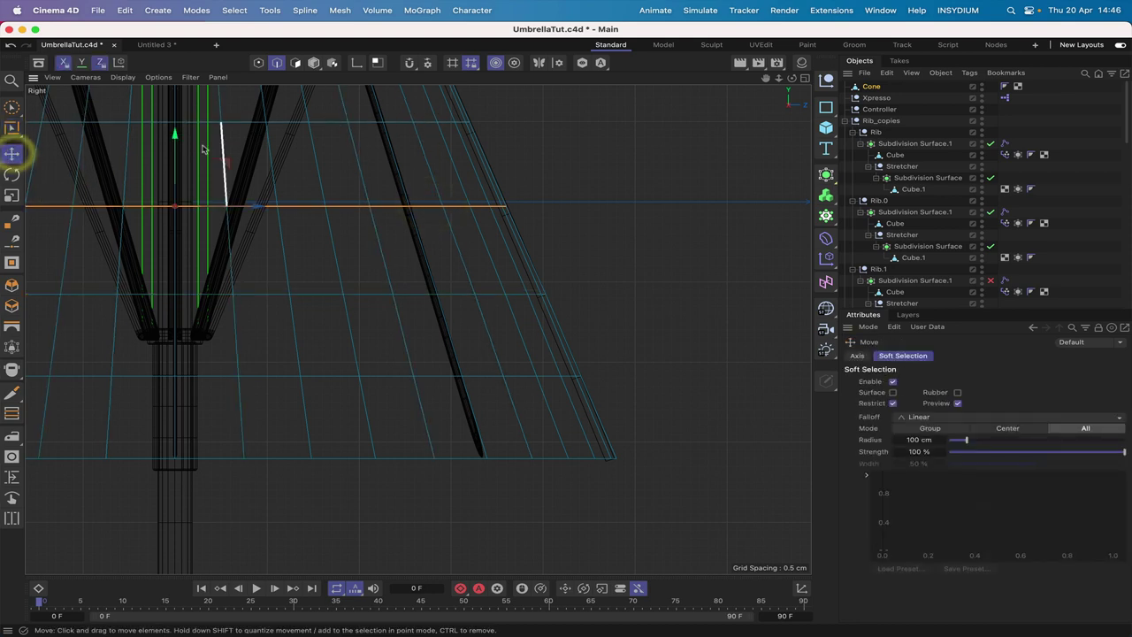
left_click_drag(174, 139, 175, 144)
left_click(177, 144)
left_click(13, 196)
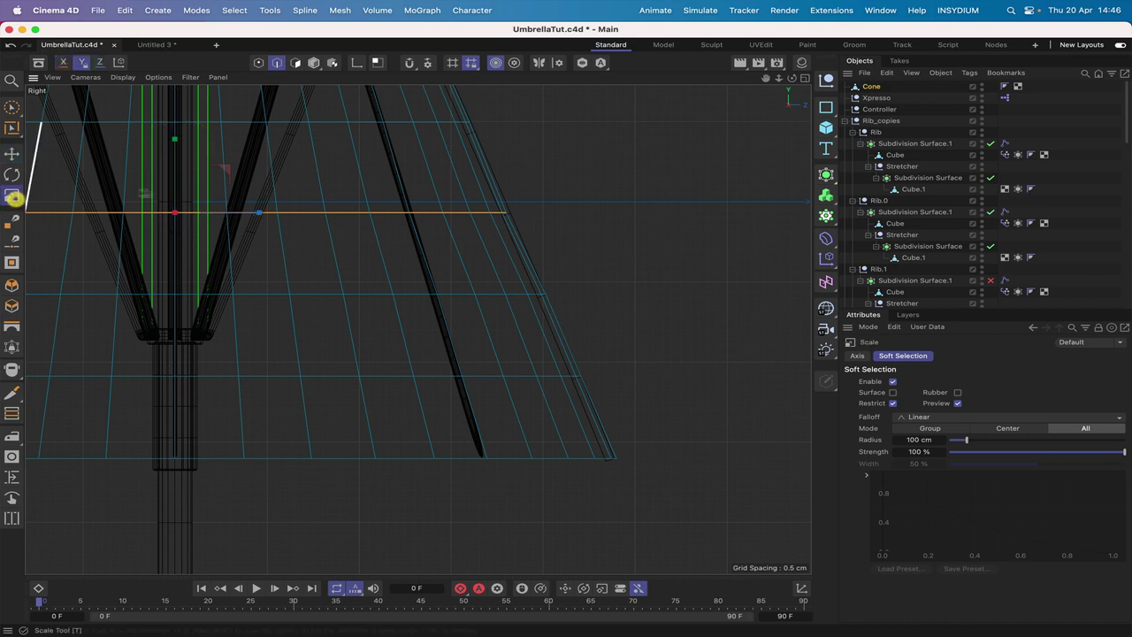
left_click_drag(575, 139, 587, 138)
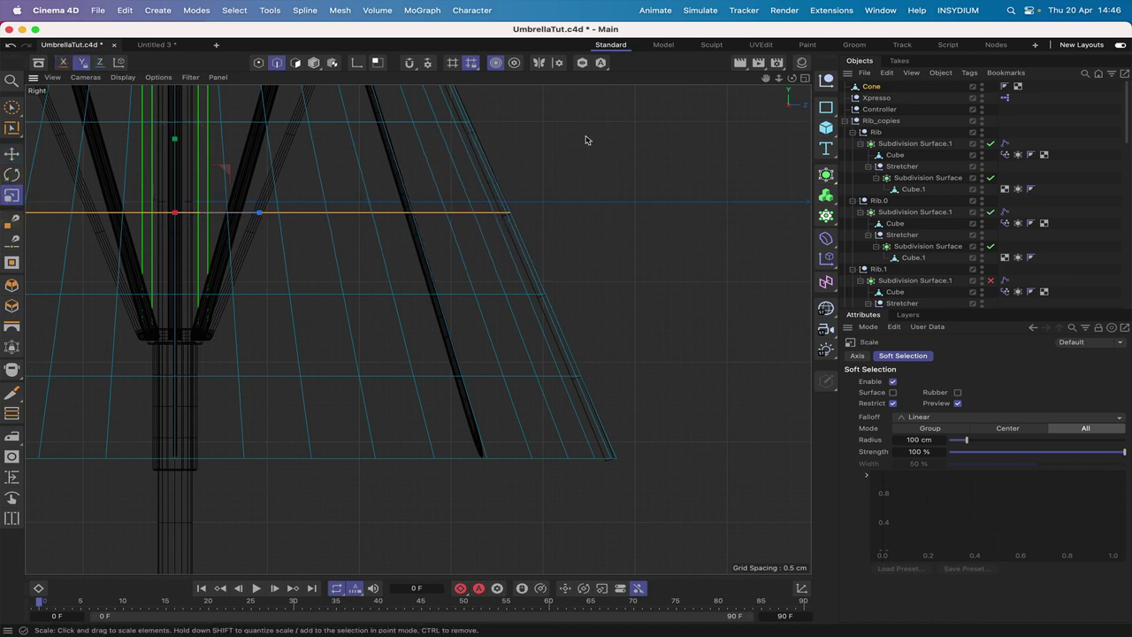
left_click(556, 168)
- Lower the fifth edge loop above the cone's base to the rib's segment line and scale it slightly outward, keeping Y locked
left_click_drag(765, 77, 840, 235)
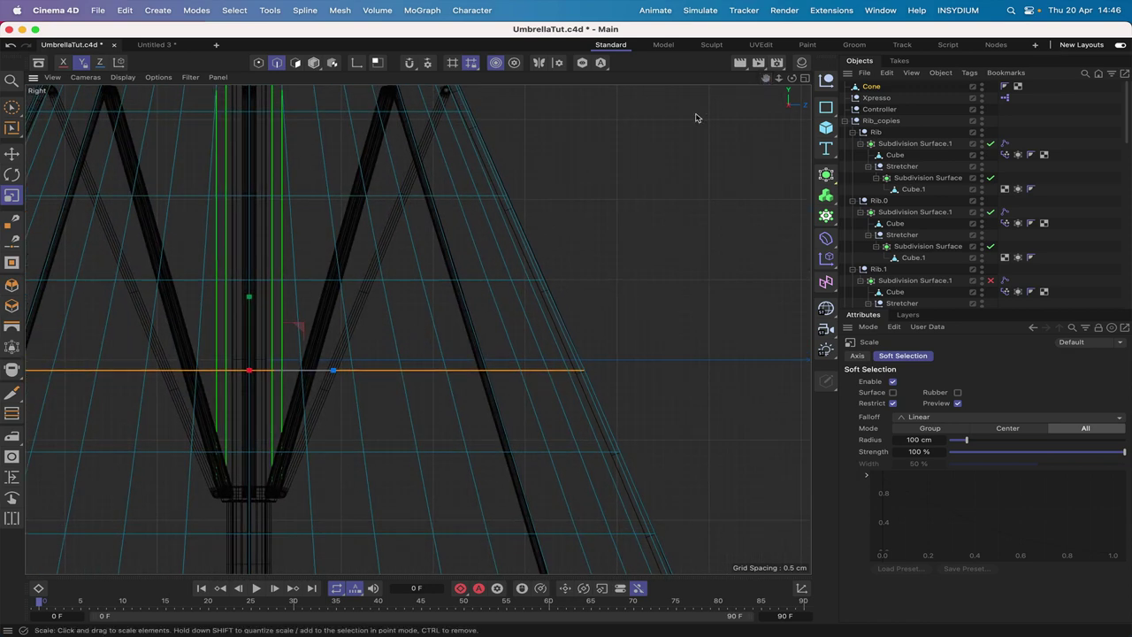
key("u")
key("l")
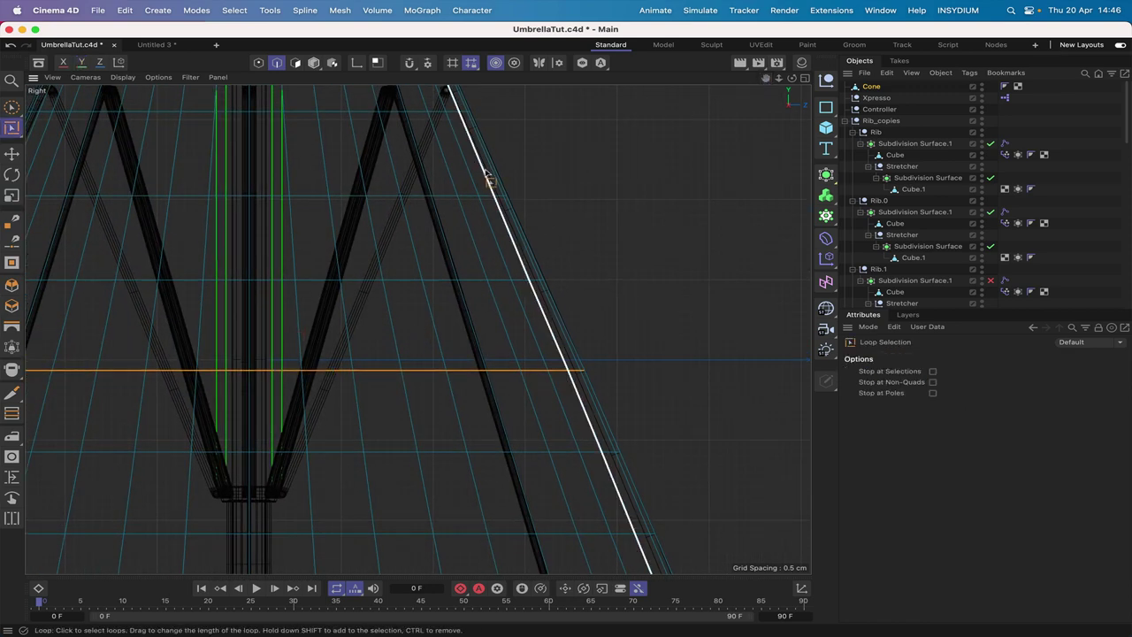
left_click(413, 195)
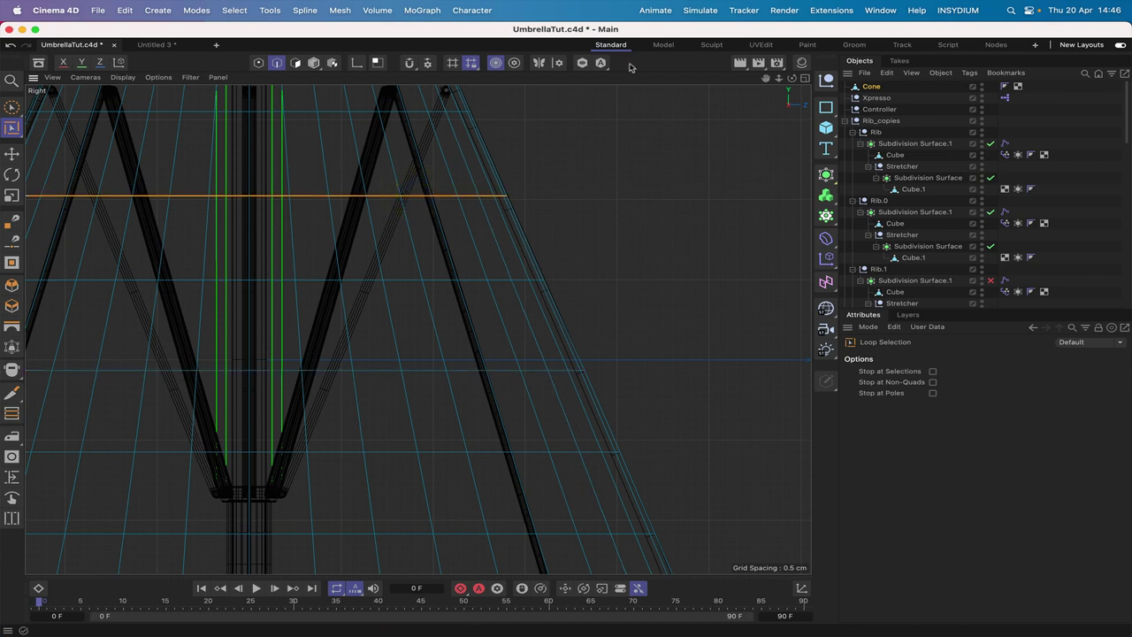
key("t")
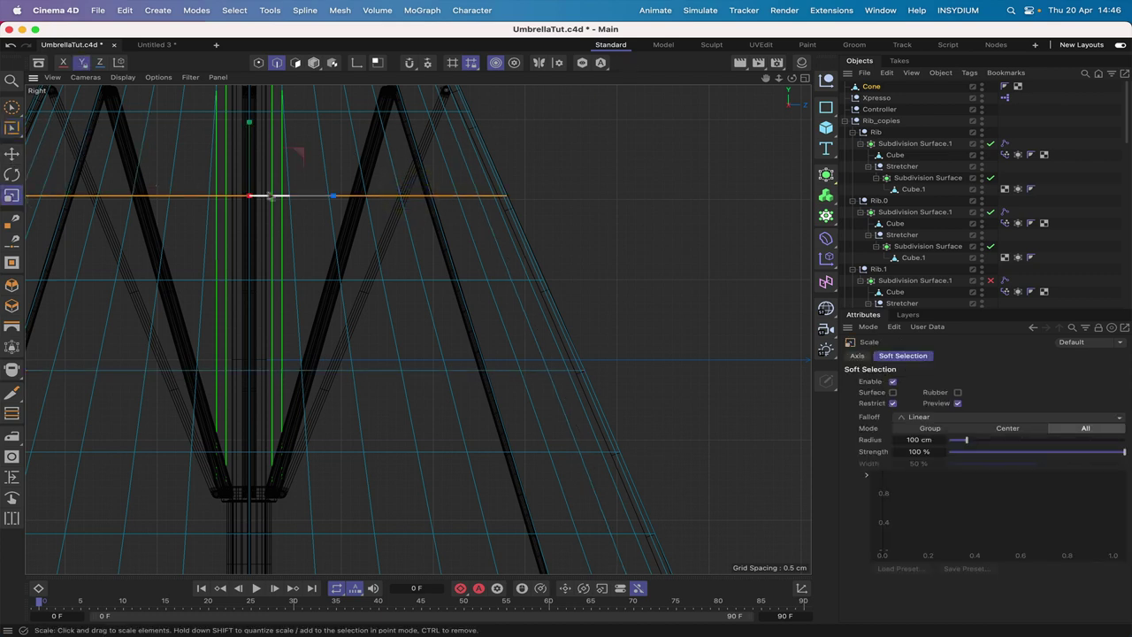
left_click(12, 154)
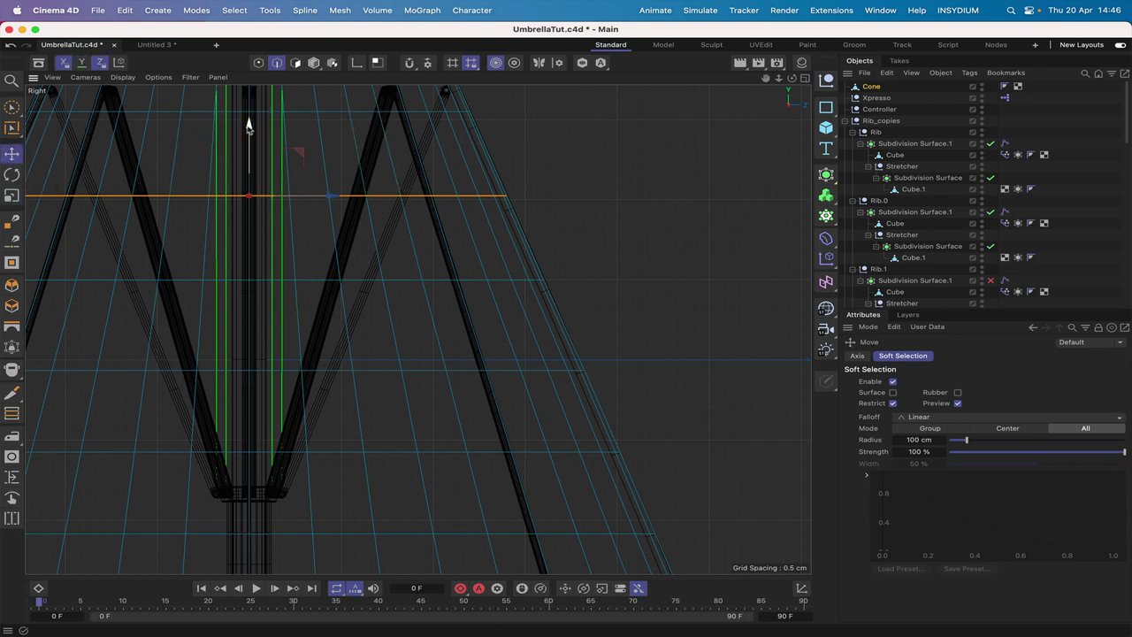
left_click_drag(248, 127, 251, 139)
left_click(12, 195)
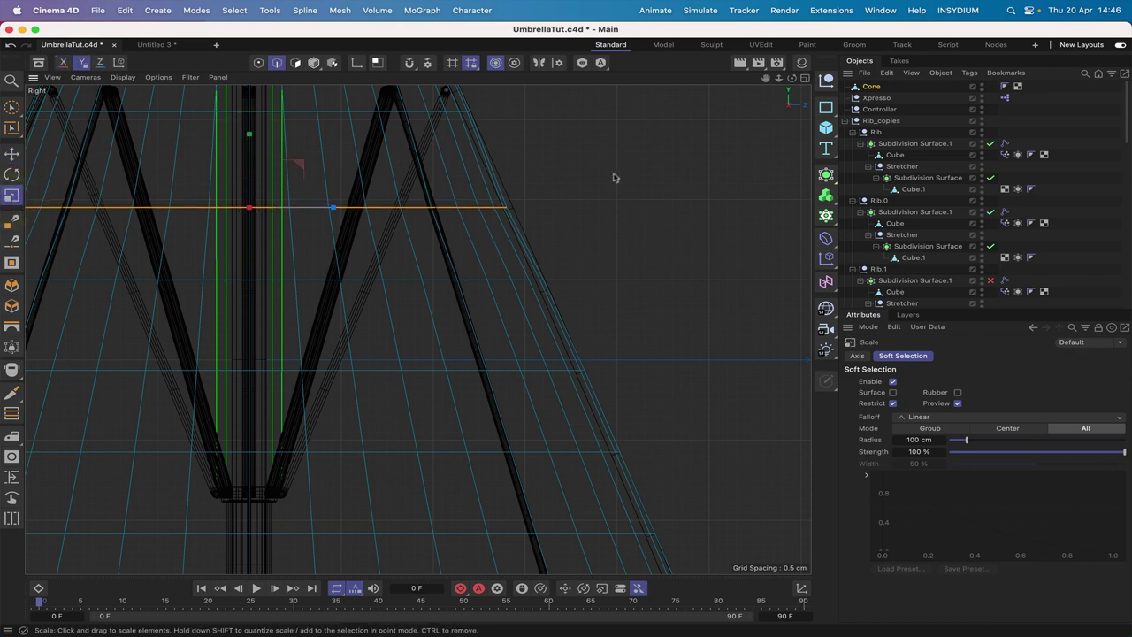
left_click_drag(608, 183, 626, 183)
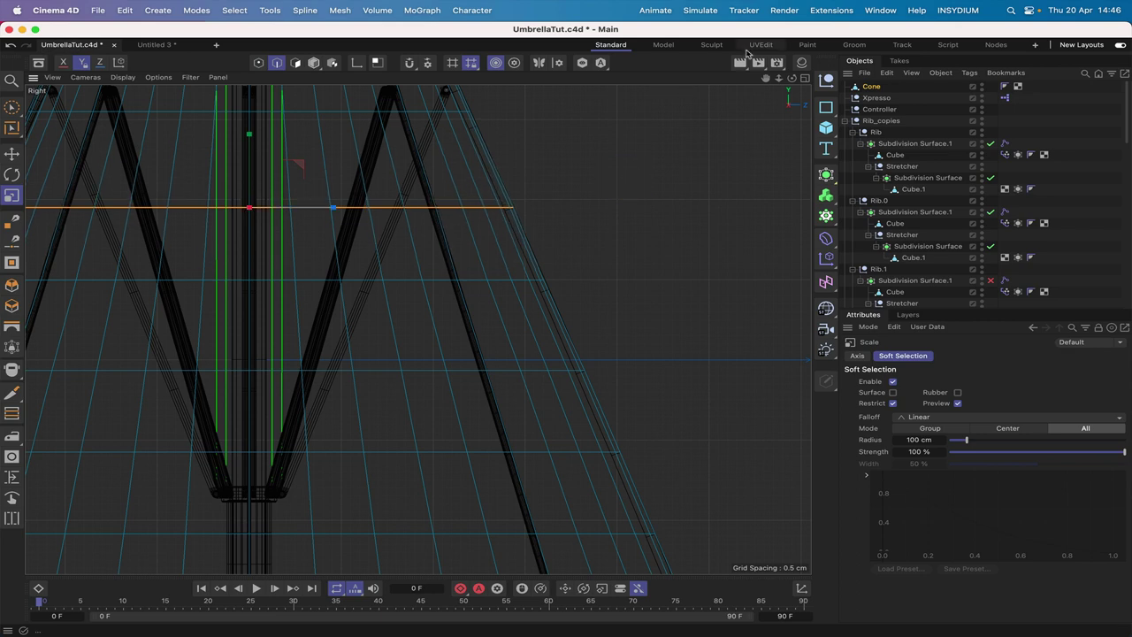
- Scale the second edge loop below the cone's tip slightly outward to fit the ribs' outer edges, keeping Y locked
left_click_drag(766, 78, 418, 329)
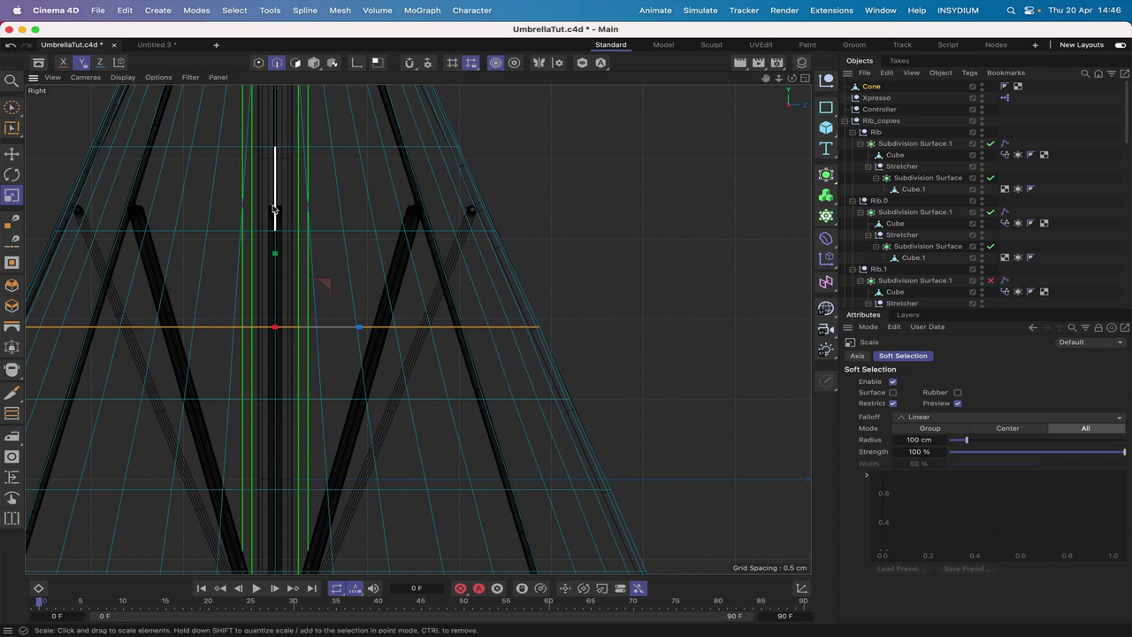
key("u")
key("l")
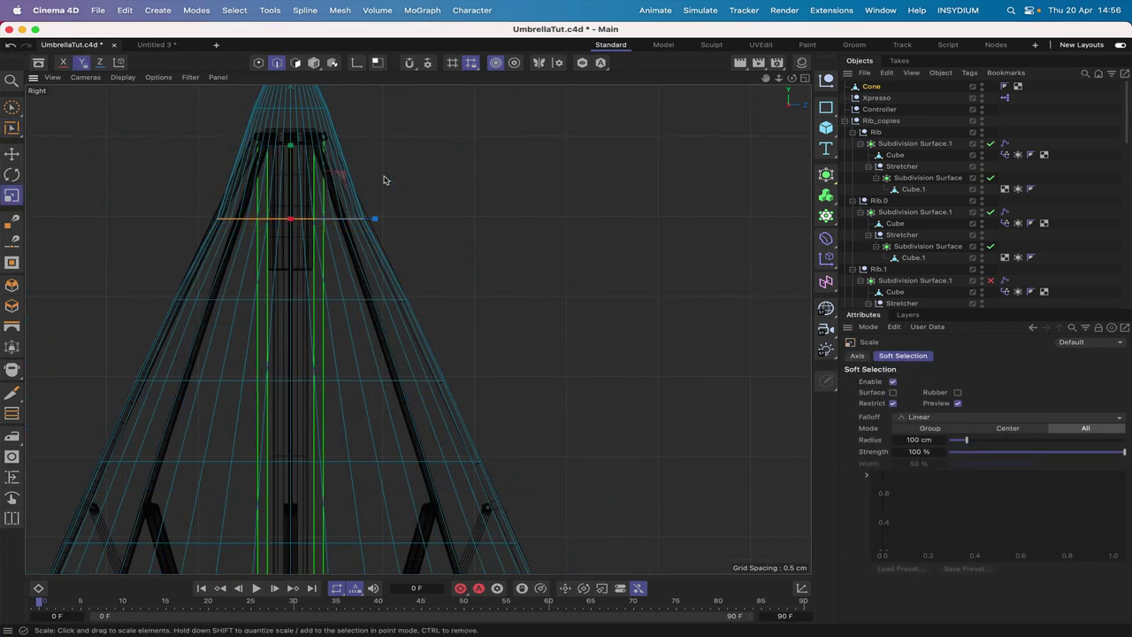
mouse_move(384, 177)
left_mouse_down()
mouse_move(424, 176)
mouse_move(384, 174)
left_mouse_up()
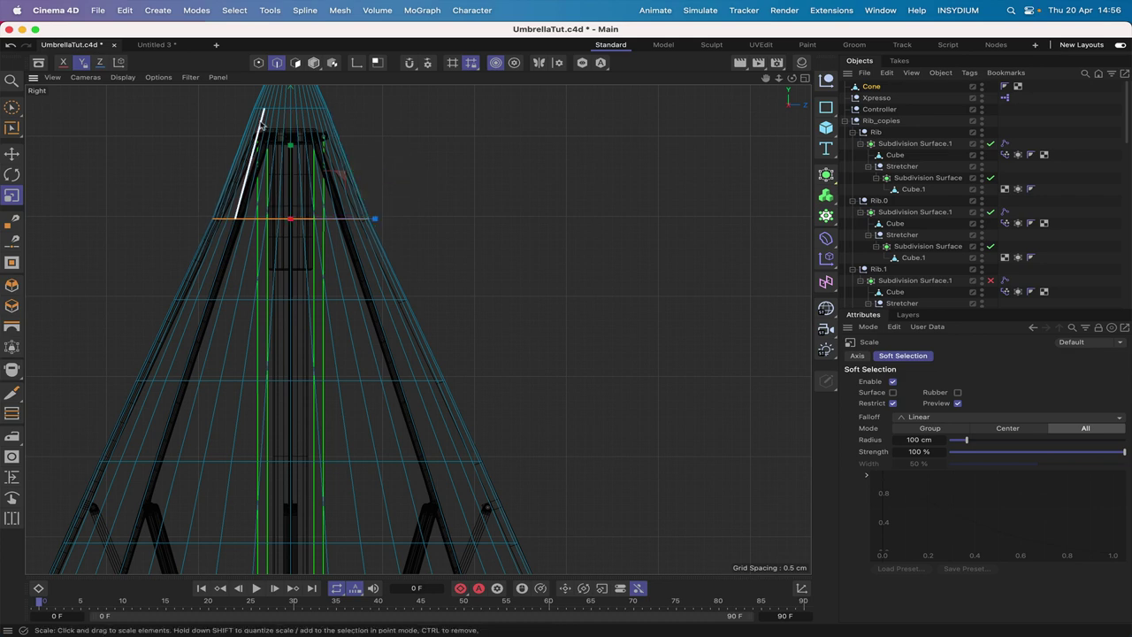
- Lower the cone's topmost edge loop onto the hub where the ribs meet and scale it to about 97%
left_click(13, 129)
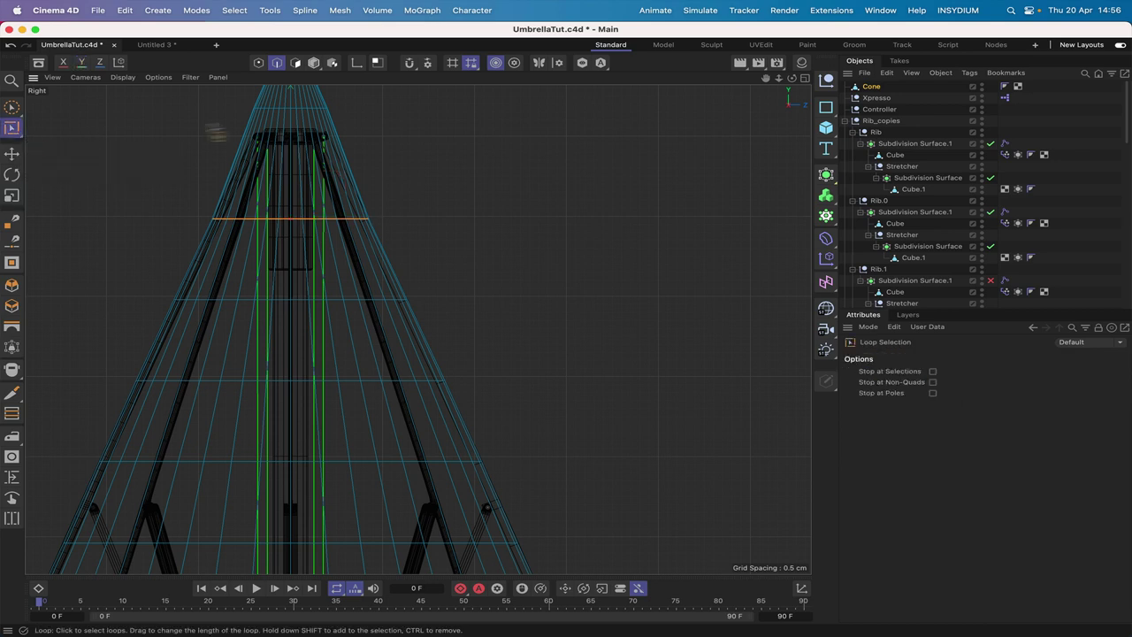
left_click(298, 107)
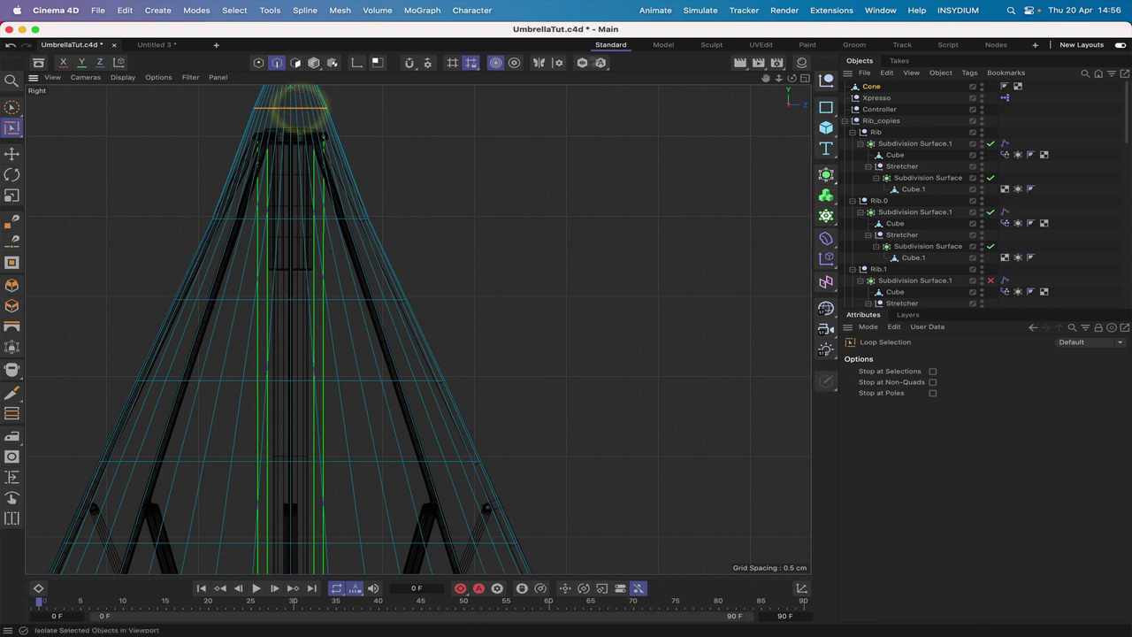
left_click_drag(766, 78, 794, 196)
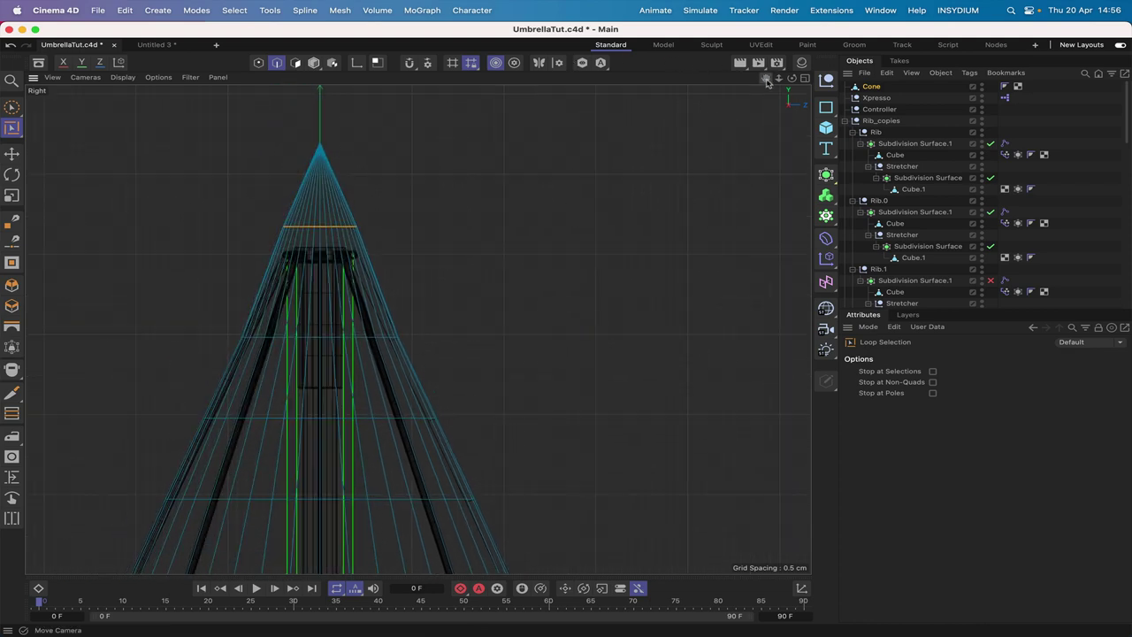
right_click_drag(766, 77, 920, 78)
scroll(418, 329, "down", 5)
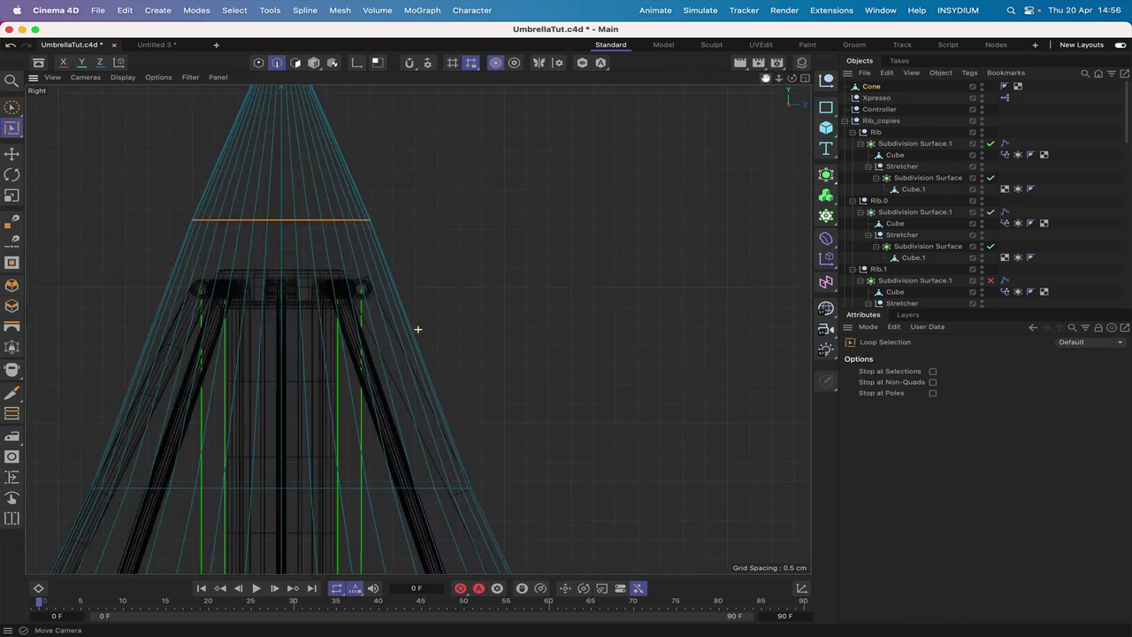
right_click_drag(765, 78, 893, 78)
left_click_drag(766, 78, 868, 139)
left_click(12, 153)
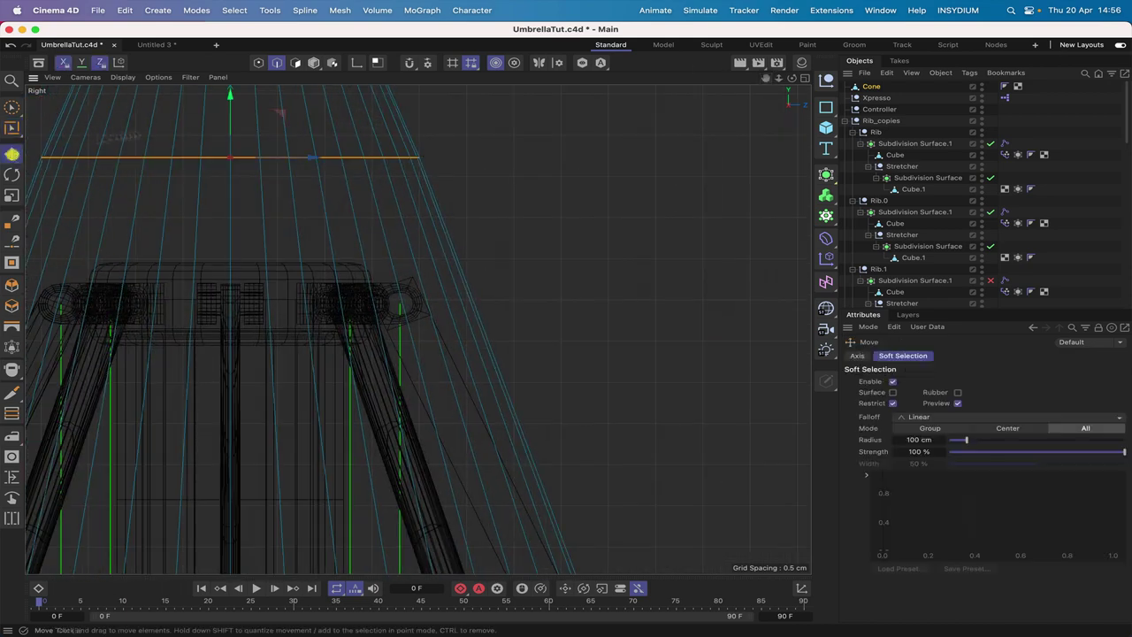
left_click_drag(230, 97, 230, 122)
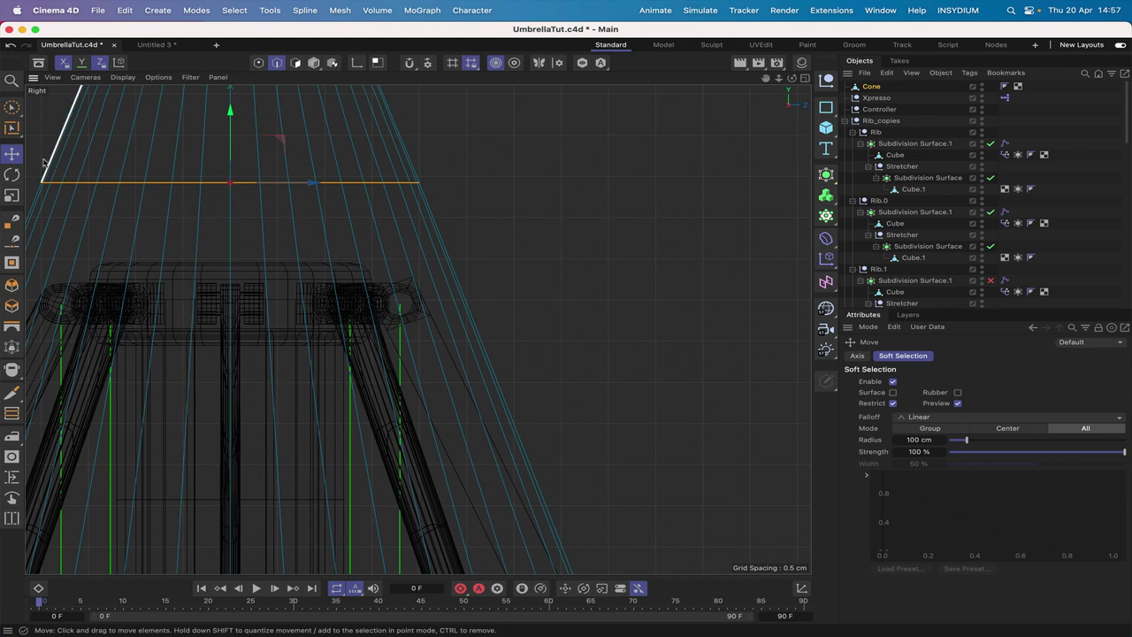
left_click(12, 157)
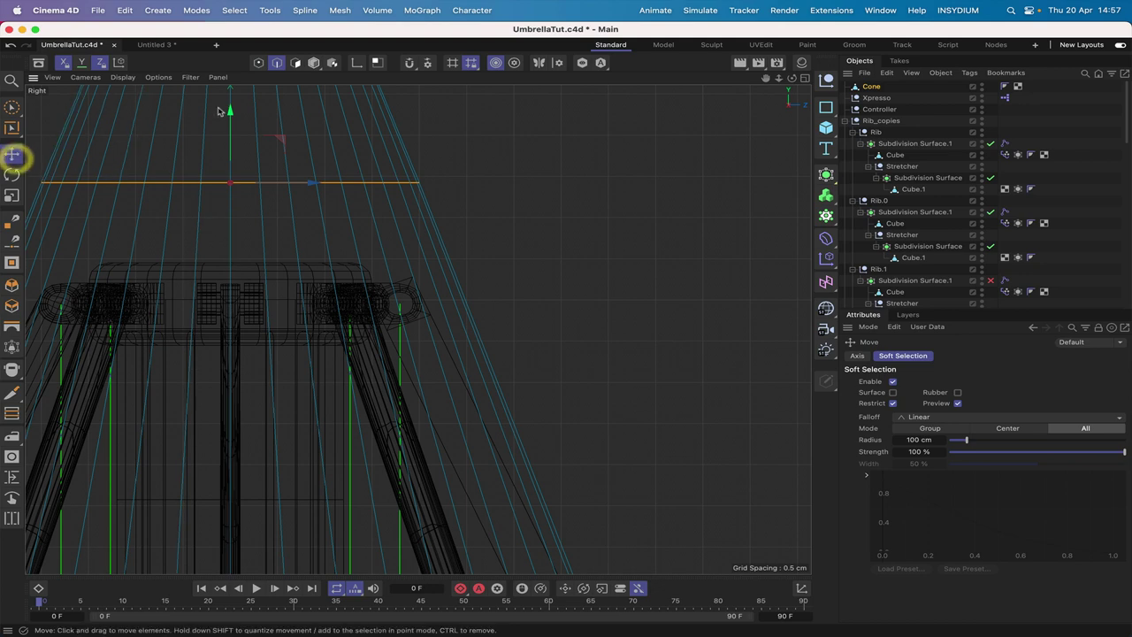
left_click_drag(230, 112, 227, 205)
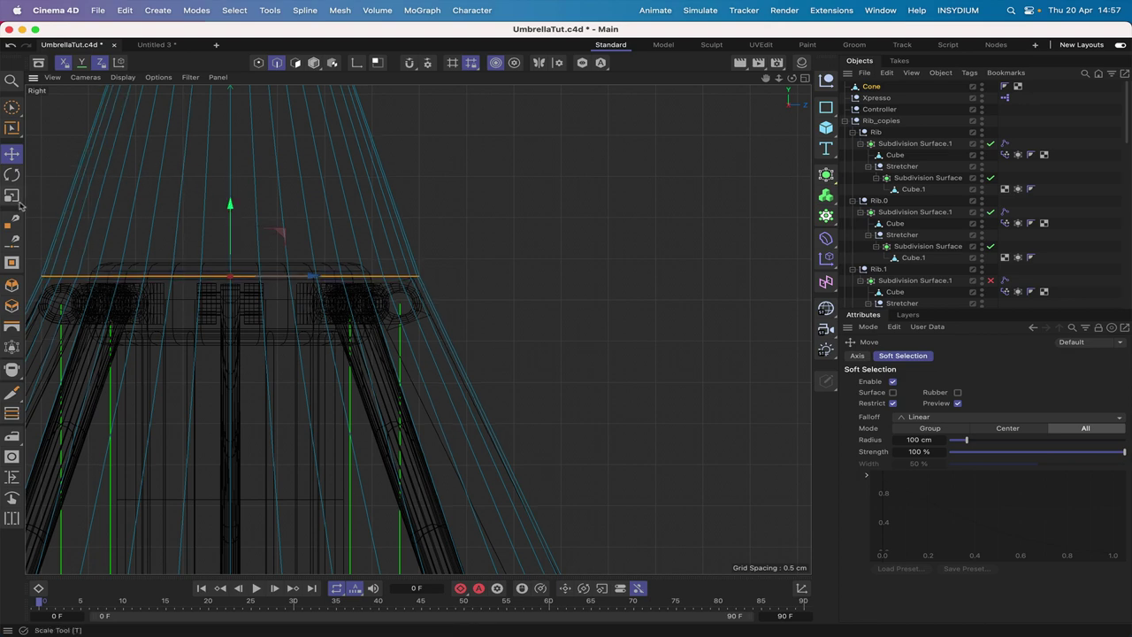
left_click(11, 195)
left_click_drag(588, 156, 576, 162)
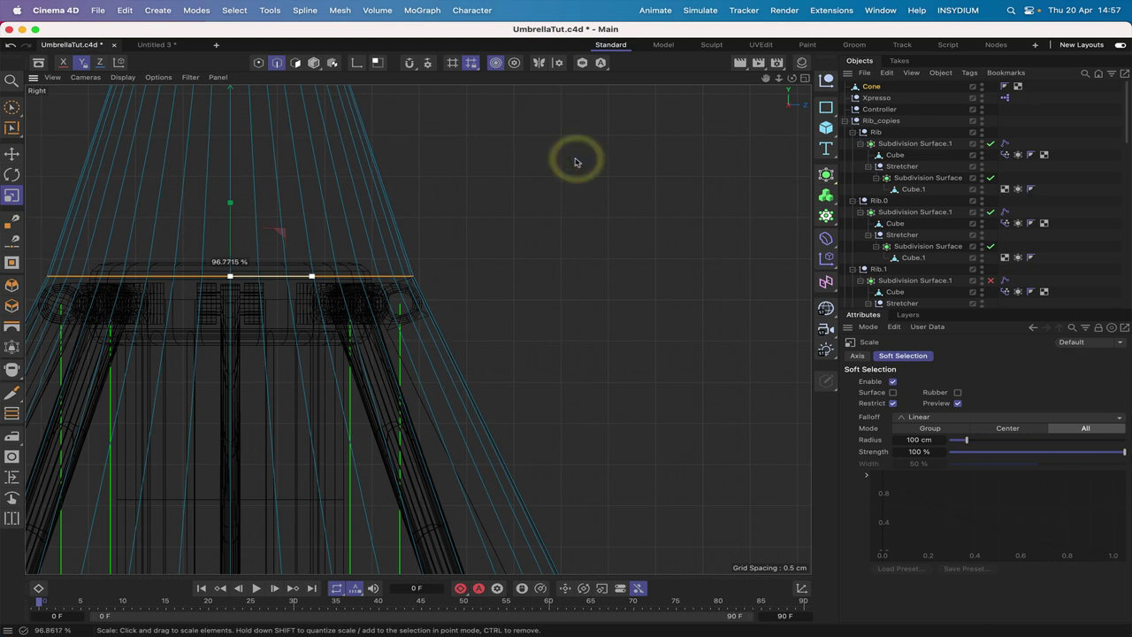
- Switch to point mode and brush-select the point at the cone's tip
left_click_drag(766, 78, 791, 206)
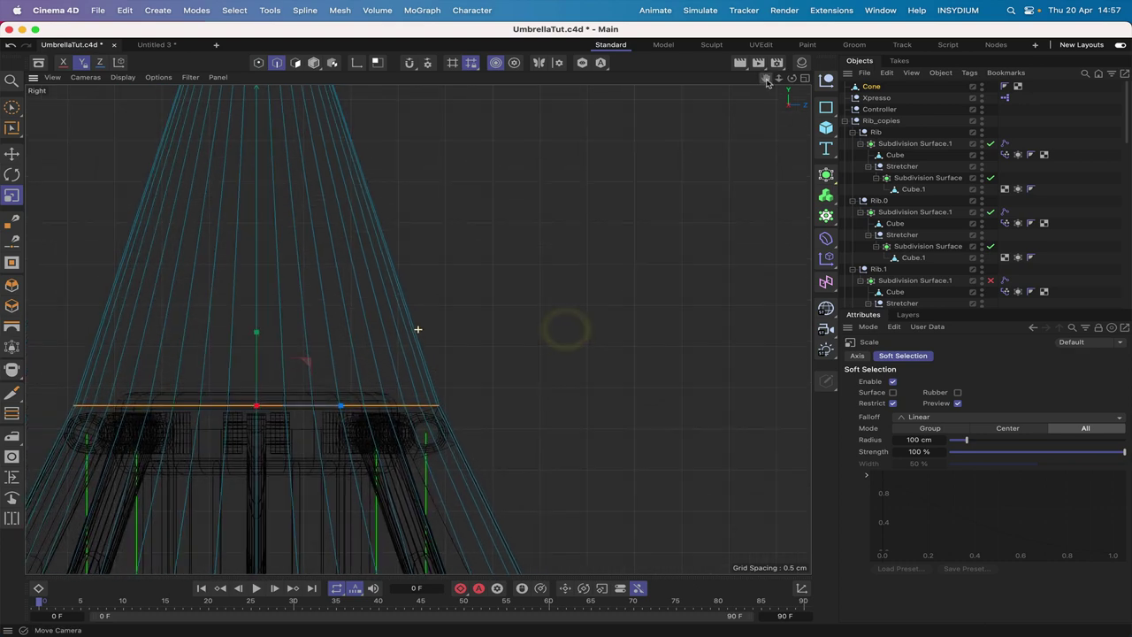
right_click_drag(766, 78, 677, 78)
mouse_move(765, 77)
left_mouse_down()
mouse_move(773, 180)
mouse_move(766, 81)
left_mouse_up()
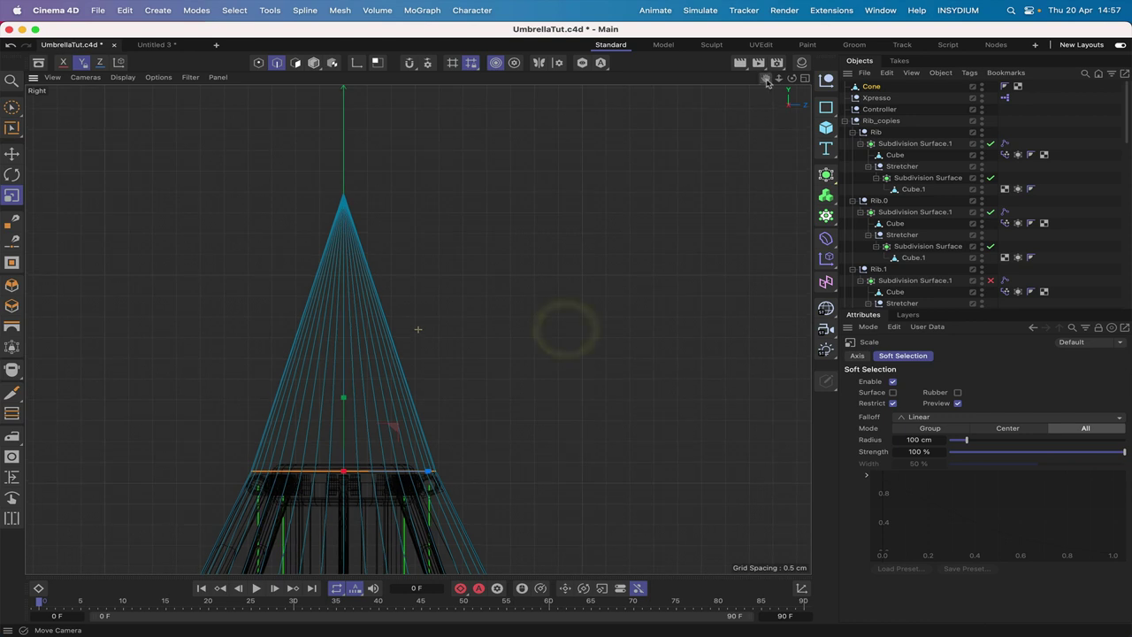
left_click(258, 62)
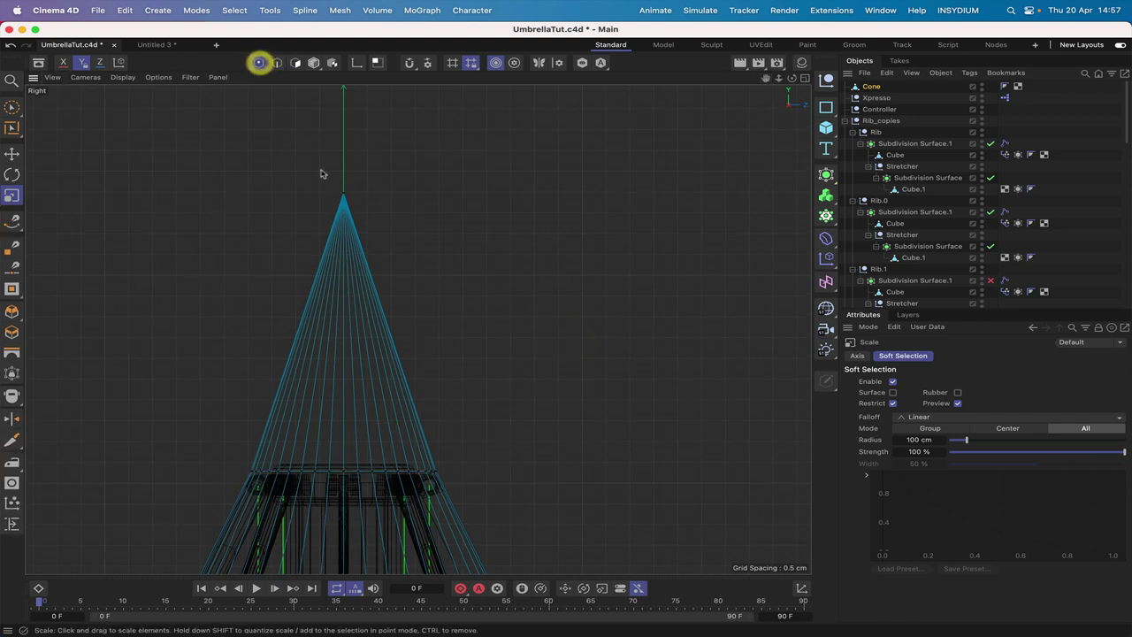
left_click(11, 107)
left_click(321, 191)
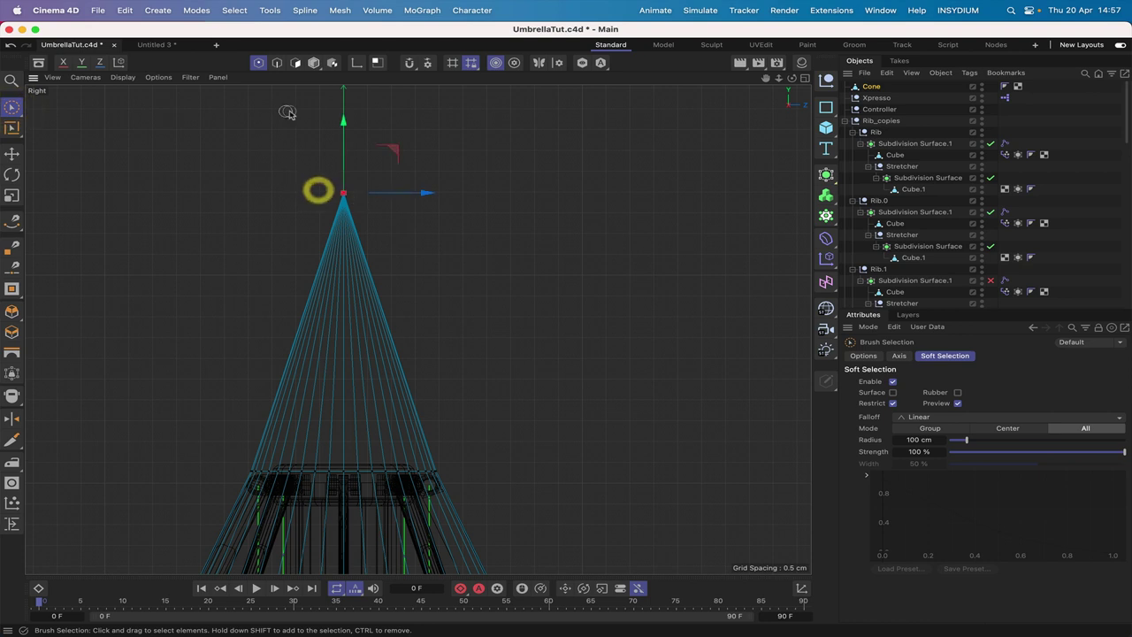
- Optimize the cone's points to merge duplicates at the tip, undoing the trial moves of the tip
left_click_drag(345, 124, 345, 177)
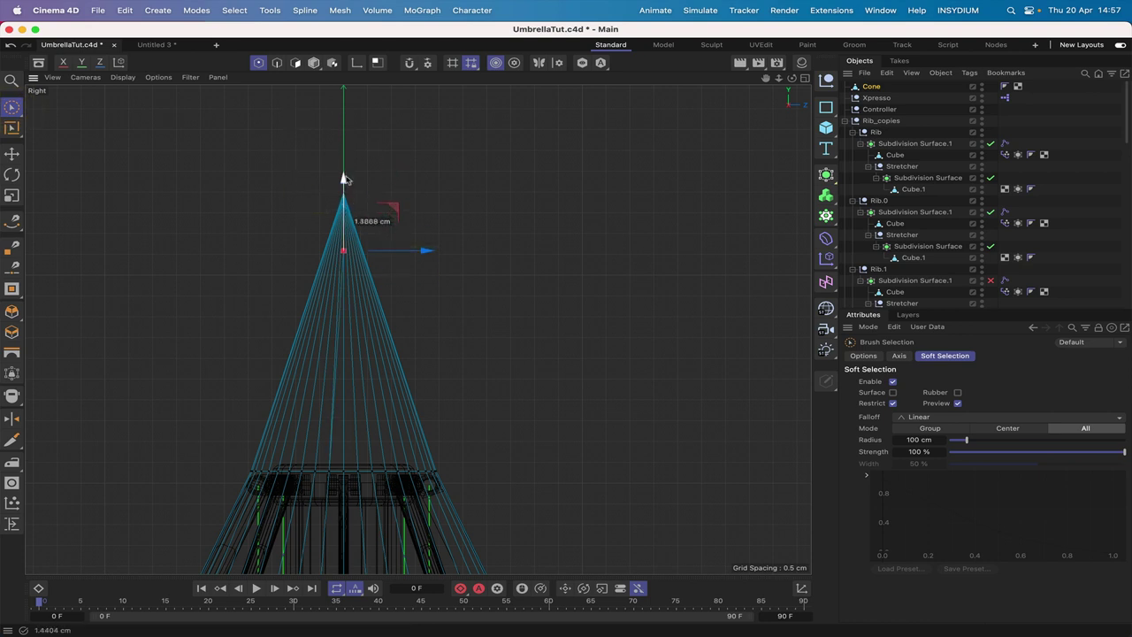
key("super+z")
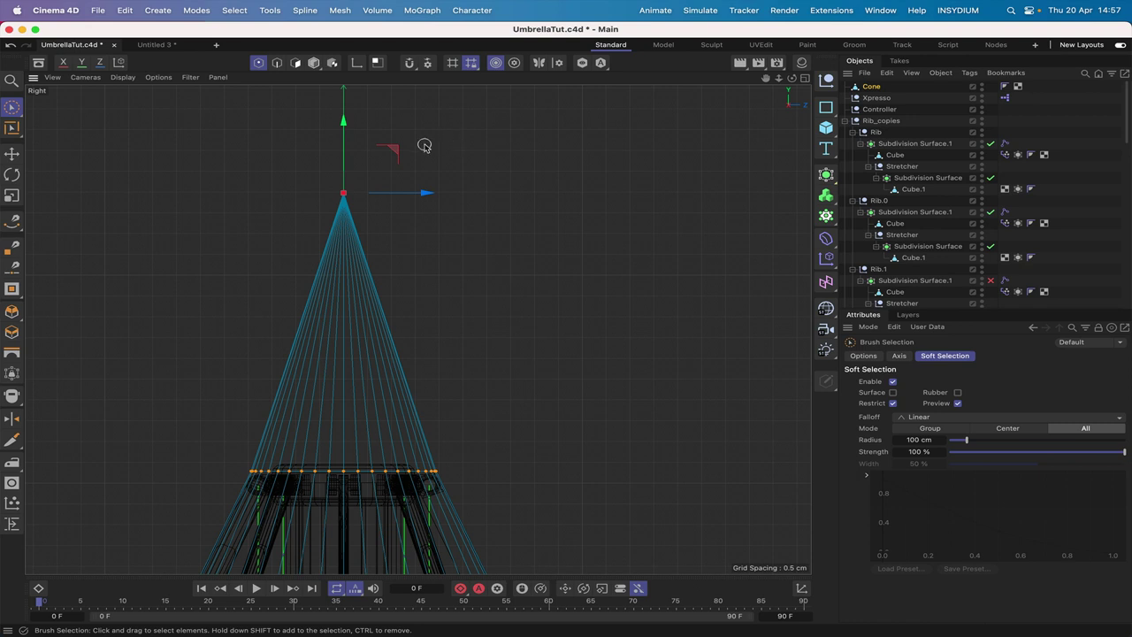
right_click(424, 146)
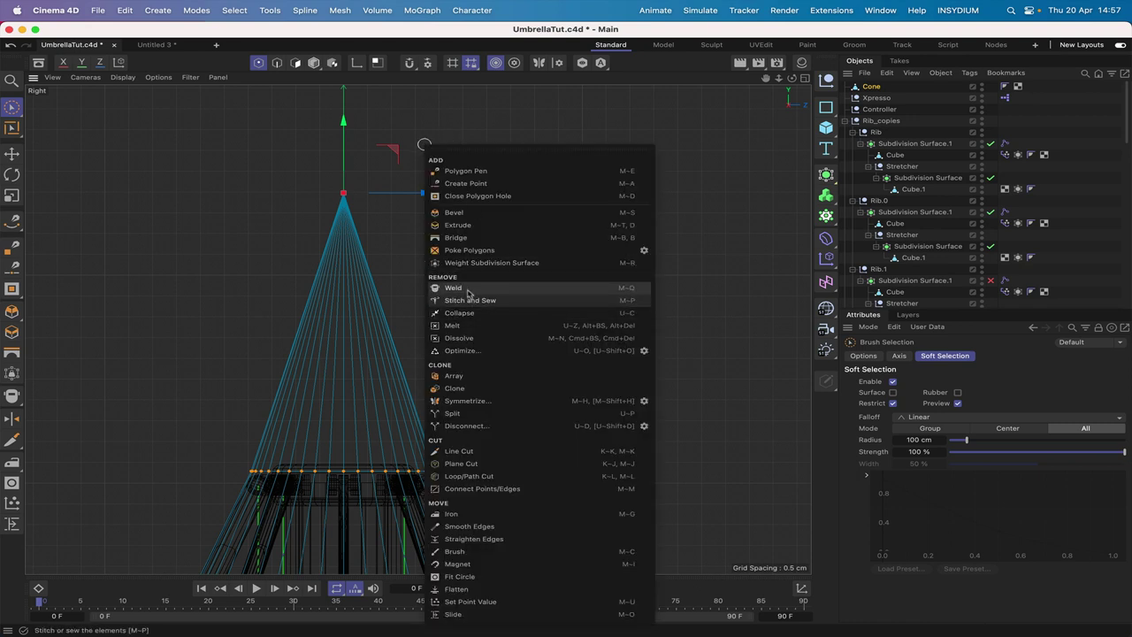
left_click(467, 352)
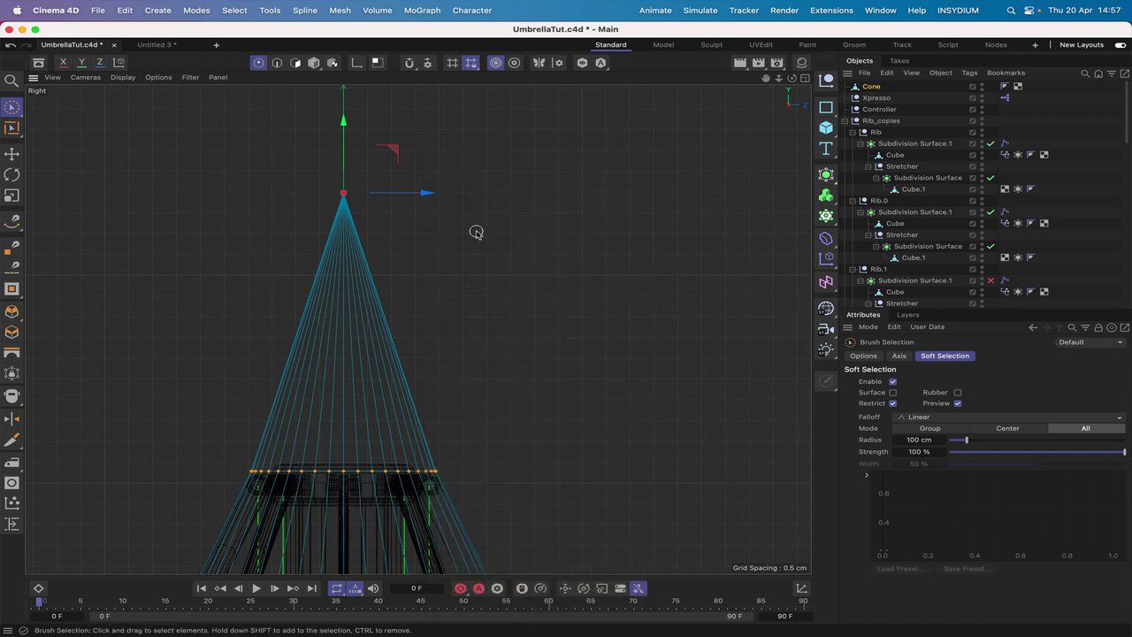
mouse_move(343, 120)
left_mouse_down()
mouse_move(344, 151)
mouse_move(348, 140)
left_mouse_up()
key("super+z")
- Select the cone's tip and lower it along Y to just above the hub, forming a shallow peak
left_click(307, 187)
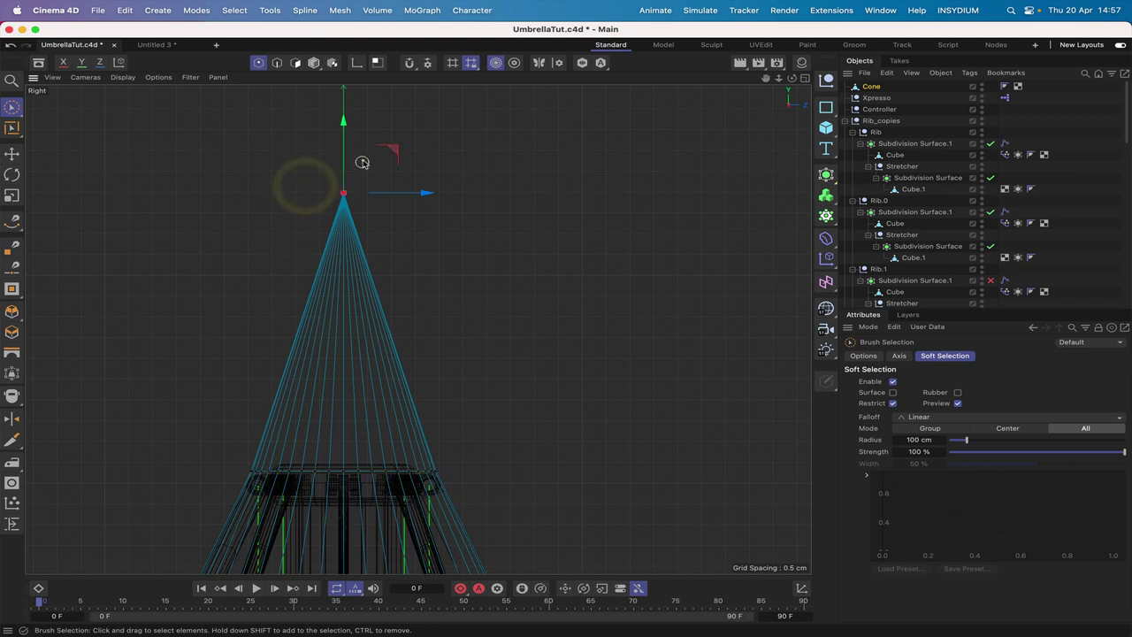
left_click(361, 159)
left_click_drag(344, 124, 318, 379)
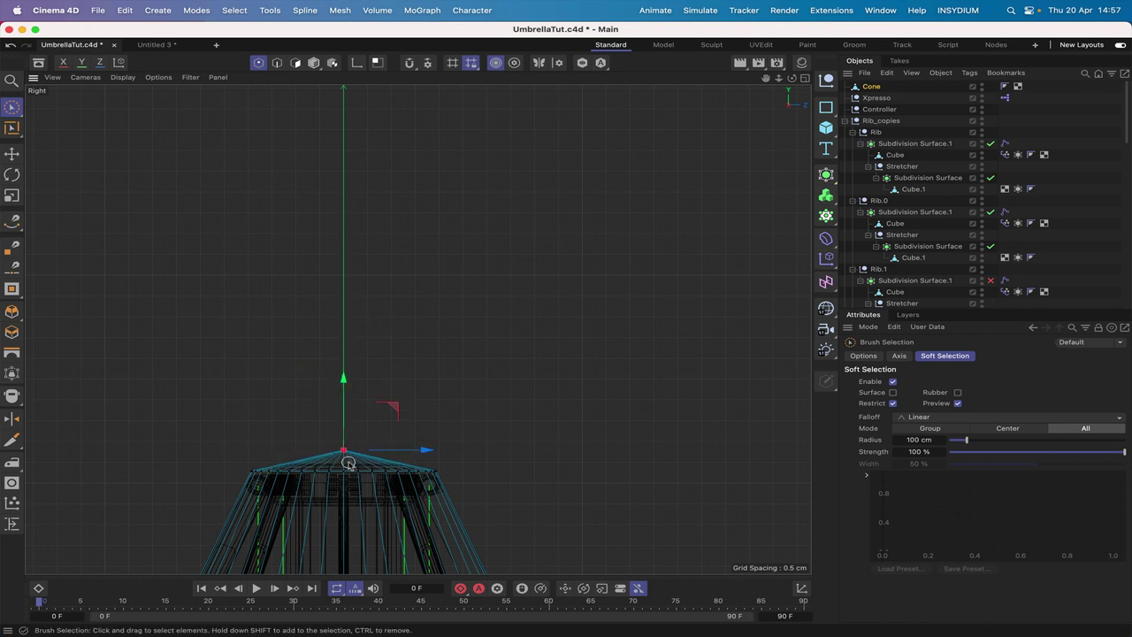
- Switch to edge mode and loop-select the cone's third horizontal edge loop below the stretcher joints
left_click_drag(766, 78, 417, 329)
left_click_drag(766, 78, 417, 329)
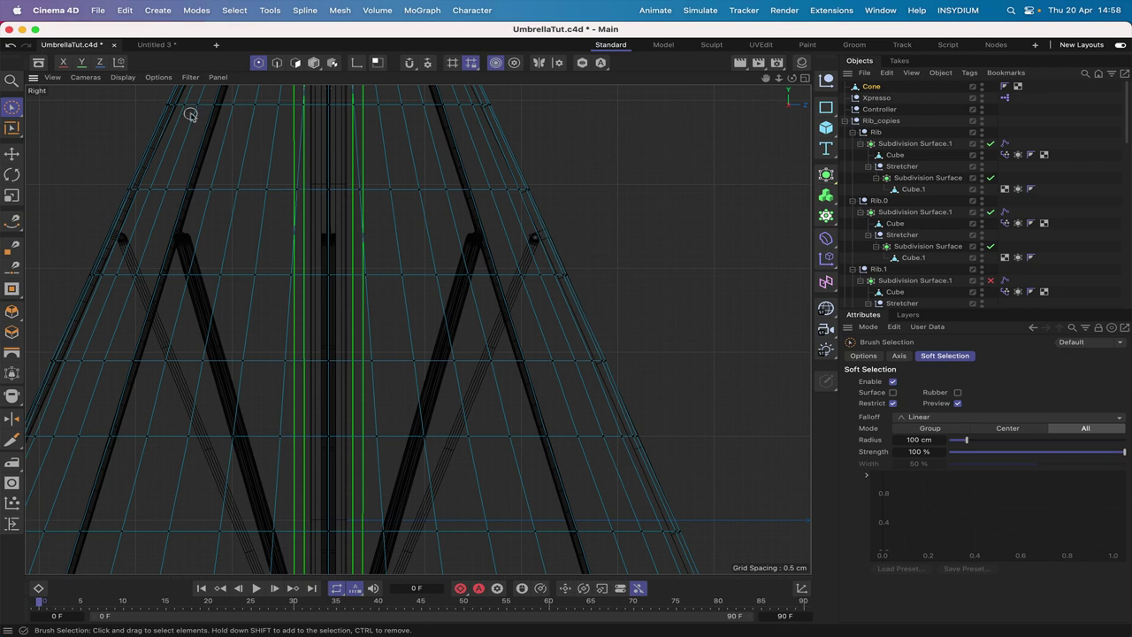
left_click(276, 63)
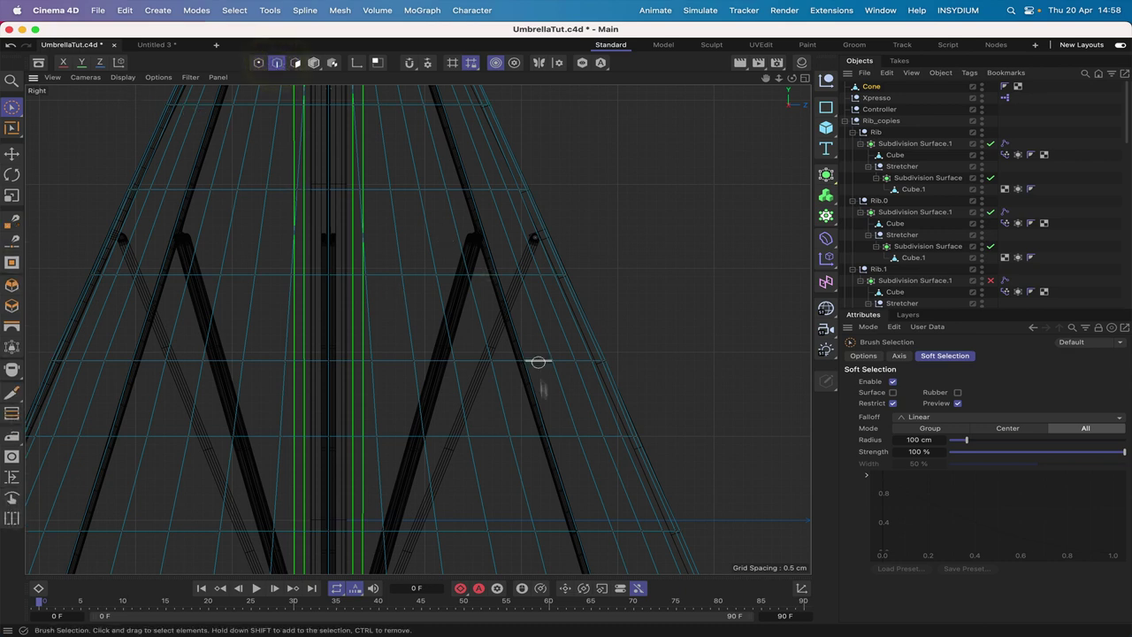
key("u")
key("l")
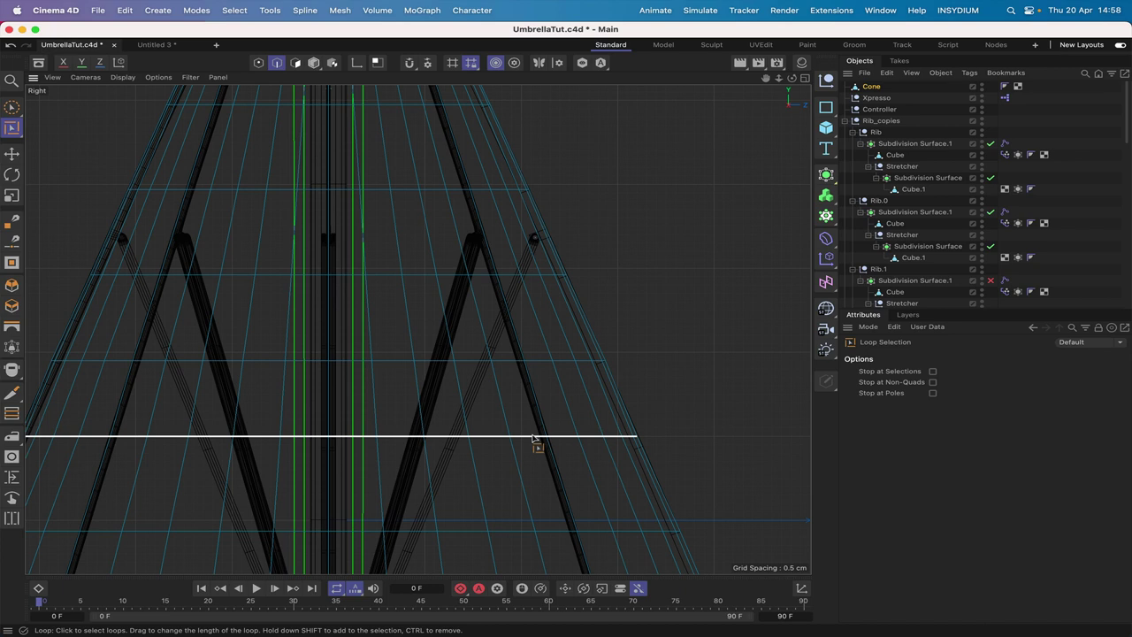
left_click(534, 438)
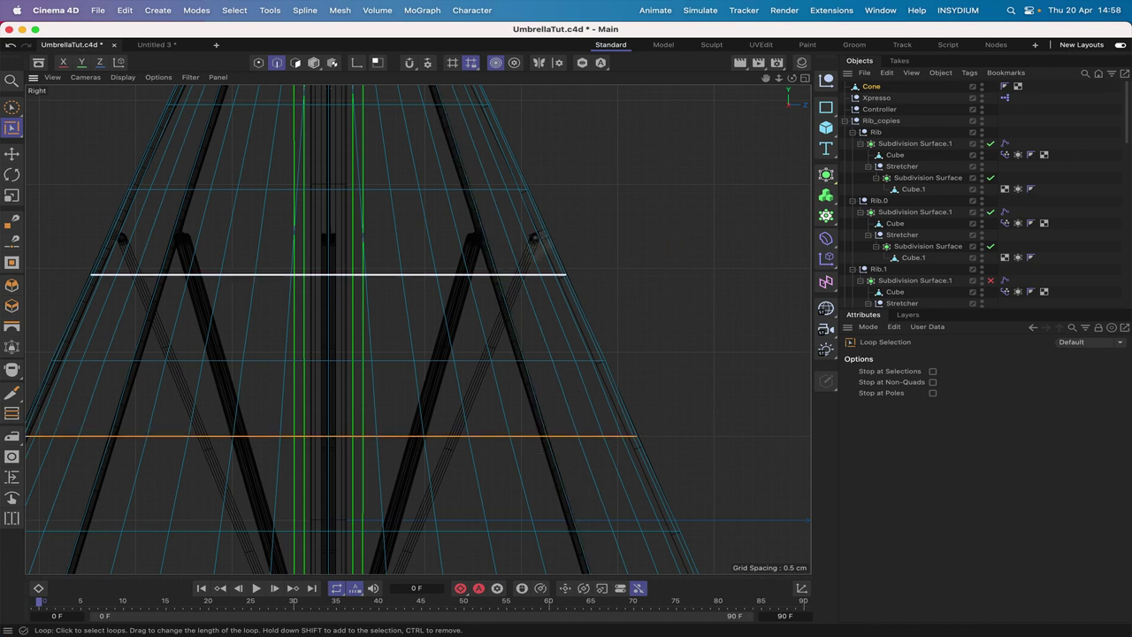
left_click_drag(766, 78, 717, 3)
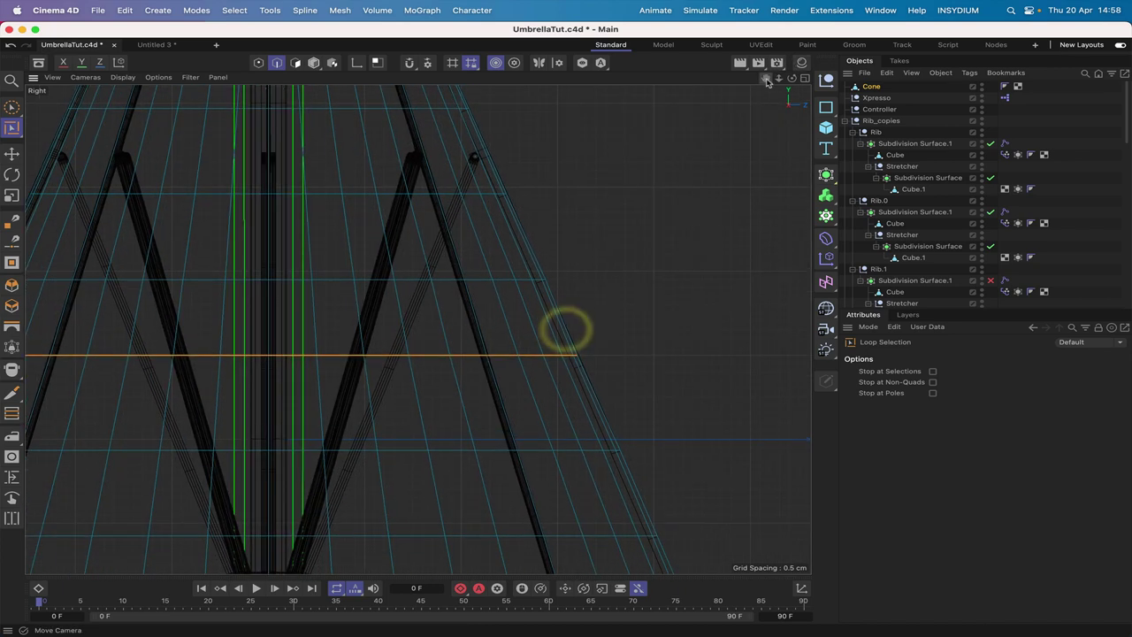
right_click_drag(766, 78, 831, 78)
left_click_drag(418, 329, 371, 340)
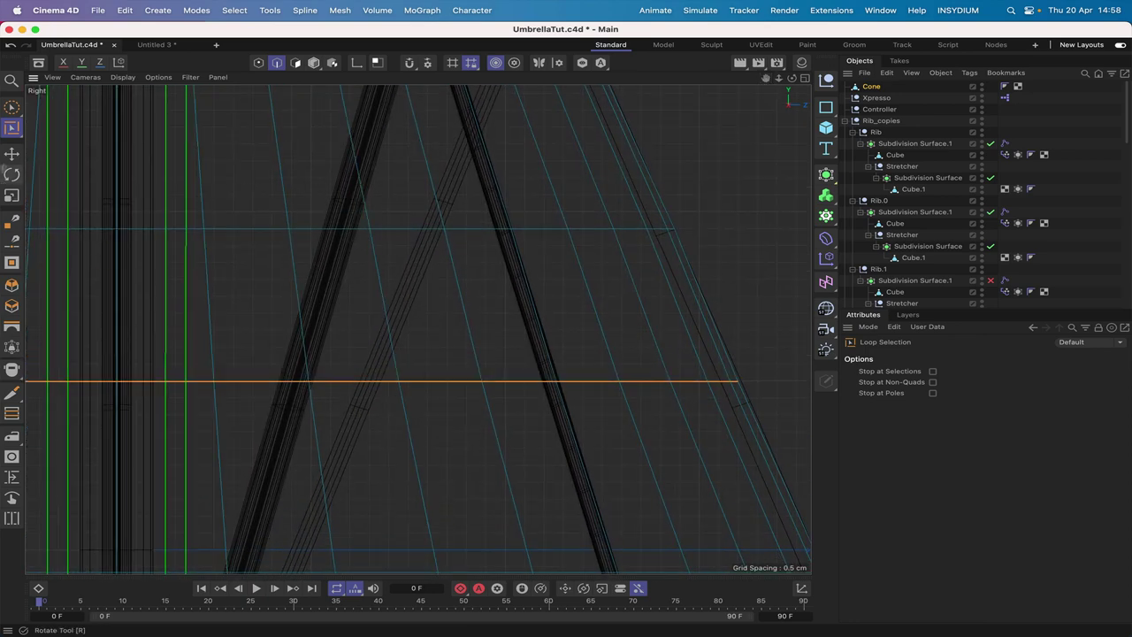
- Lower the selected edge loop slightly along Y to the ribs' segment line and scale it outward to meet the outer ribs
left_click(11, 152)
left_click_drag(115, 309, 114, 334)
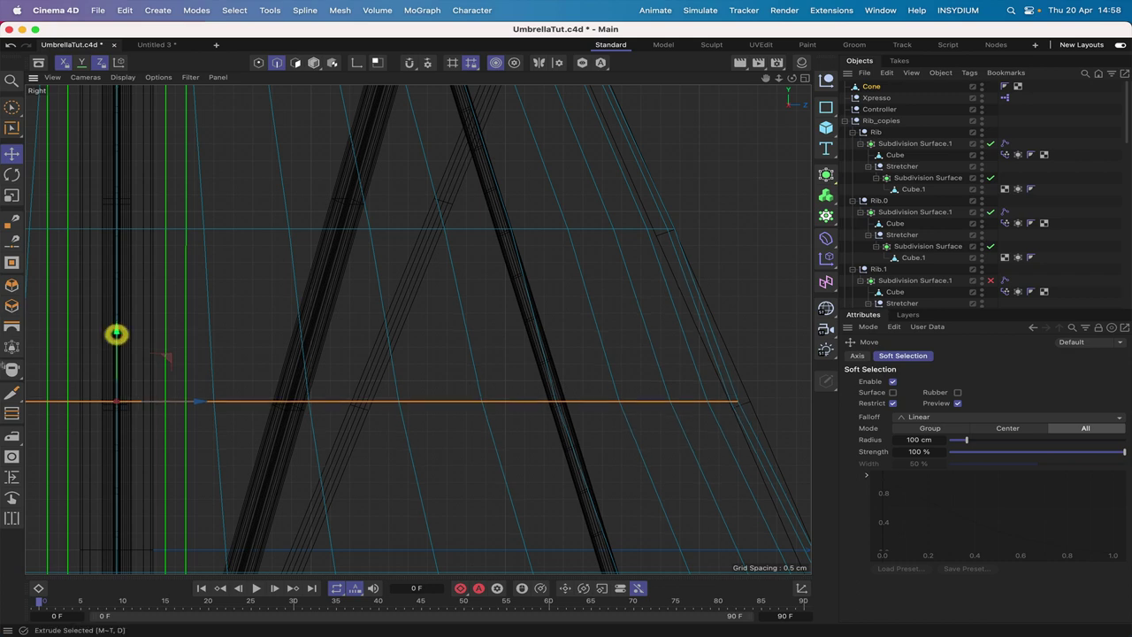
left_click(11, 195)
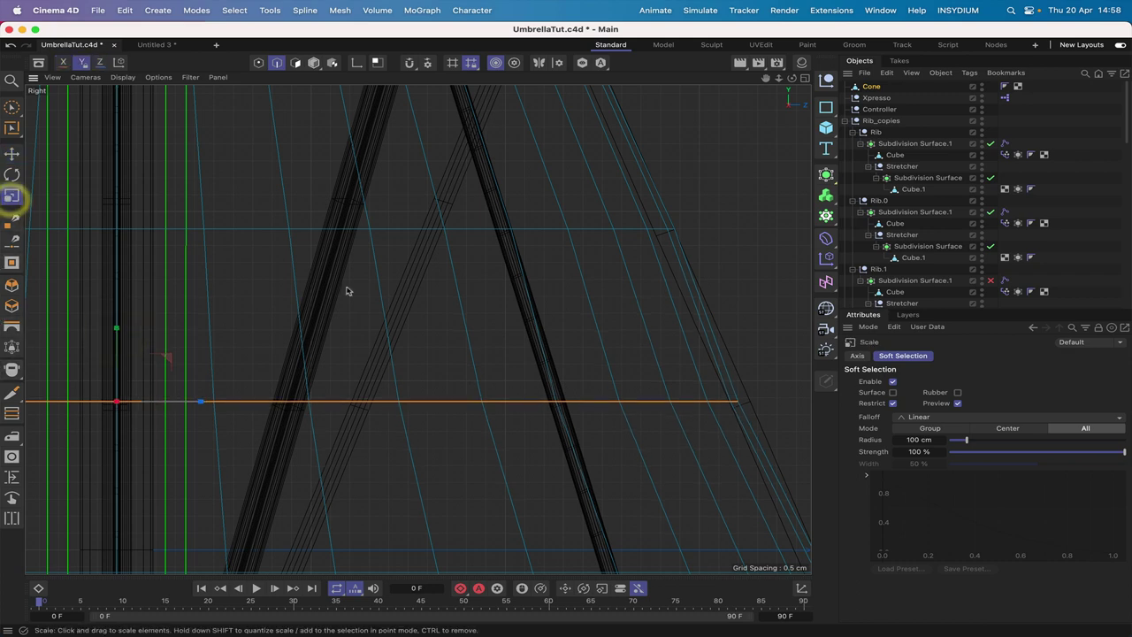
left_click_drag(346, 290, 359, 286)
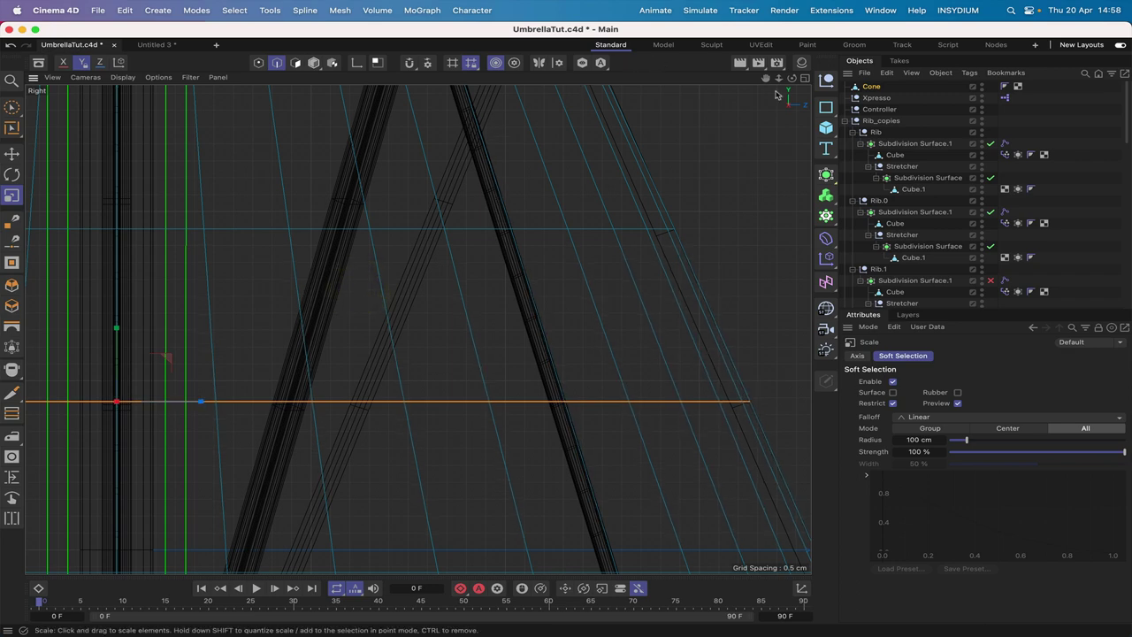
- Return to the perspective view of the whole umbrella and hide the cone in the viewport
right_click_drag(765, 78, 647, 78)
left_click_drag(765, 77, 821, 116)
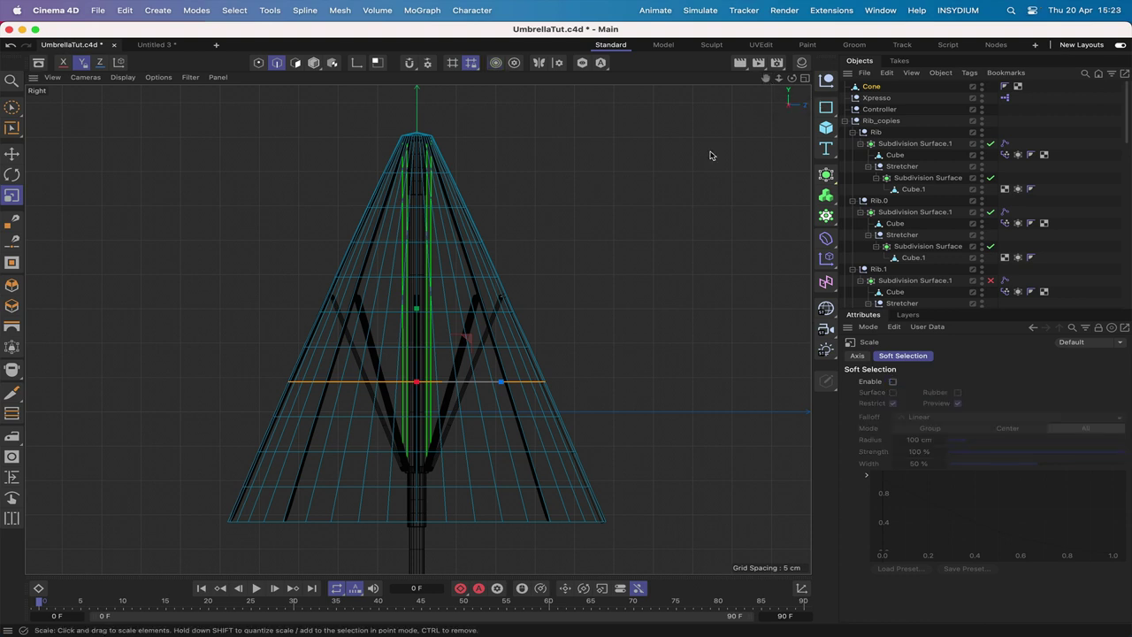
key("F1")
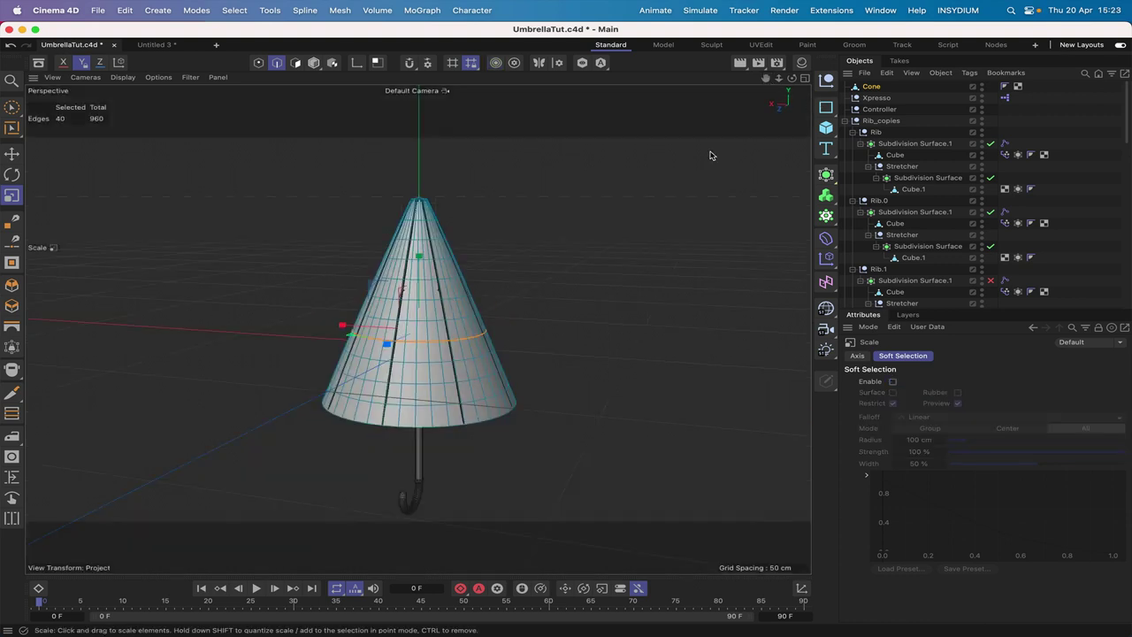
left_click(982, 85)
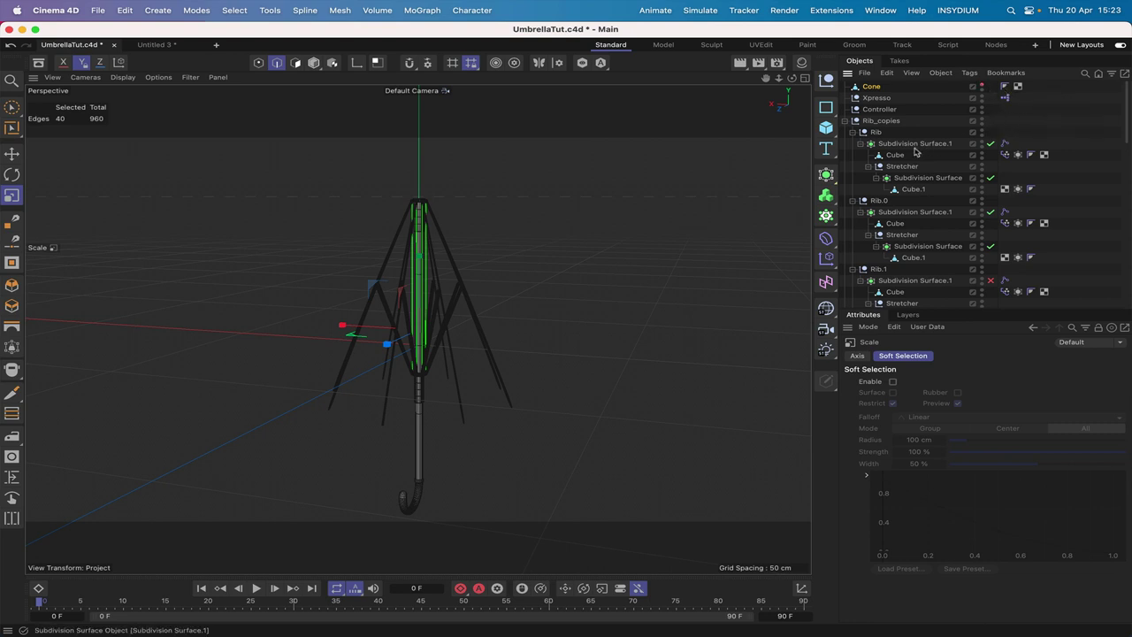
- Disable the Subdivision Surface.1 generators on Rib, Rib.0 and Rib.2 through Rib.6
left_click(990, 144)
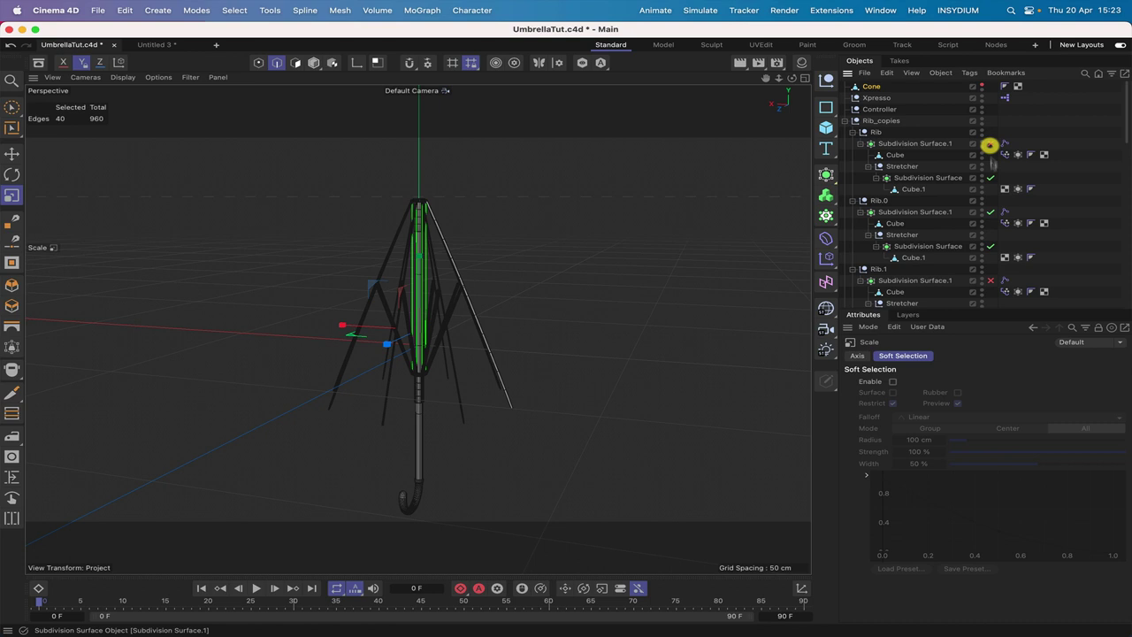
left_click(991, 212)
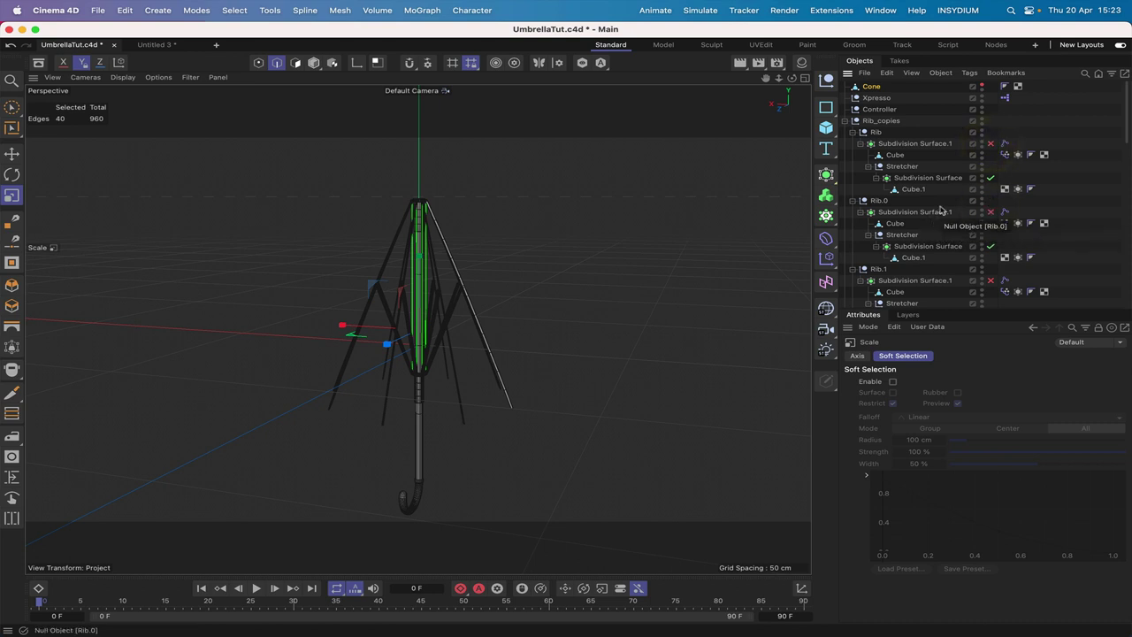
scroll(898, 187, "down", 4)
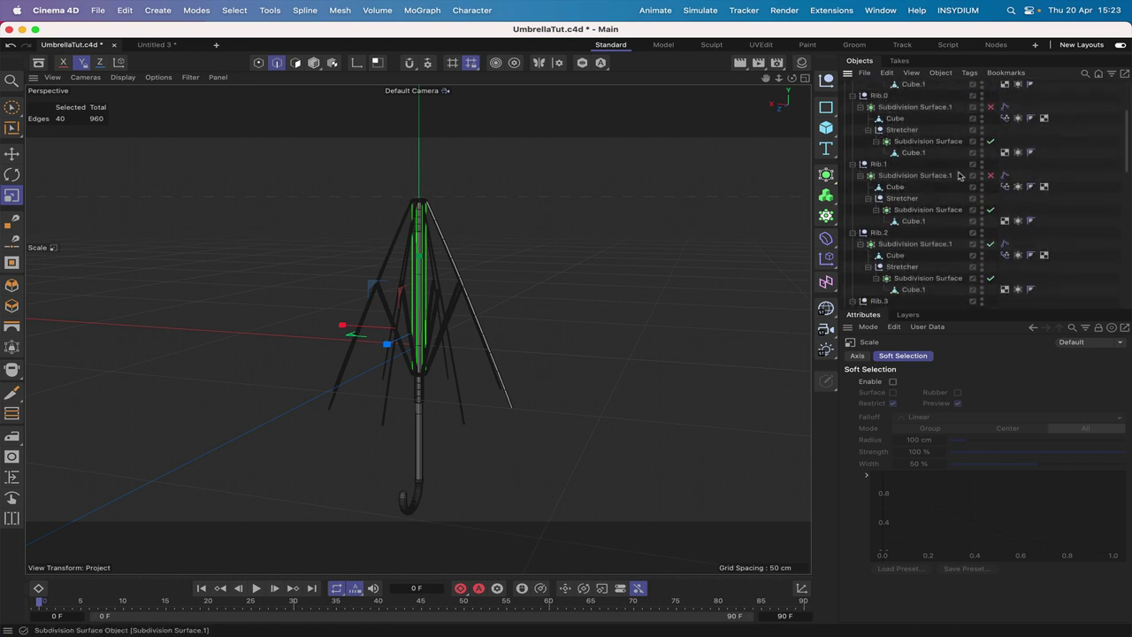
scroll(960, 176, "down", 2)
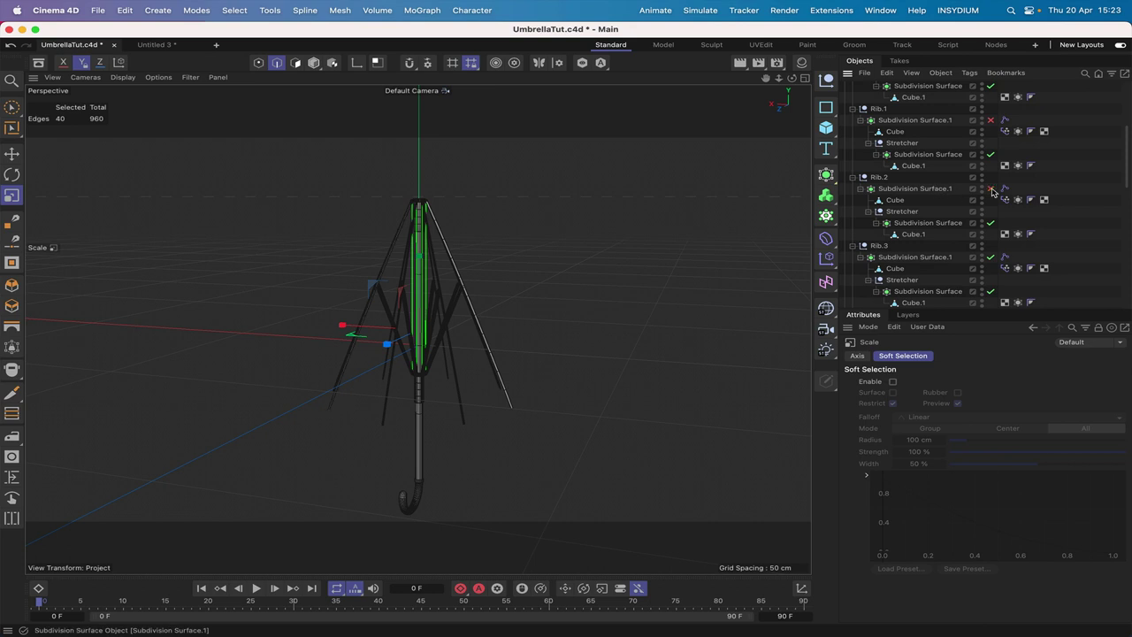
left_click(990, 257)
scroll(940, 248, "down", 4)
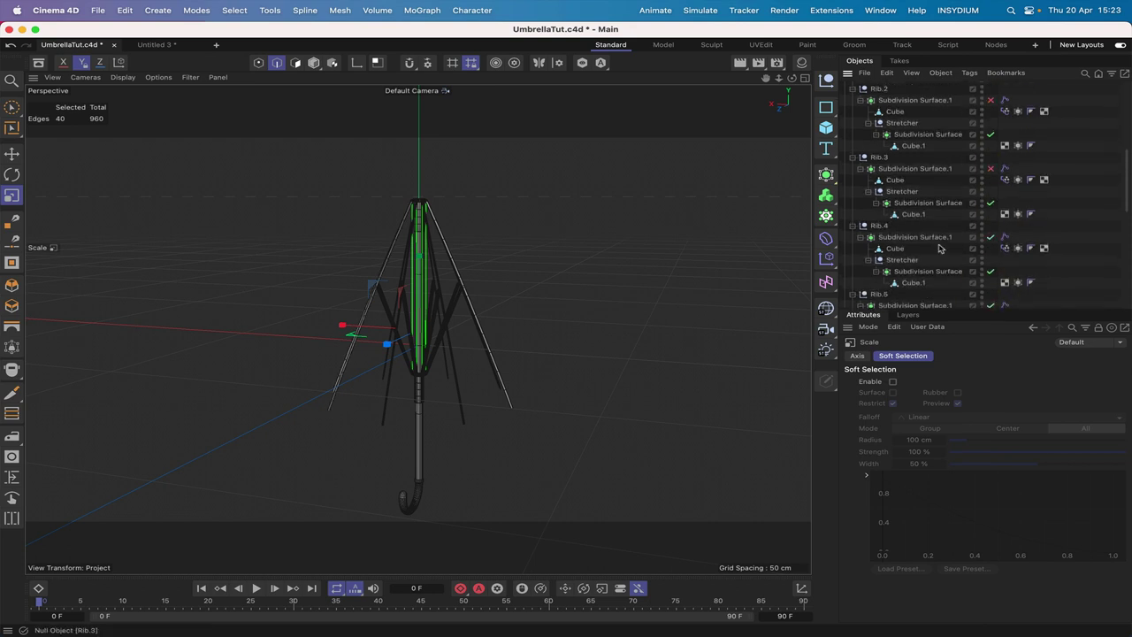
left_click(990, 200)
scroll(935, 263, "down", 1)
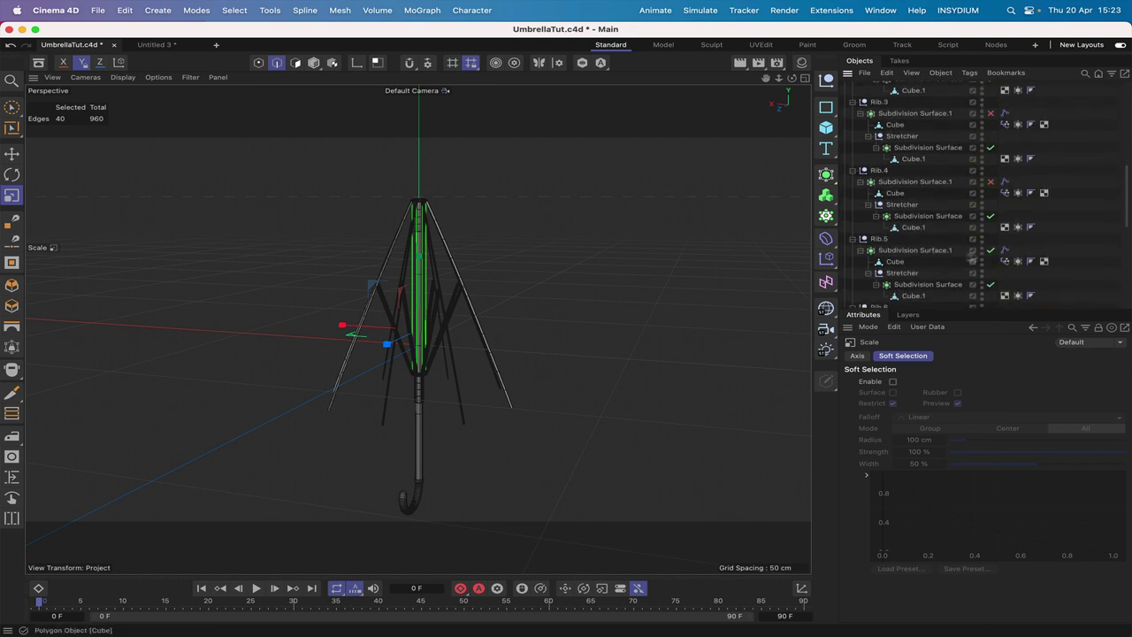
left_click(992, 250)
scroll(993, 248, "down", 4)
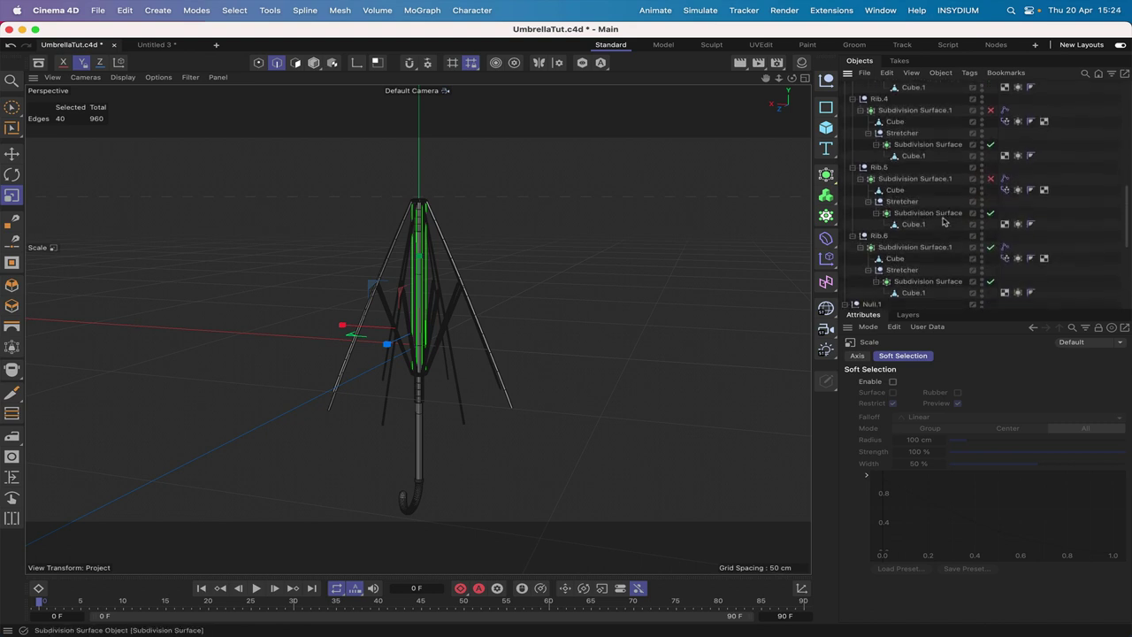
left_click(992, 247)
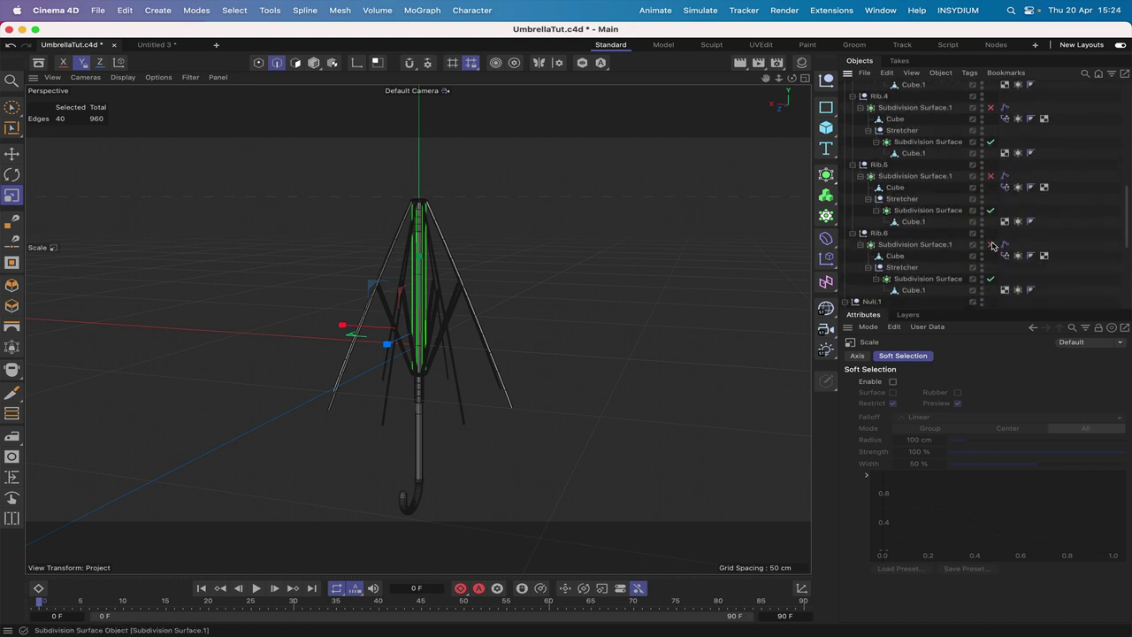
scroll(915, 214, "down", 3)
- Select the Cube mesh of the first rib and switch to point mode
scroll(915, 215, "up", 10)
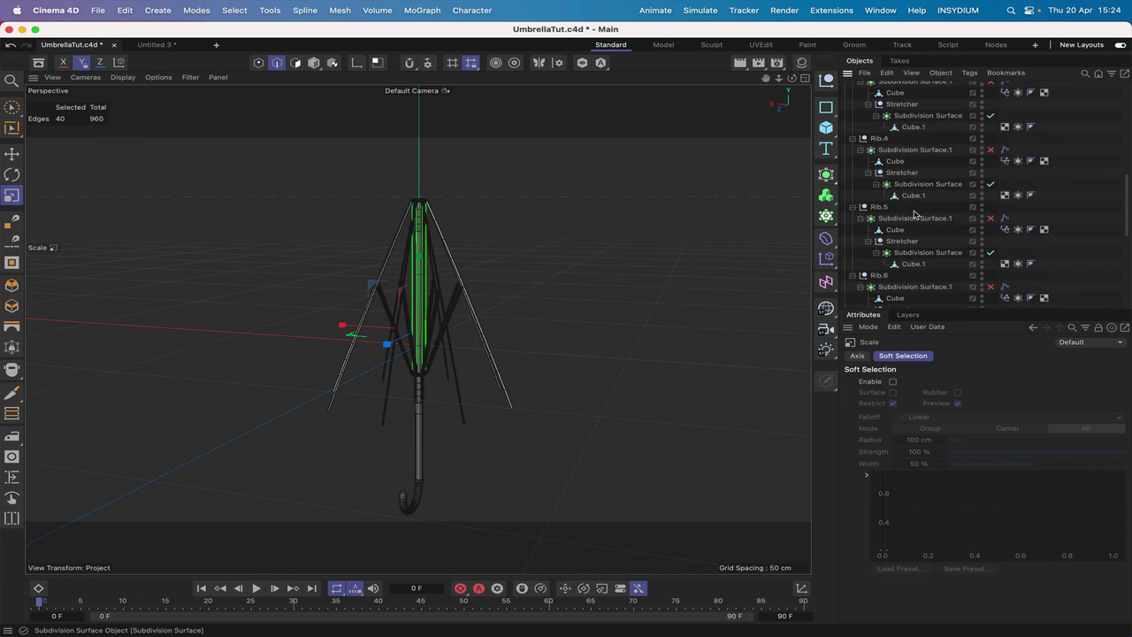
scroll(916, 215, "up", 6)
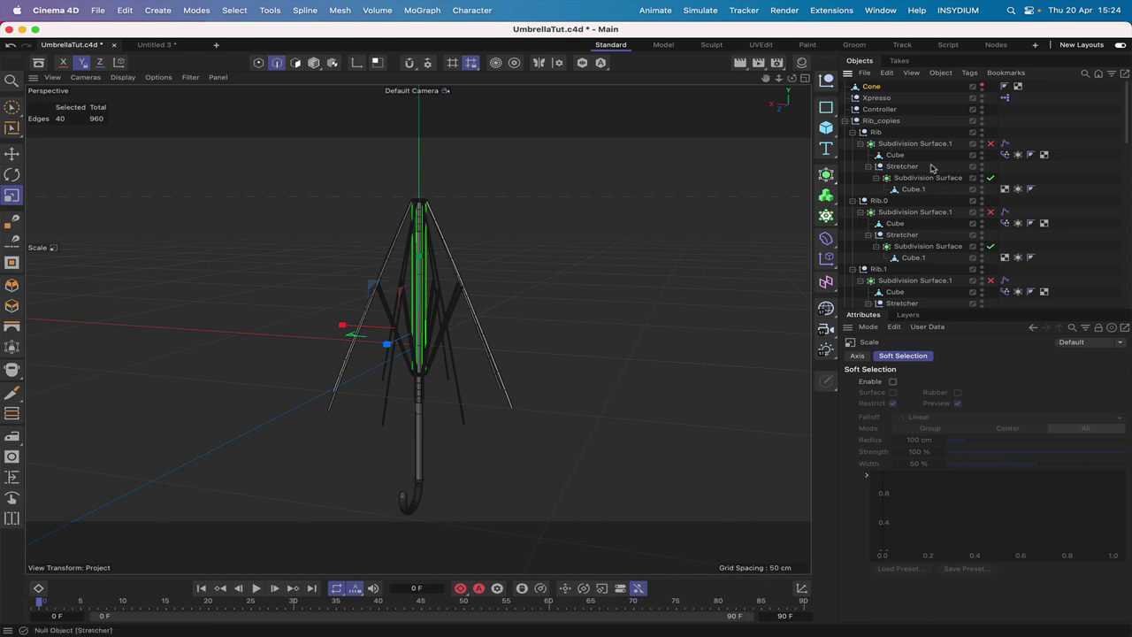
left_click(898, 155)
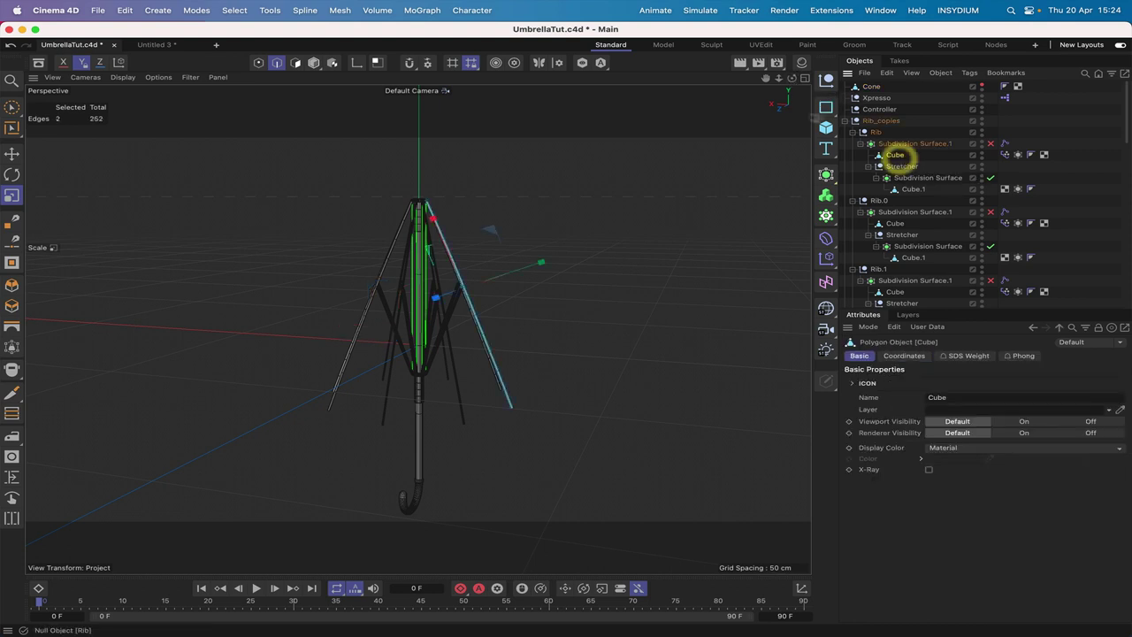
left_click_drag(793, 78, 462, 287)
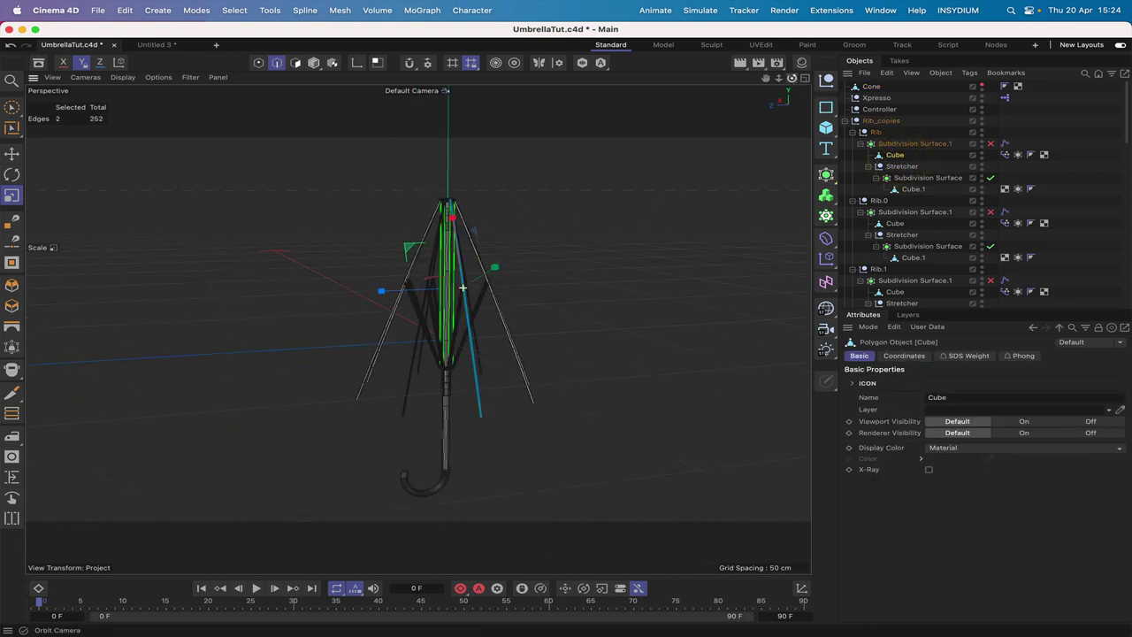
right_click_drag(765, 80, 417, 328)
left_click_drag(765, 79, 417, 328)
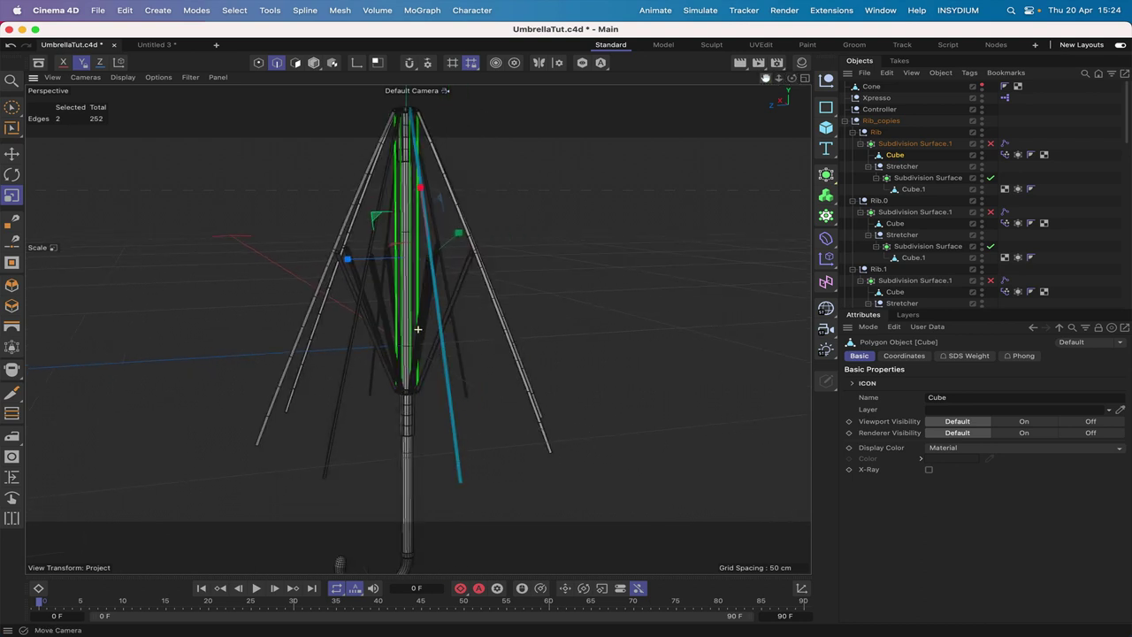
left_click(259, 62)
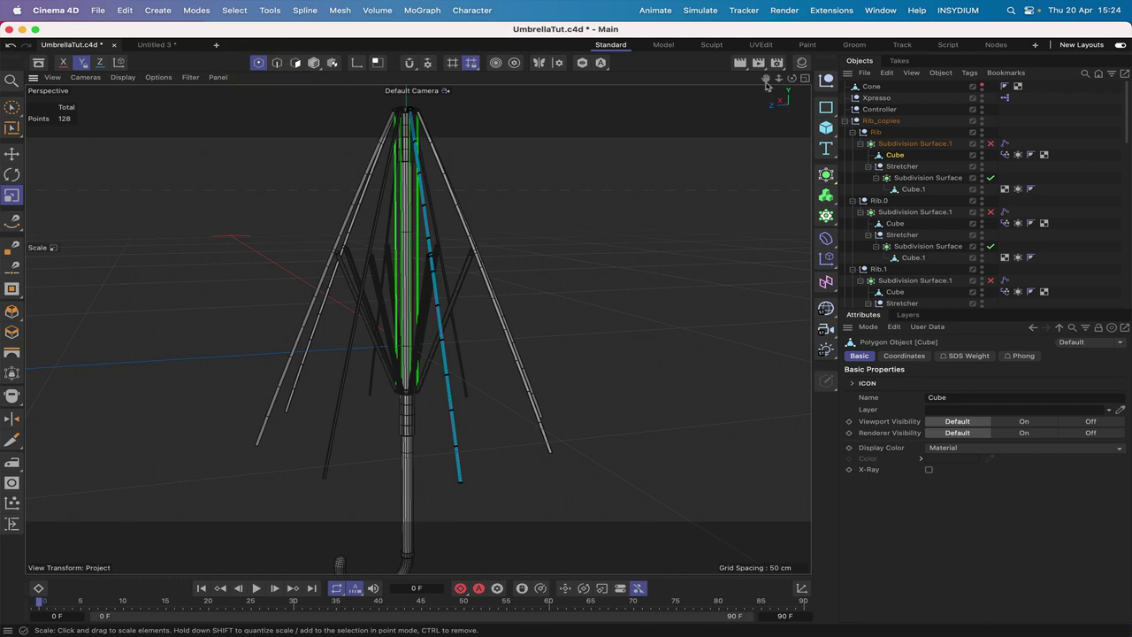
- Select the middle point on the outer face at the lower end of the rib's Cube and activate Brush Selection
right_click_drag(765, 78, 568, 330)
left_click_drag(765, 78, 568, 331)
right_click_drag(765, 78, 419, 329)
left_click_drag(417, 329, 566, 329)
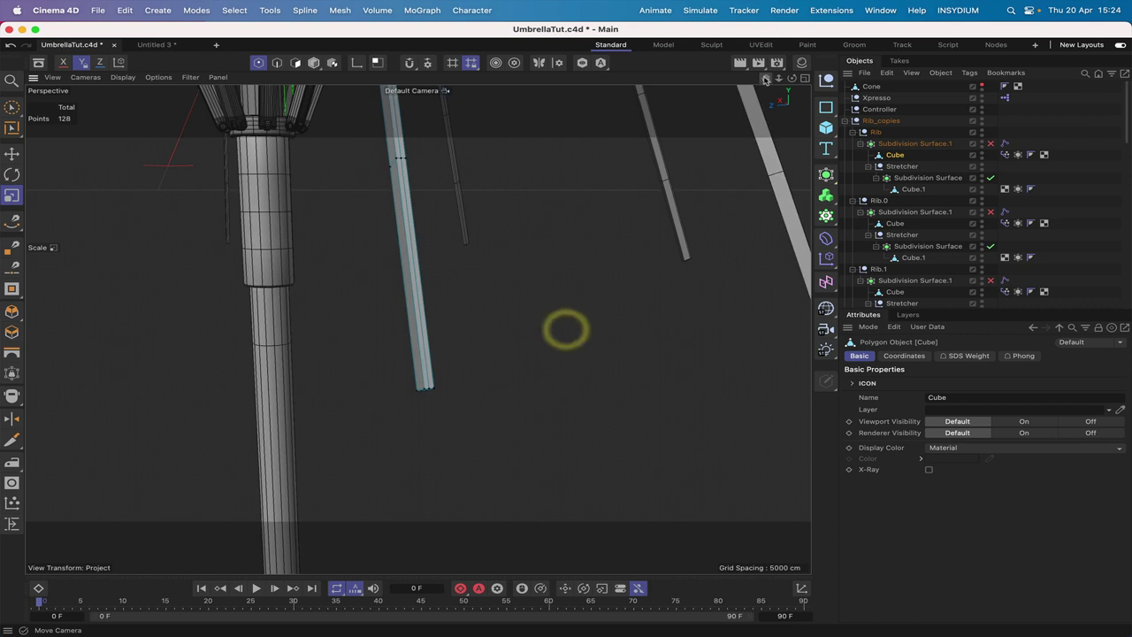
left_click(429, 390)
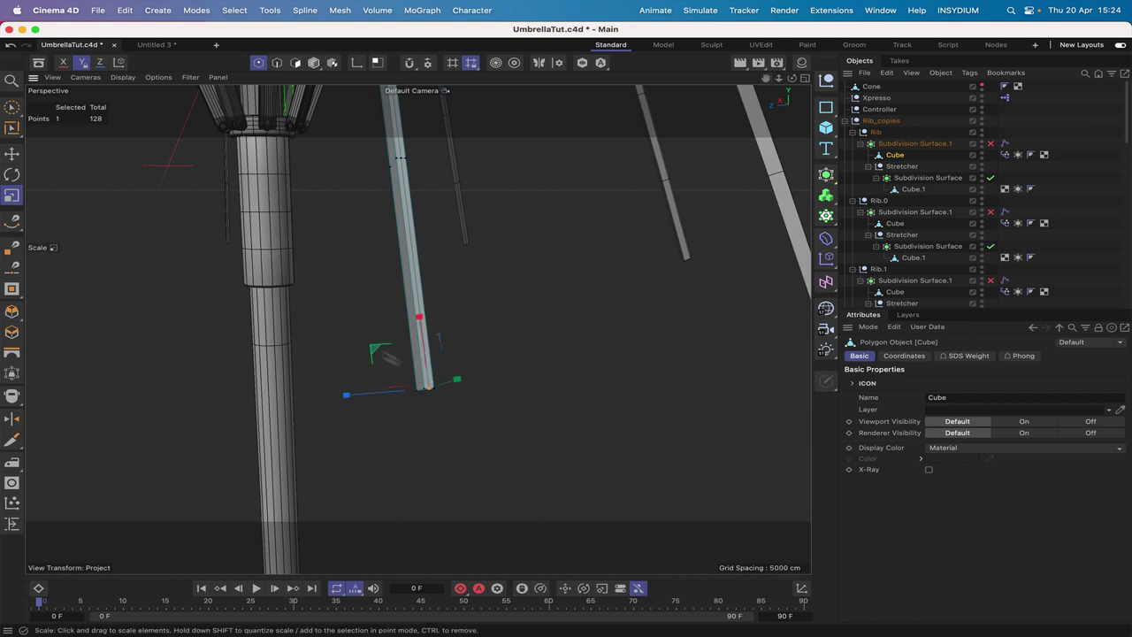
left_click_drag(11, 107, 94, 128)
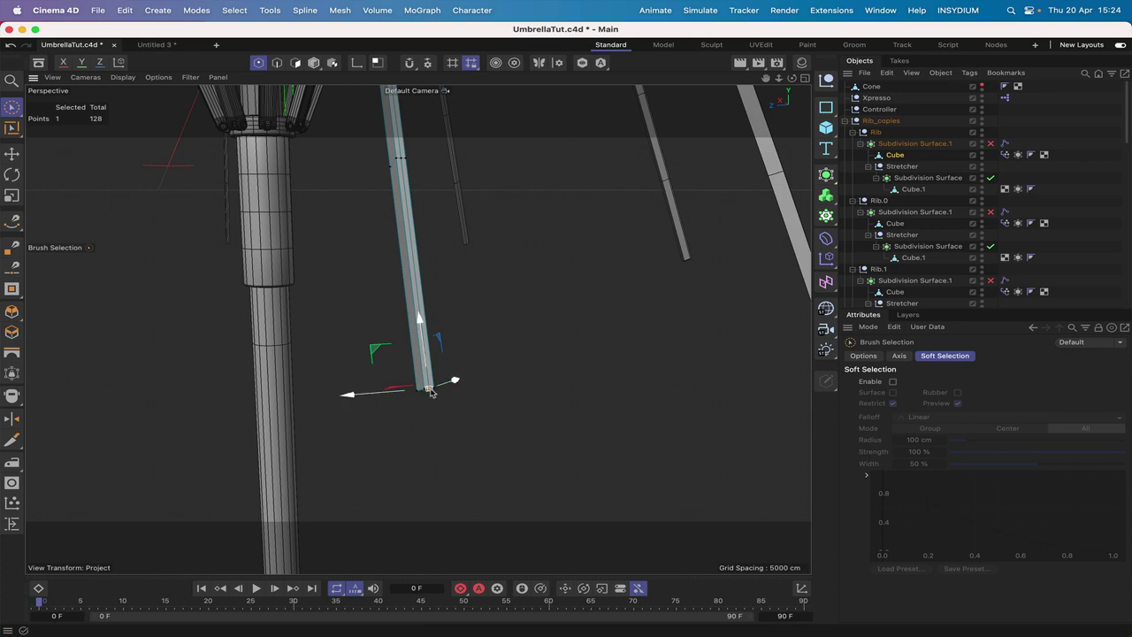
- Add the matching outer-face point at the rib's upper end, by the hub, to the selection
left_click_drag(766, 78, 808, 570)
left_click_drag(704, 208, 766, 81)
right_click_drag(765, 82, 569, 333)
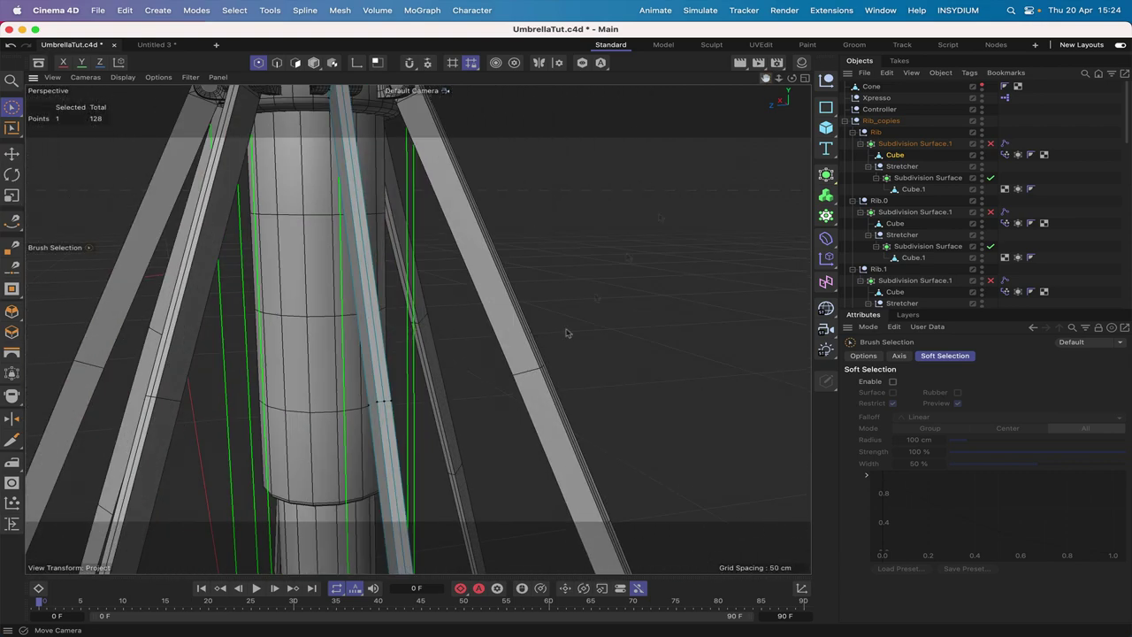
mouse_move(765, 78)
left_mouse_down()
mouse_move(766, 163)
mouse_move(768, 81)
left_mouse_up()
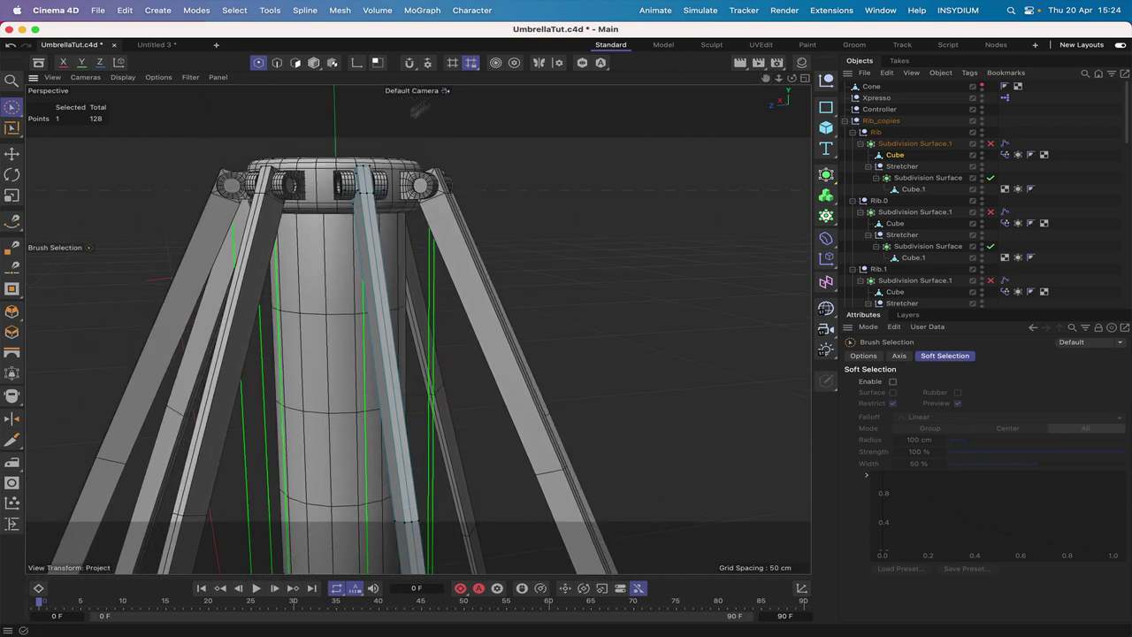
right_click(363, 161)
left_click(502, 83)
- Loop-select the points running along the rib's outer face between its two end points, with Stop at Selections enabled
key("u")
key("l")
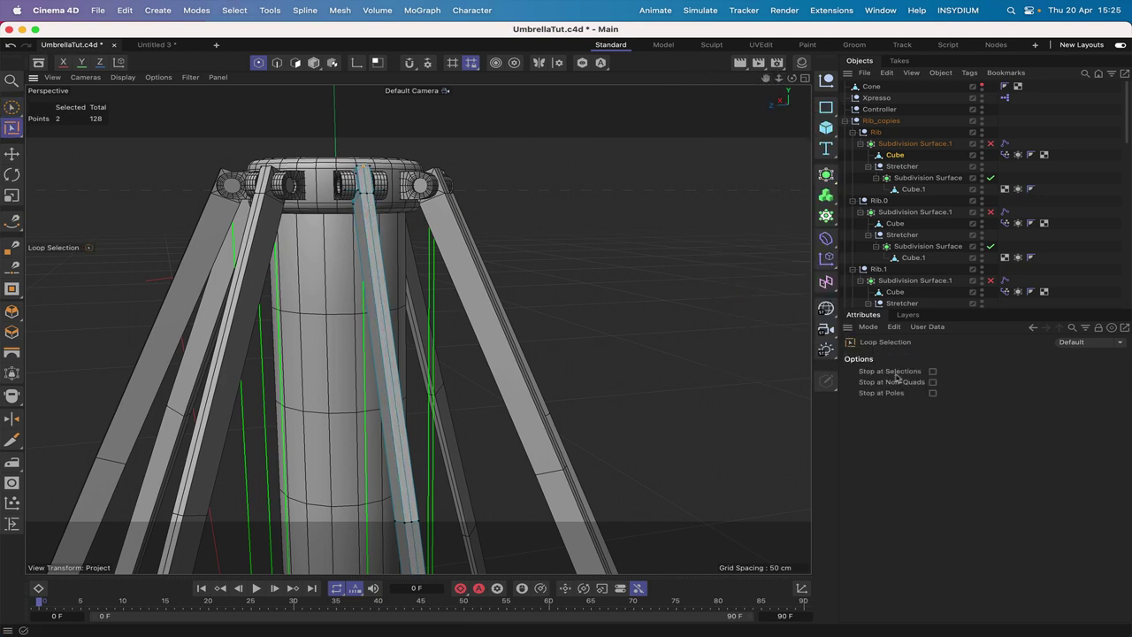
left_click(933, 371)
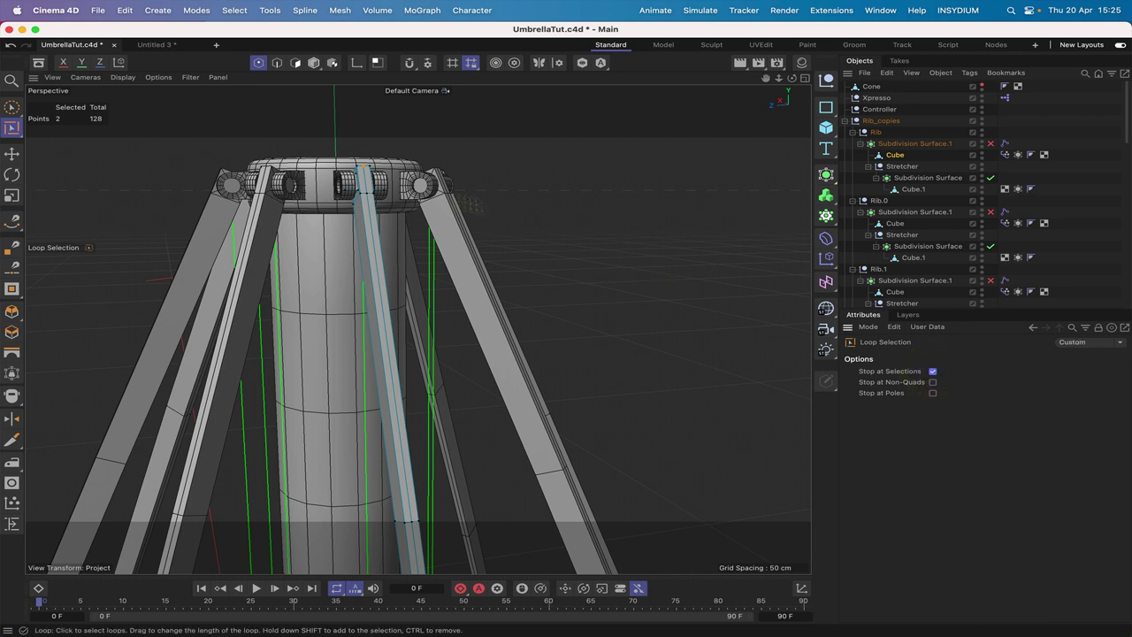
left_click(365, 186)
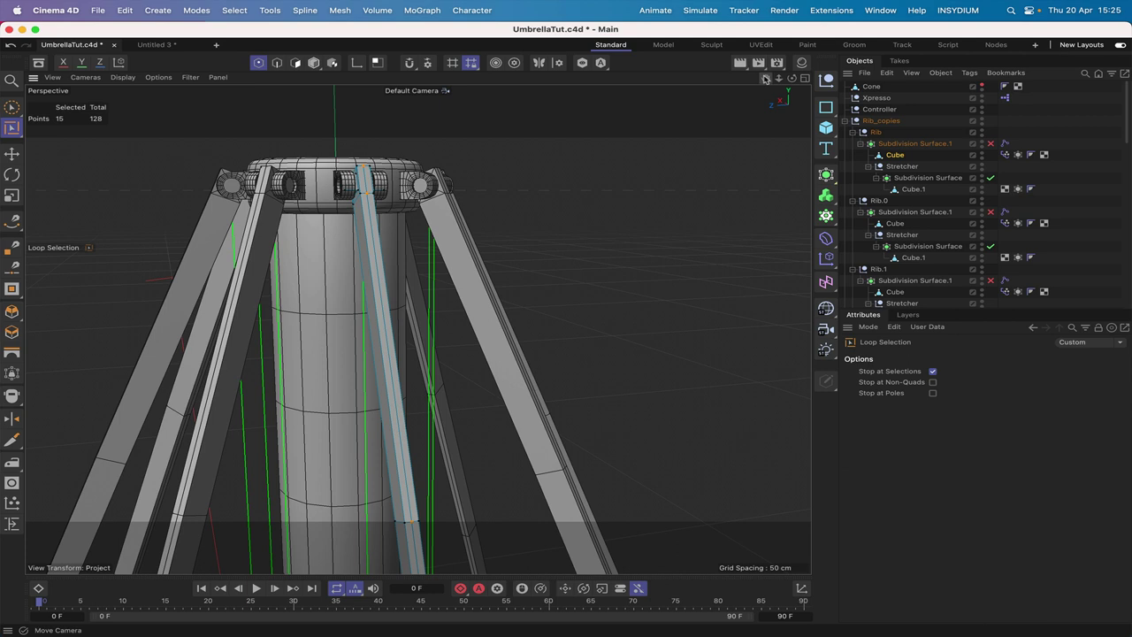
key("s")
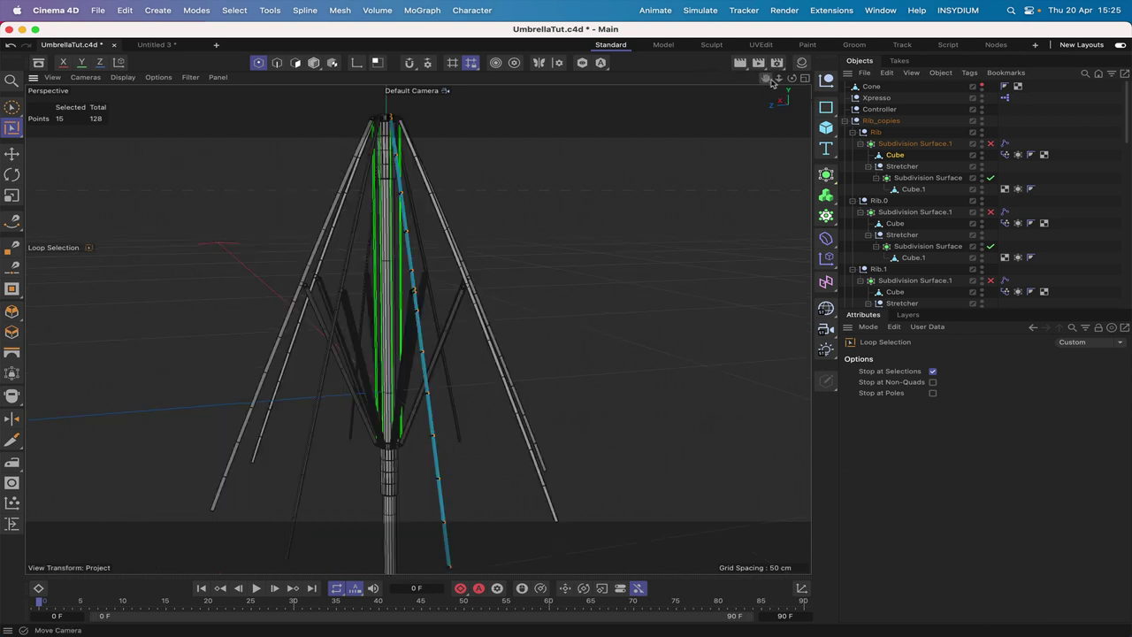
- Select the Cube mesh of Rib.0 and brush-select the middle point on its outer face at the upper end, by the hub
left_click_drag(791, 78, 790, 240)
right_click_drag(766, 78, 871, 77)
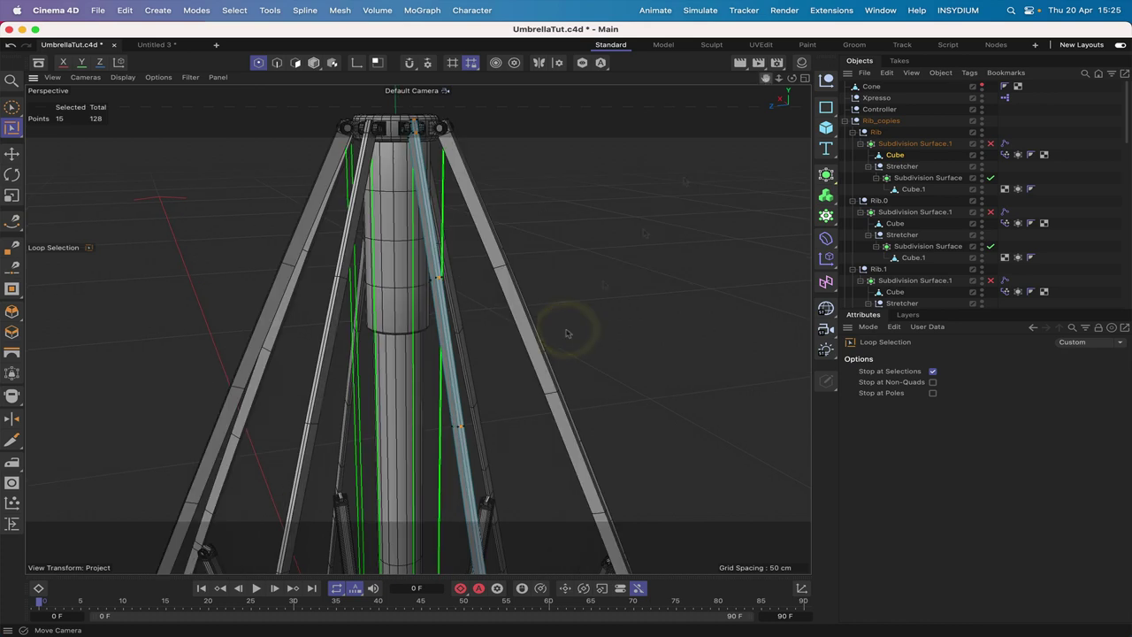
left_click_drag(766, 78, 755, 232)
right_click_drag(766, 78, 871, 78)
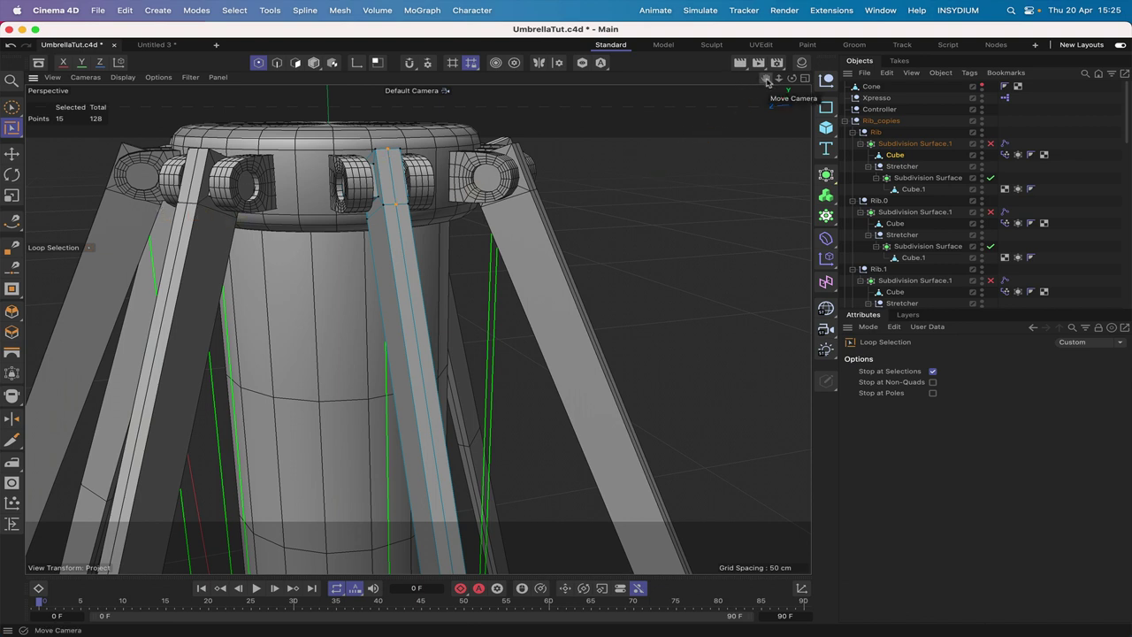
left_click_drag(767, 82, 768, 82)
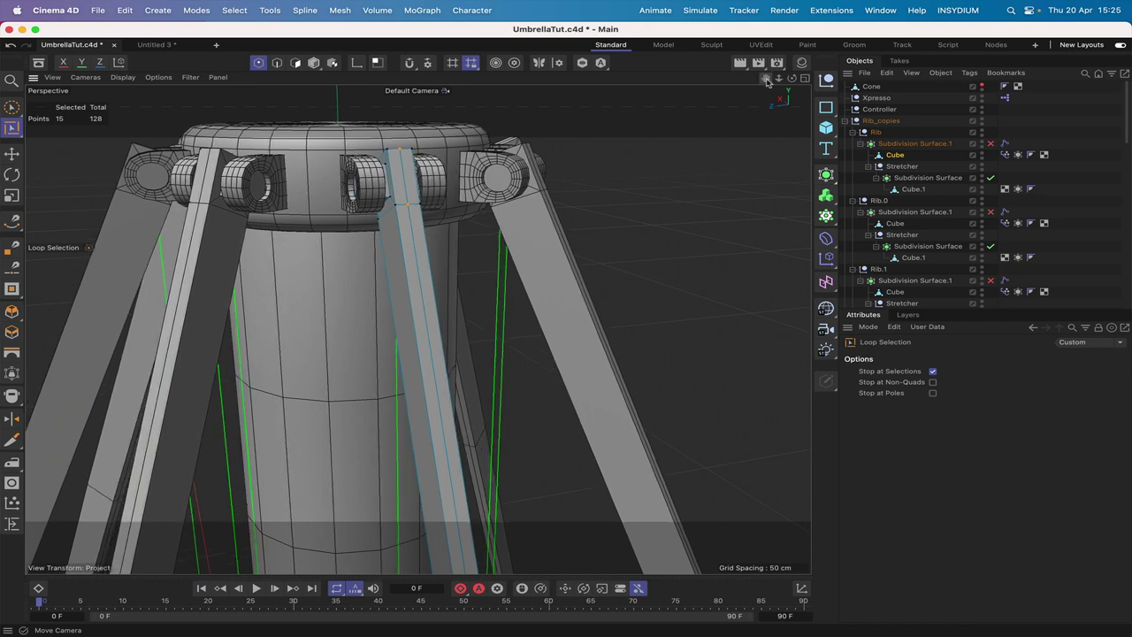
left_click(895, 224)
left_click_drag(765, 81, 916, 55)
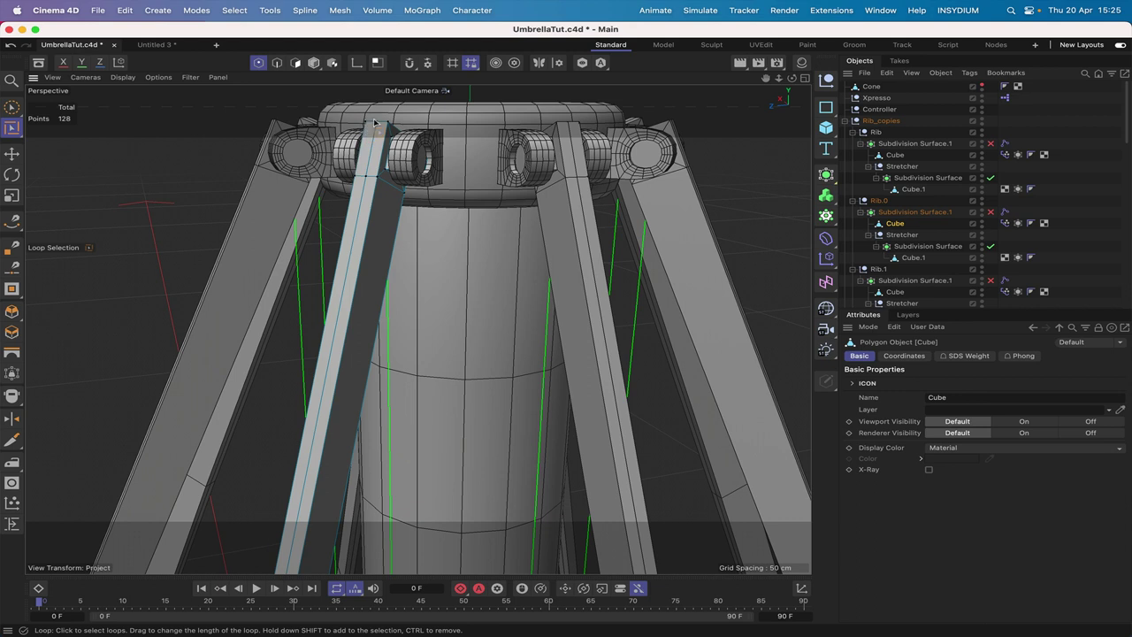
left_click(389, 139)
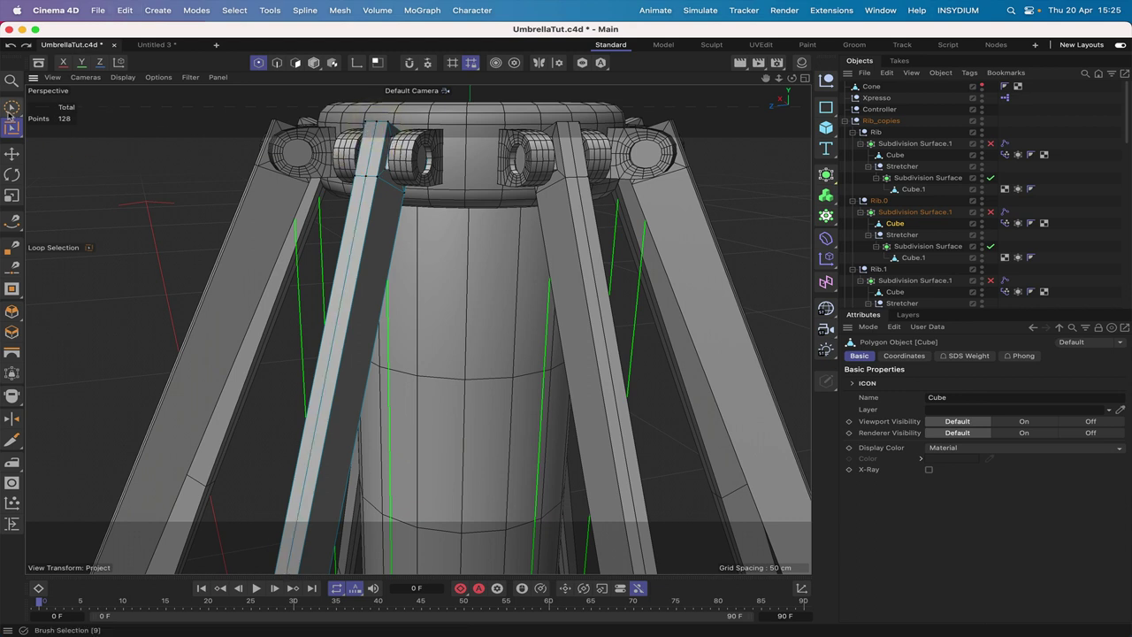
left_click(11, 107)
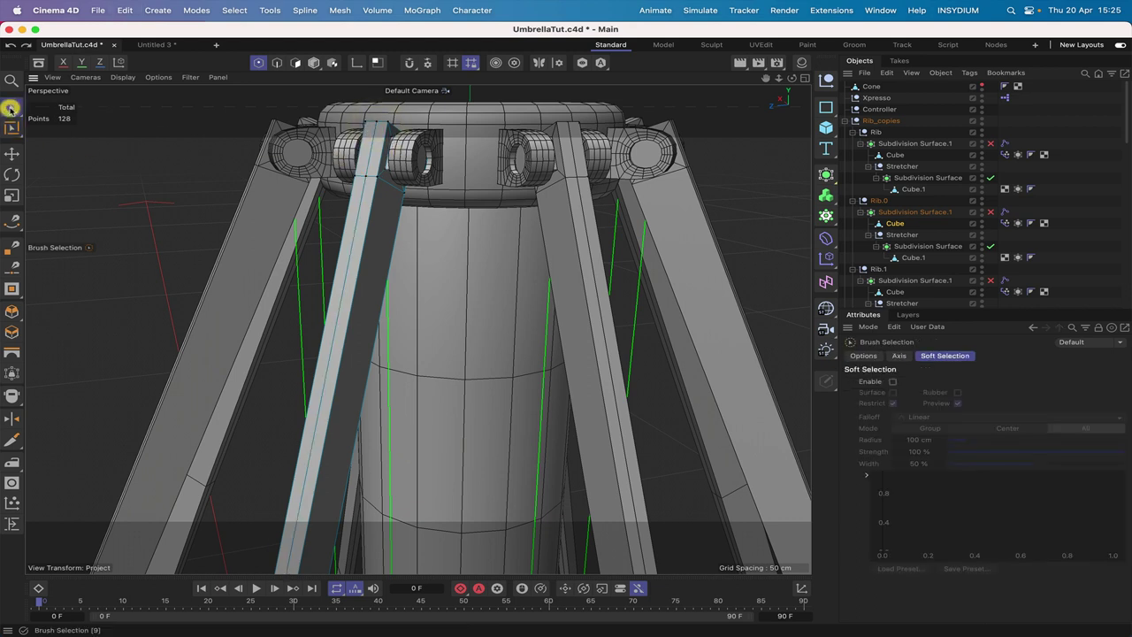
left_click(378, 127)
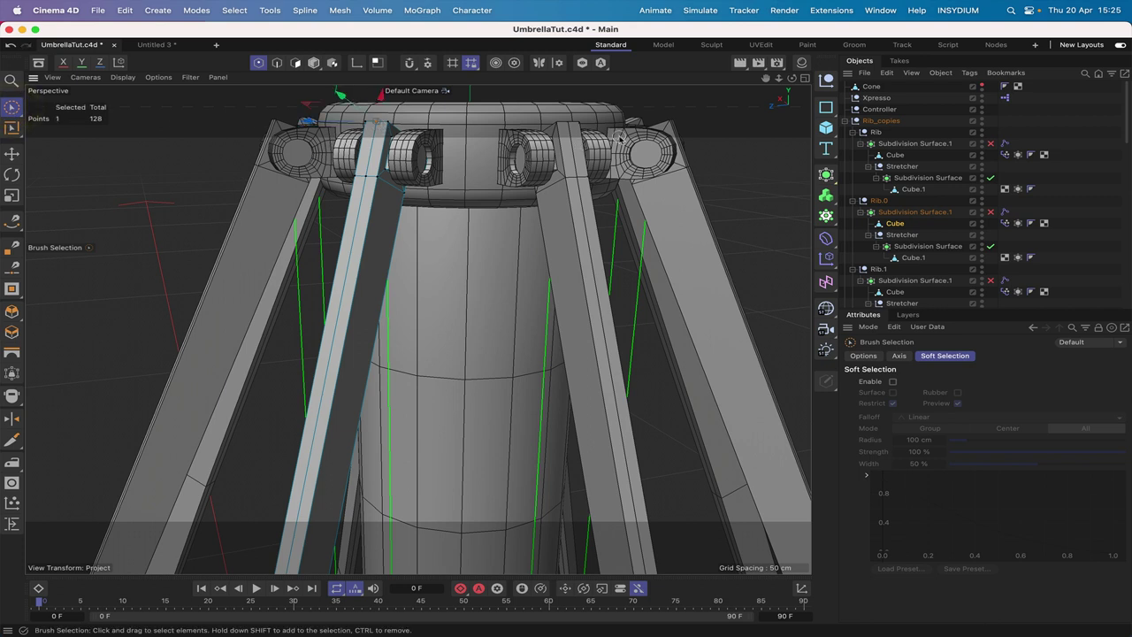
- Add the matching outer-face point at the lower end of Rib.0's Cube and loop-select the points running between the two ends
left_click(863, 355)
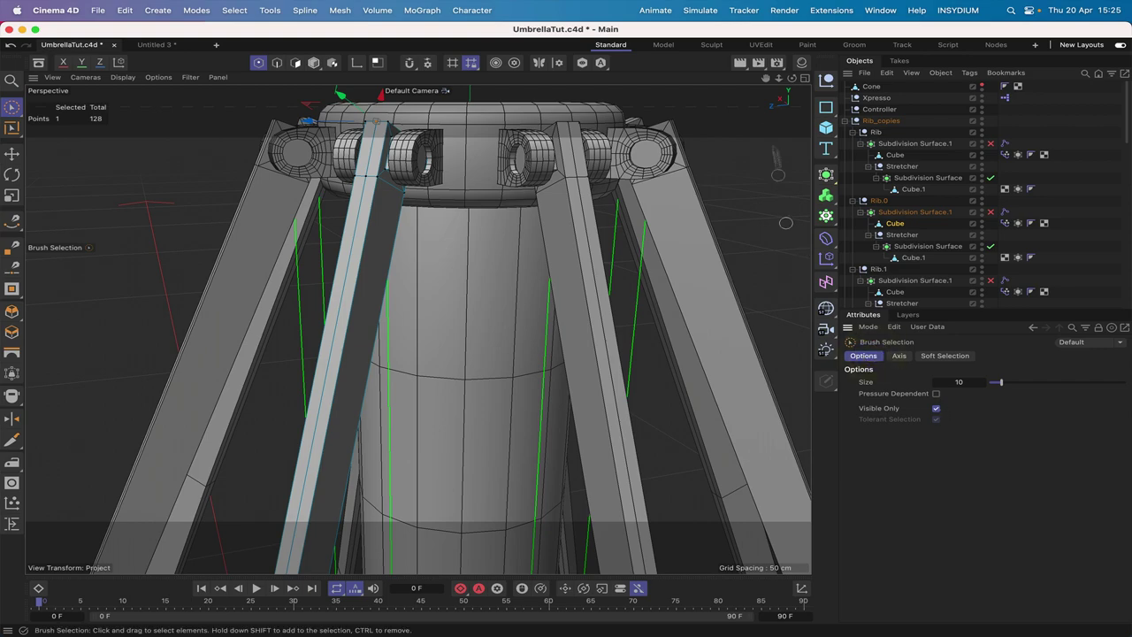
left_click_drag(769, 82, 766, 78)
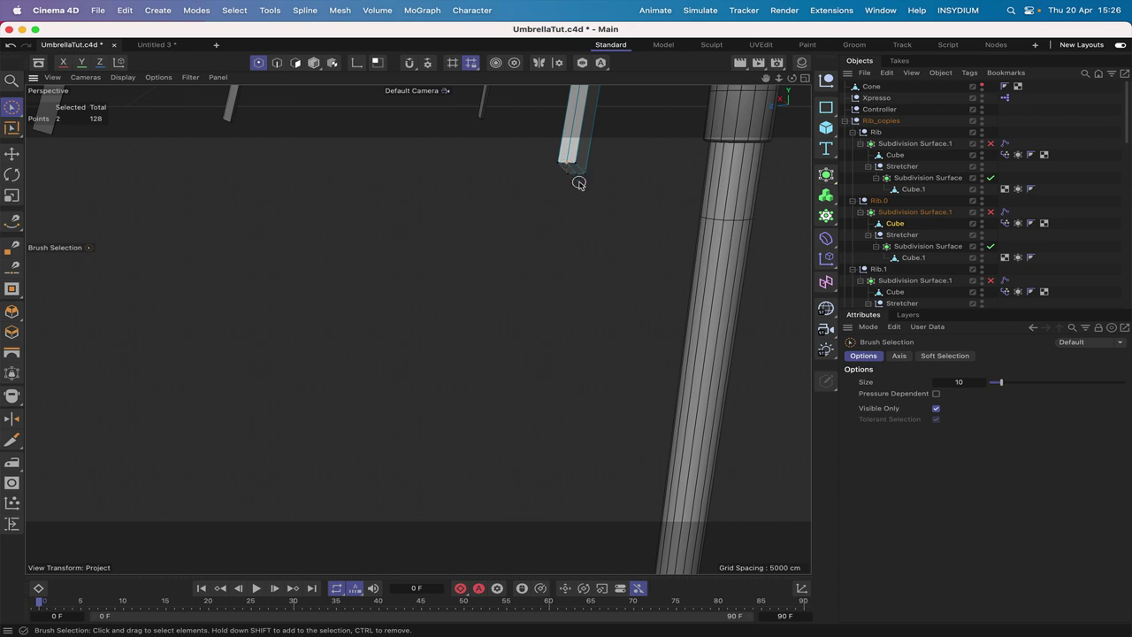
key("t")
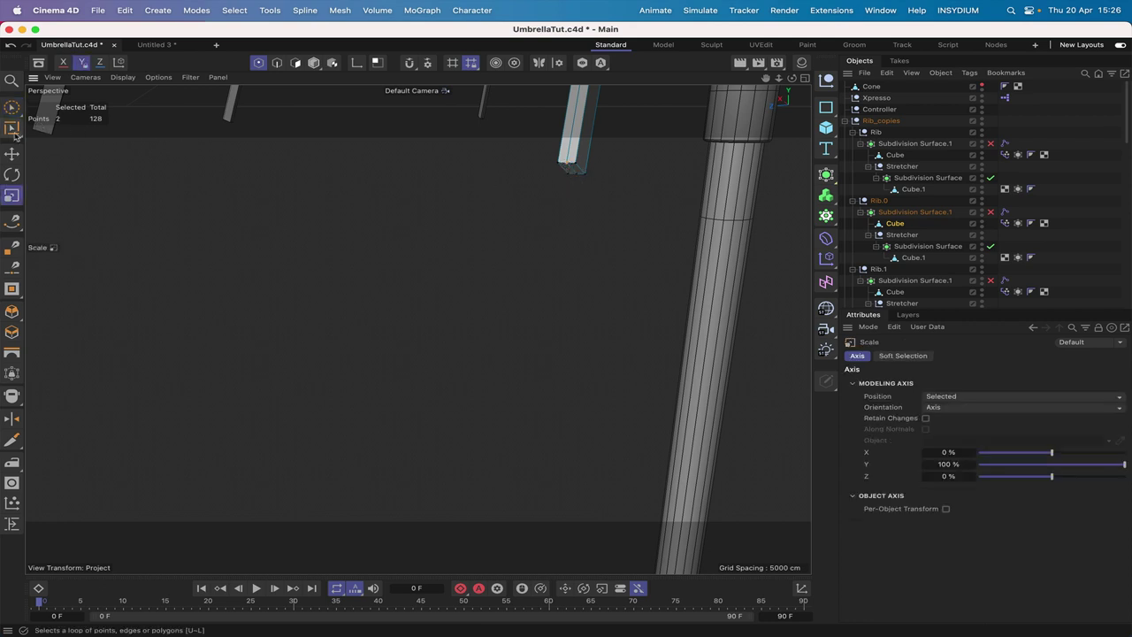
key("u")
key("l")
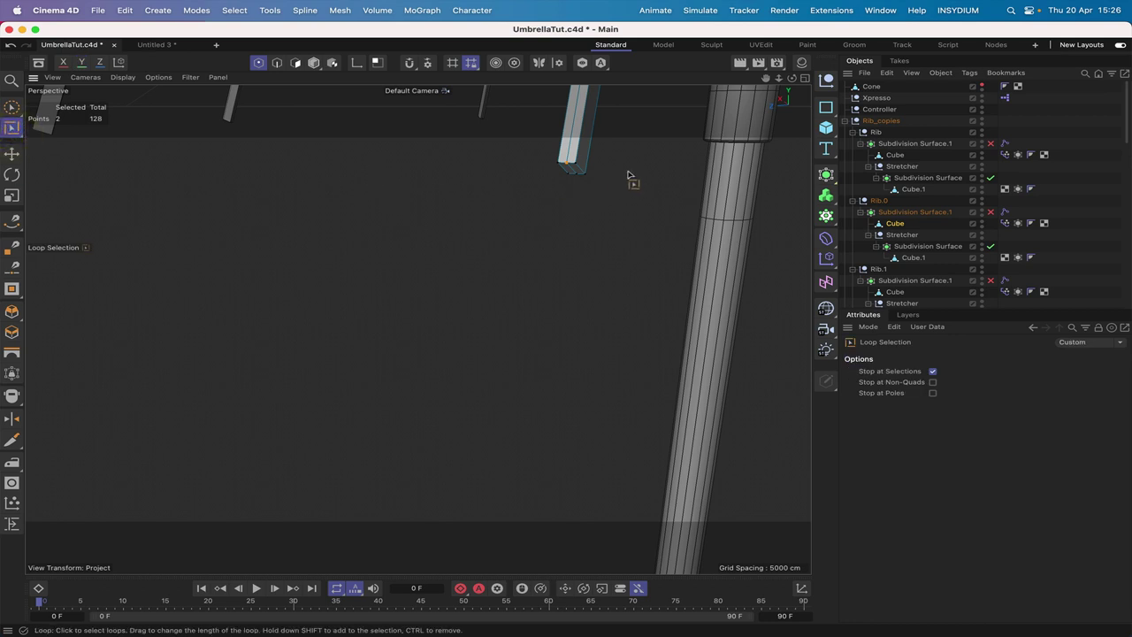
left_click(567, 160)
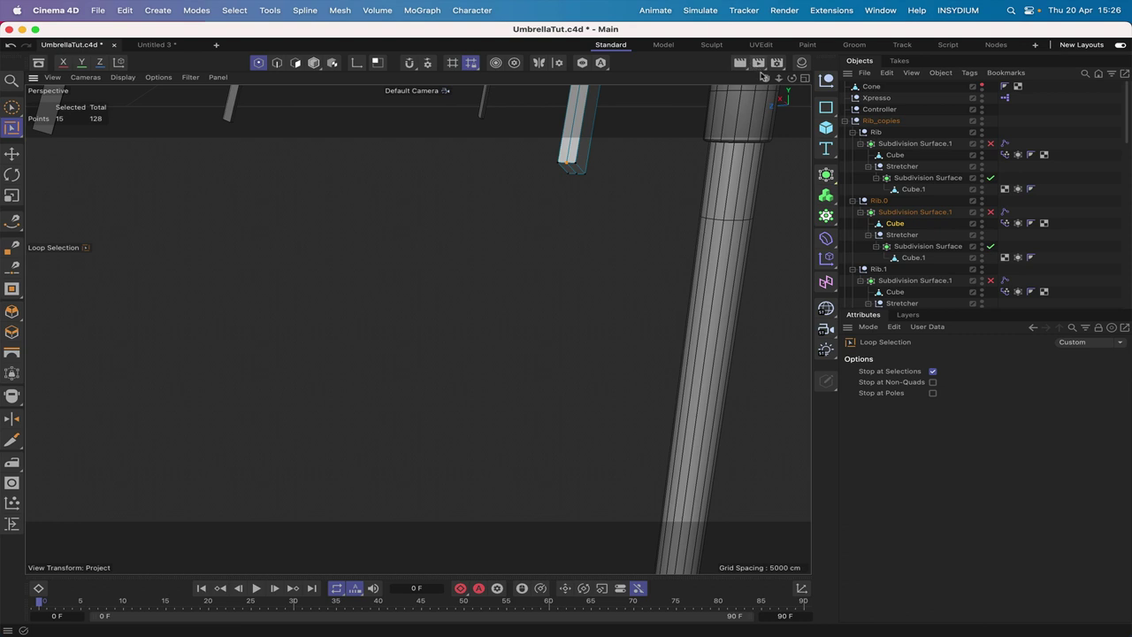
- Select the Cube mesh of Rib.1 for the same outer-face point selection
left_click_drag(763, 76, 631, 347)
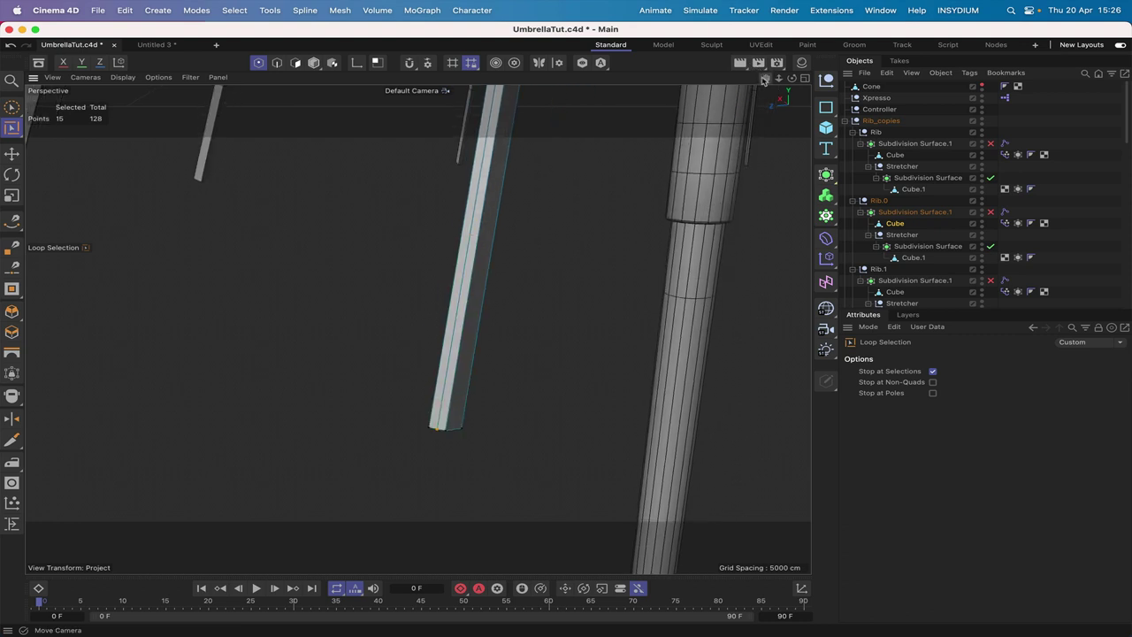
key("s")
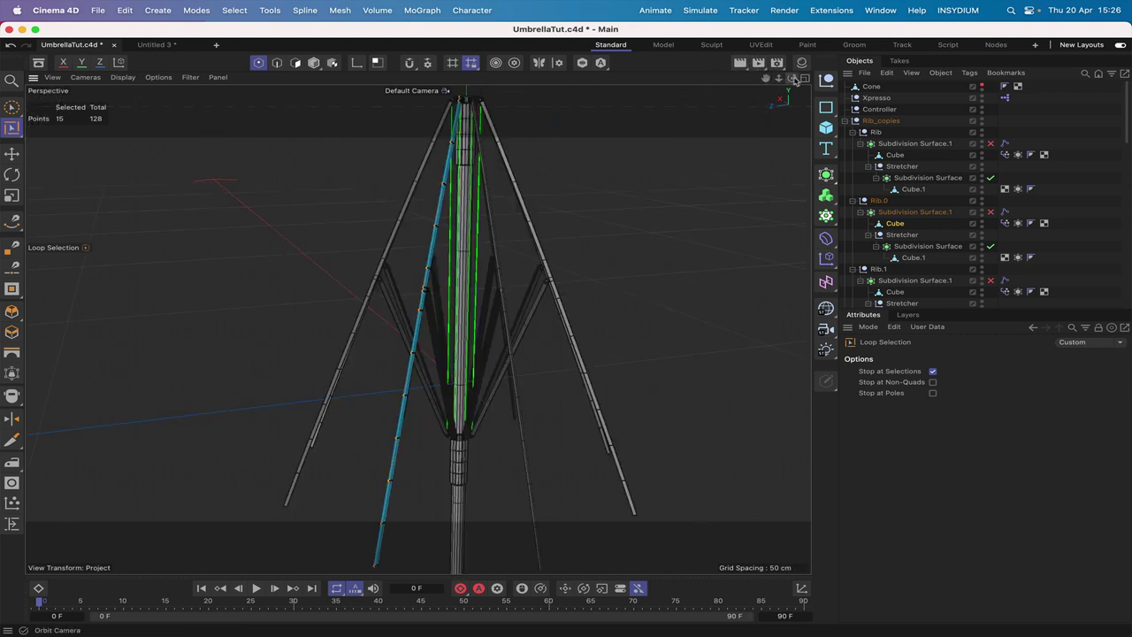
left_click_drag(791, 78, 811, 177)
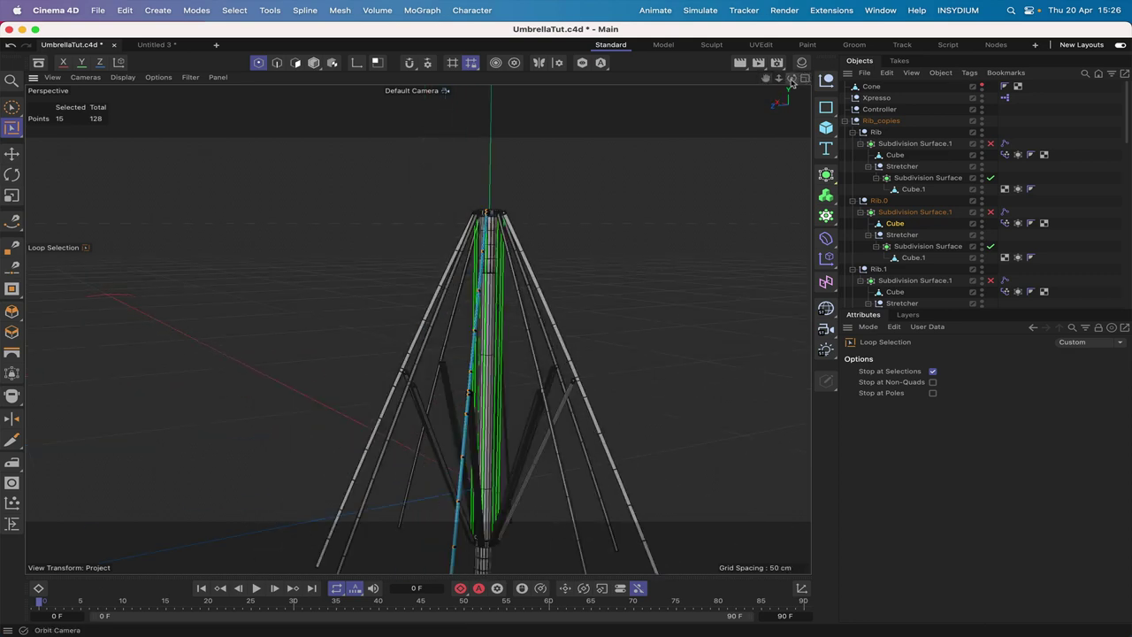
left_click_drag(792, 78, 893, 78)
left_click_drag(463, 431, 835, 61)
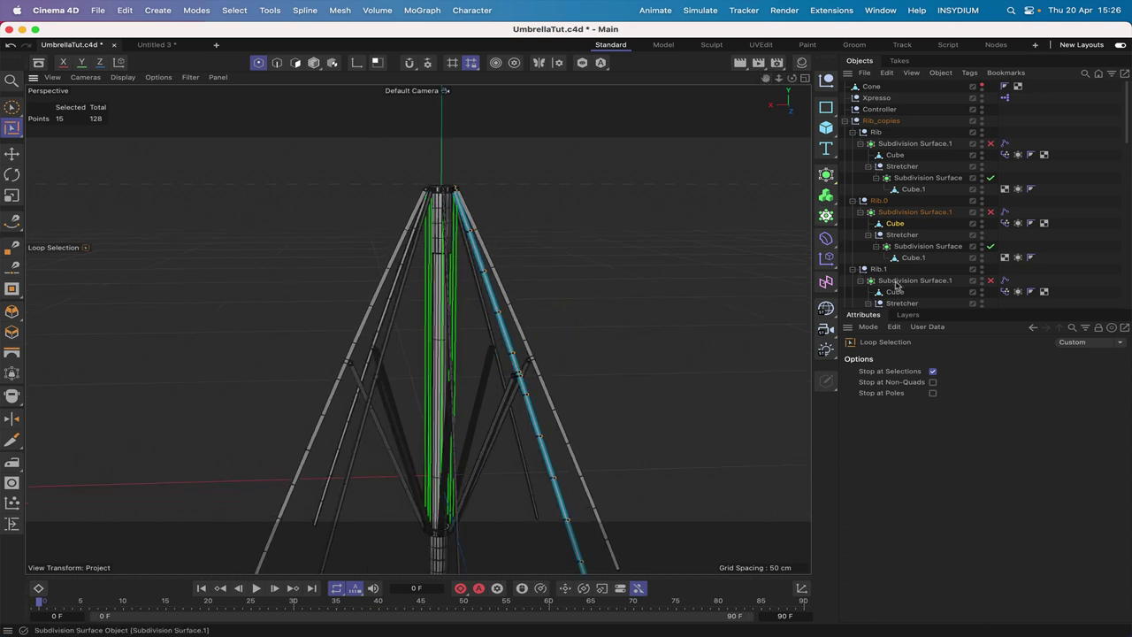
left_click(895, 290)
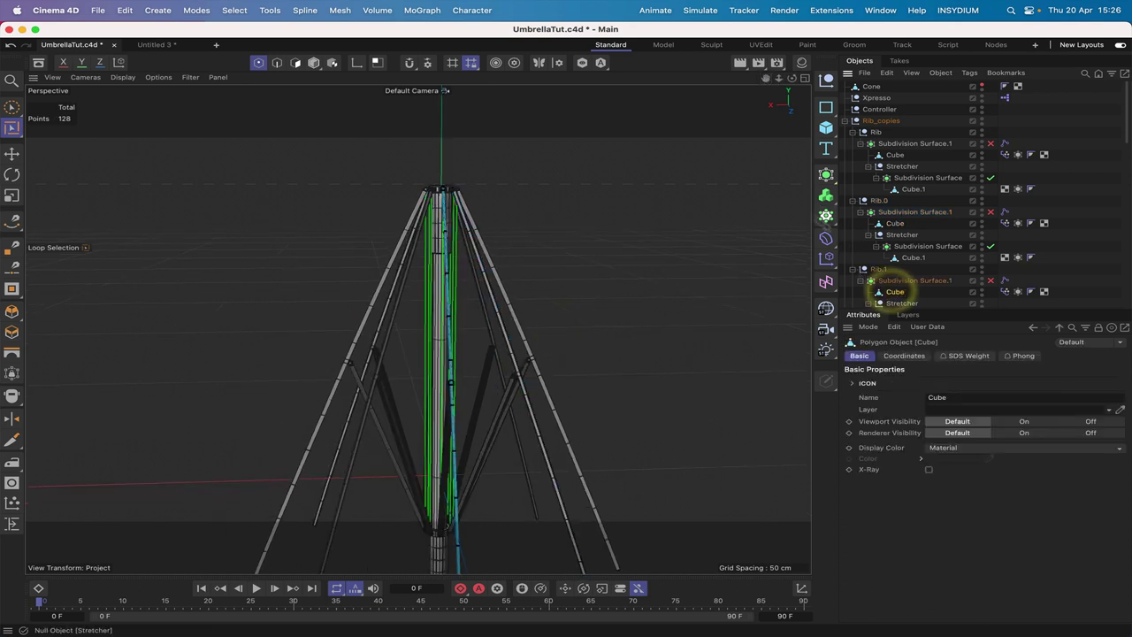
left_click(702, 106)
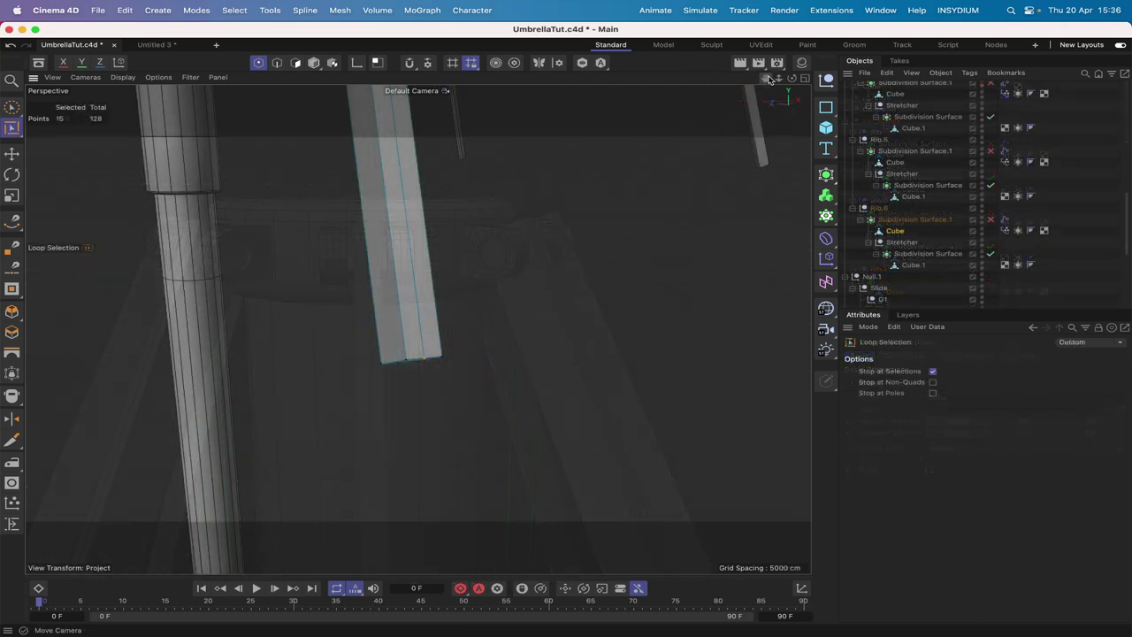
- Return to the first rib and select its Cube mesh with its stored point selection
right_click_drag(767, 80, 672, 81)
left_click_drag(767, 81, 791, 78)
scroll(904, 145, "up", 10)
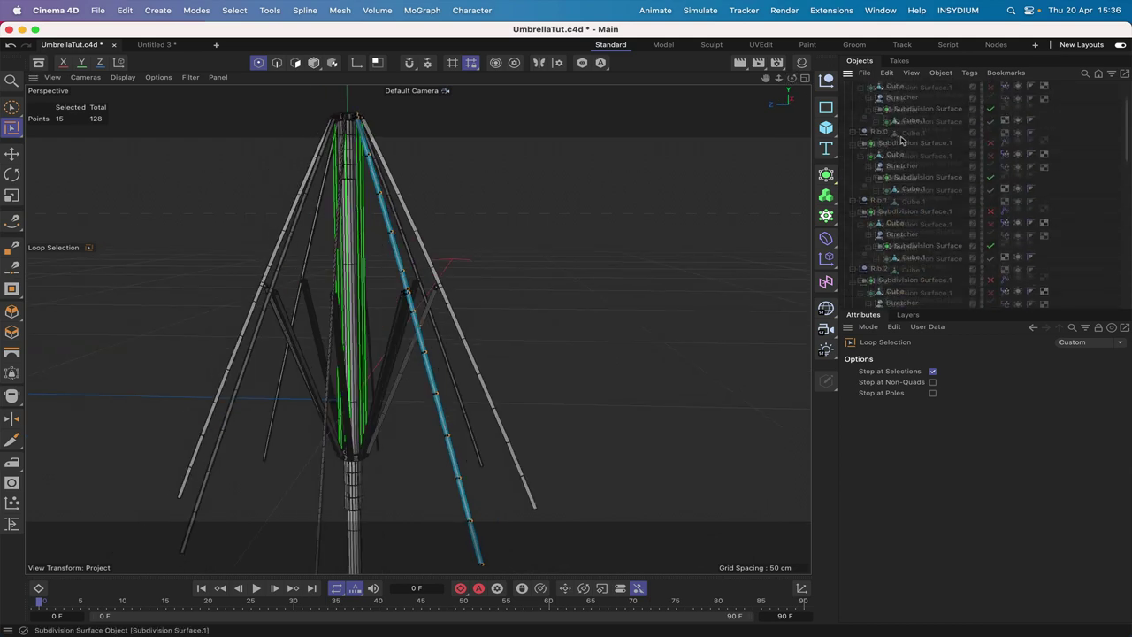
left_click(893, 155)
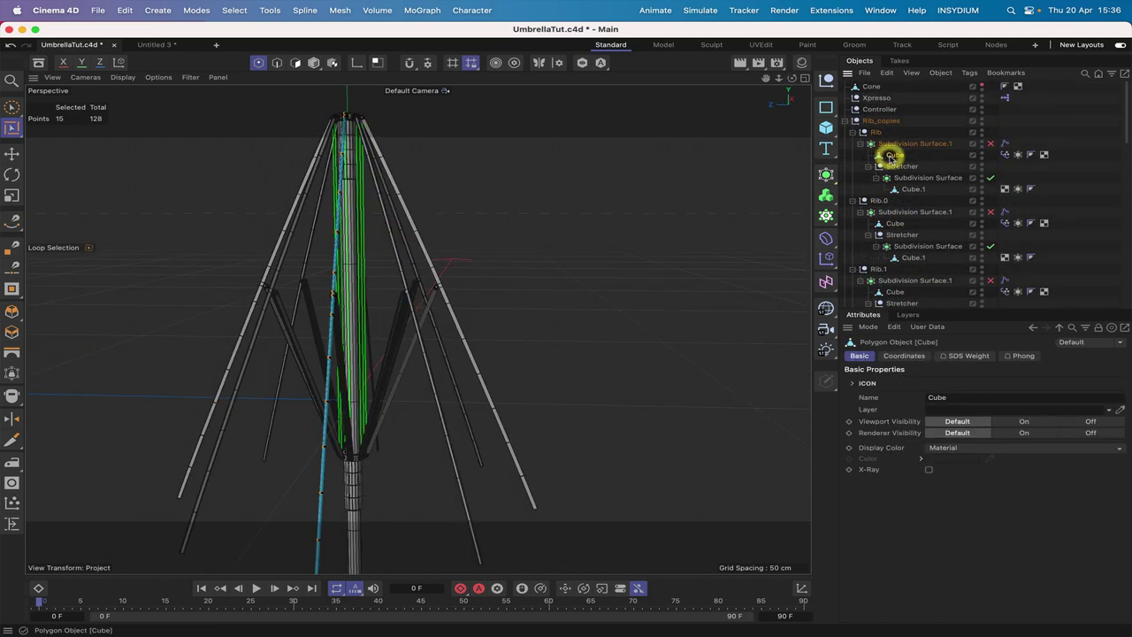
left_click_drag(791, 78, 792, 77)
left_click_drag(329, 332, 328, 328, "alt")
left_click_drag(765, 78, 418, 329)
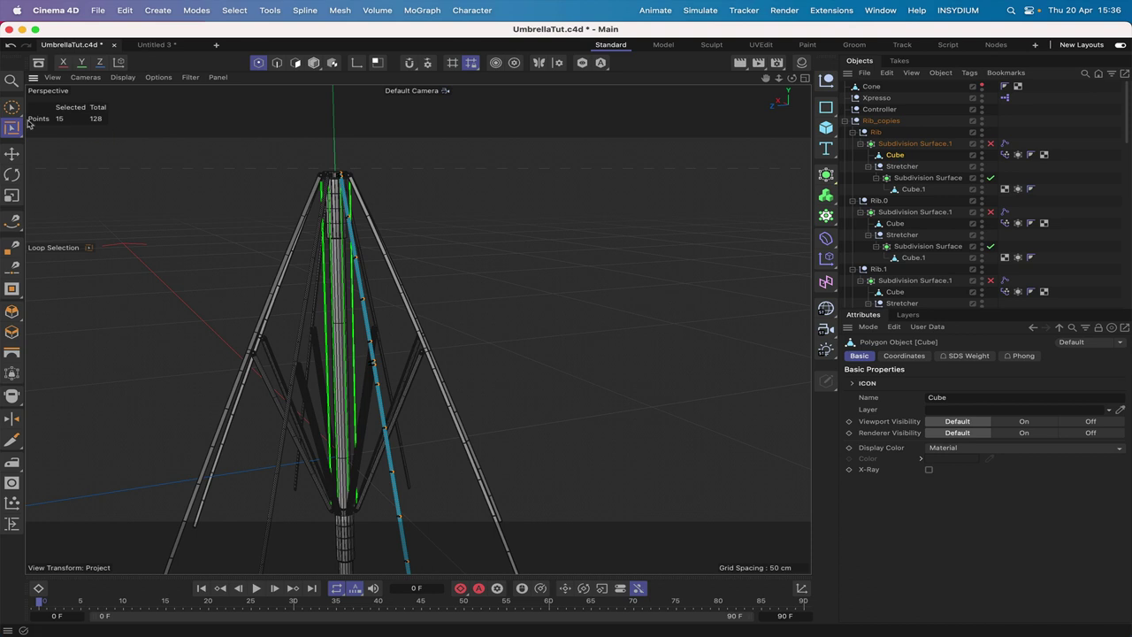
- Add the Cube meshes of Rib.0 through Rib.6 to the object selection
left_click(895, 223, "super")
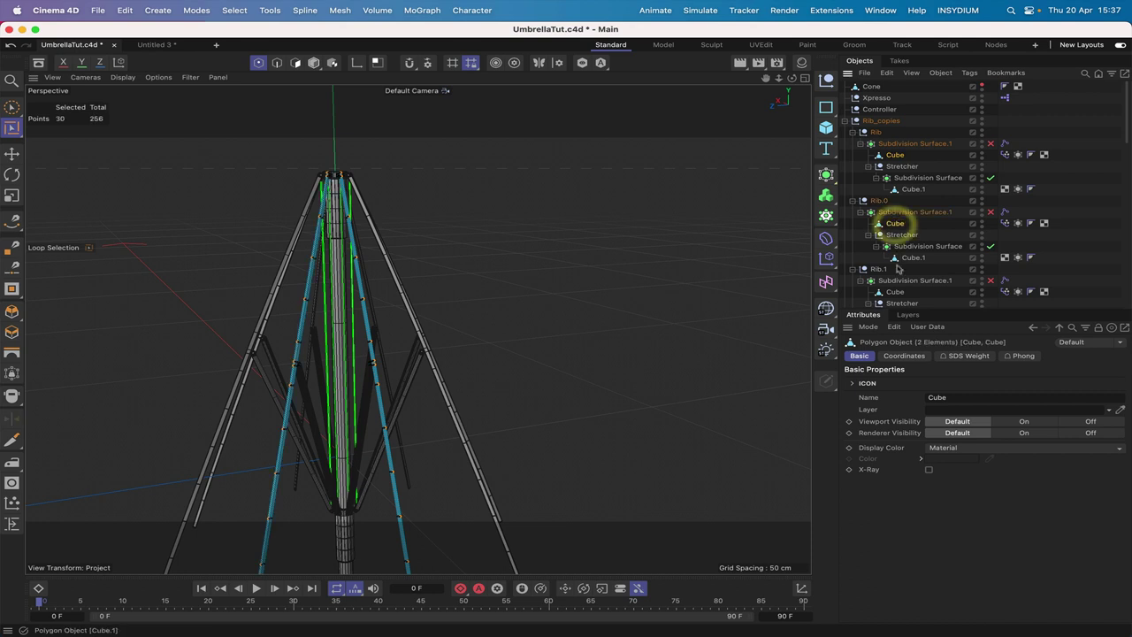
left_click(895, 292, "super")
scroll(896, 265, "down", 5)
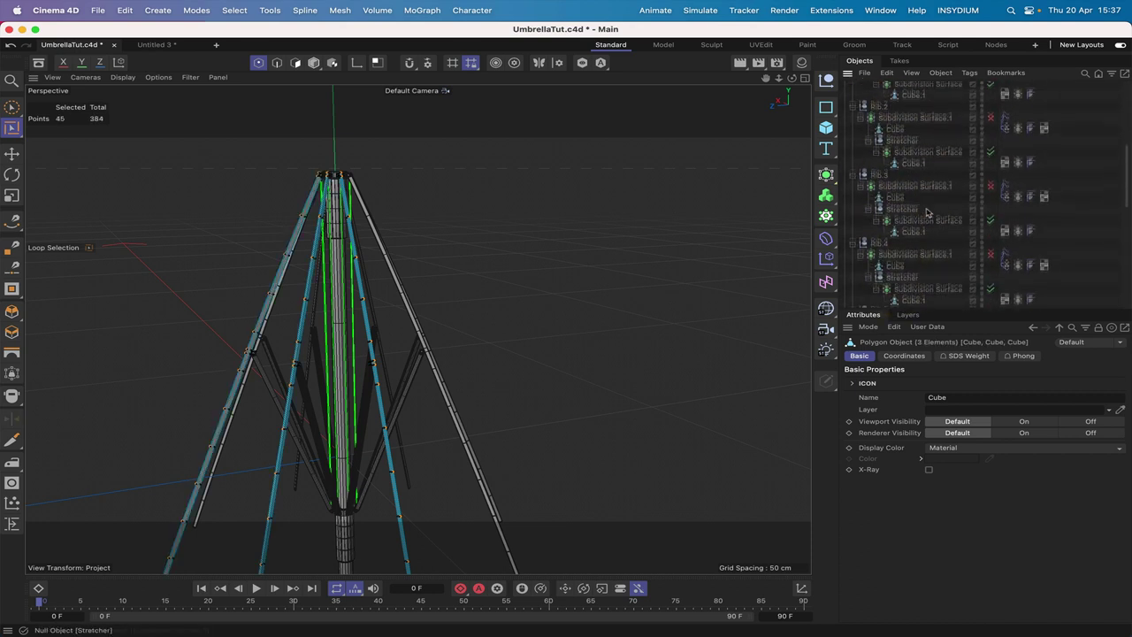
left_click(895, 108, "super")
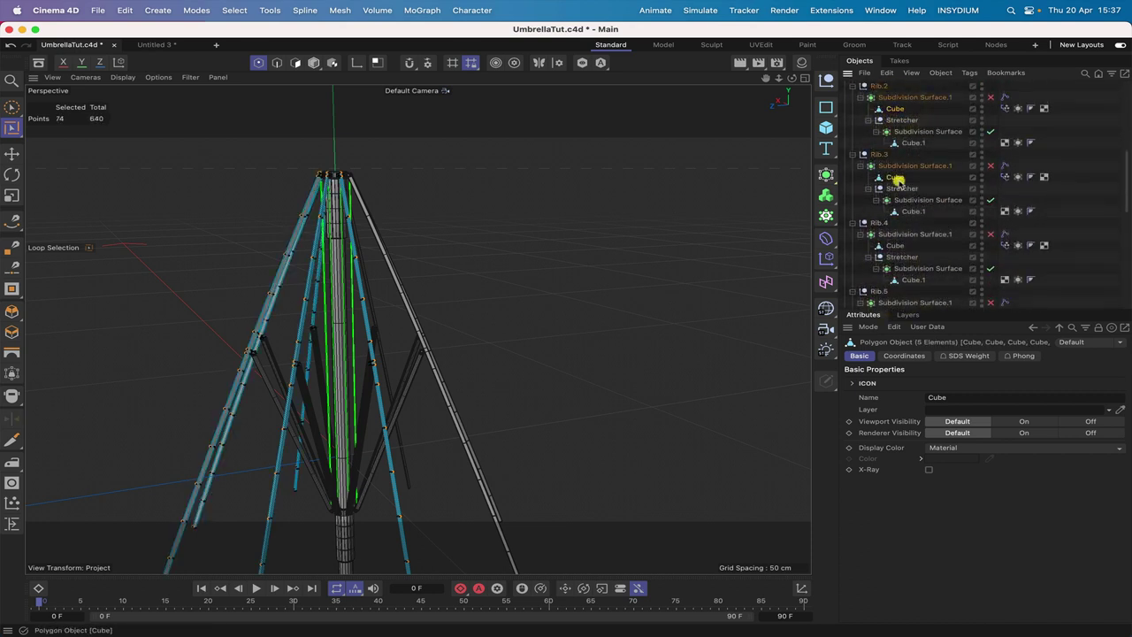
left_click(895, 177, "super")
left_click(894, 245, "super")
scroll(896, 230, "down", 5)
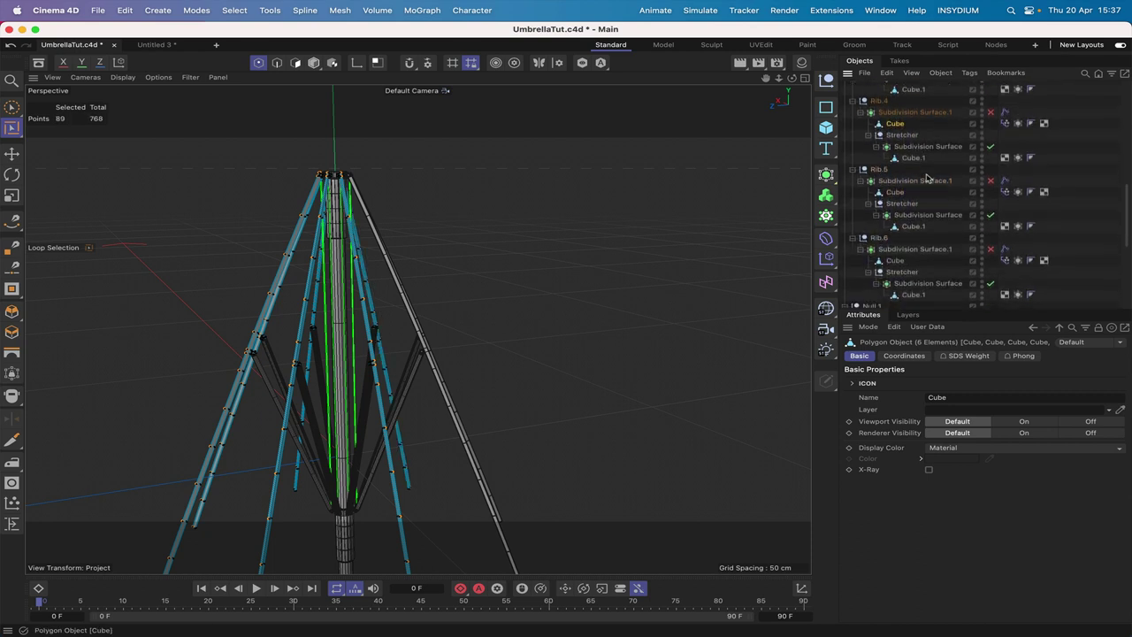
left_click(895, 183, "super")
left_click(895, 251, "super")
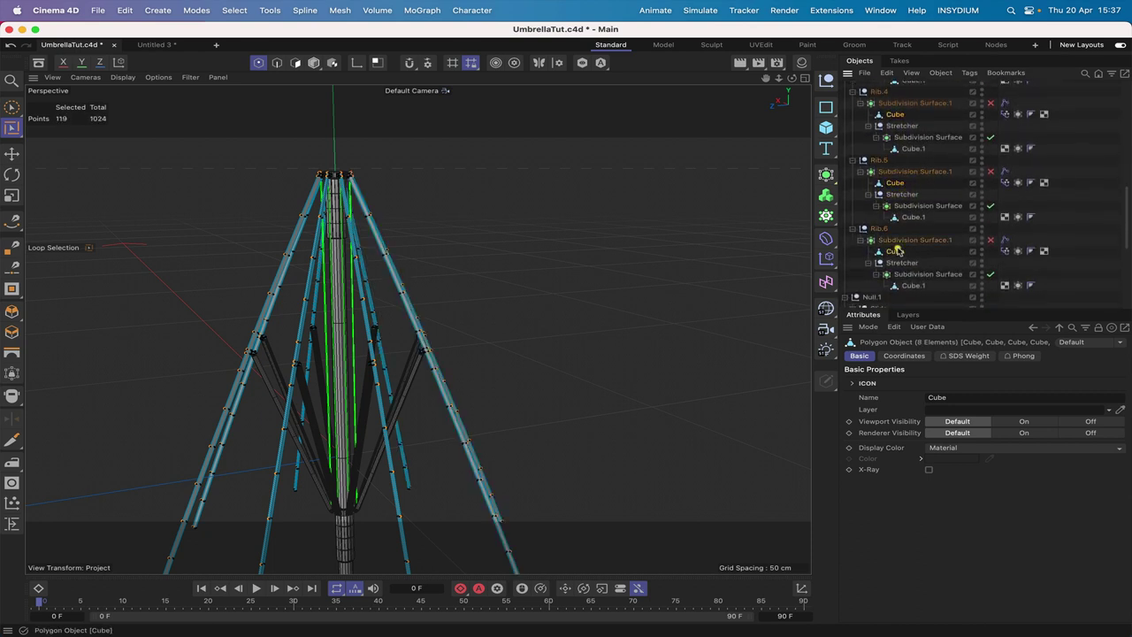
scroll(895, 248, "down", 3)
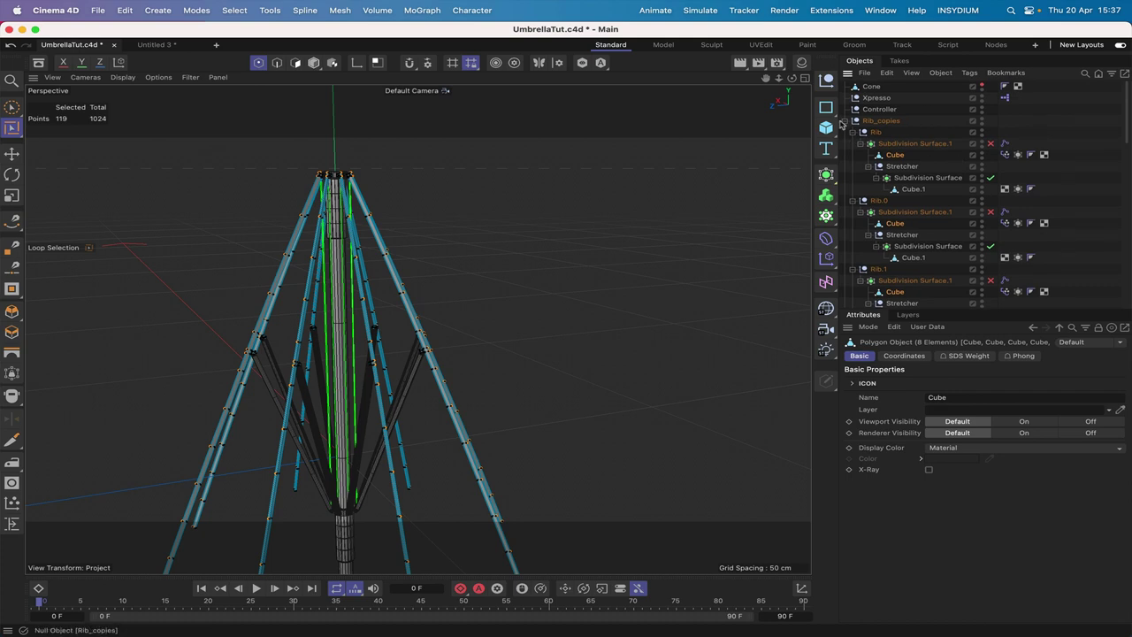
- Switch to the Right view and frame the upper ends of the ribs around the hub
left_click_drag(792, 77, 805, 78)
left_click_drag(337, 173, 359, 174, "alt")
left_click_drag(831, 77, 791, 78)
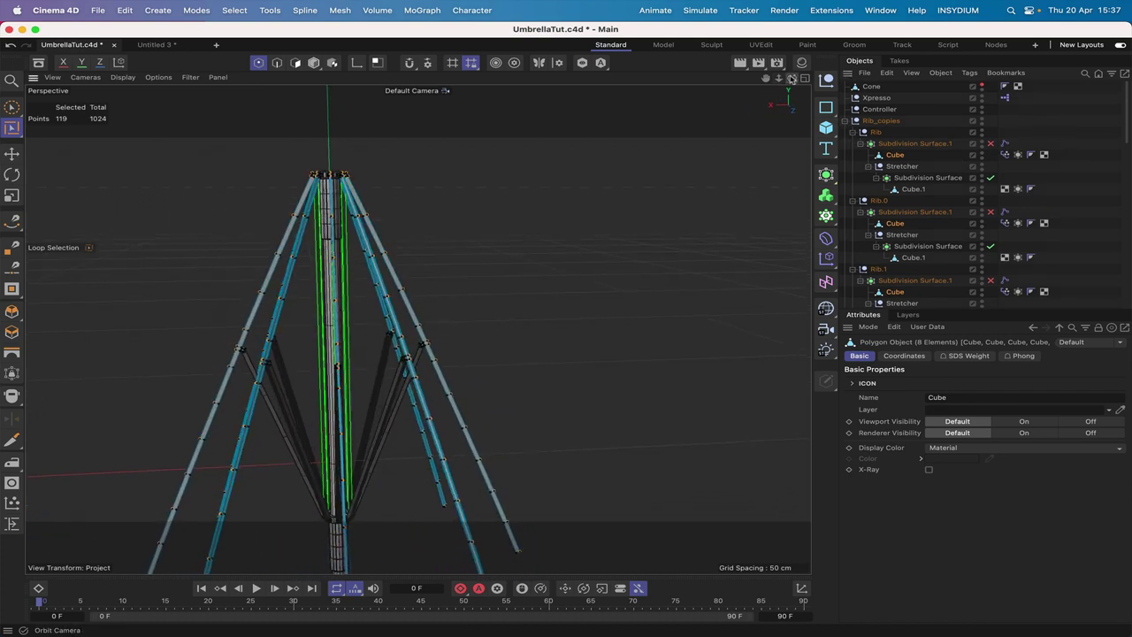
key("F3")
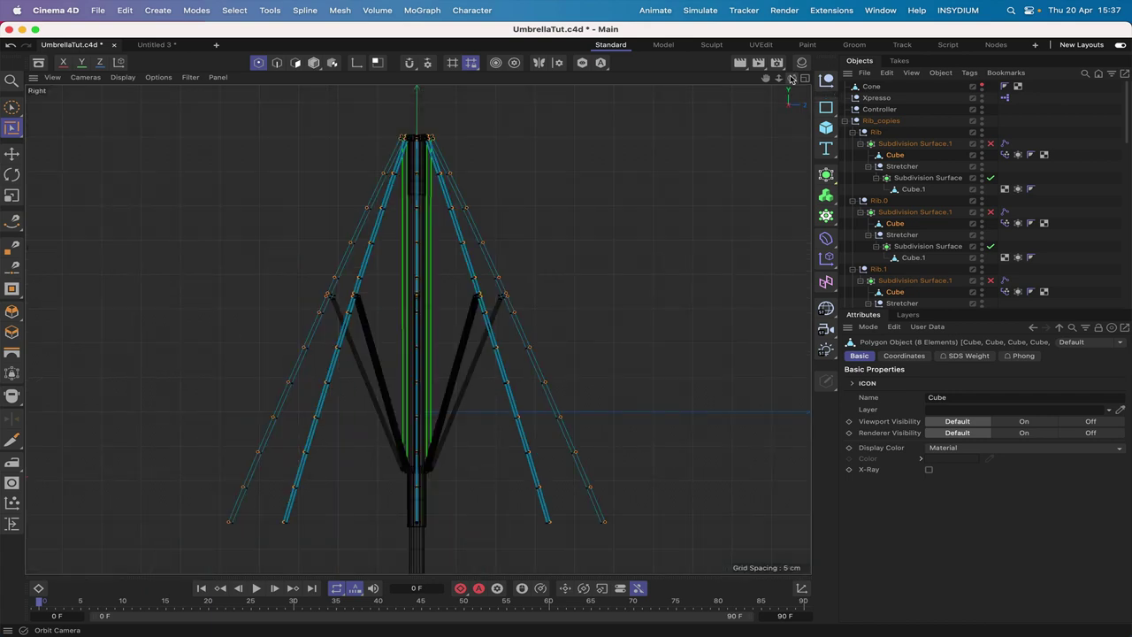
key("F3")
left_click_drag(765, 77, 757, 224)
right_click_drag(765, 78, 875, 78)
left_click_drag(765, 78, 754, 206)
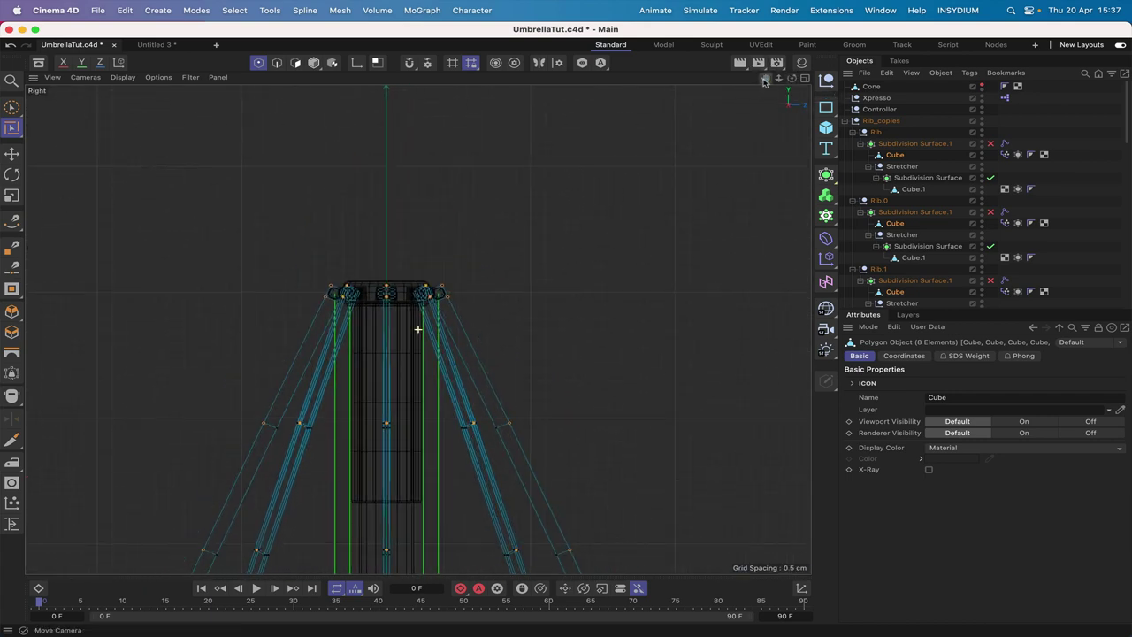
right_click_drag(765, 78, 968, 77)
left_click_drag(765, 77, 818, 59)
left_click_drag(766, 120, 770, 117)
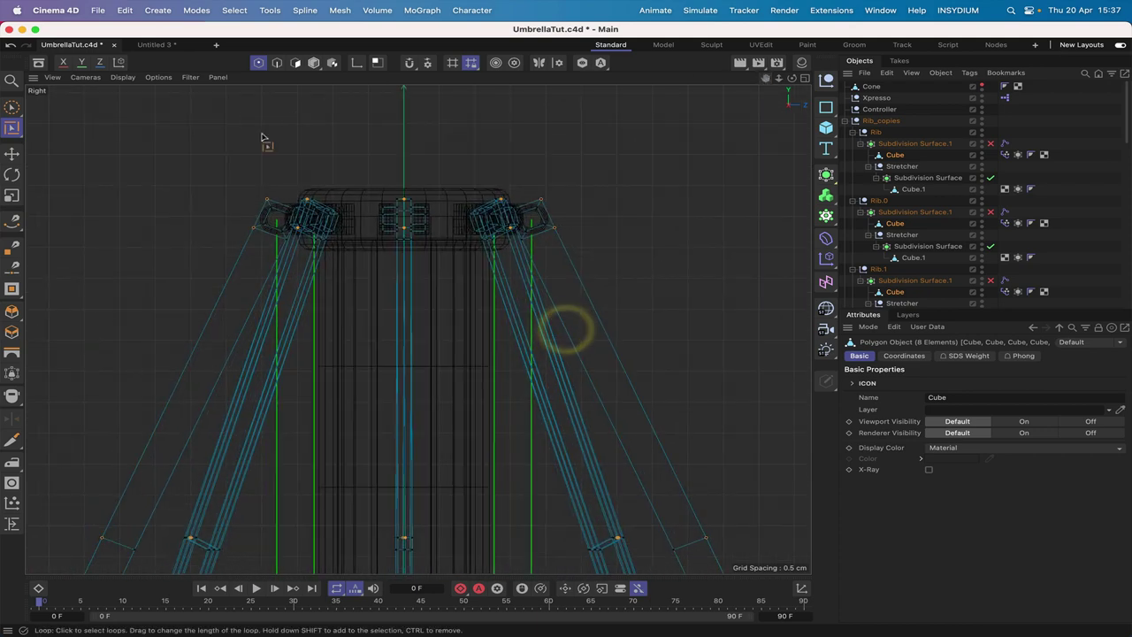
- Brush-deselect the extra lower points at the hub ends of the ribs, with Visible Only turned off
left_click(11, 106)
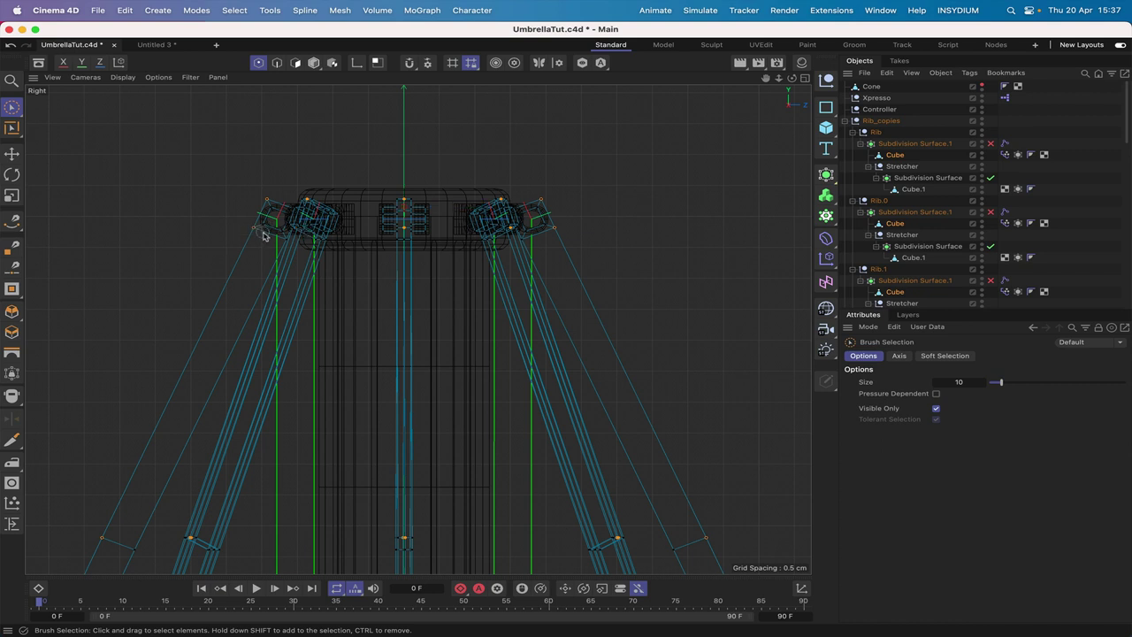
left_click(262, 233)
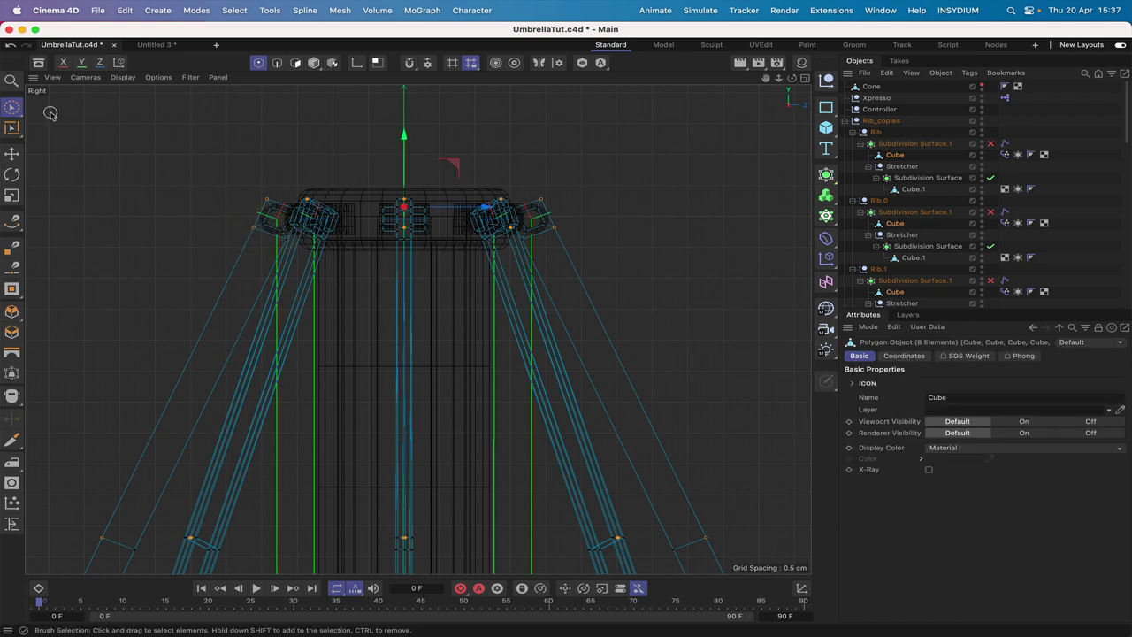
left_click(12, 107)
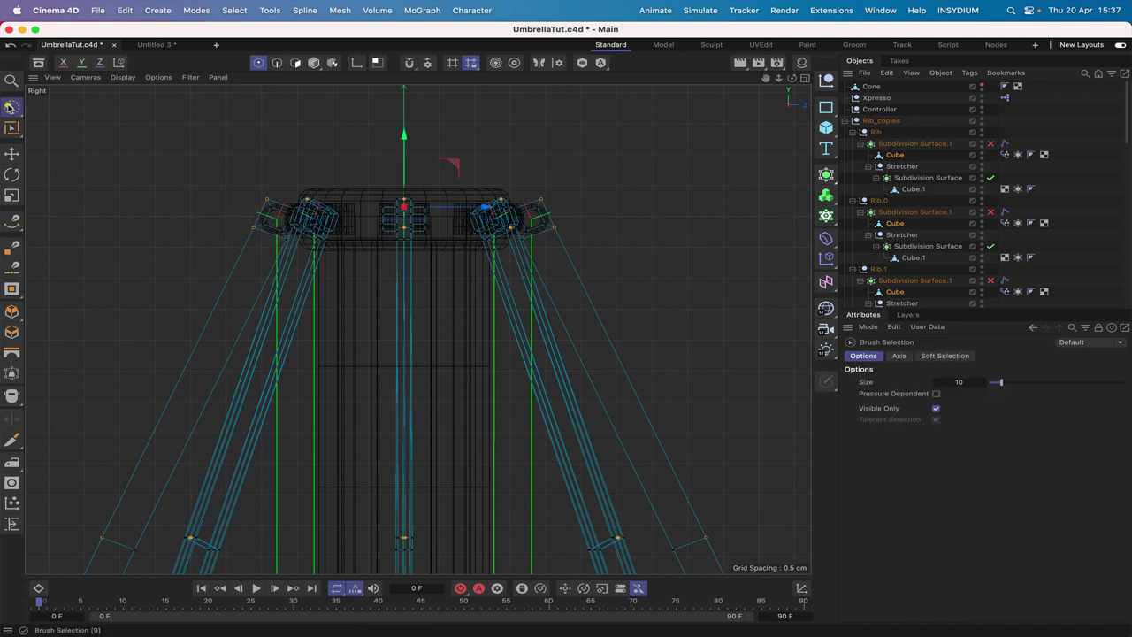
left_click(936, 408)
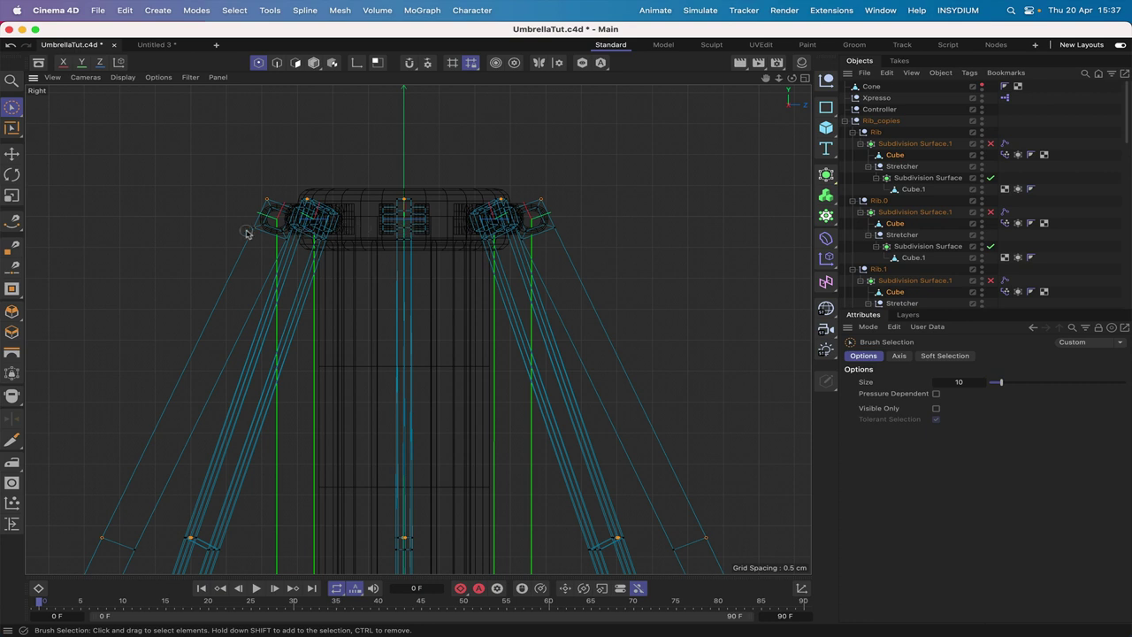
left_click(323, 228)
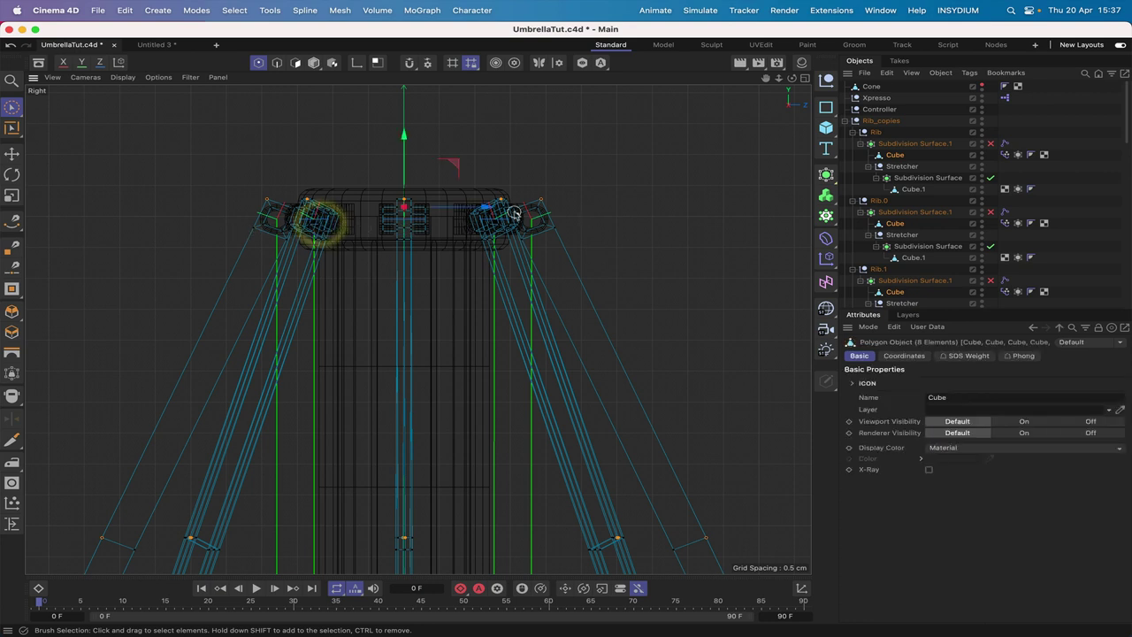
- In the Back view, deselect the extra points at the stretcher joints on the central and right-hand ribs
key("F4")
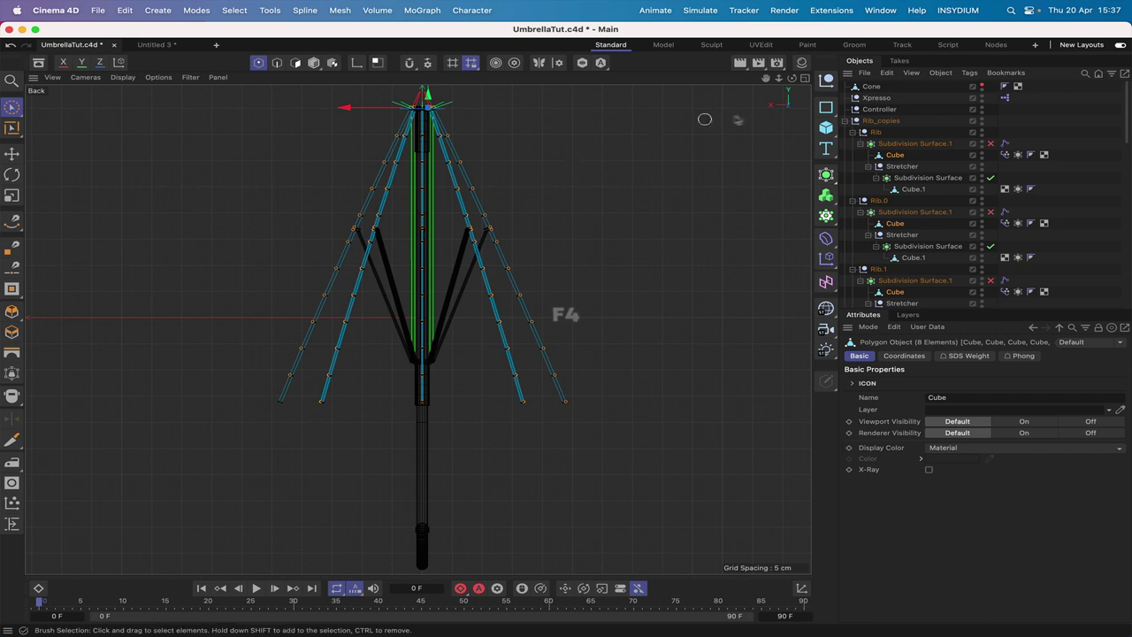
left_click_drag(766, 78, 745, 259)
right_click_drag(766, 78, 854, 78)
scroll(417, 329, "up", 8)
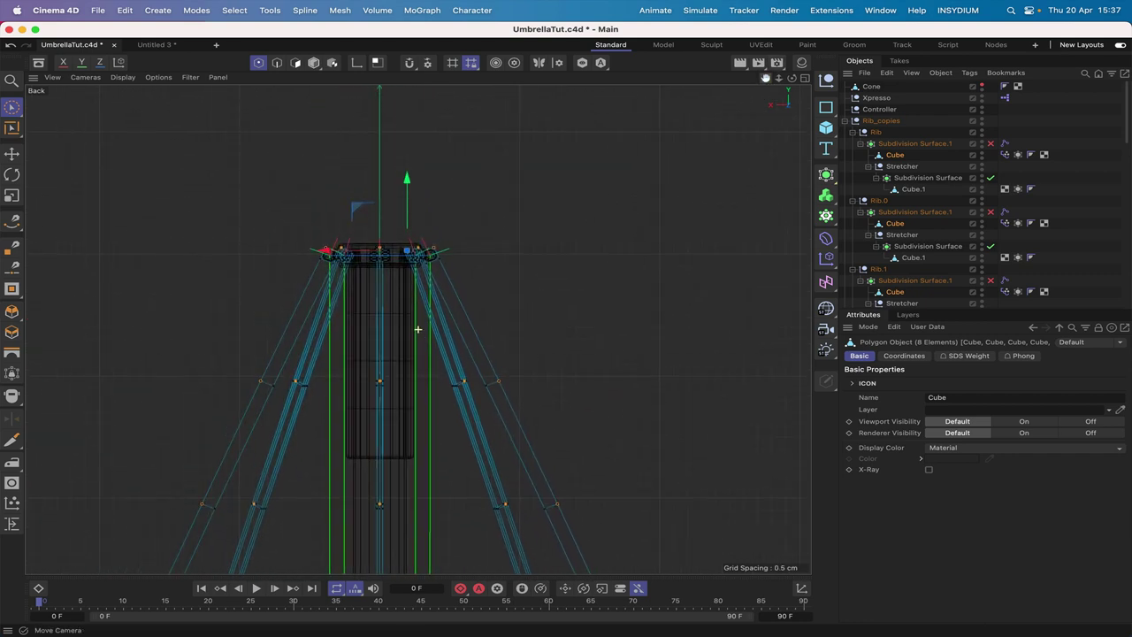
scroll(418, 329, "up", 3)
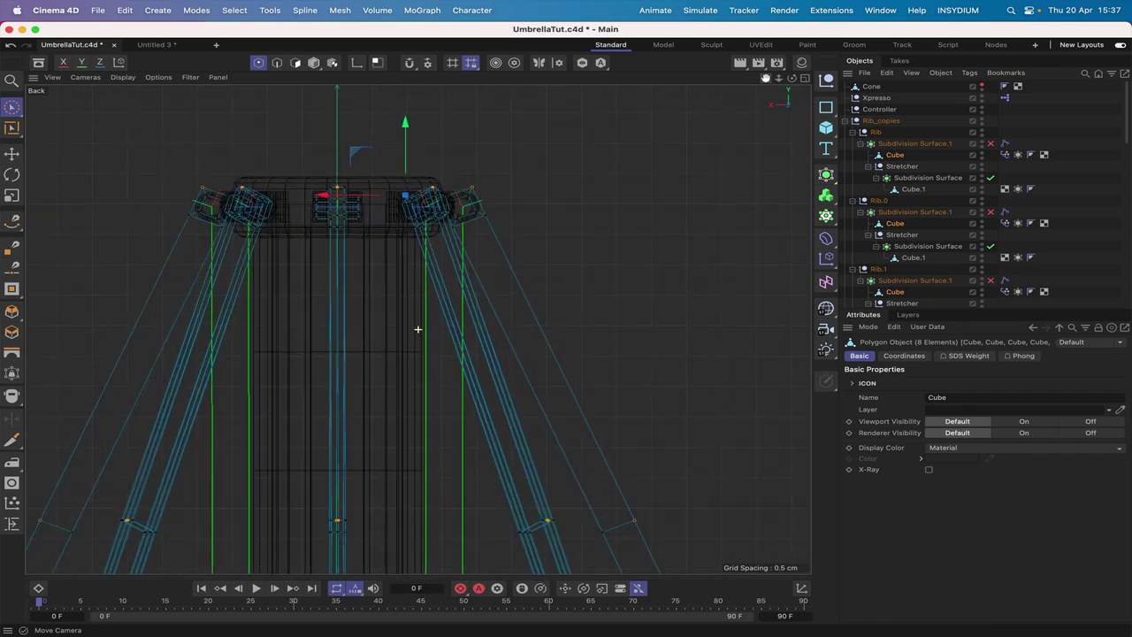
scroll(417, 329, "up", 6)
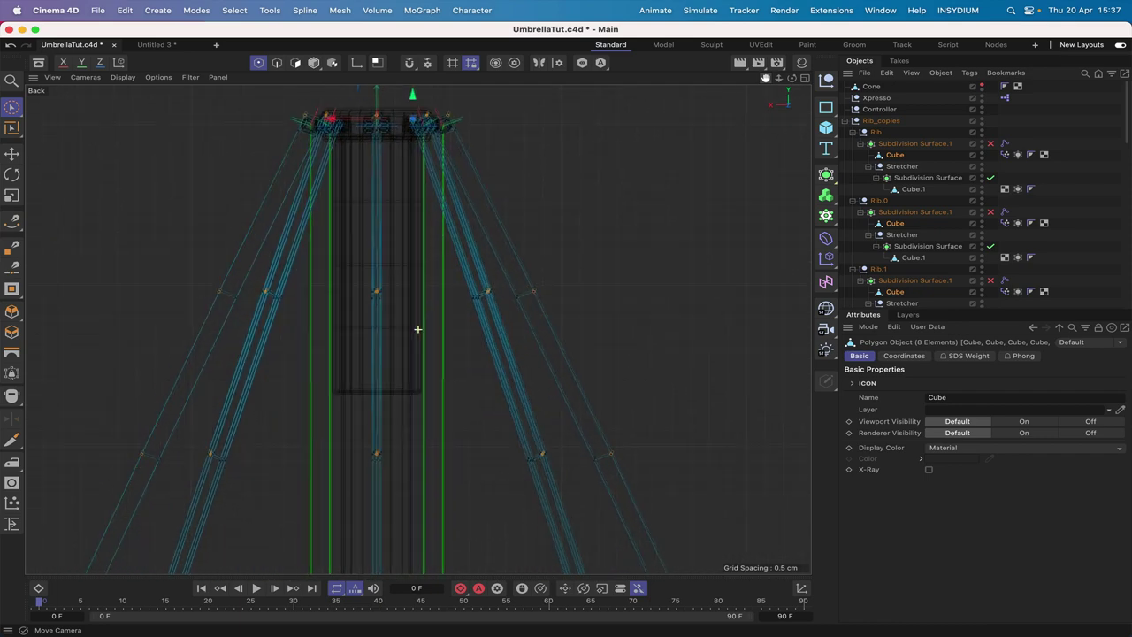
left_click_drag(765, 78, 725, 0)
right_click(741, 371)
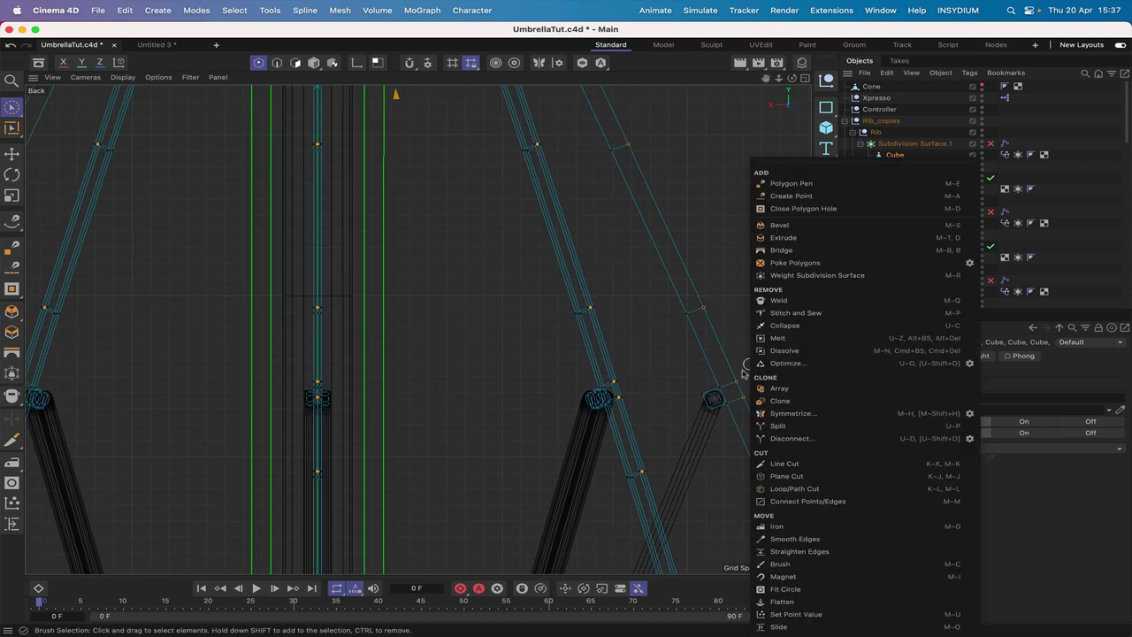
left_click(735, 379)
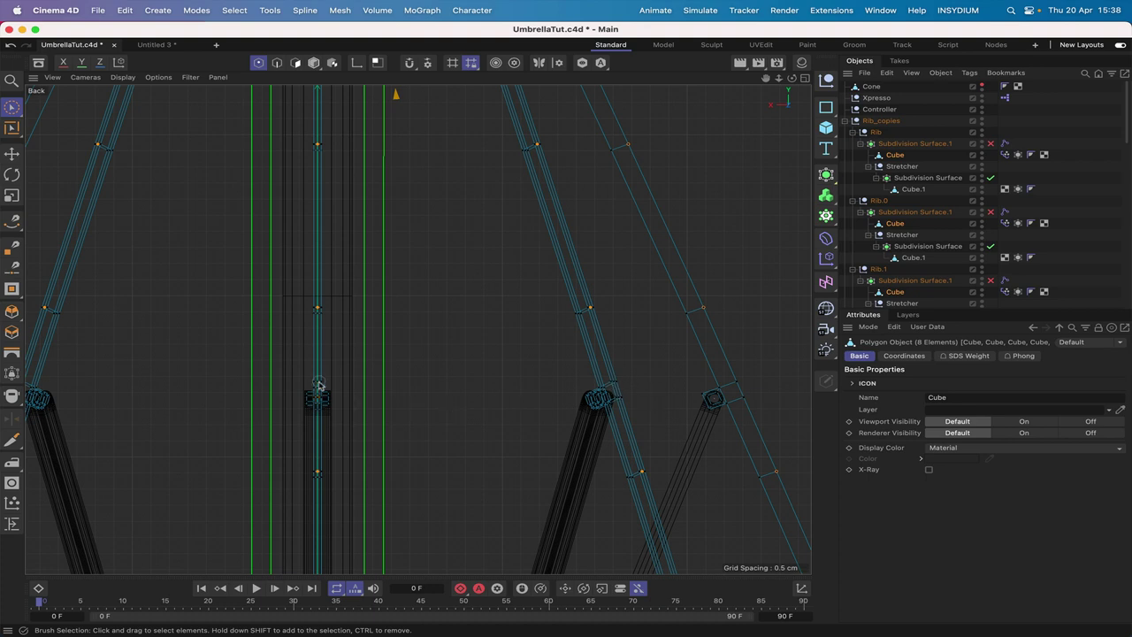
- Deselect the remaining extra stretcher-joint points on the left-hand ribs in the Back view
middle_click_drag(266, 362, 566, 328, "alt")
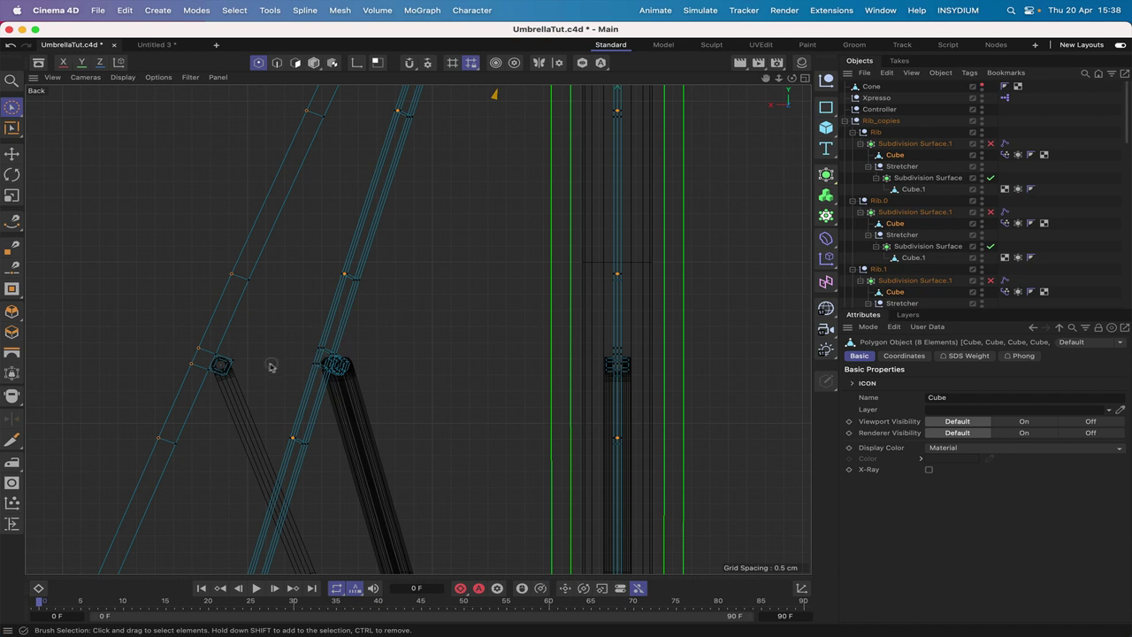
left_click(263, 314)
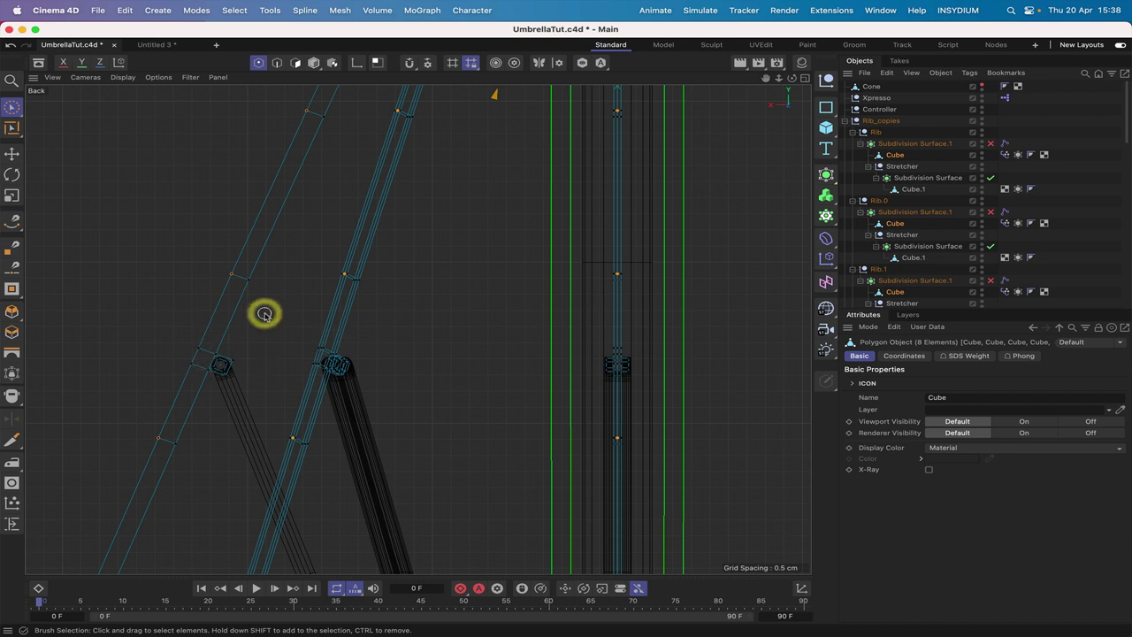
key("ctrl+super+space")
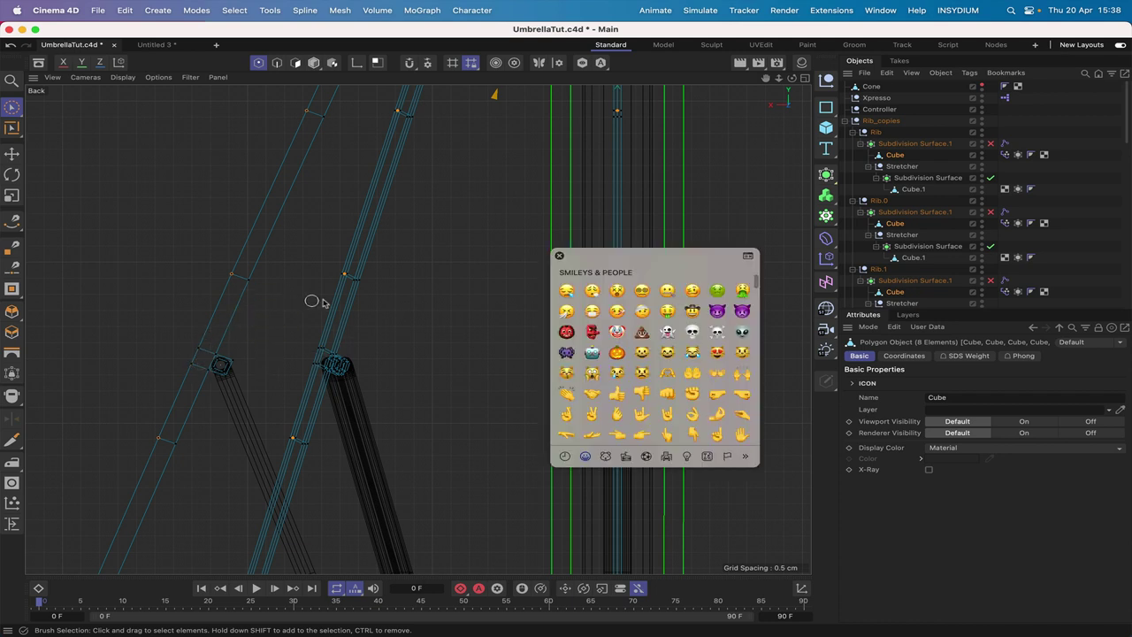
left_click(559, 256)
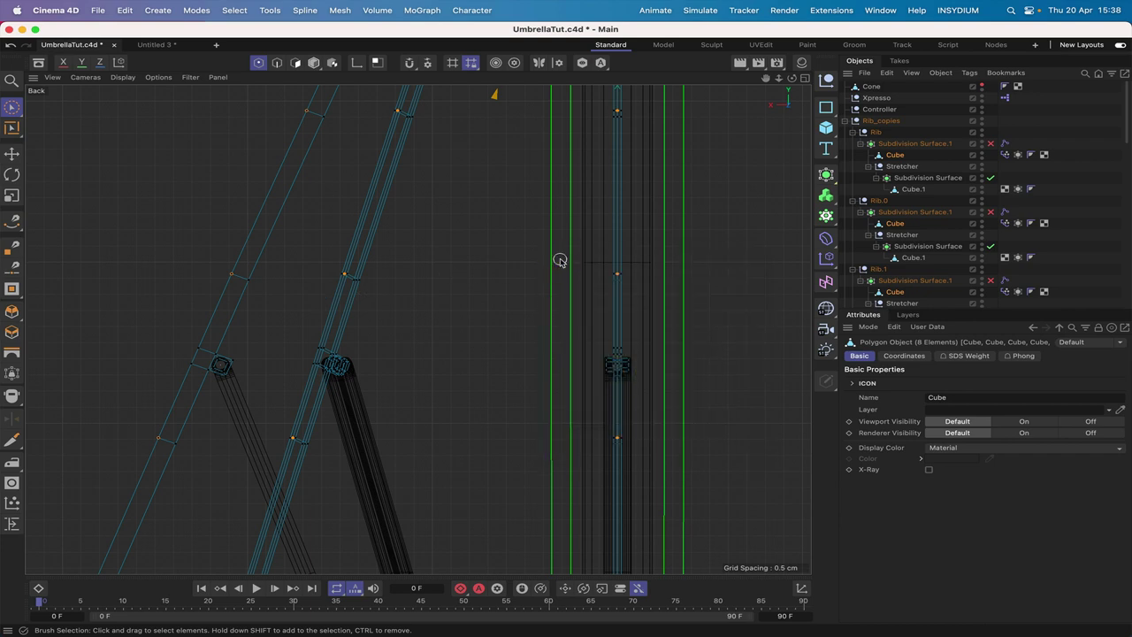
- Inspect the remaining outer-face point selection along all ribs in the Right and Perspective views
key("F3")
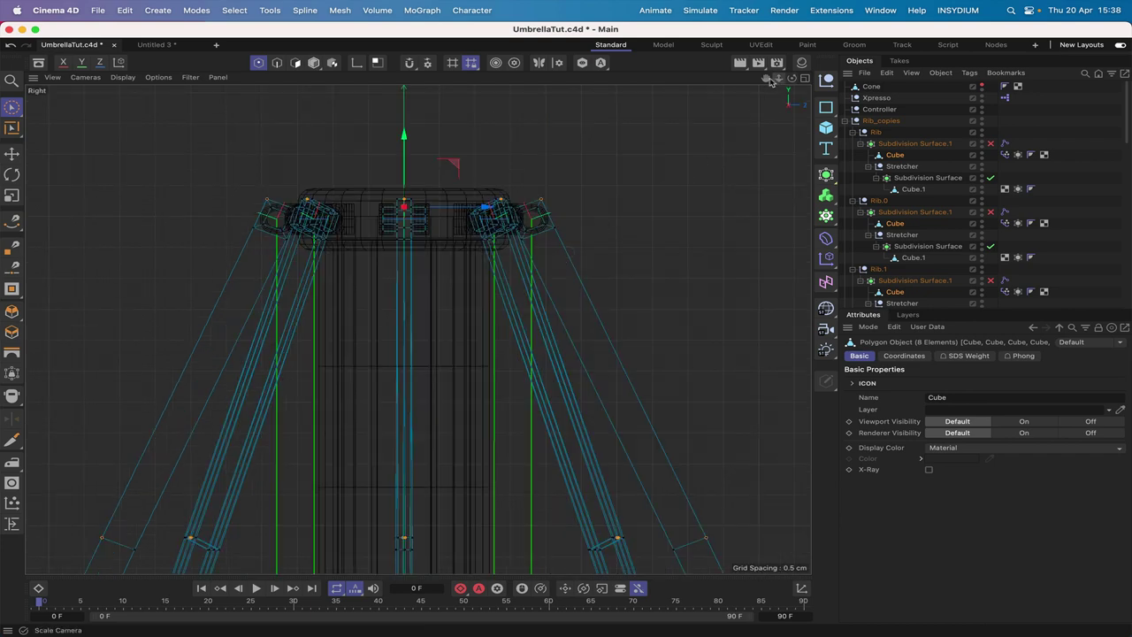
left_click_drag(766, 81, 766, 78)
key("F3")
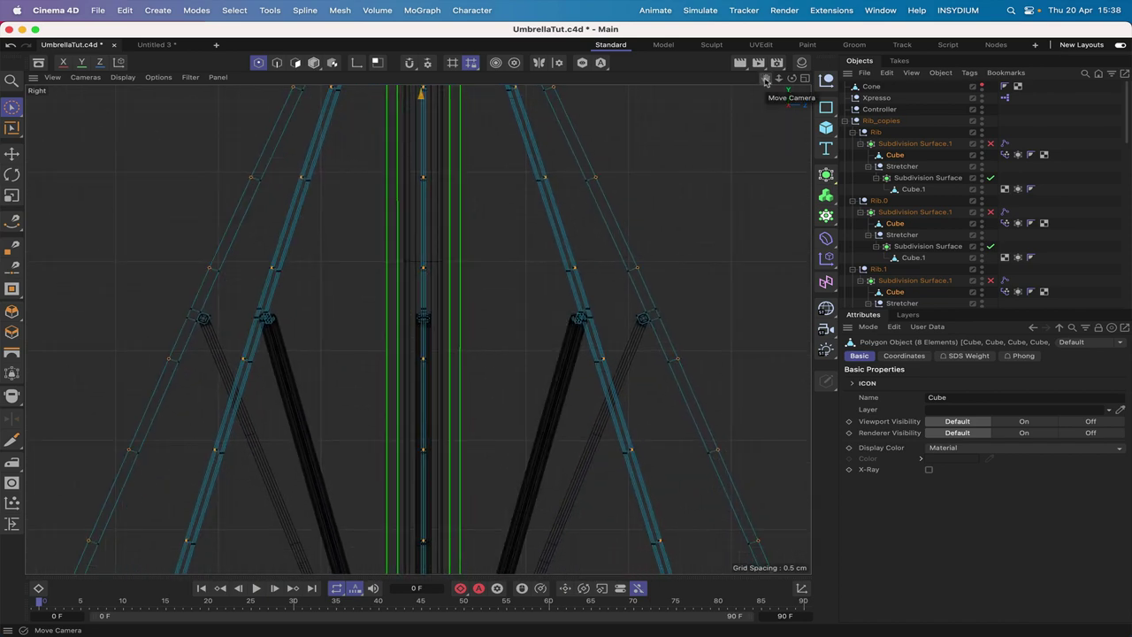
key("F1")
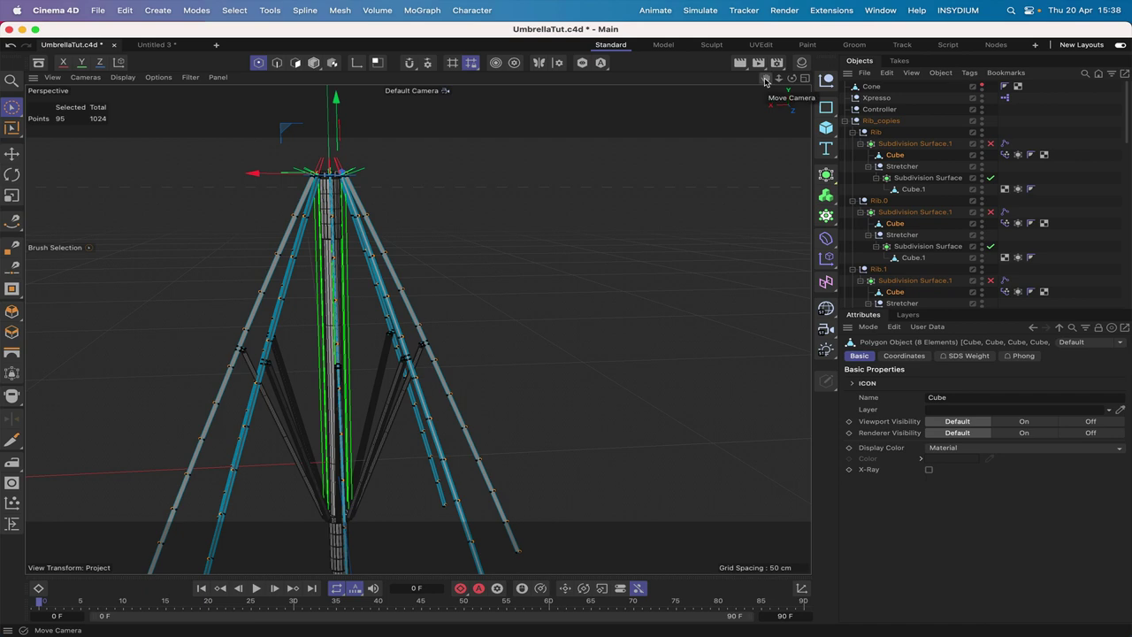
left_click_drag(791, 78, 845, 78)
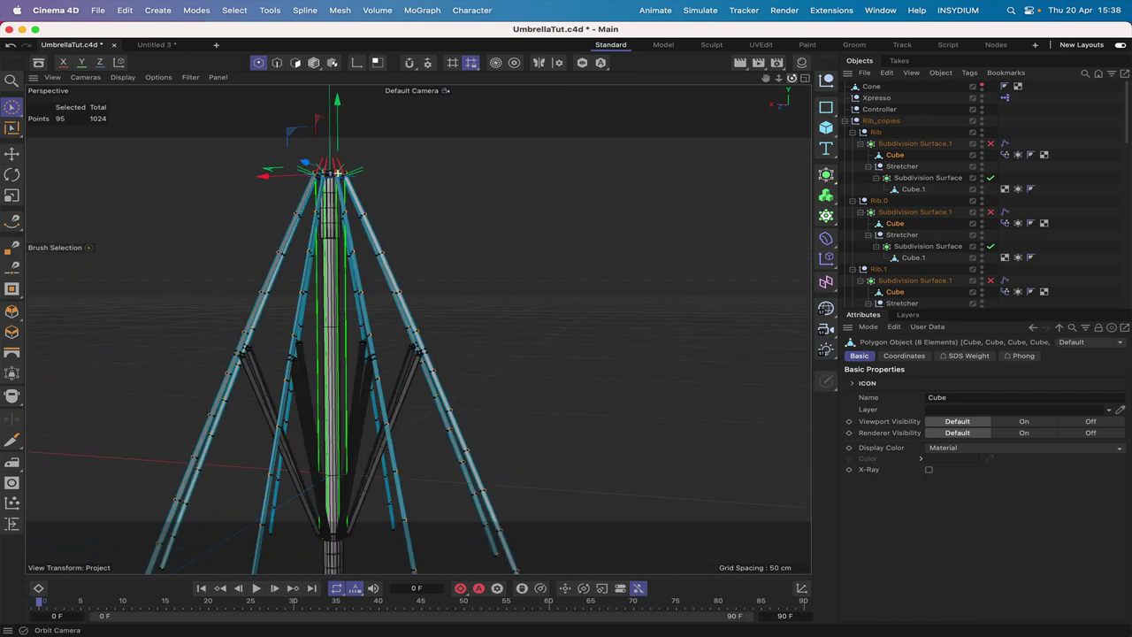
left_click_drag(771, 80, 827, 67)
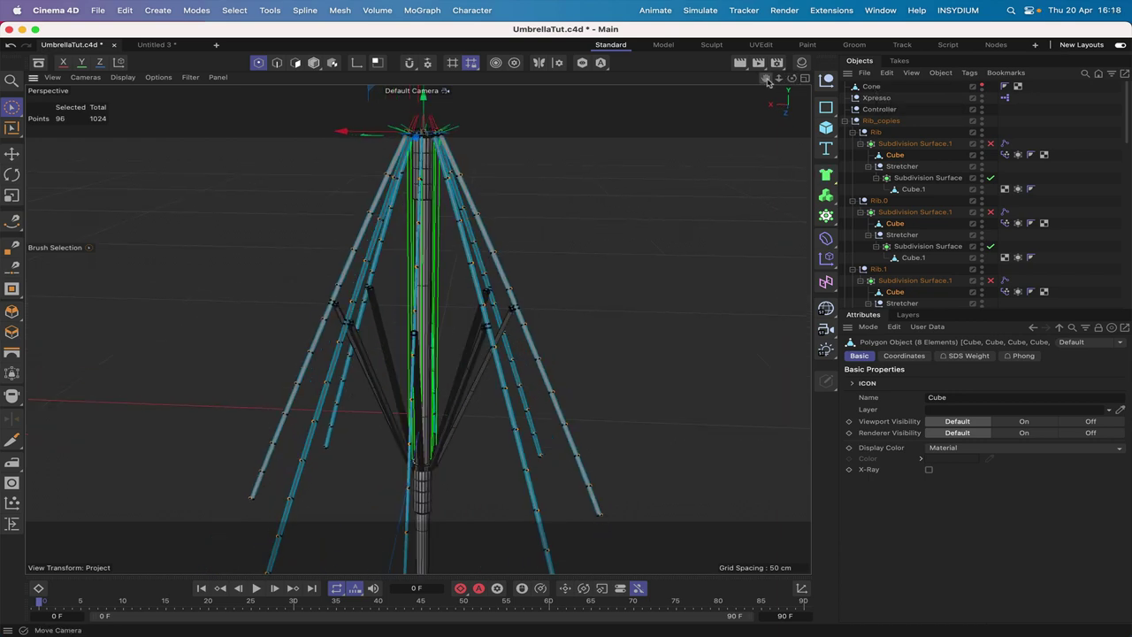
left_click_drag(766, 78, 762, 85)
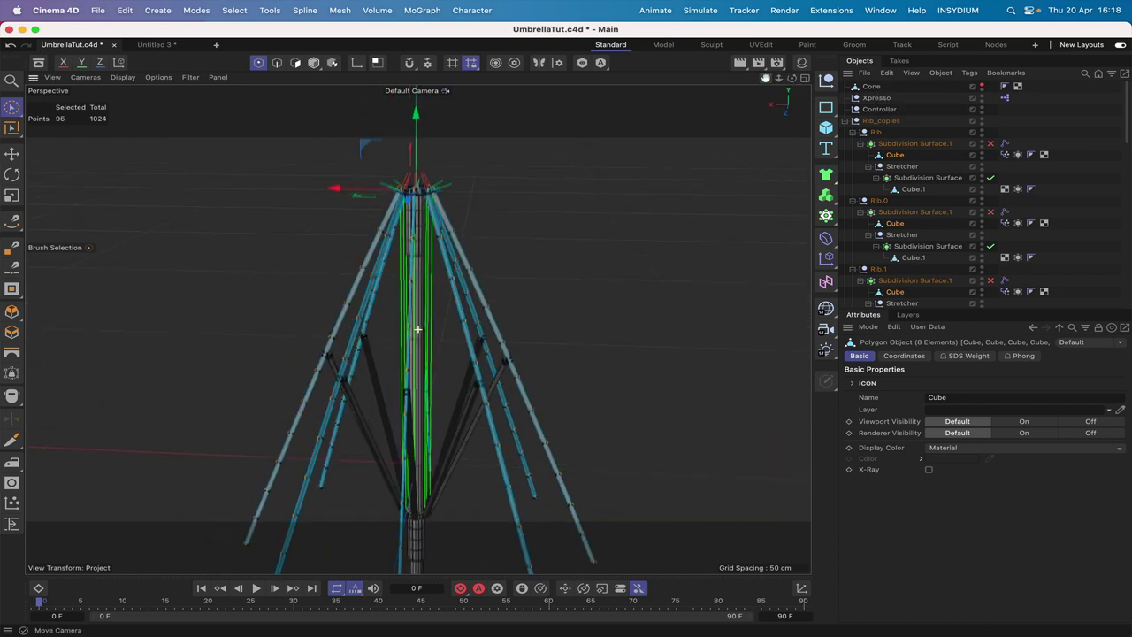
left_click_drag(418, 329, 568, 328)
- Make the Cone visible again and compare its points with the selected points on the first rib's Cube mesh
left_click(981, 85)
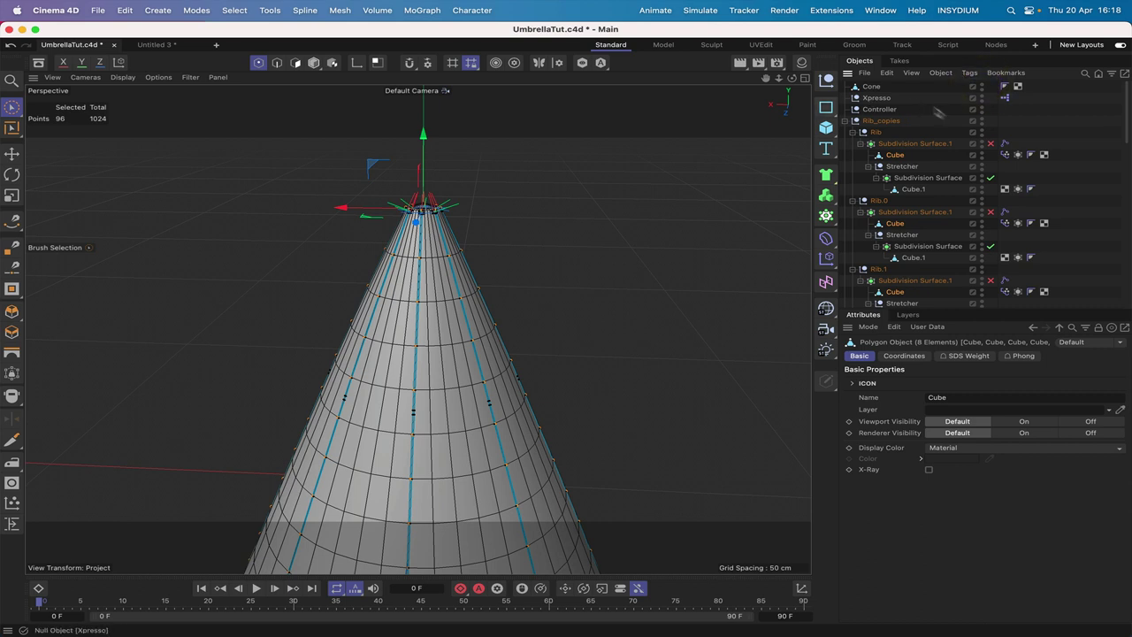
left_click(898, 156)
left_click_drag(792, 78, 718, 86)
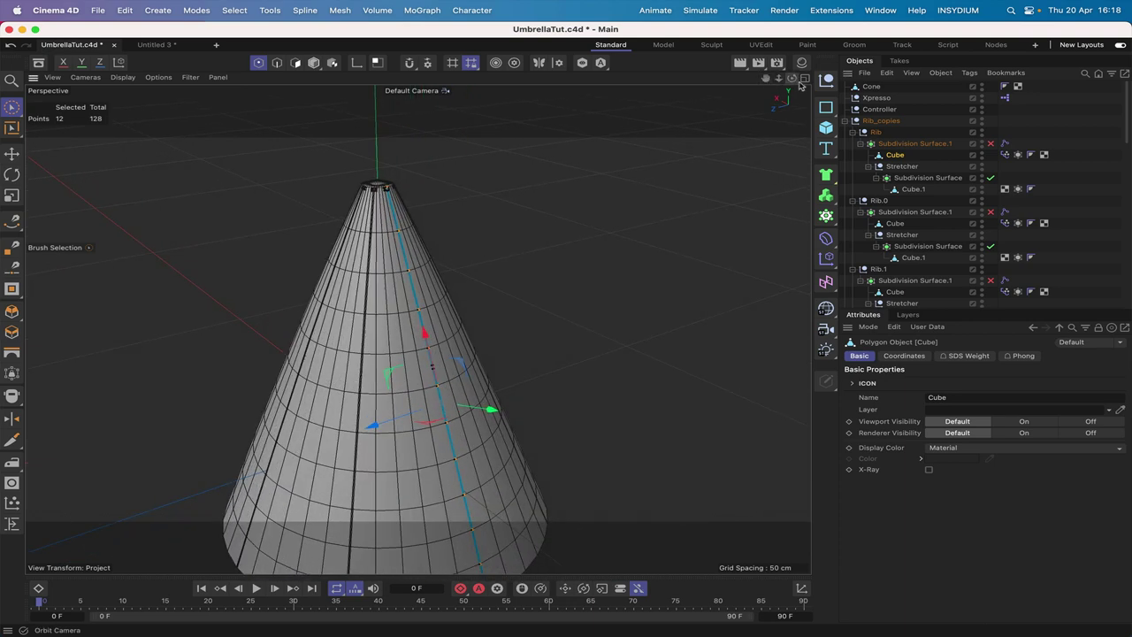
left_click_drag(800, 84, 822, 85)
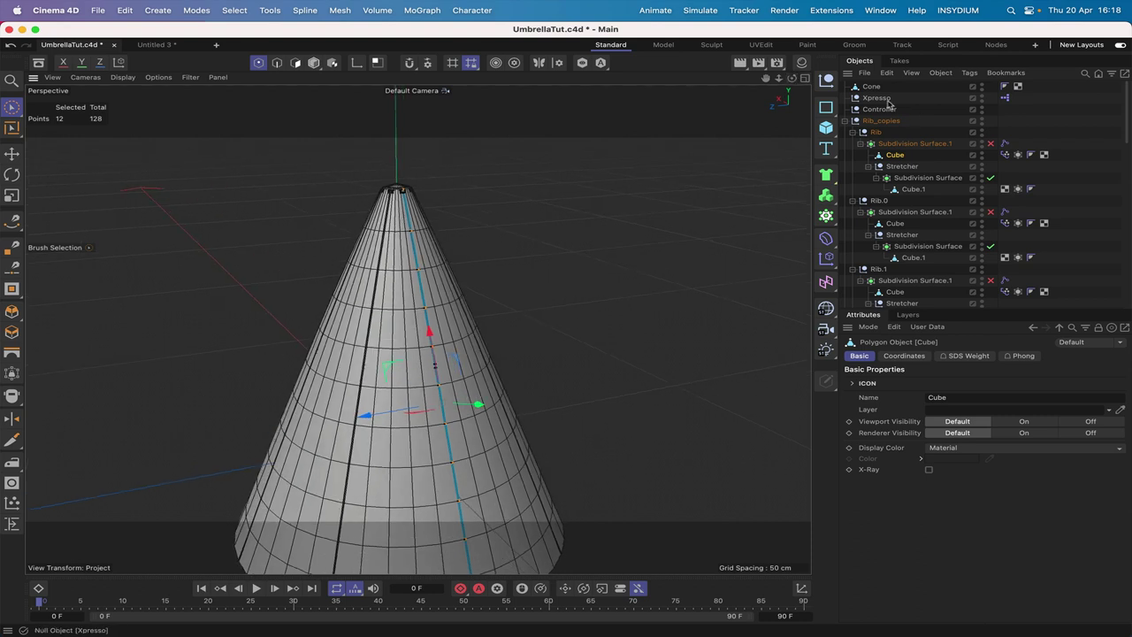
left_click(872, 85)
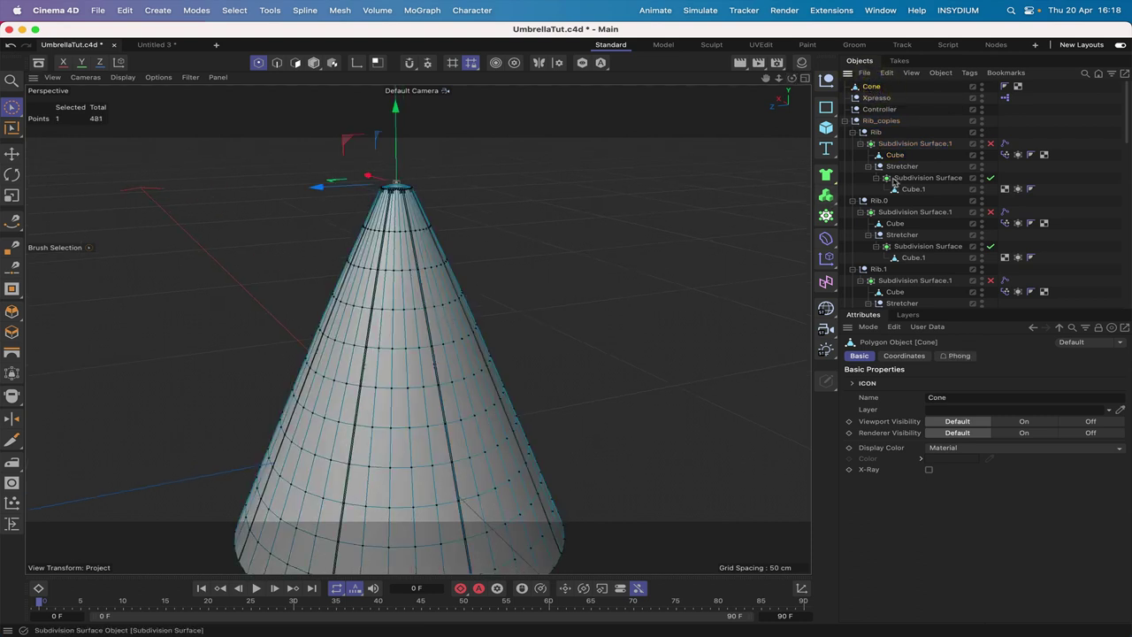
left_click(894, 155)
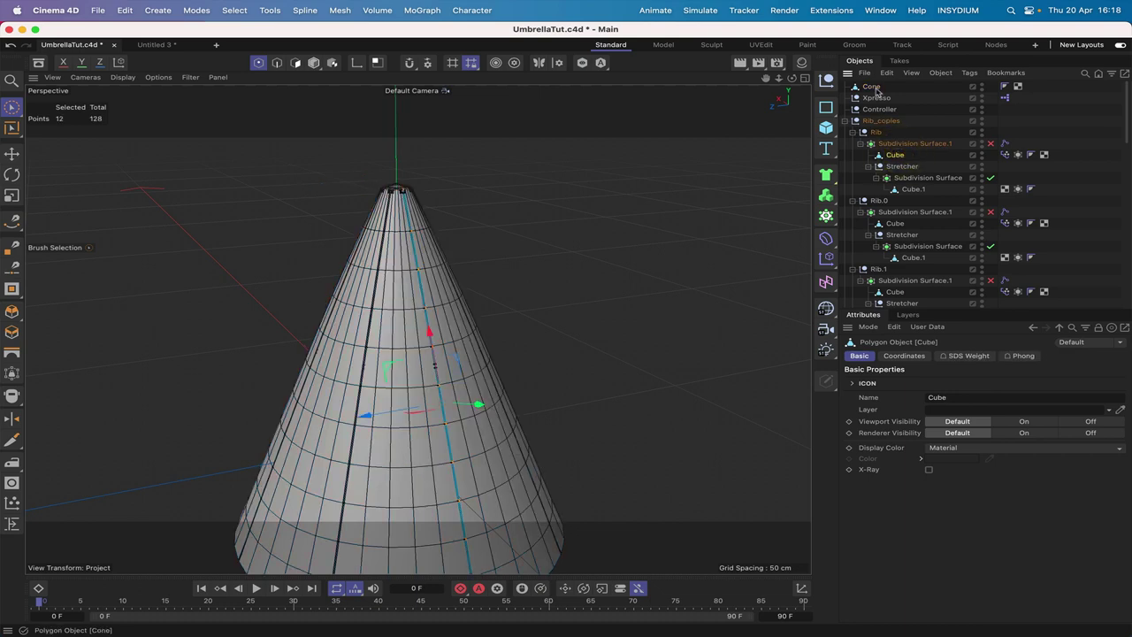
- Loop-select the Cone's column of points along the first rib and remove the apex point from the selection
left_click(873, 86)
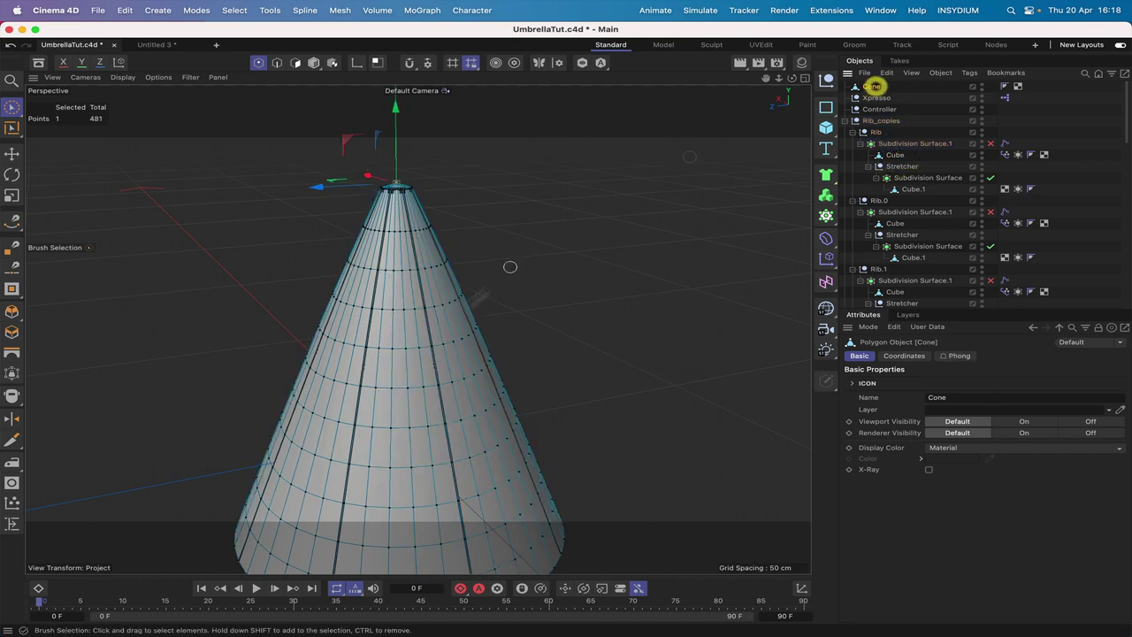
key("u")
key("l")
left_click(427, 326)
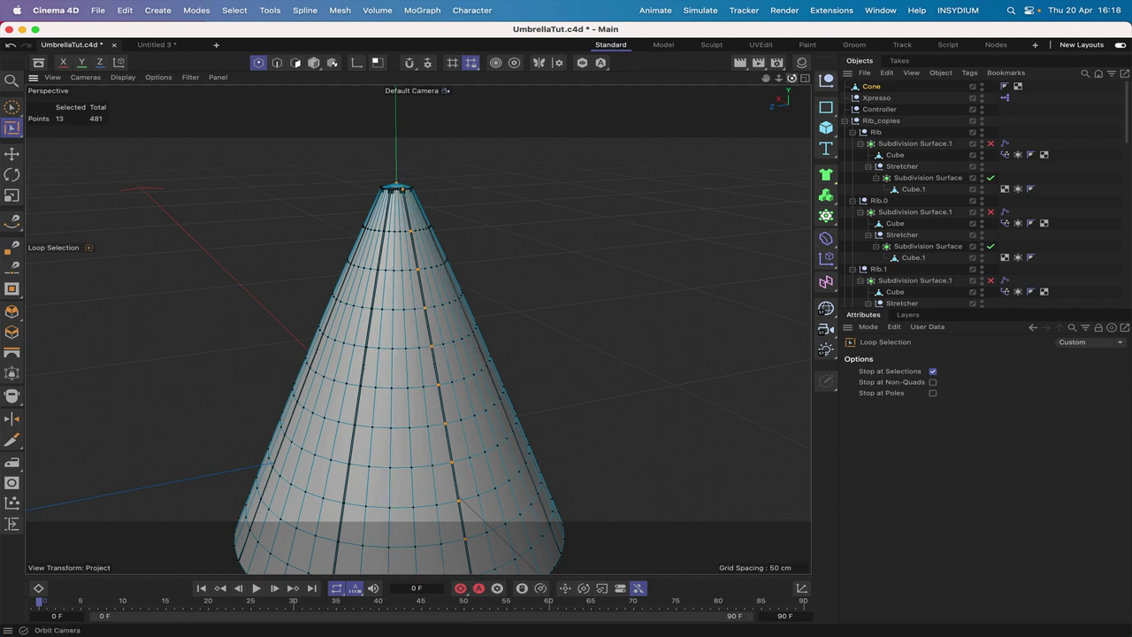
left_click_drag(792, 77, 791, 115)
left_click_drag(766, 78, 771, 184)
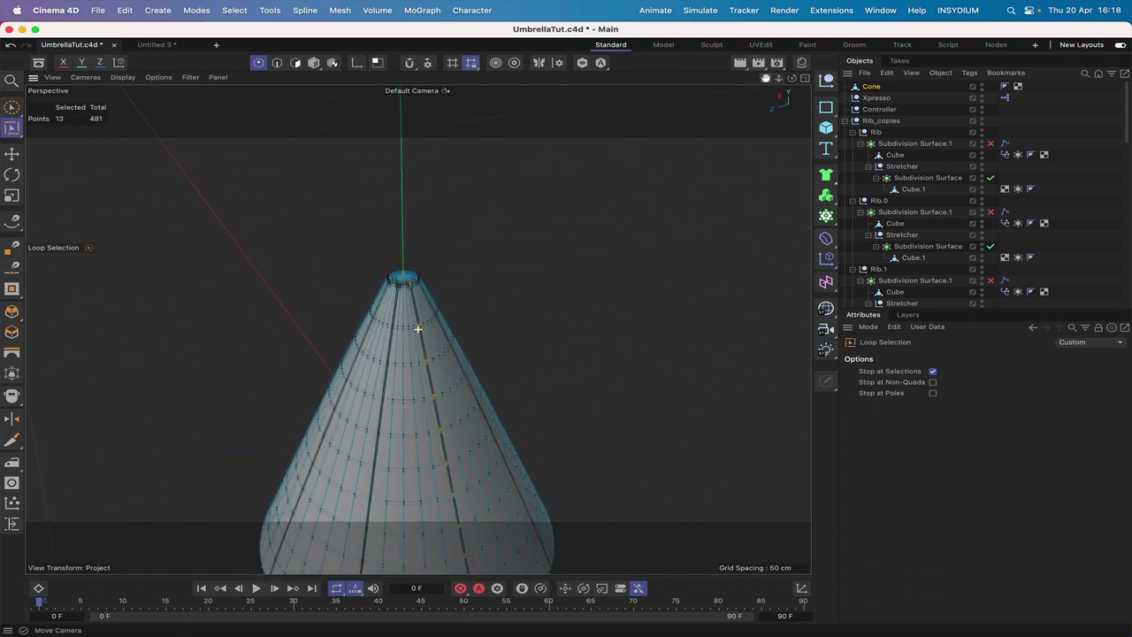
scroll(418, 329, "up", 5)
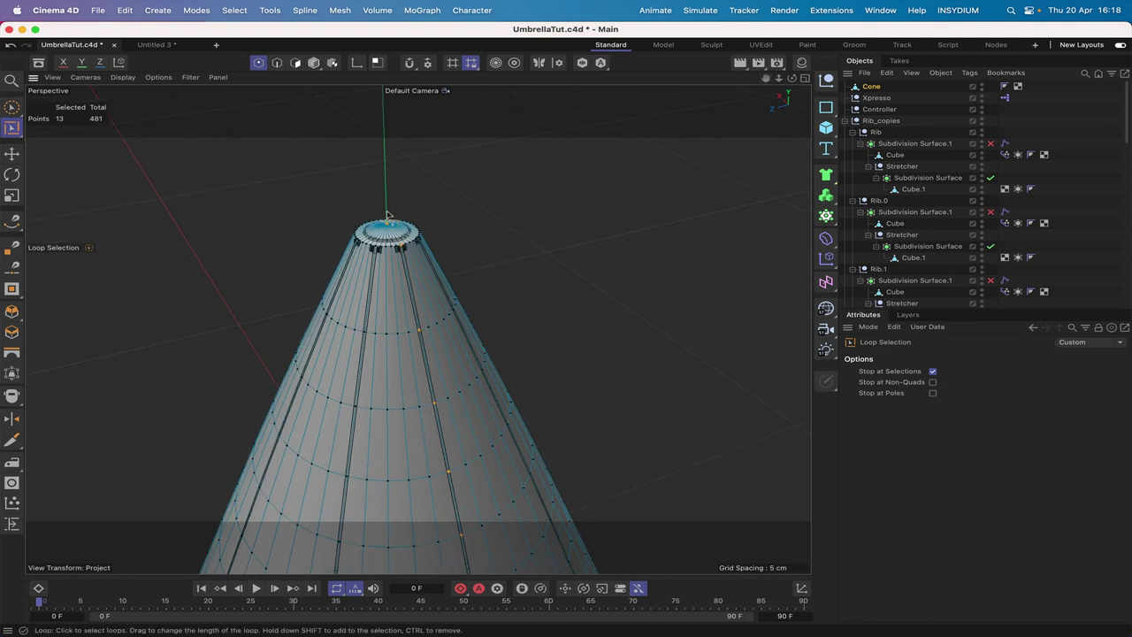
left_click(12, 106)
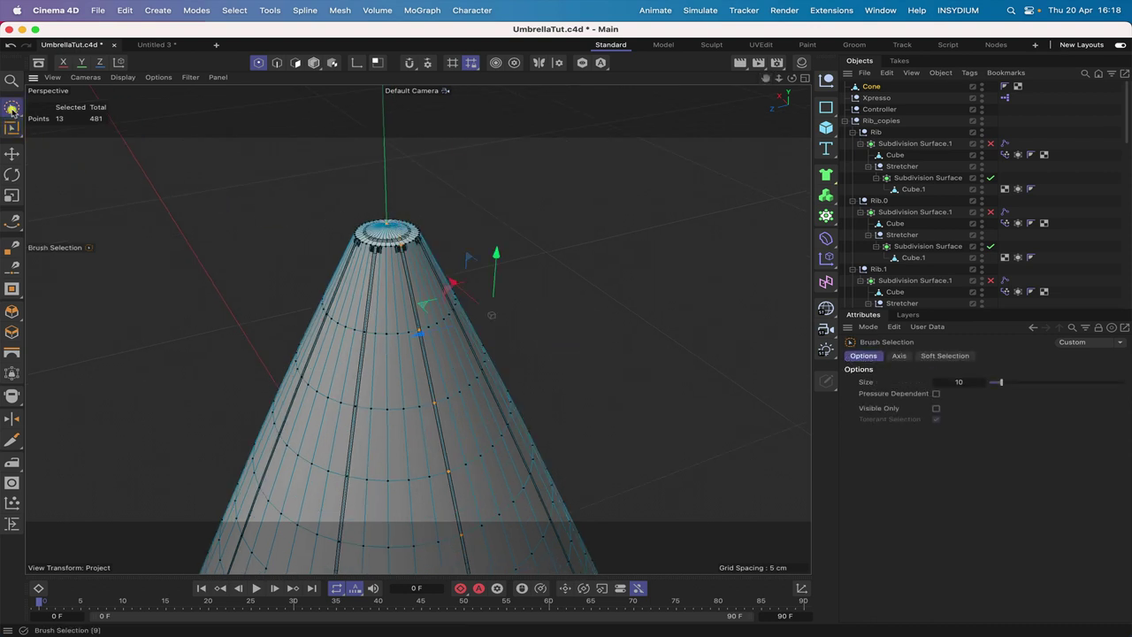
left_click(386, 225, "ctrl")
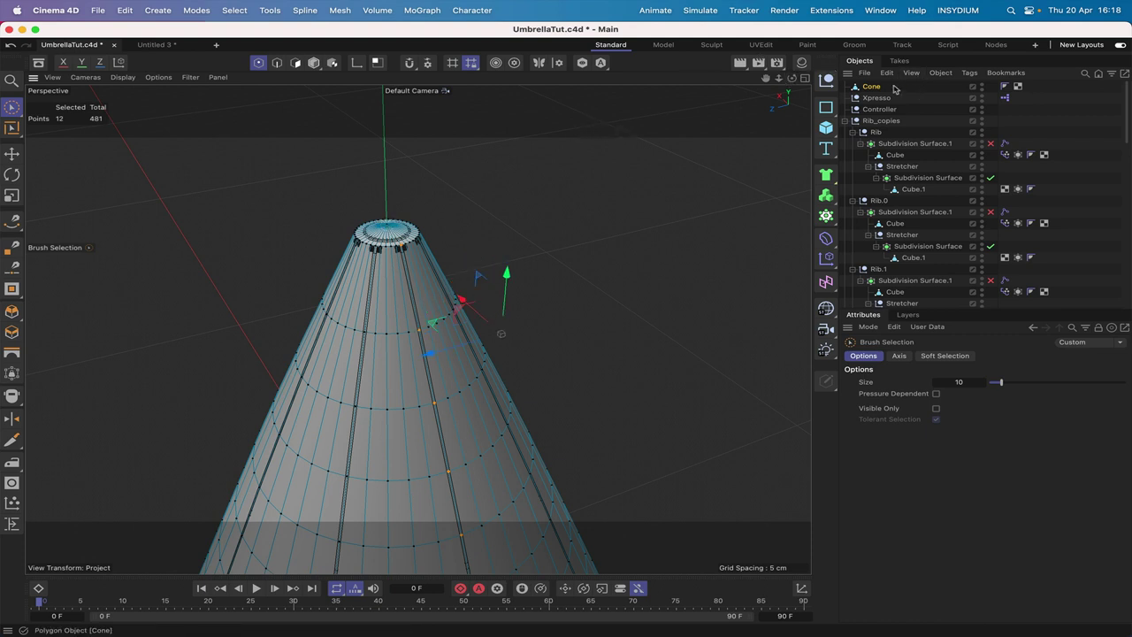
- Add a Cloth simulation tag to the Cone and set its surface Stretchiness to 1
left_click(970, 75)
mouse_move(1004, 244)
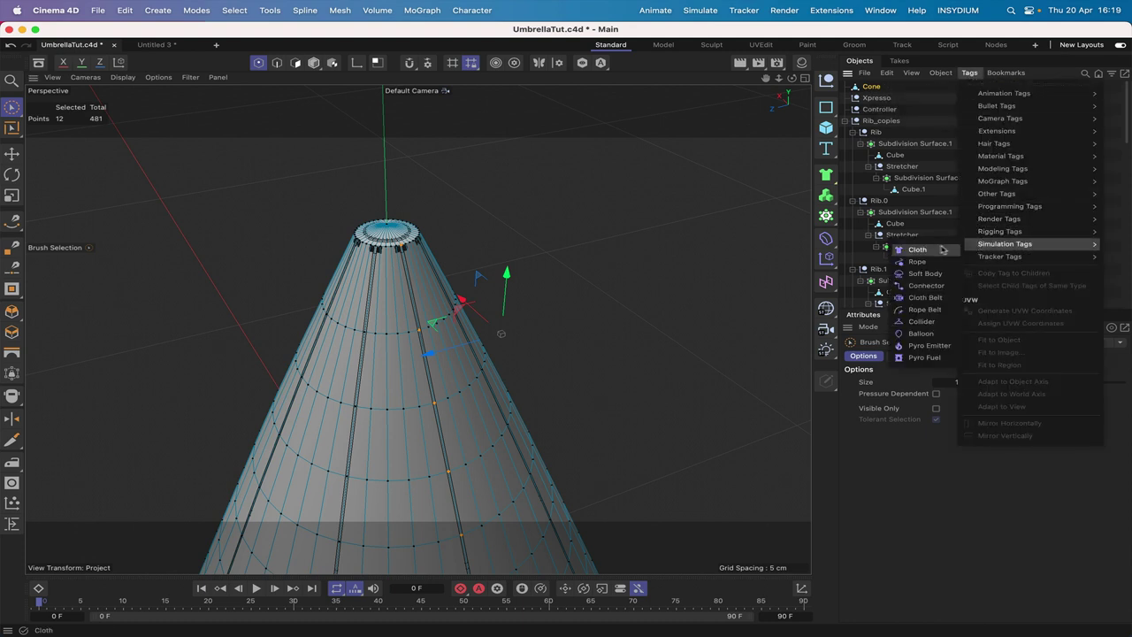
left_click(931, 250)
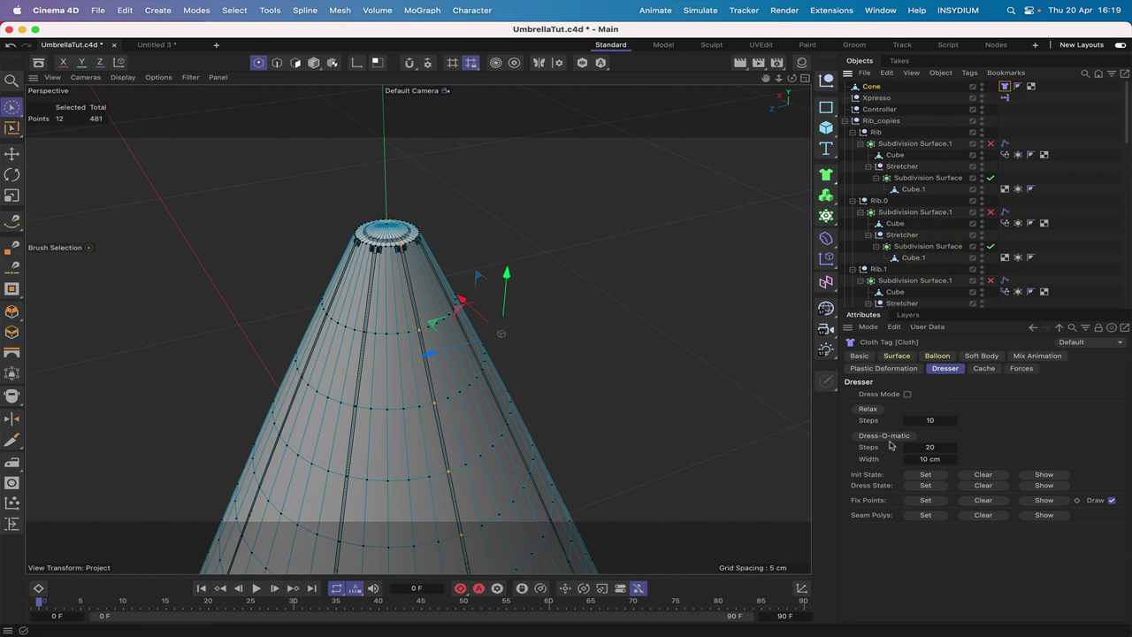
left_click(896, 355)
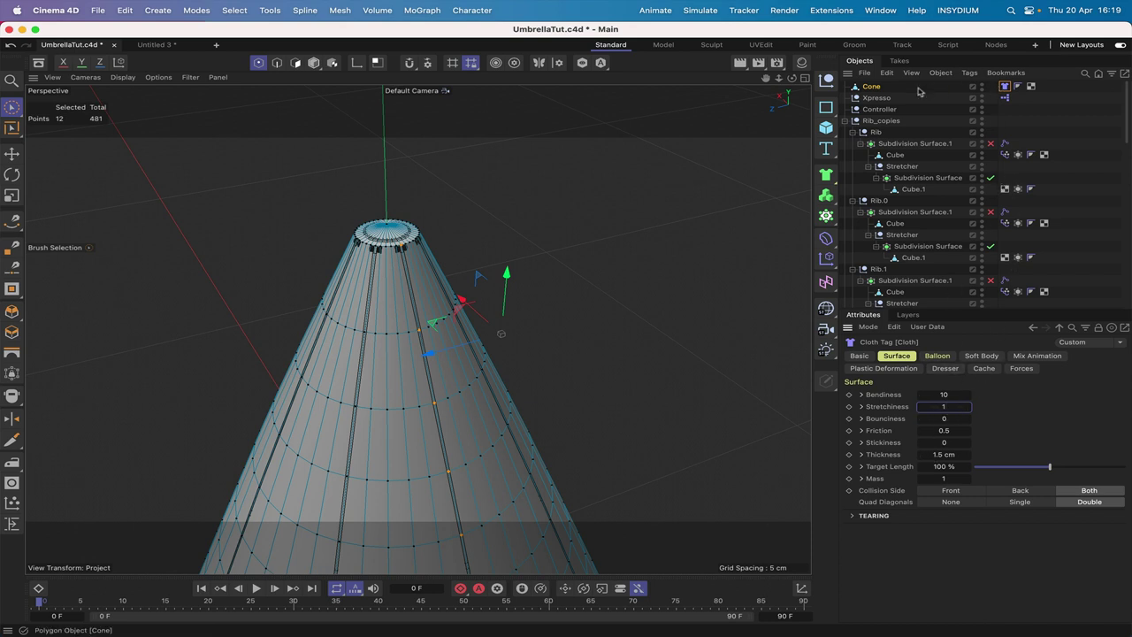
- Add a Cloth Belt simulation tag to the Cone
left_click(969, 74)
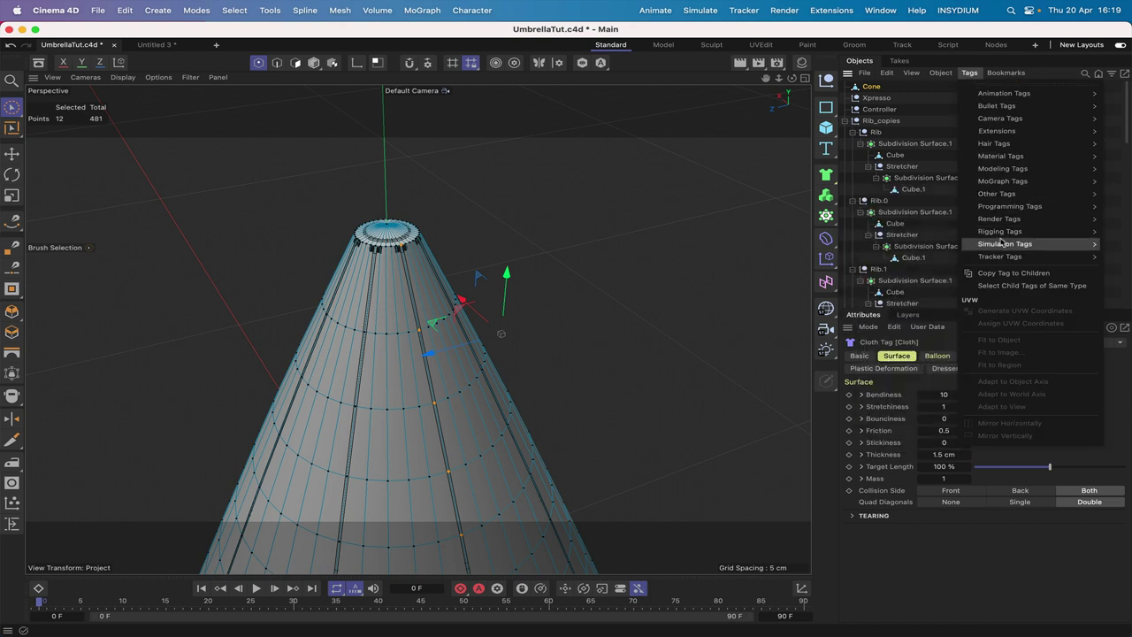
mouse_move(1004, 244)
left_click(924, 297)
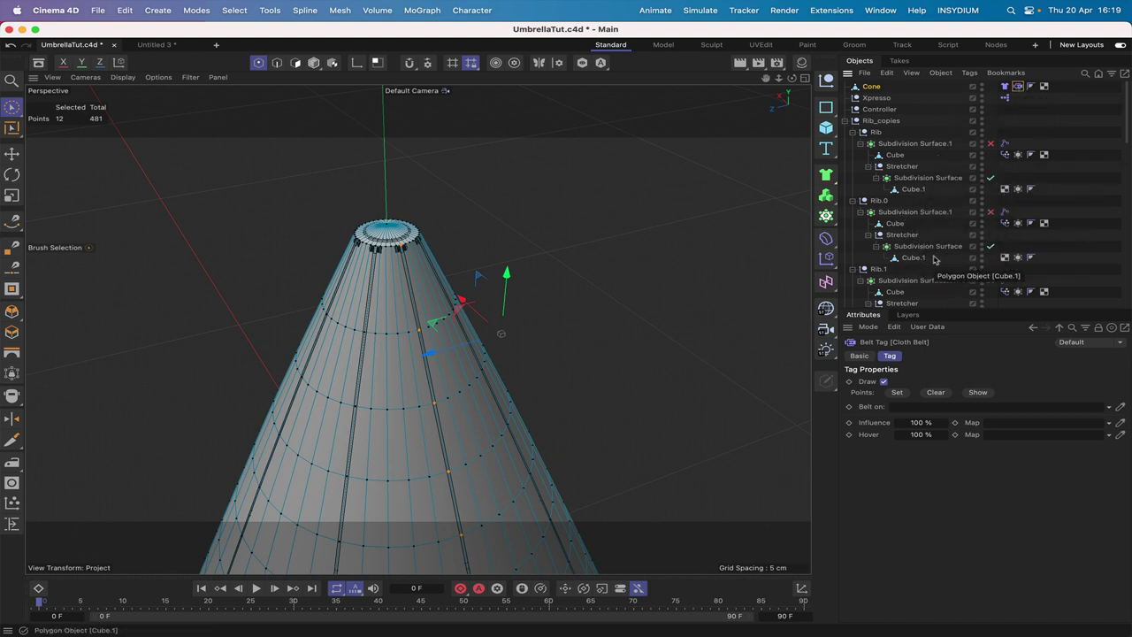
- Link the Cloth Belt tag to the first rib's Cube and set the Cone's selected column of points as belt points
left_click(894, 294)
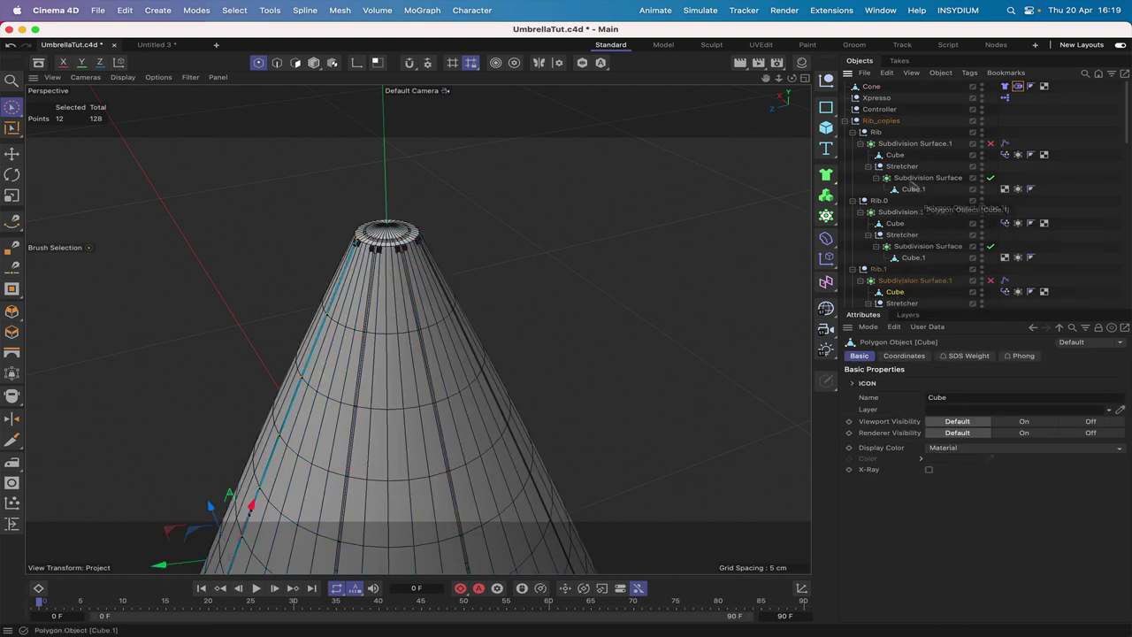
left_click(895, 155)
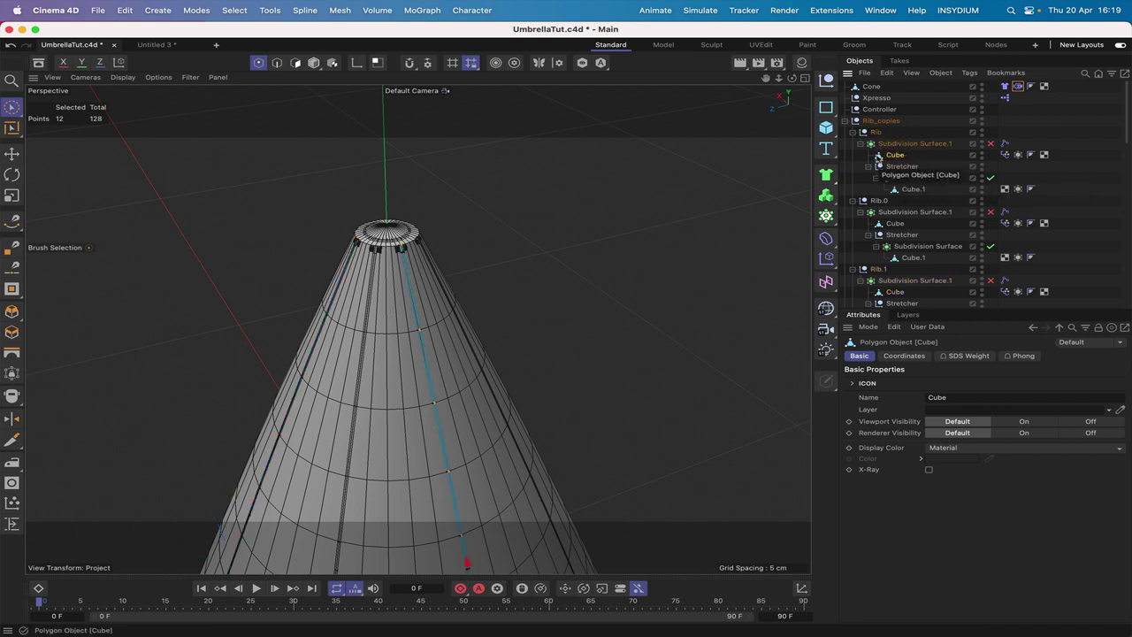
left_click(871, 86)
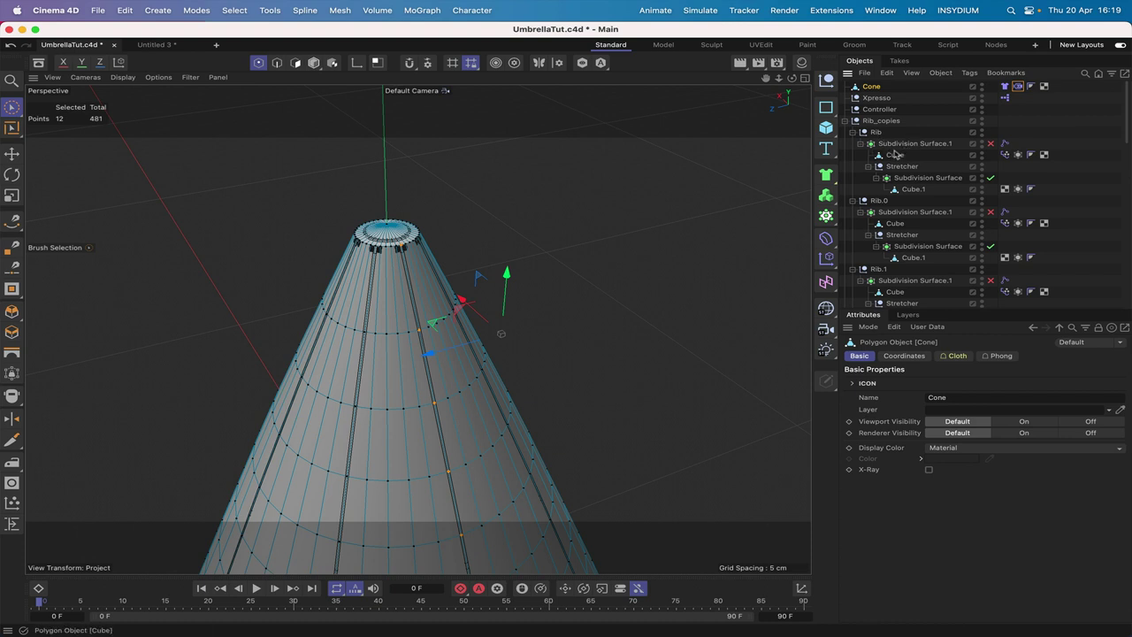
left_click(1018, 87)
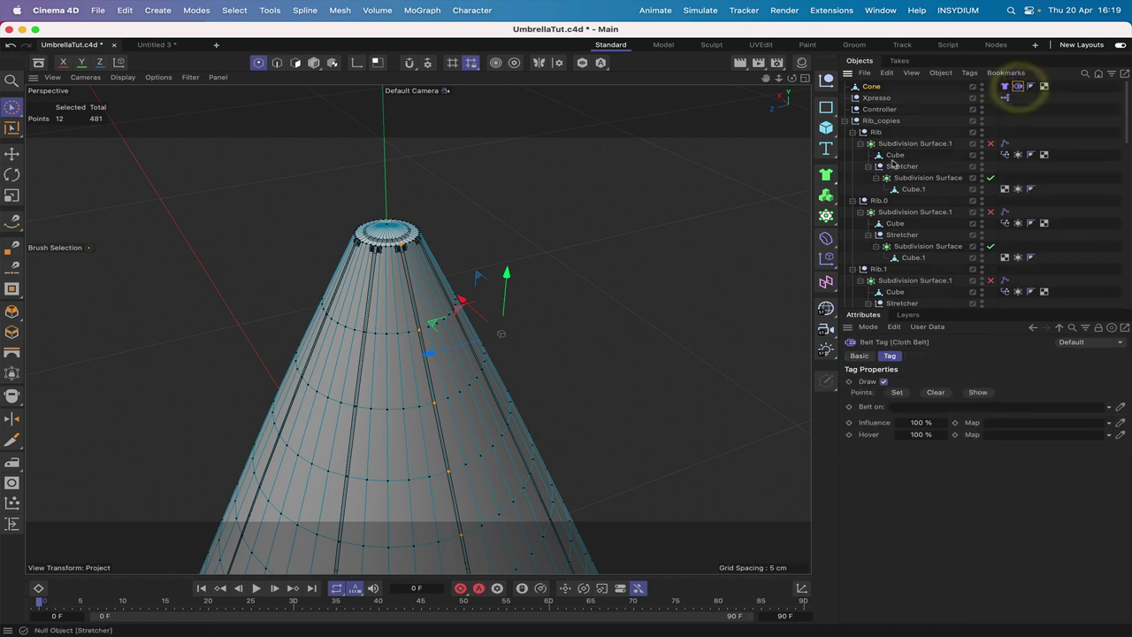
left_click(897, 392)
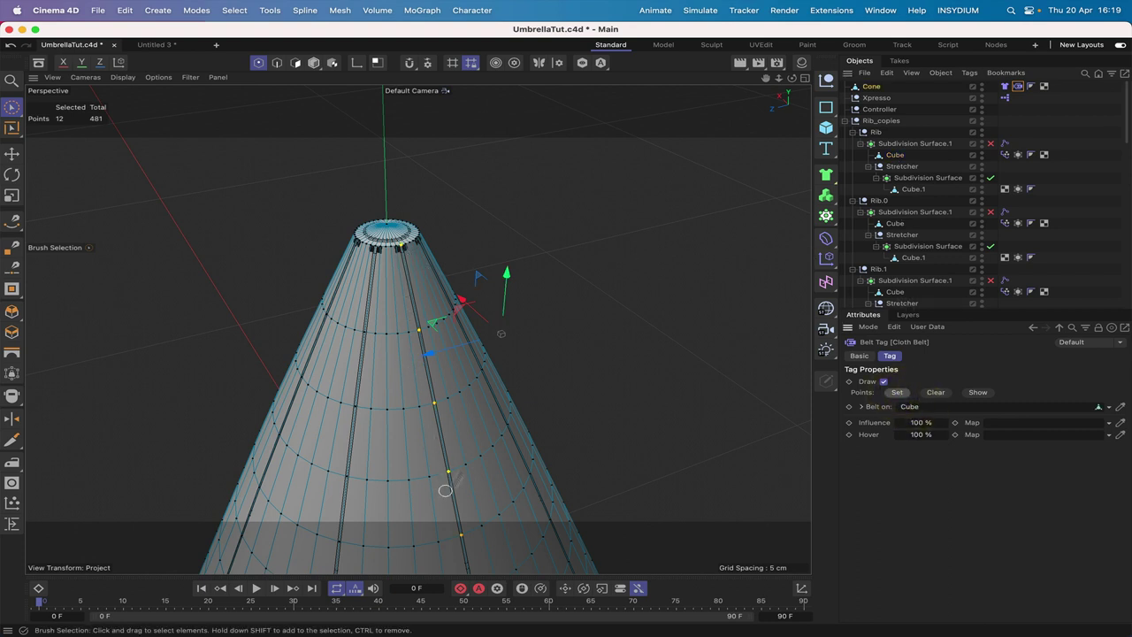
- Duplicate the Cloth Belt tag on the Cone and clear the copy's Belt on link
left_click_drag(766, 77, 776, 32)
right_click_drag(765, 78, 712, 78)
left_click_drag(766, 78, 771, 7)
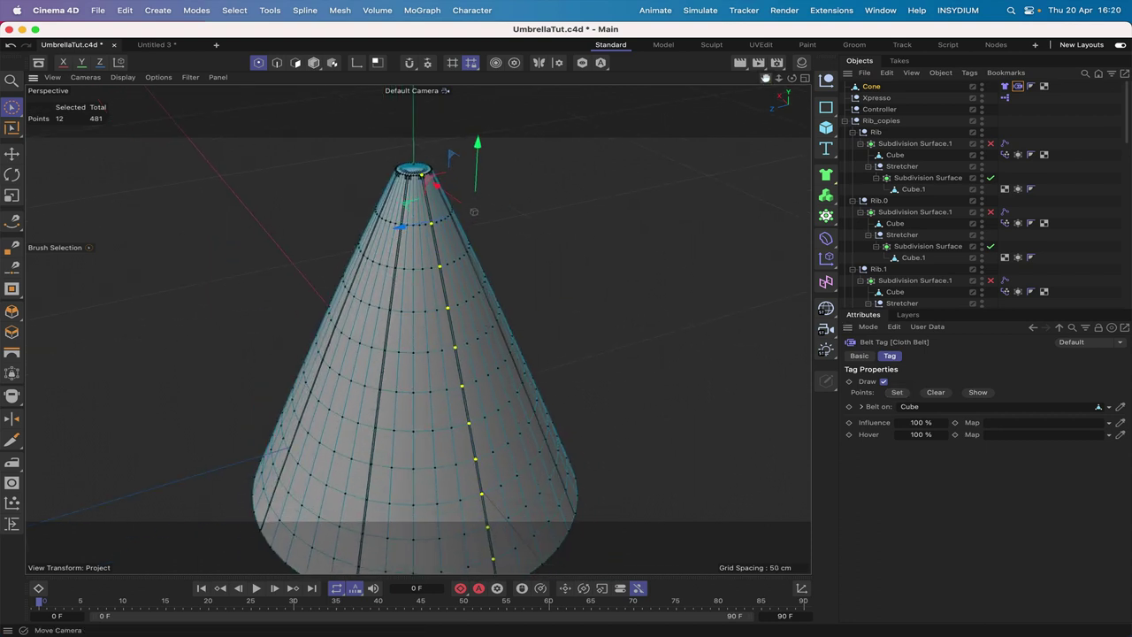
mouse_move(766, 78)
right_mouse_down()
mouse_move(739, 78)
mouse_move(761, 78)
right_mouse_up()
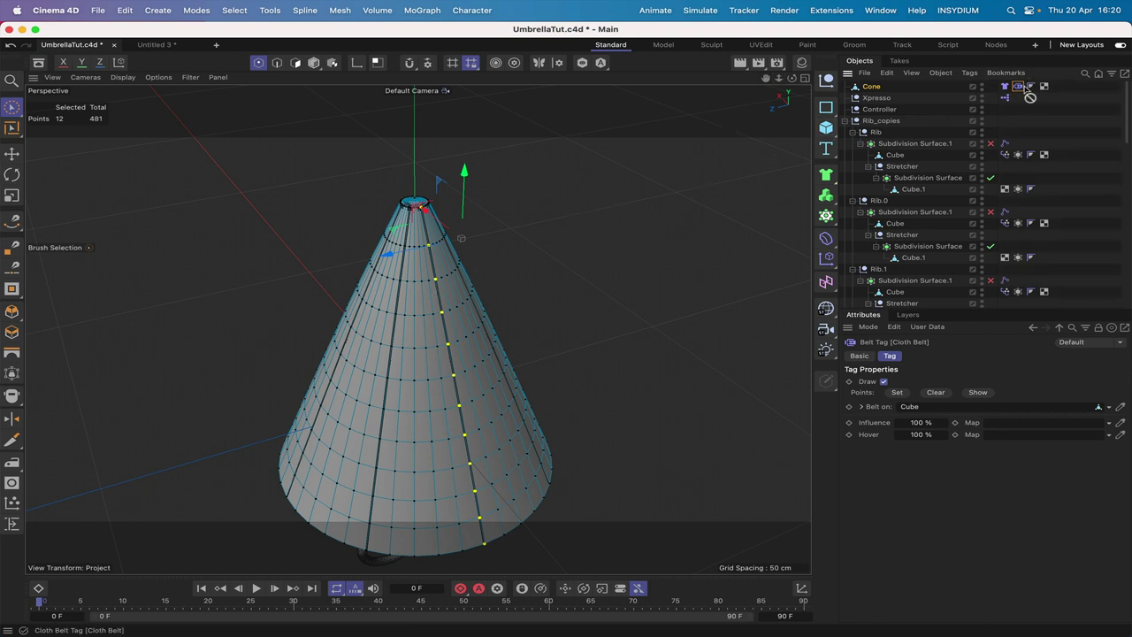
left_click_drag(1029, 88, 1031, 87, "ctrl")
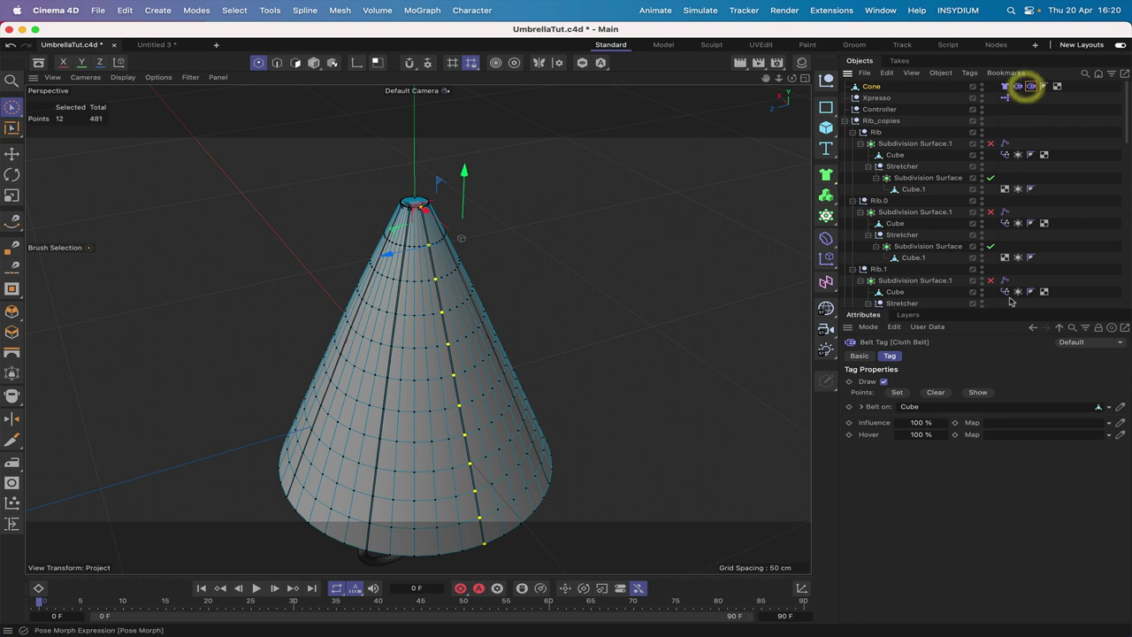
left_click(1108, 408)
left_click(1090, 424)
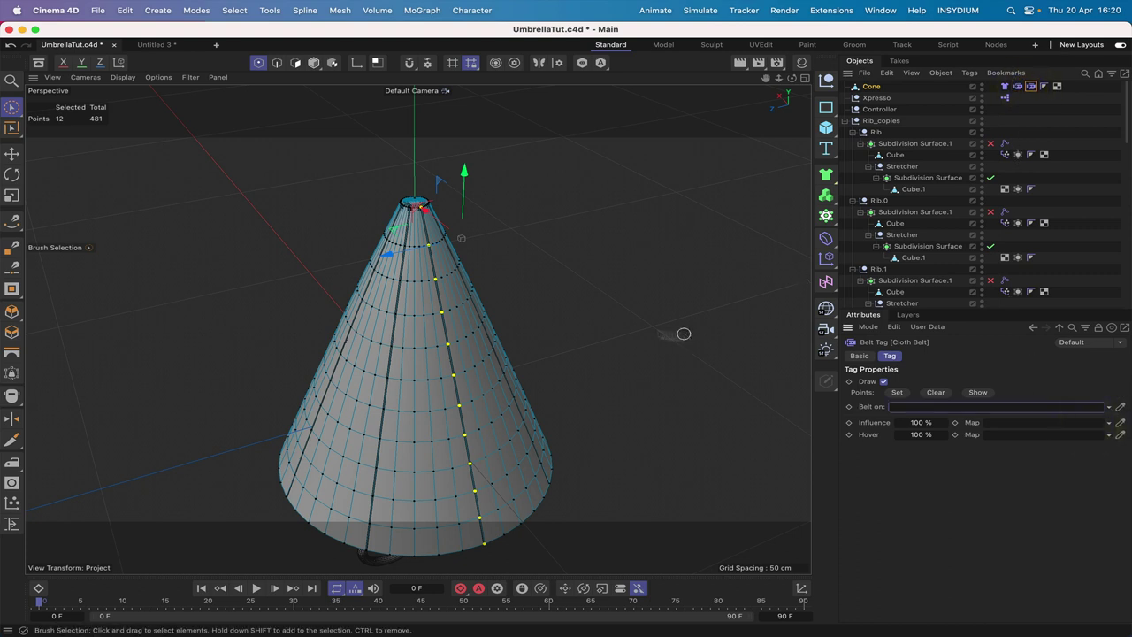
- Try adding the second rib's column of Cone points to the selection and belting the points to the Cube under Rib.0
key("u")
key("l")
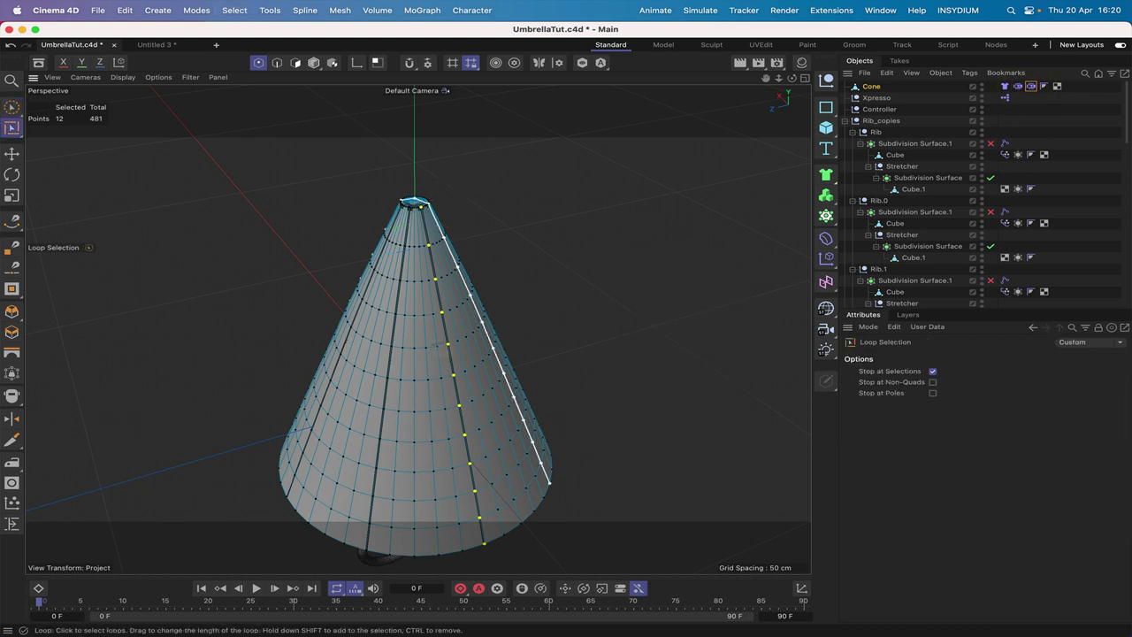
left_click(387, 362, "shift")
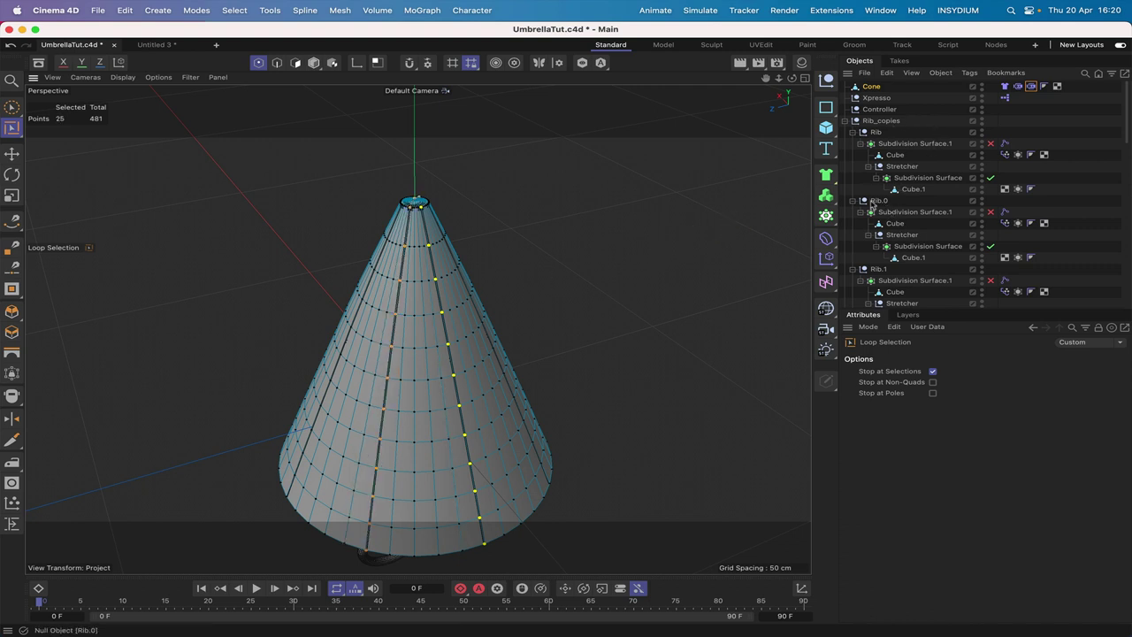
left_click(1032, 87)
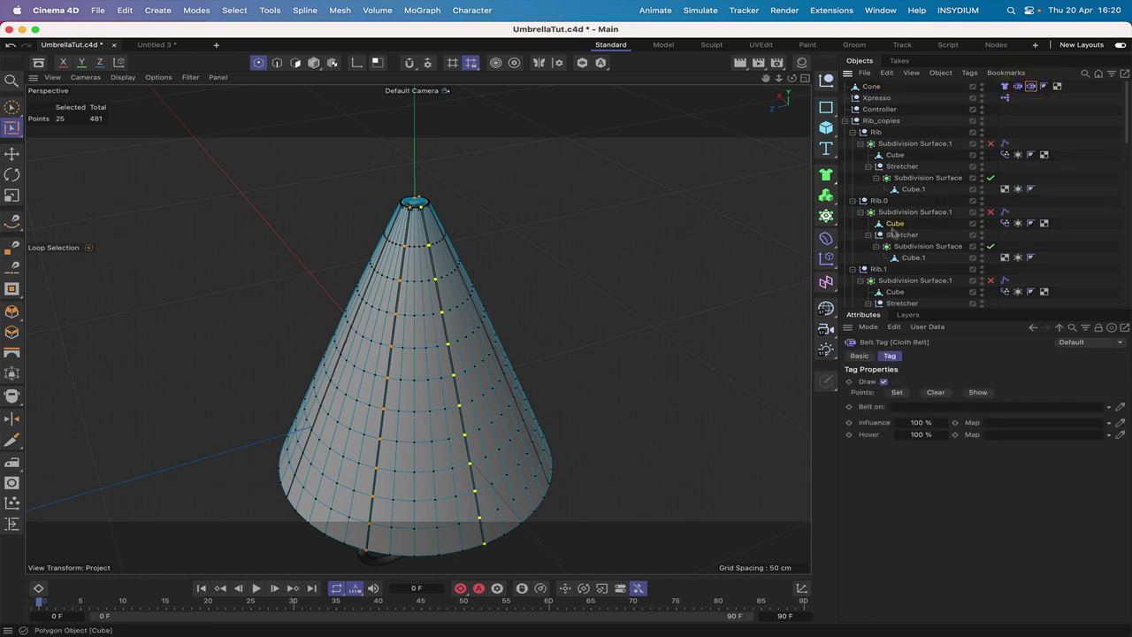
left_click_drag(927, 416, 928, 406)
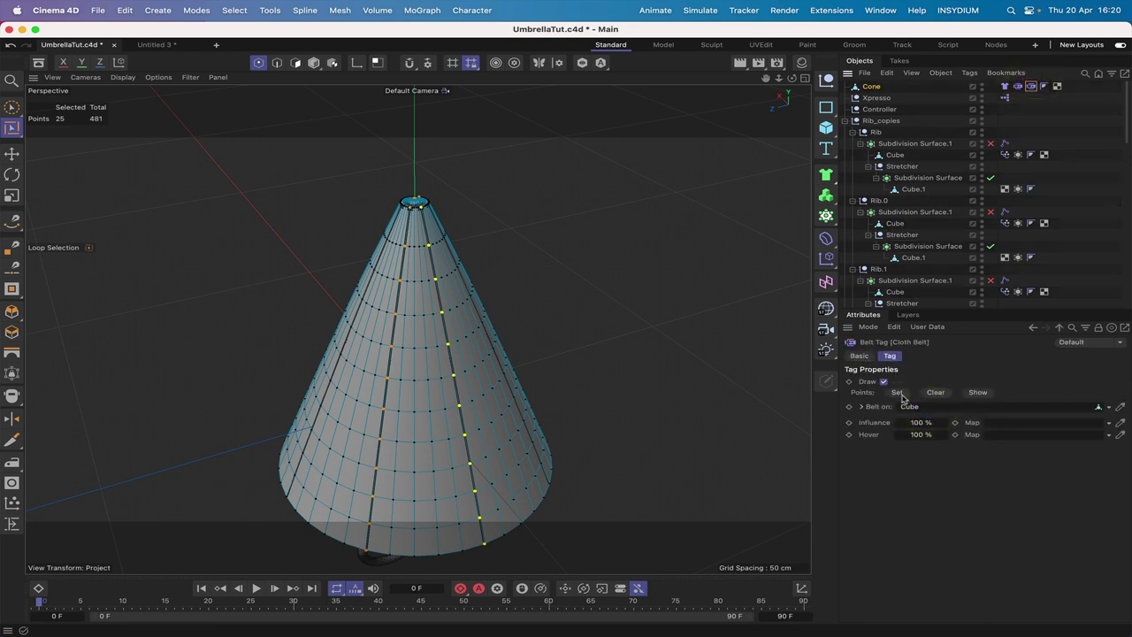
left_click(898, 393)
- Delete the duplicated Cloth Belt tag from the Cone
mouse_move(767, 82)
left_mouse_down()
mouse_move(790, 78)
mouse_move(769, 77)
left_mouse_up()
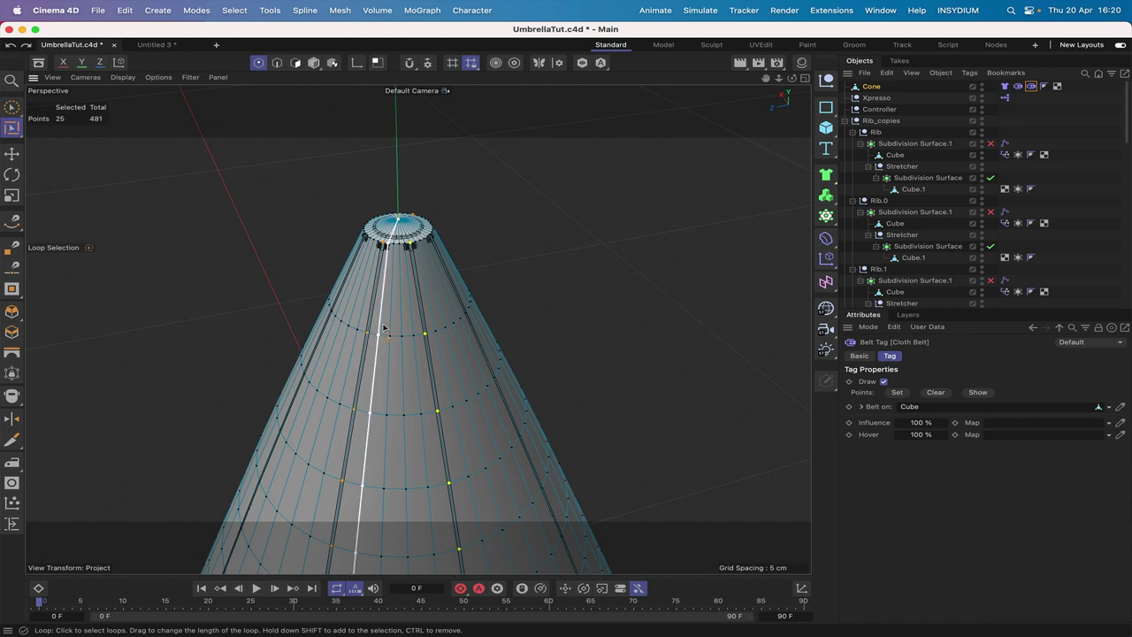
key("u")
key("l")
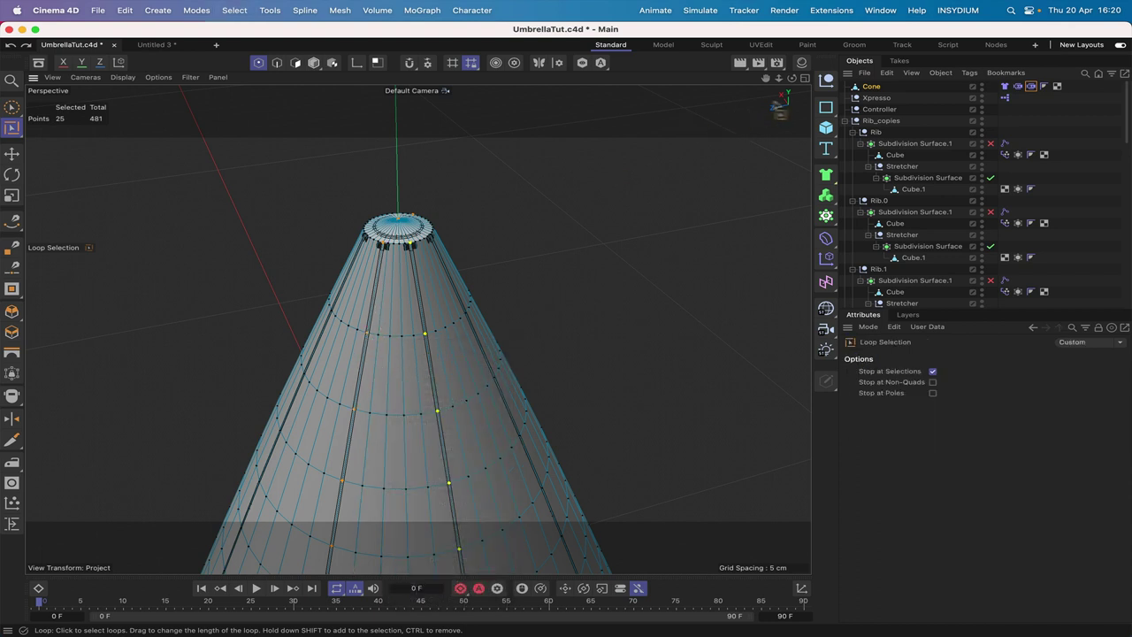
left_click(1030, 87)
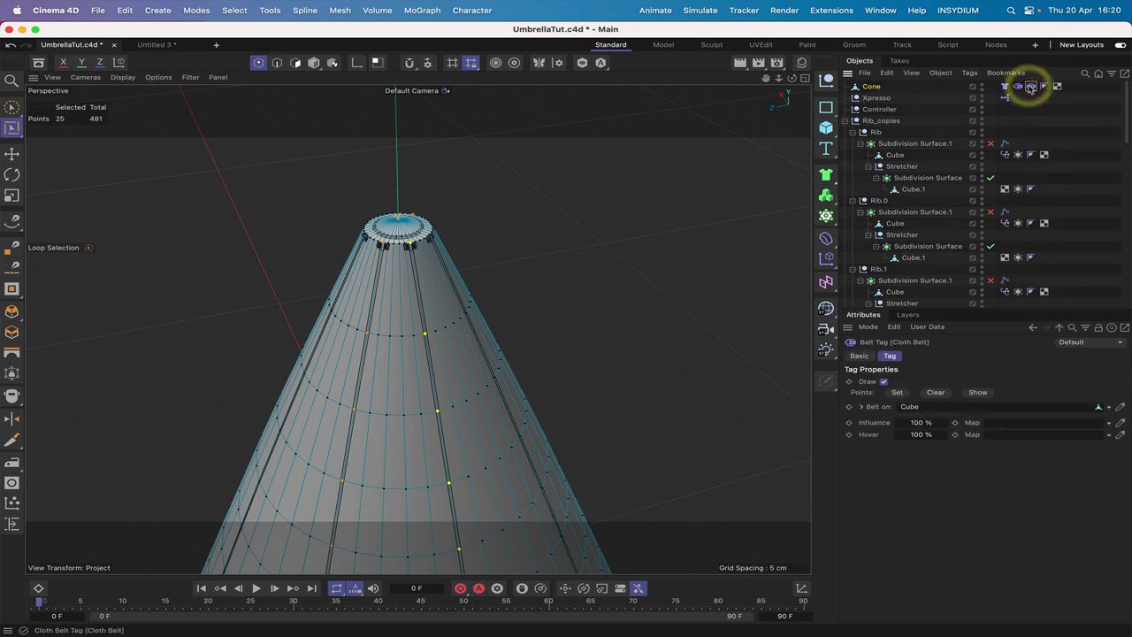
key("Delete")
- Turn off Stop at Selections for Loop Selection and deselect all of the Cone's points
left_click(871, 87)
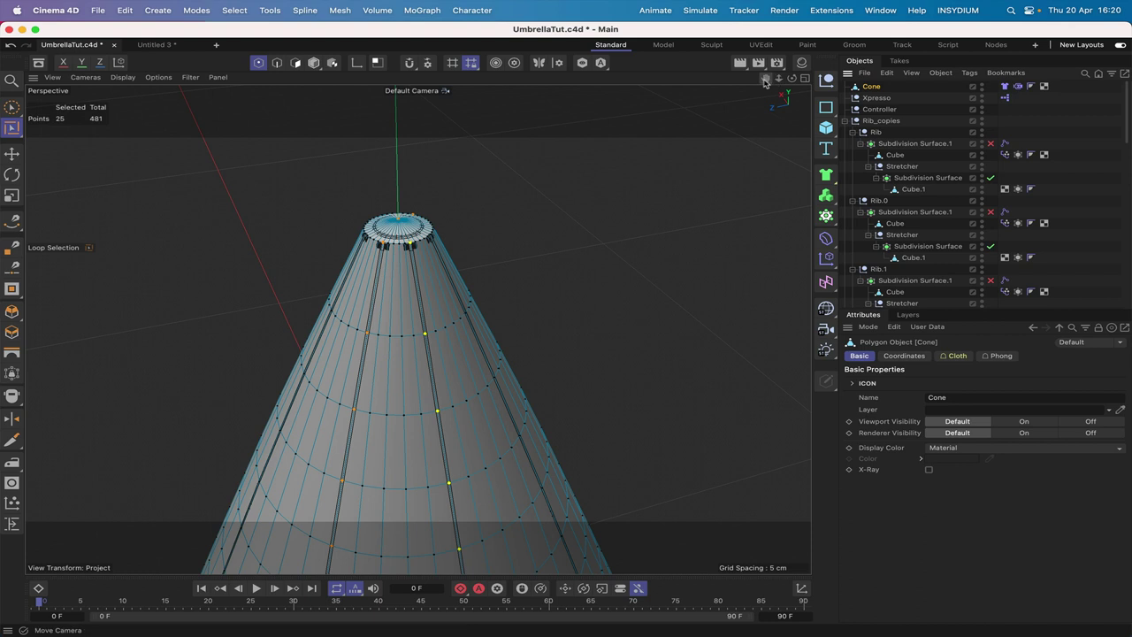
left_click_drag(765, 82, 765, 82)
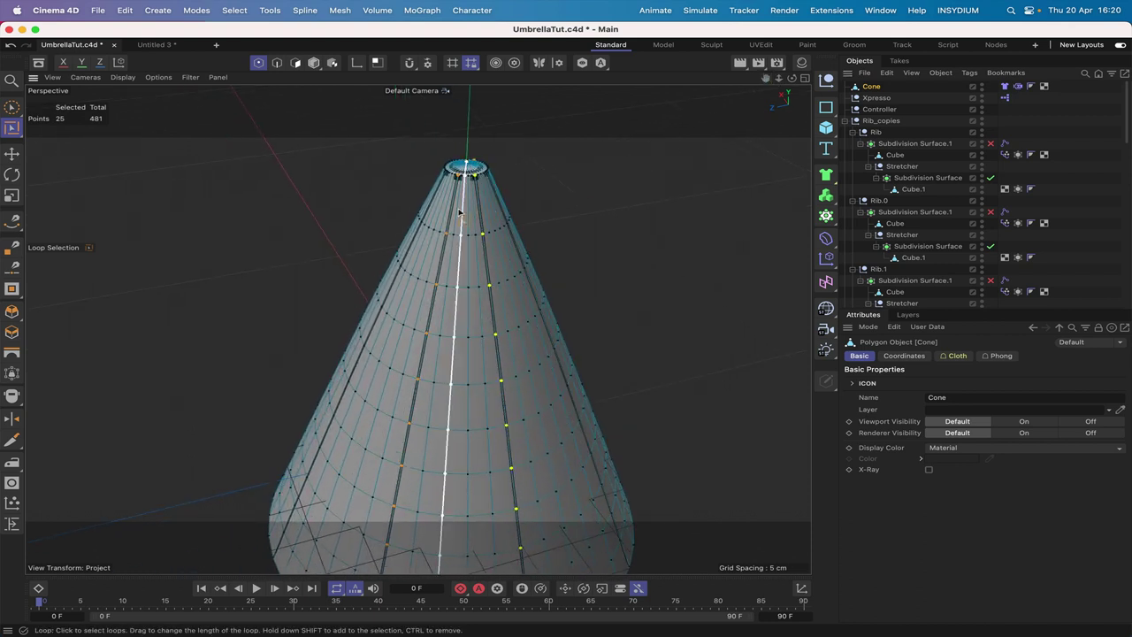
left_click_drag(766, 78, 801, 122)
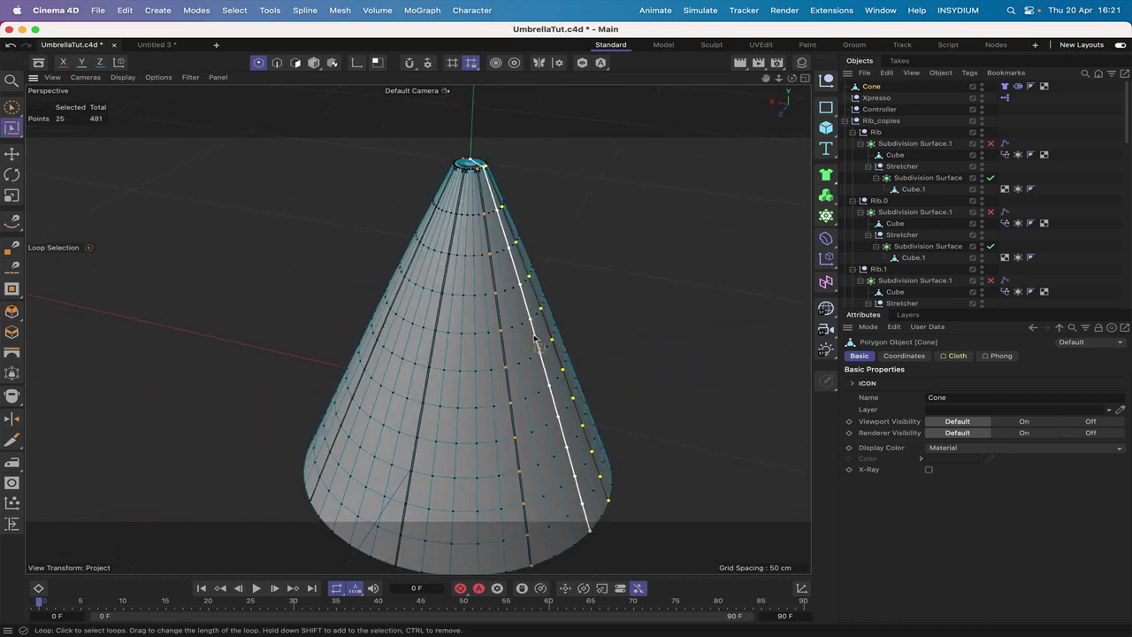
key("u")
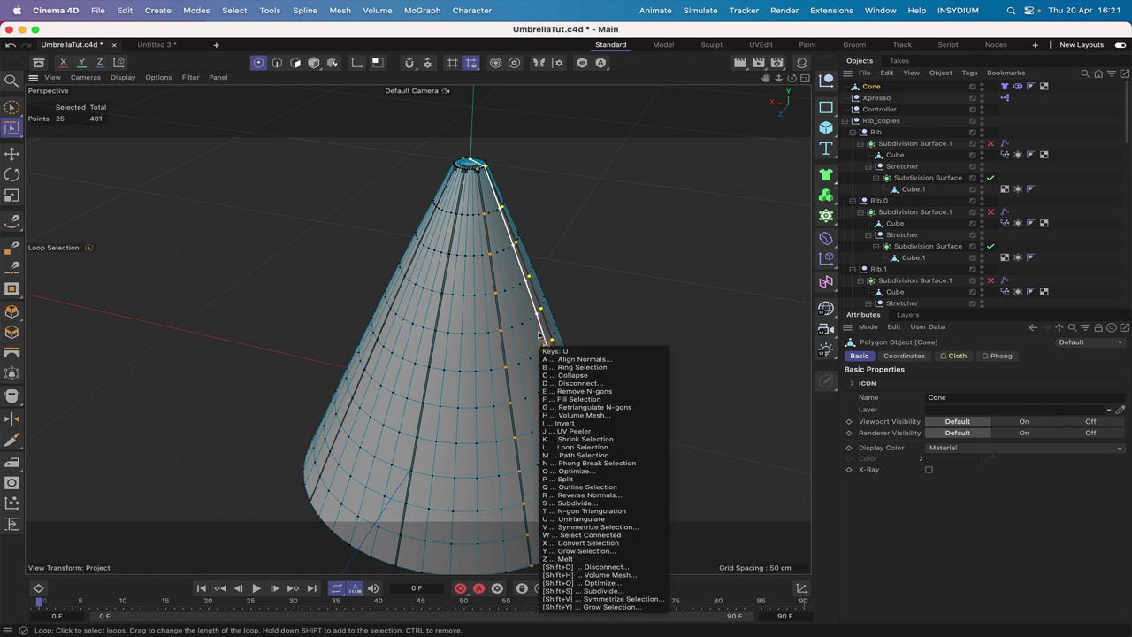
key("l")
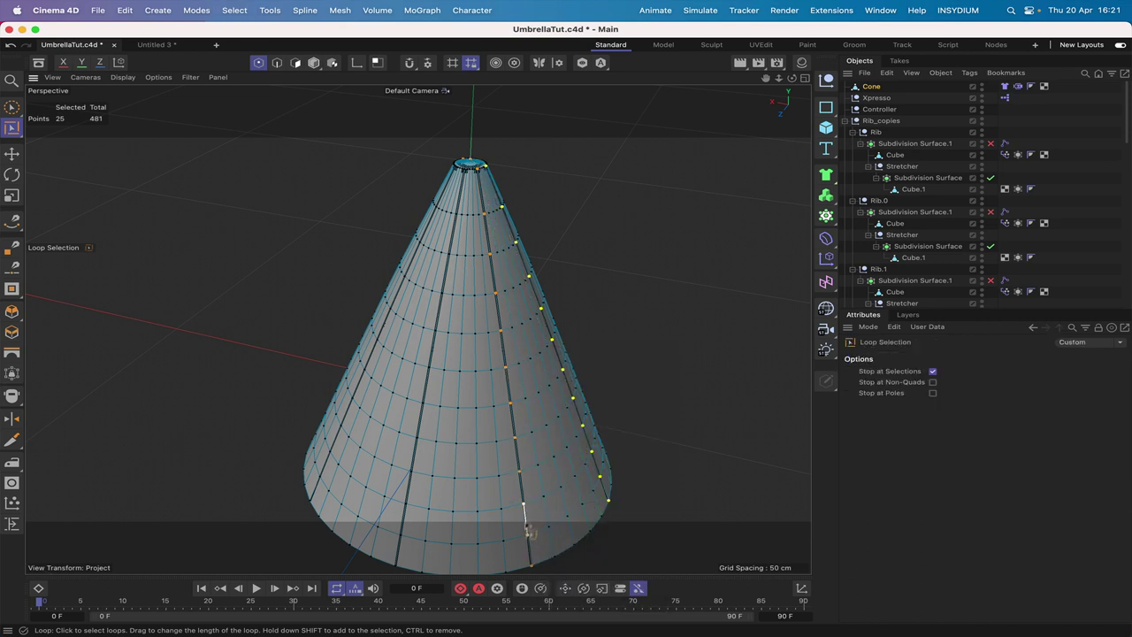
left_click(932, 371)
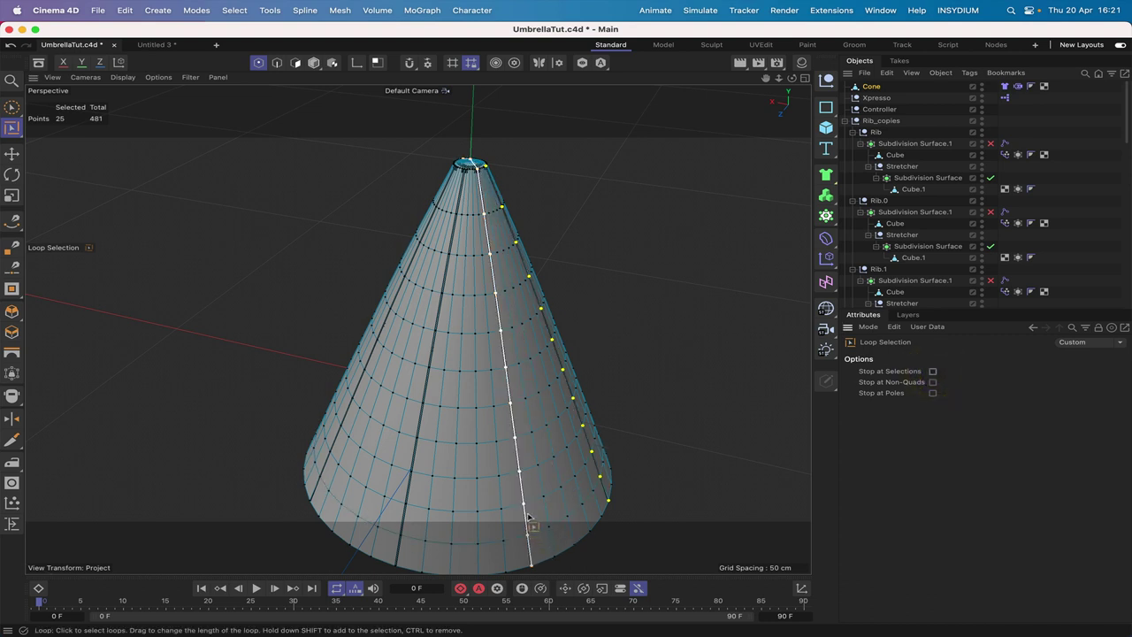
key("super+shift+a")
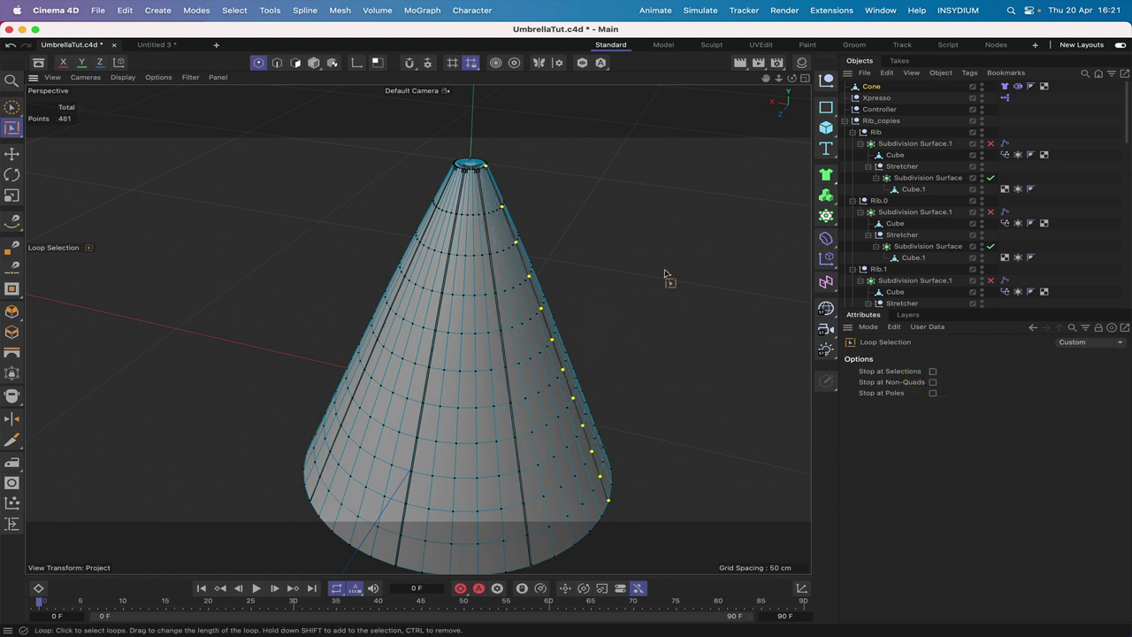
- Enable Stop at Poles and loop-select the Cone's column of points along the second rib
left_click_drag(791, 78, 973, 69)
left_click_drag(751, 82, 723, 86)
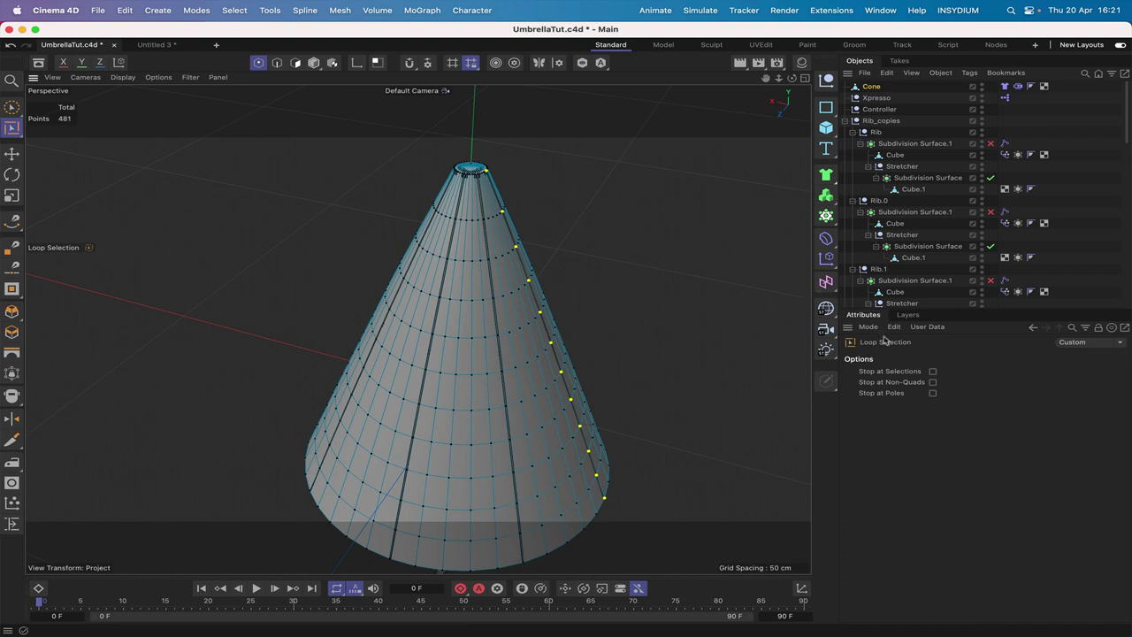
left_click(933, 396)
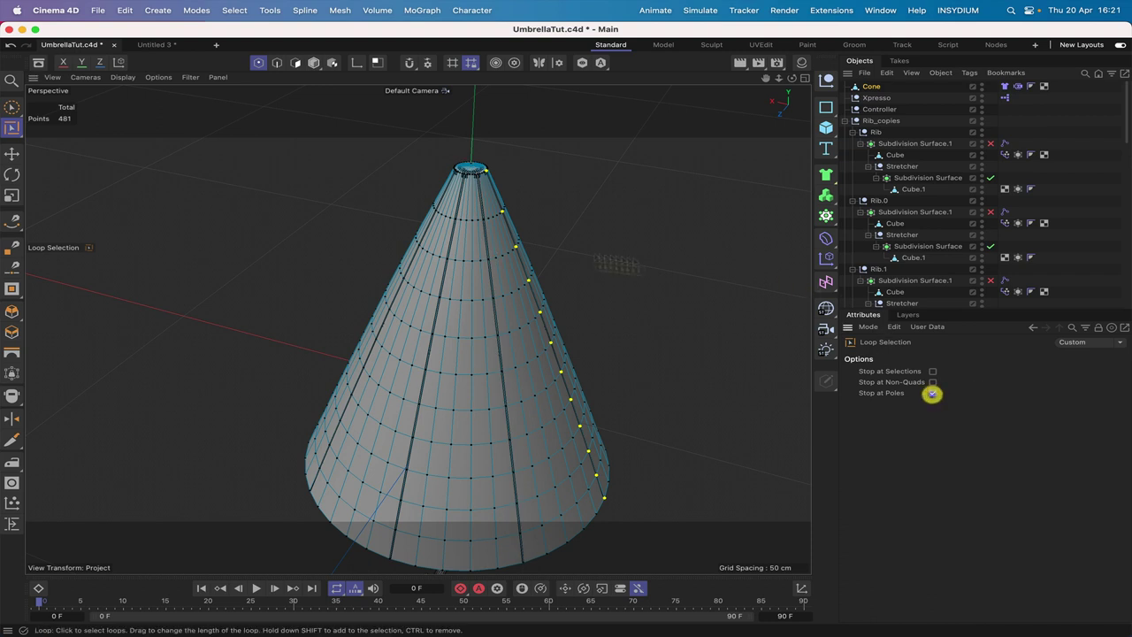
left_click(500, 274)
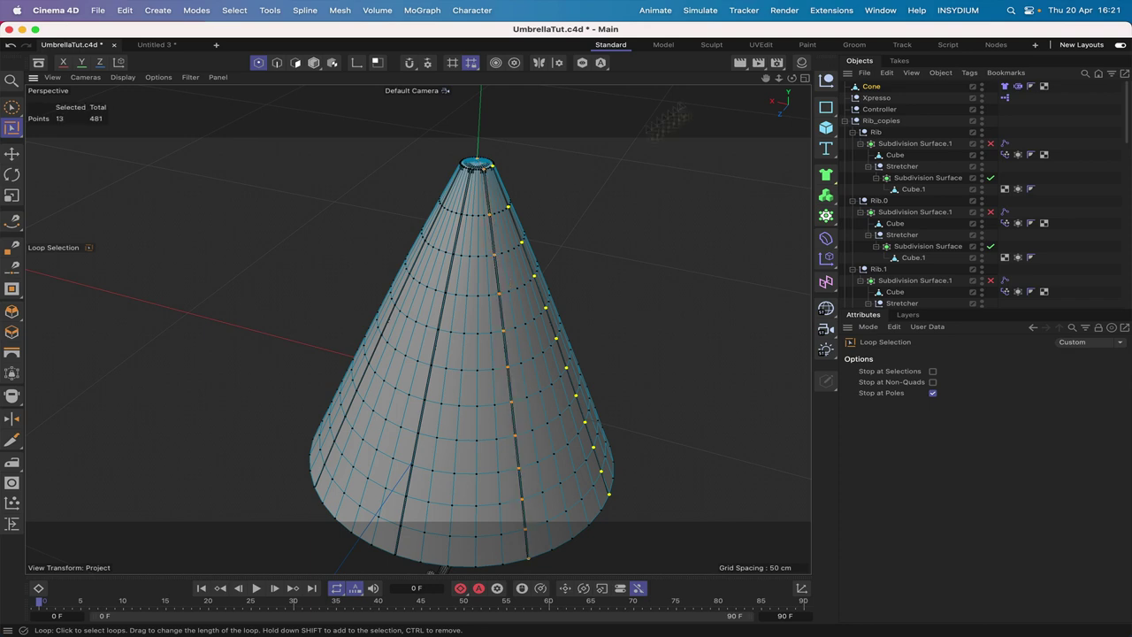
- Remove the Cone's apex point from the second rib's column selection with Brush Selection
left_click_drag(792, 77, 810, 152)
left_click_drag(793, 81, 576, 273)
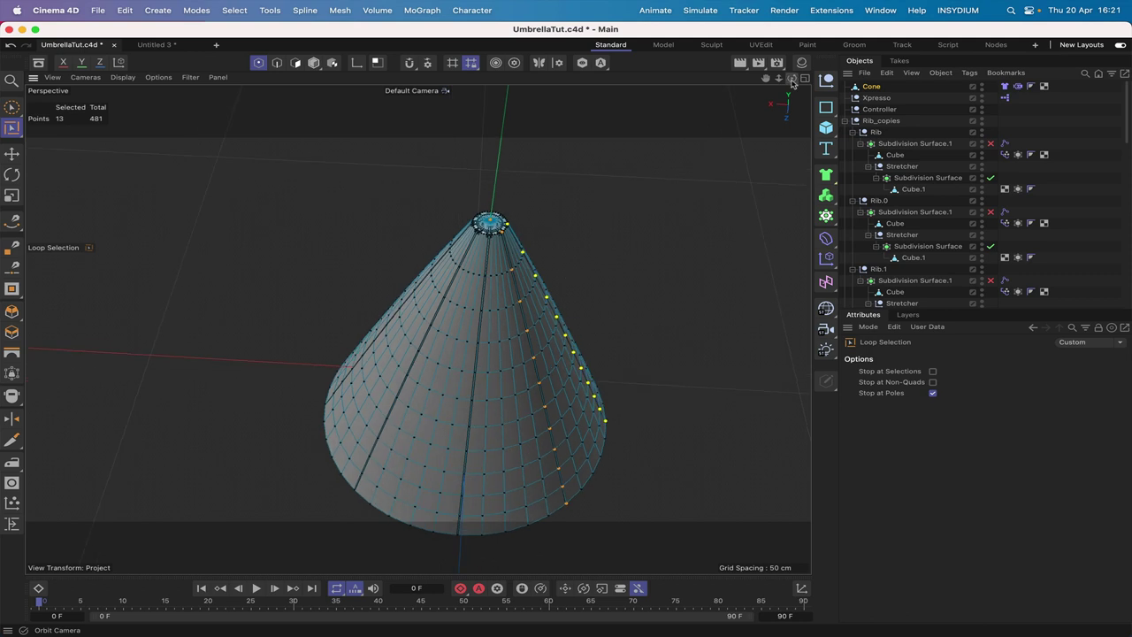
left_click_drag(765, 79, 723, 219)
right_click_drag(765, 79, 576, 386)
left_click_drag(575, 386, 566, 328)
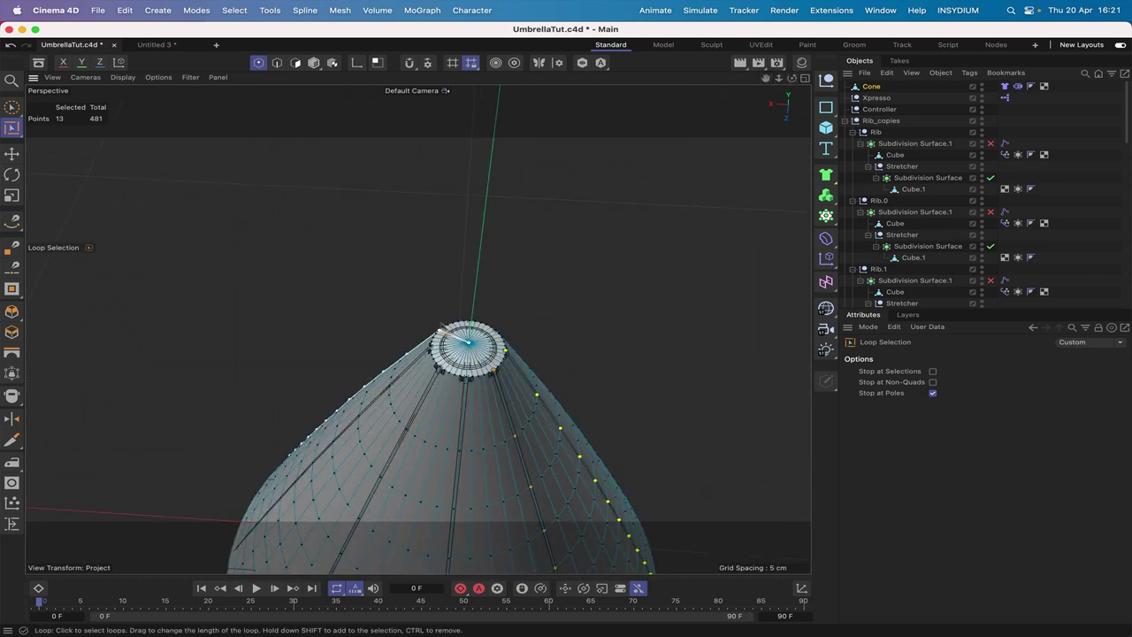
left_click(11, 106)
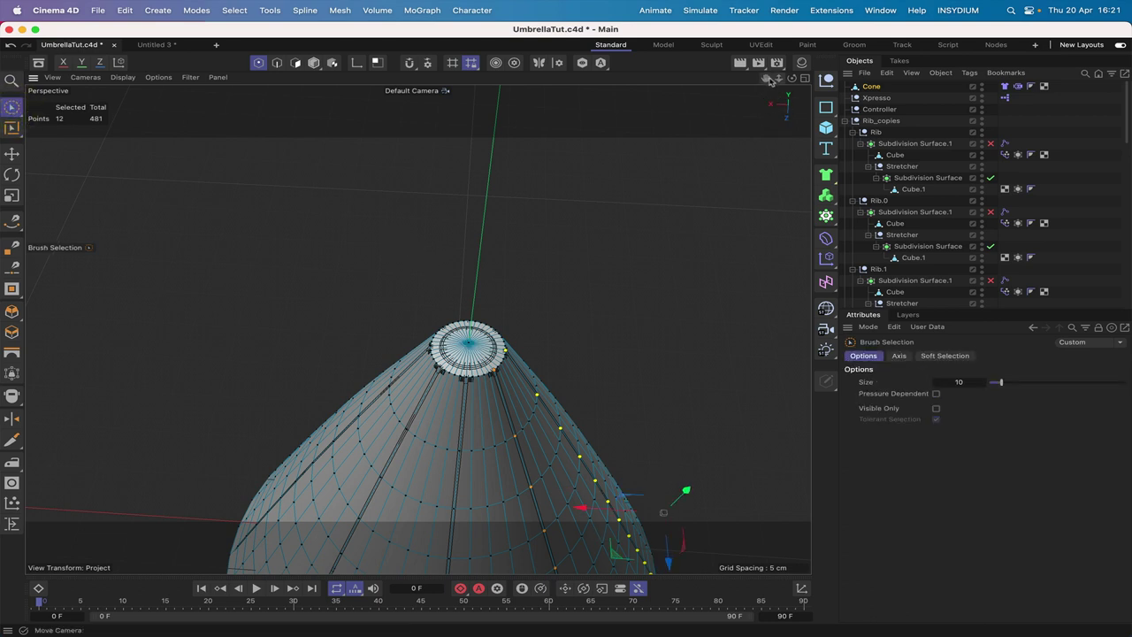
- Duplicate the first rib's Cloth Belt tag on the Cone and empty the Belt on link of the copy
left_click_drag(766, 78, 764, 8)
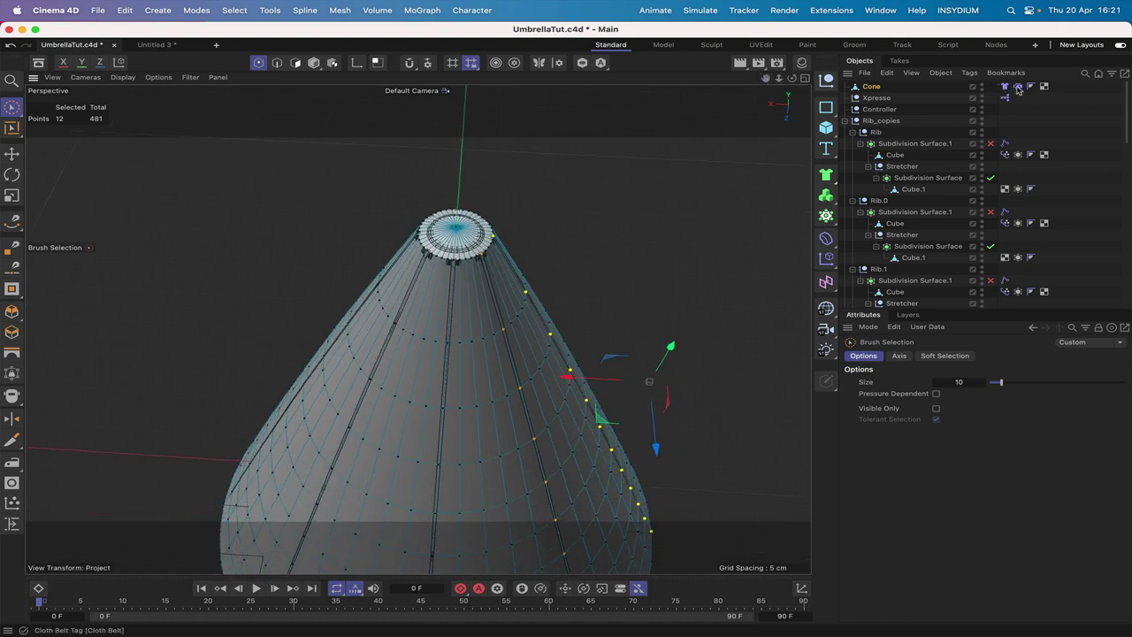
left_click_drag(1018, 88, 1029, 87, "ctrl")
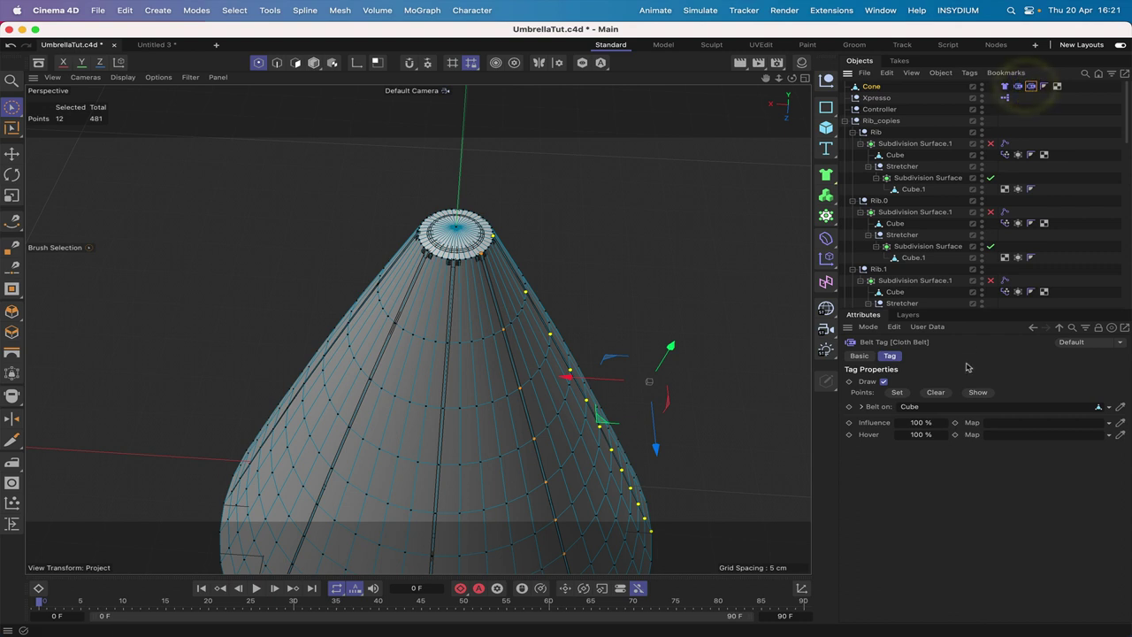
left_click(1107, 411)
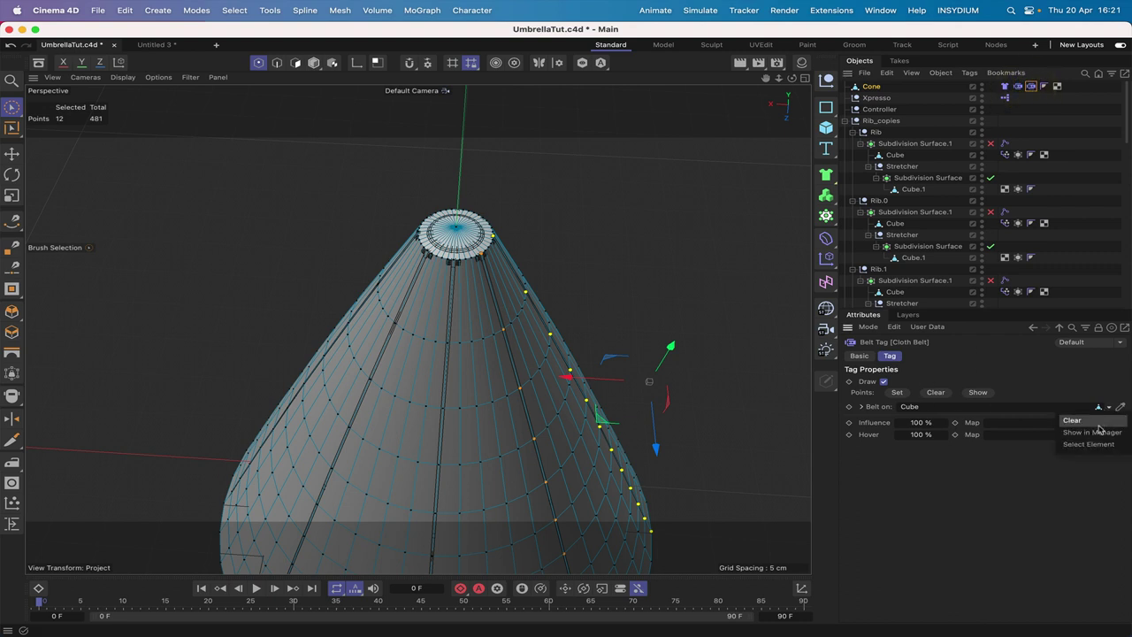
left_click(1093, 421)
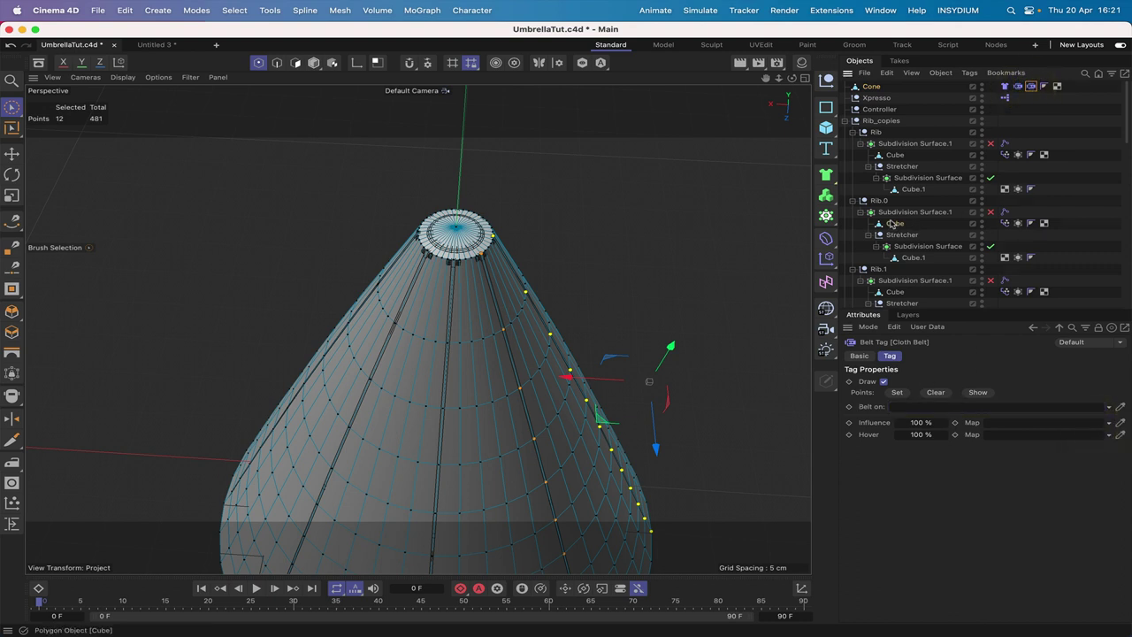
- Link Rib.0's Cube as Belt on in the copied Cloth Belt tag and set the selected column as its belt points
left_click(920, 406)
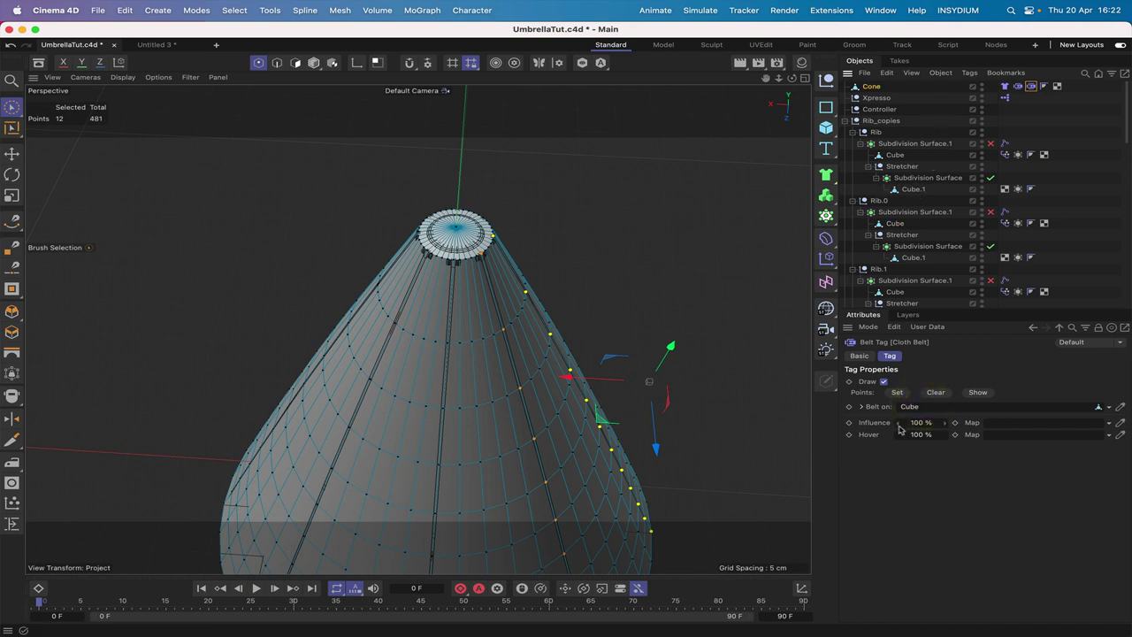
left_click(898, 392)
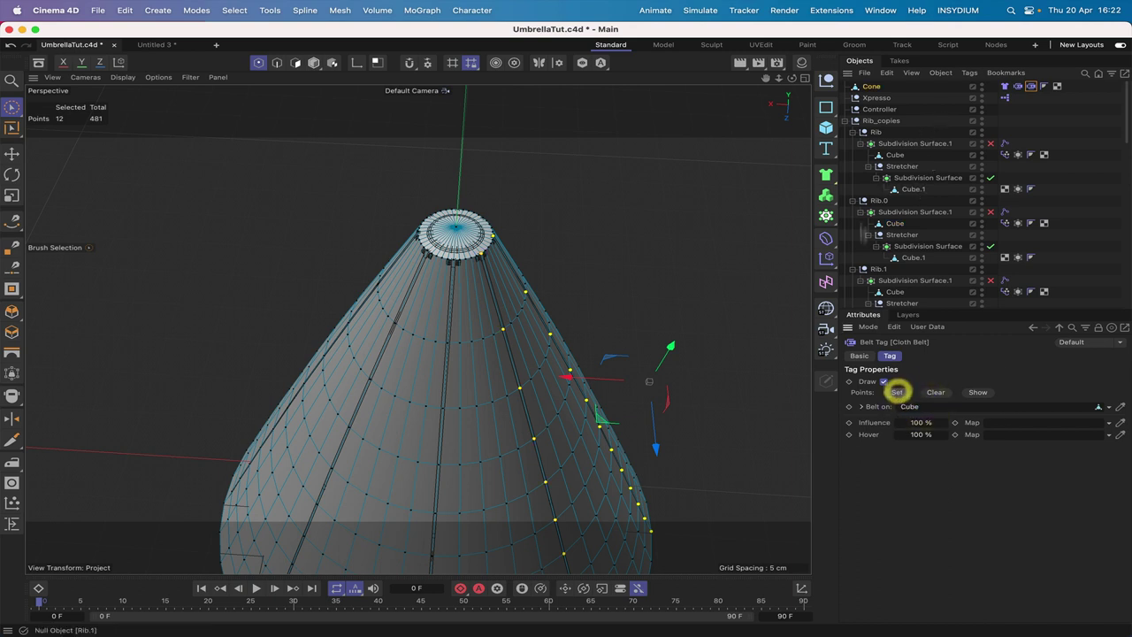
- Loop-select the Cone's column of points along the last unbelted rib and remove the apex point from the selection
mouse_move(792, 78)
left_mouse_down()
mouse_move(762, 51)
mouse_move(757, 7)
mouse_move(766, 79)
mouse_move(621, 167)
mouse_move(804, 78)
mouse_move(765, 128)
left_mouse_up()
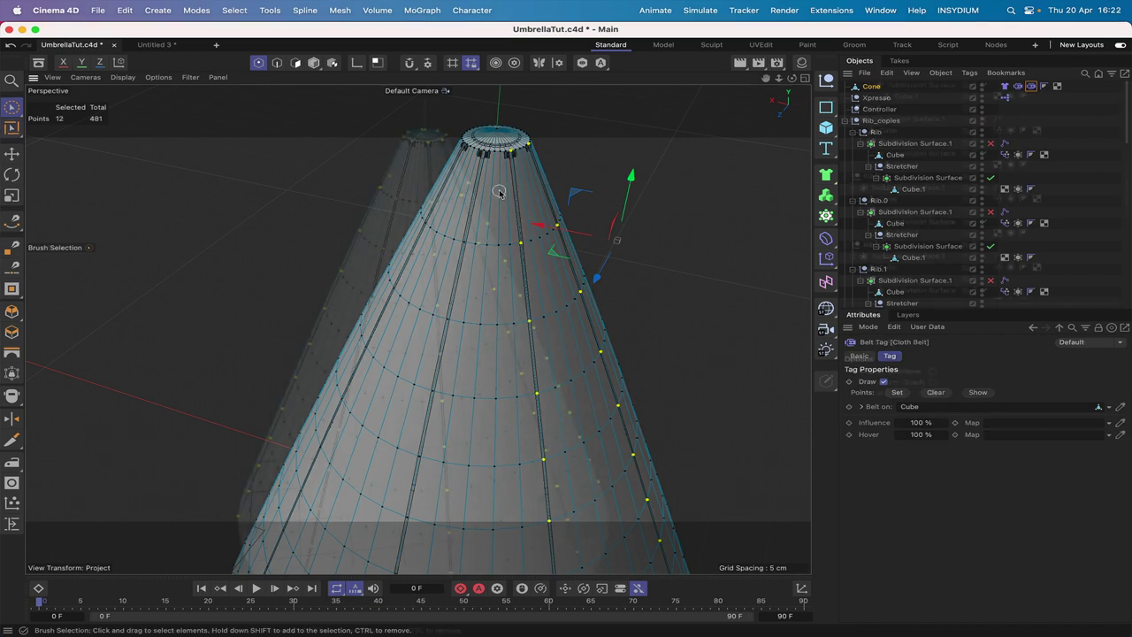
key("u")
key("l")
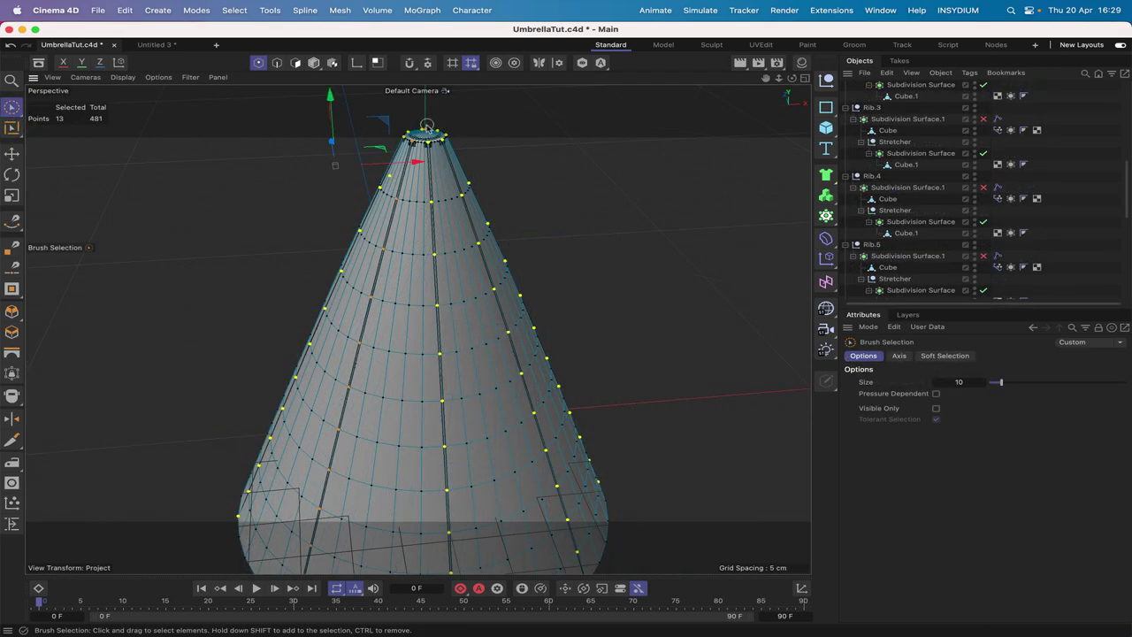
left_click(424, 131, "ctrl")
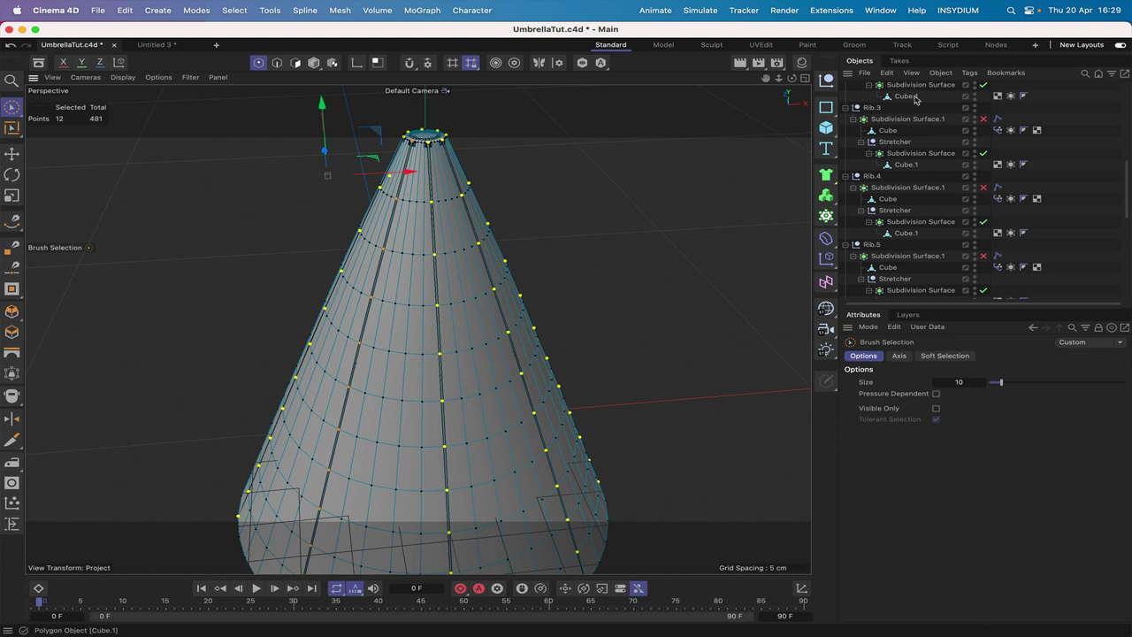
- Duplicate the last Cloth Belt tag on the Cone, link Rib.6's Cube as Belt on, and set the selected points
scroll(915, 100, "up", 5)
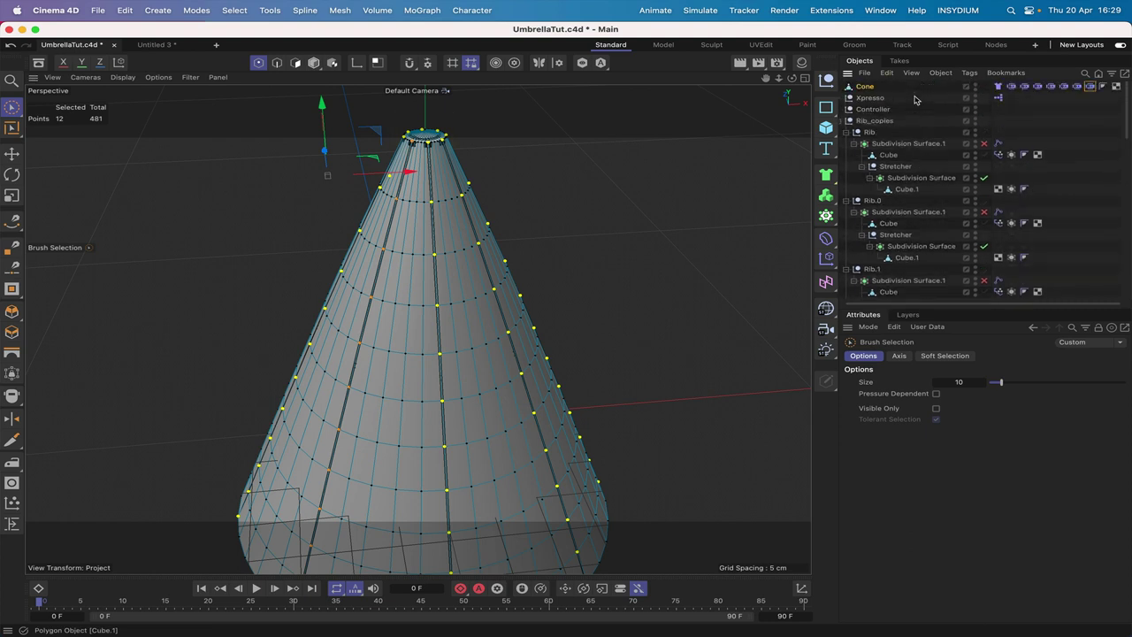
left_click(1100, 86)
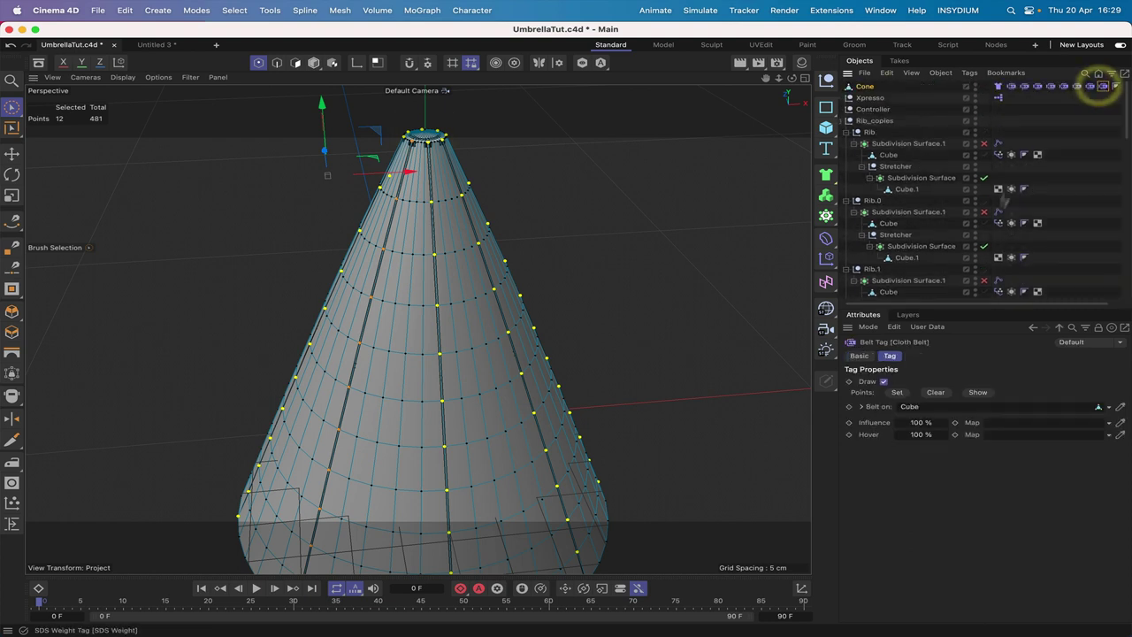
scroll(903, 215, "down", 8)
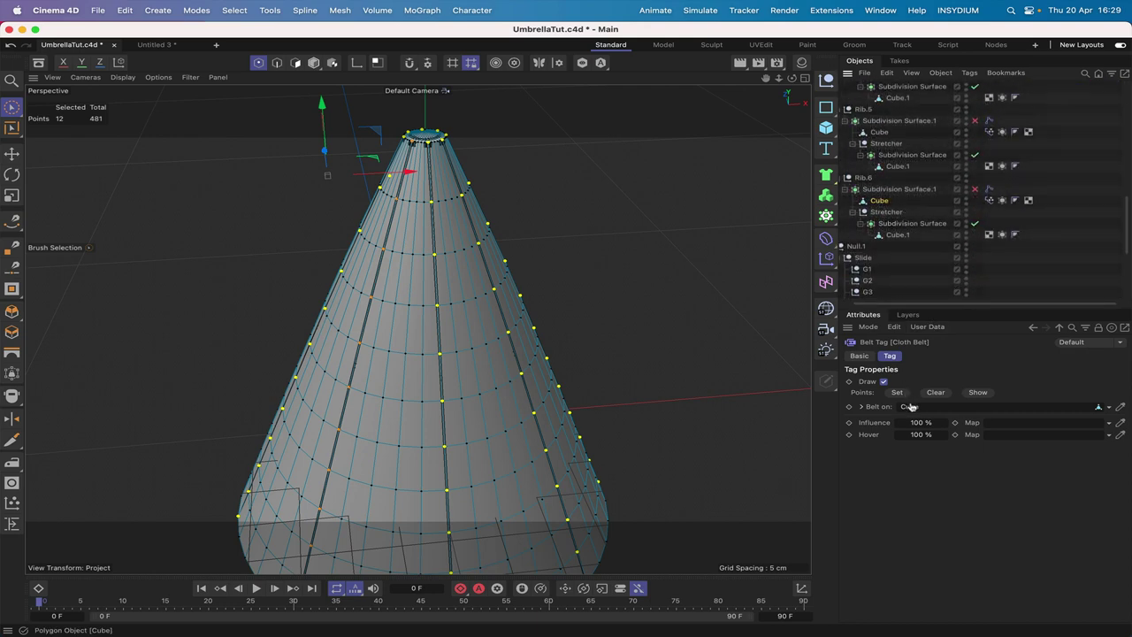
left_click_drag(911, 406, 912, 406)
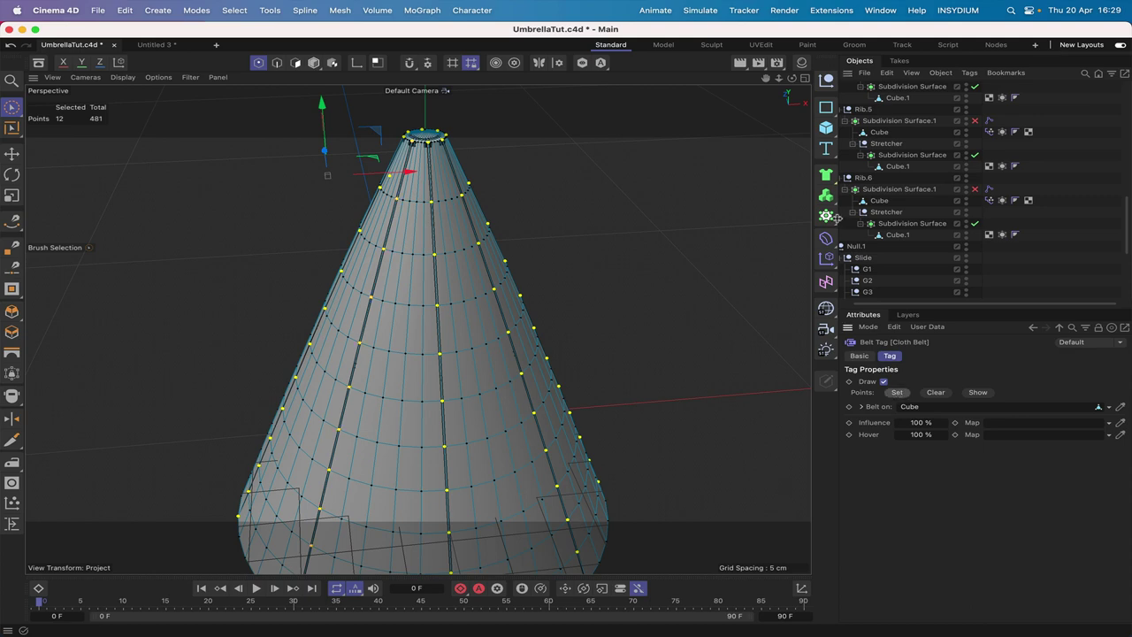
- Run Dress-O-matic from the Dresser settings of the Cone's Cloth tag
left_click_drag(792, 77, 824, 82)
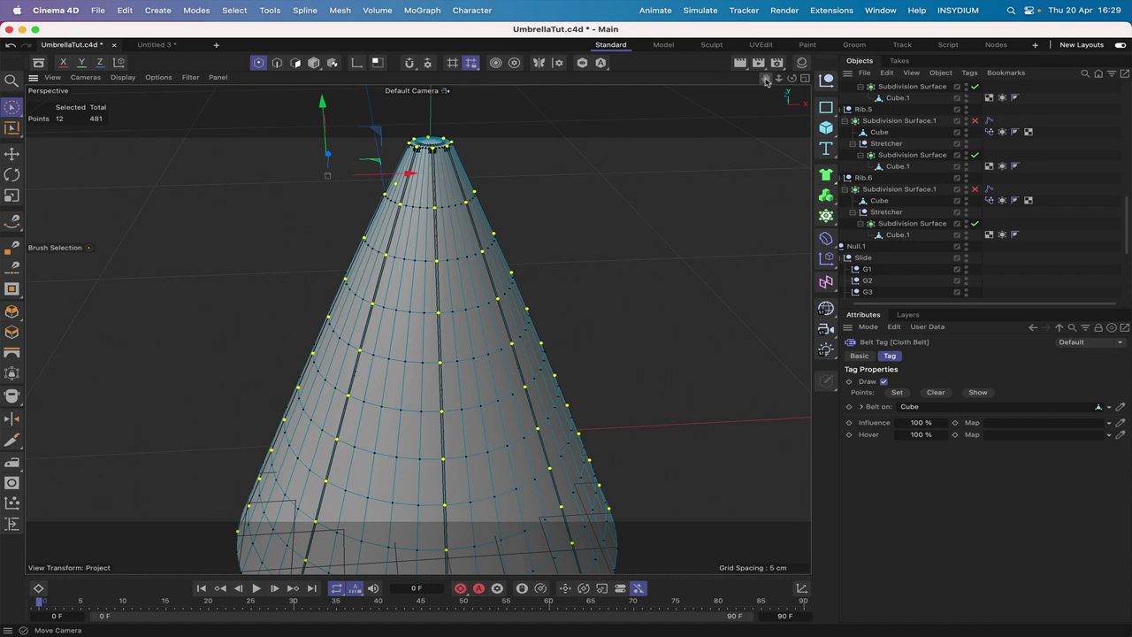
right_click_drag(766, 81, 689, 81)
left_click_drag(766, 82, 768, 37)
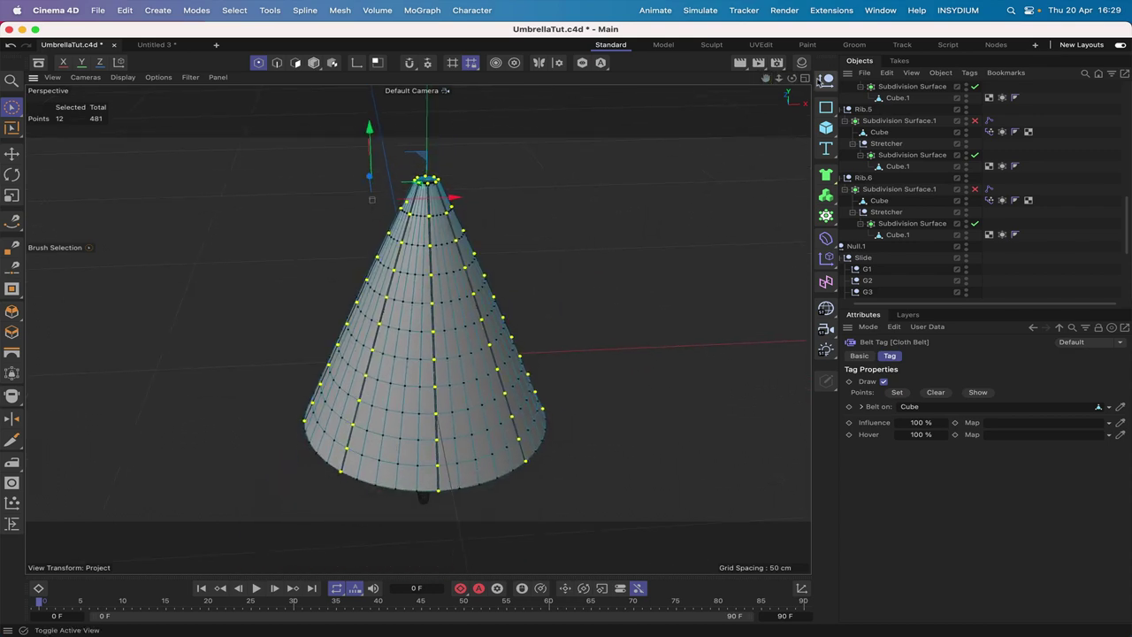
left_click_drag(792, 78, 778, 119)
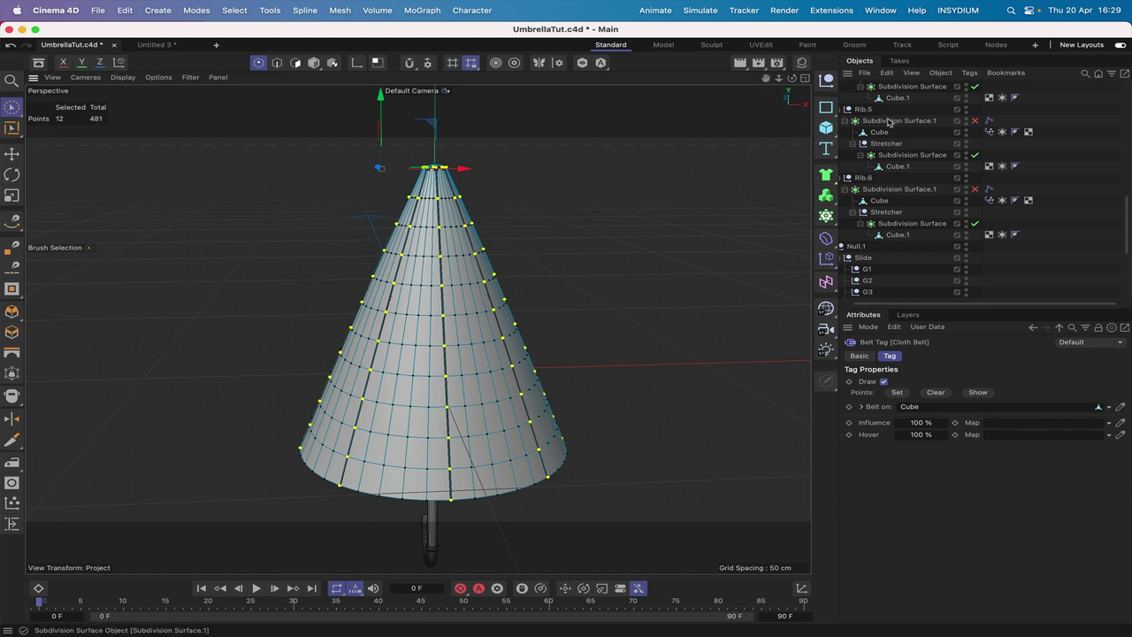
scroll(946, 87, "up", 15)
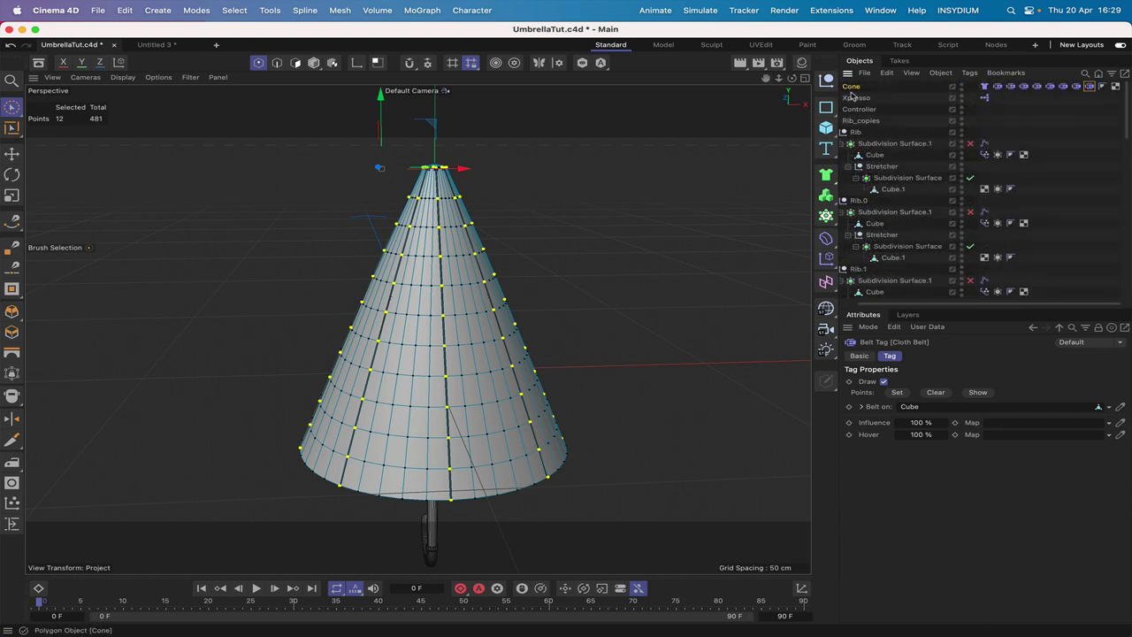
left_click(984, 86)
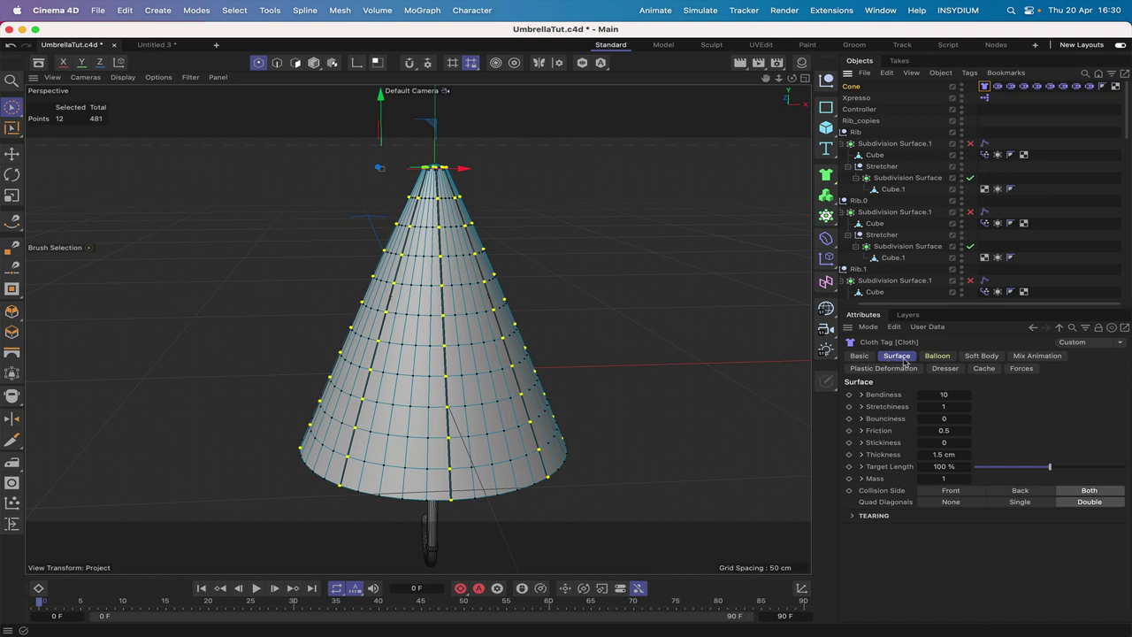
left_click(951, 372)
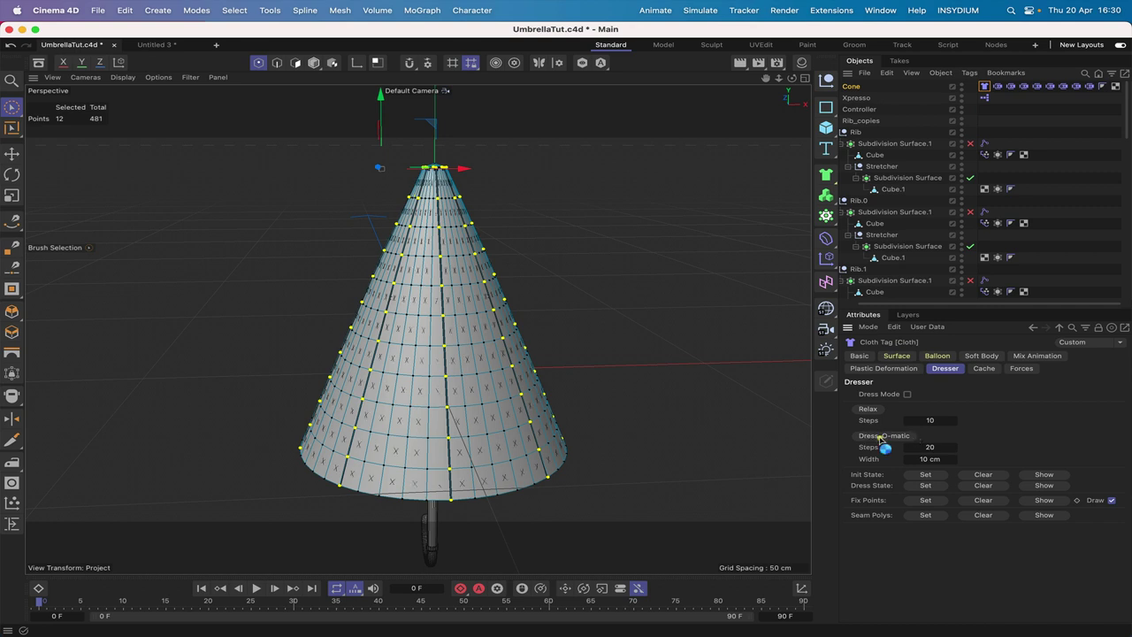
left_click(884, 436)
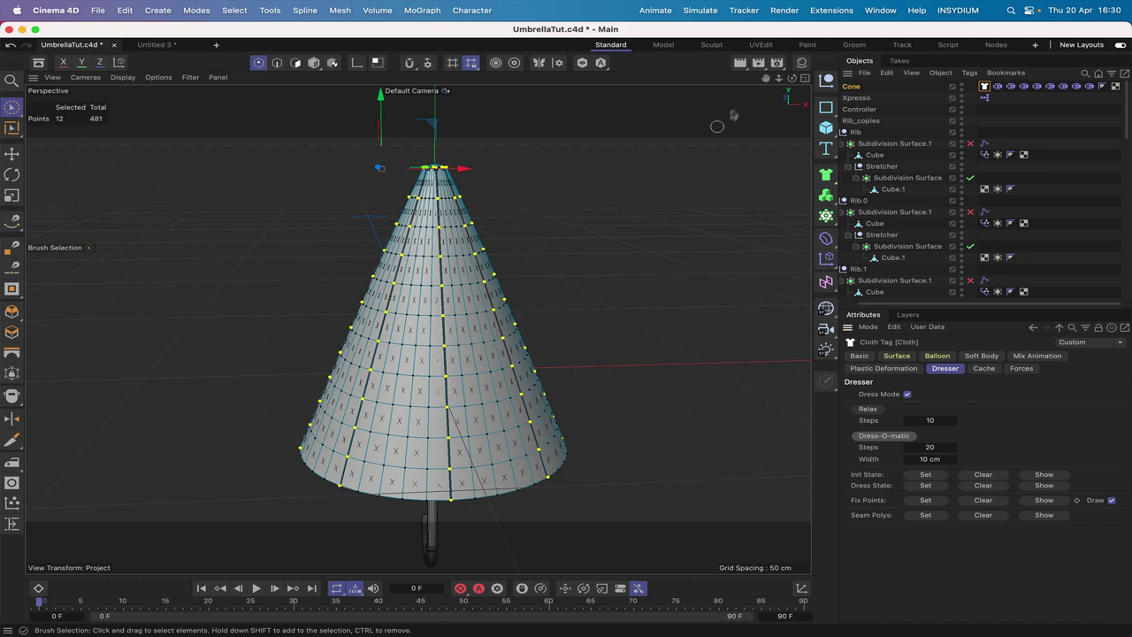
- Set the Controller's Slide to 0 to fold the umbrella ribs in
left_click_drag(792, 78, 796, 58)
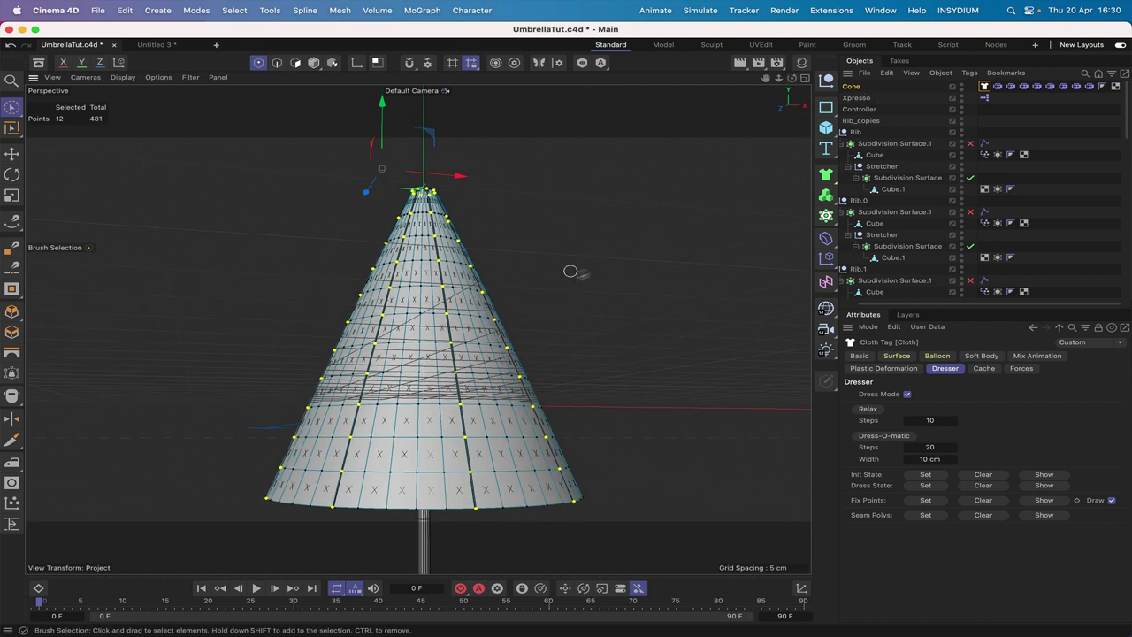
left_click(867, 109)
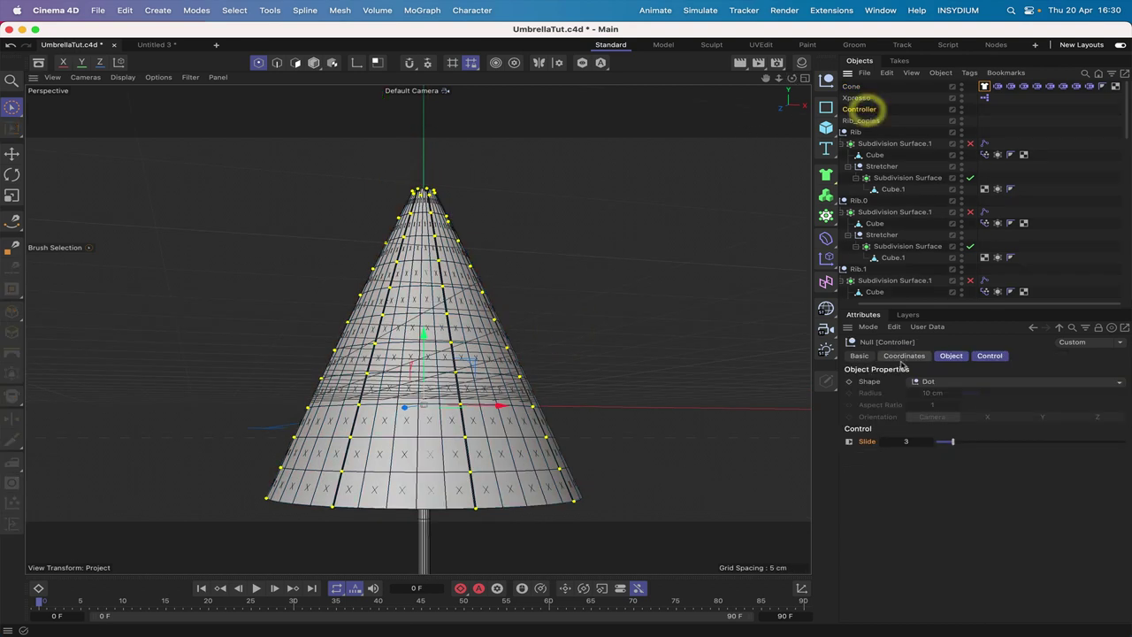
left_click_drag(952, 441, 925, 449)
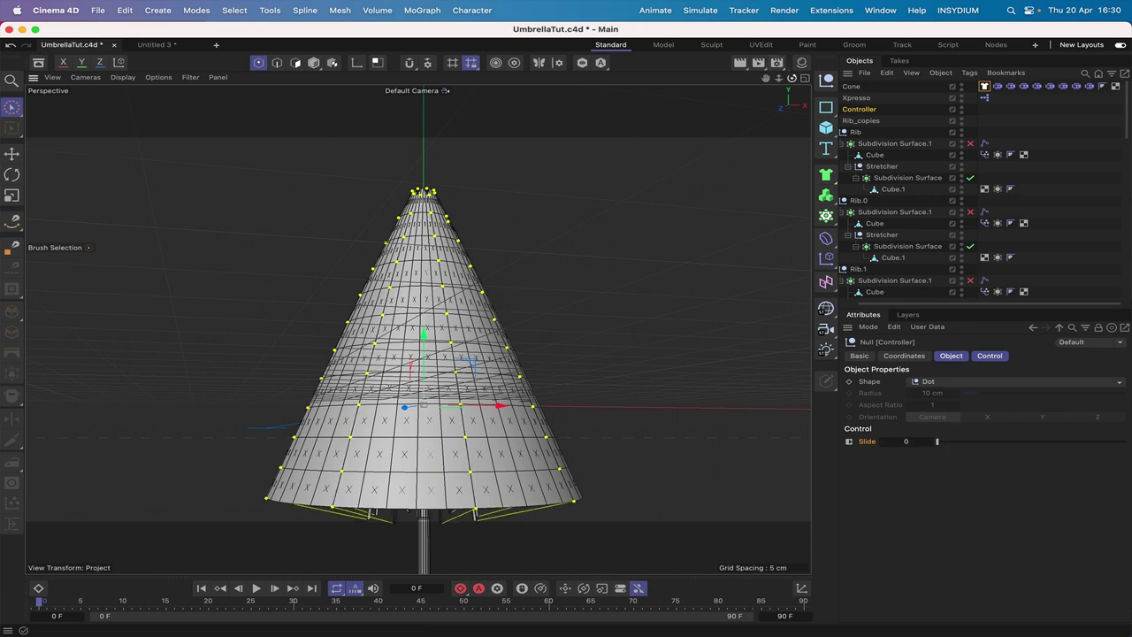
left_click_drag(793, 78, 746, 104)
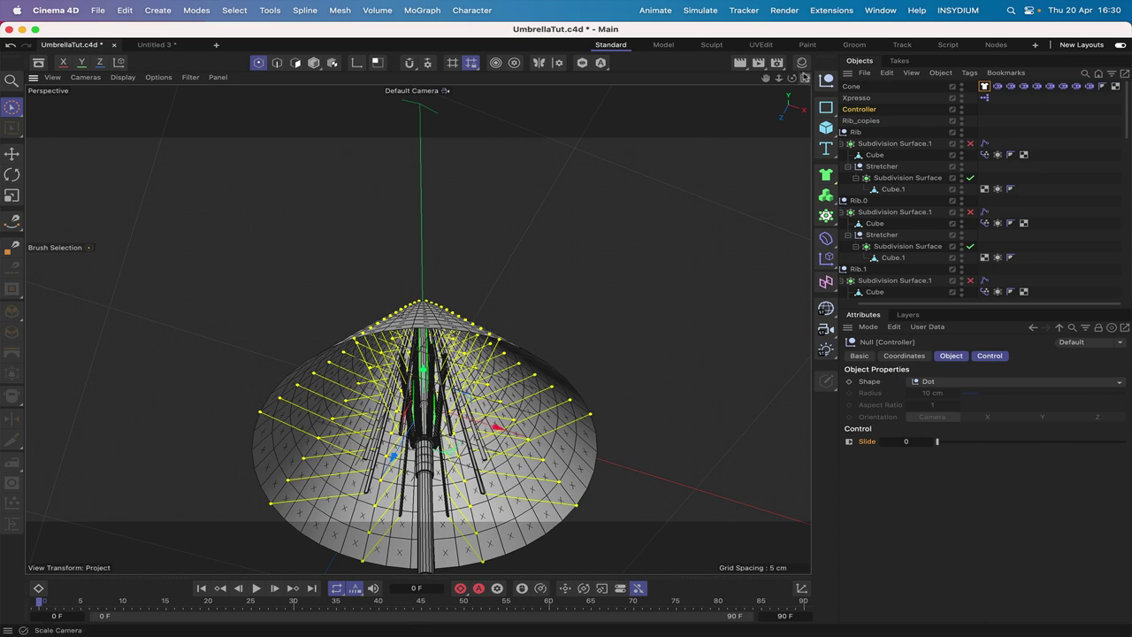
left_click_drag(792, 78, 791, 146)
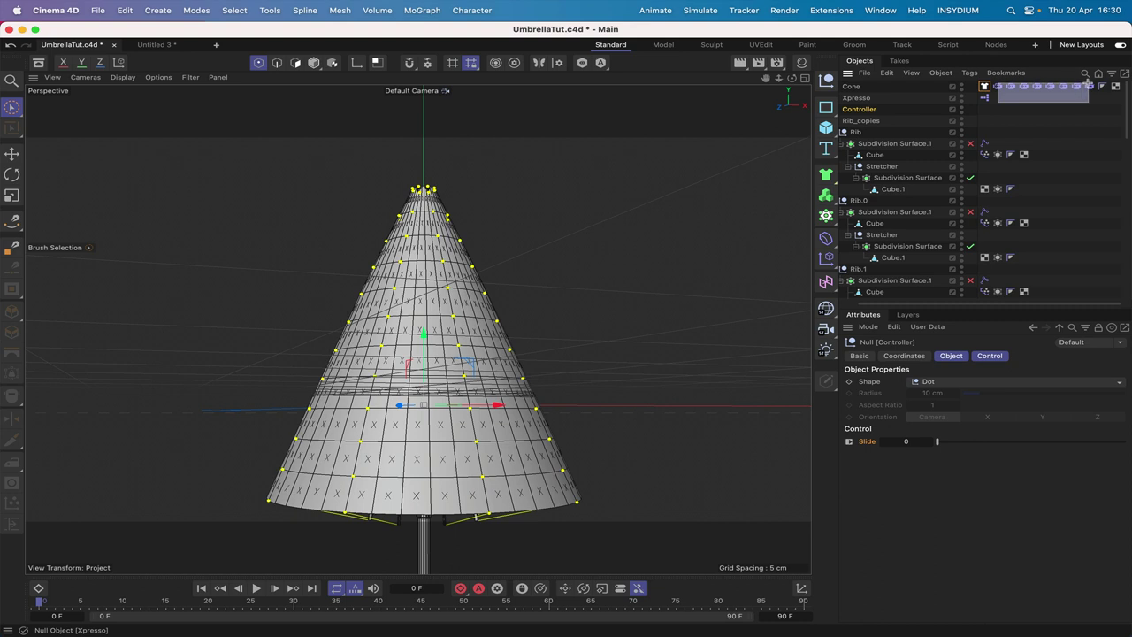
- Set Hover to 0 % on all eight Cloth Belt tags of the Cone at once
left_click_drag(1087, 79, 1089, 82)
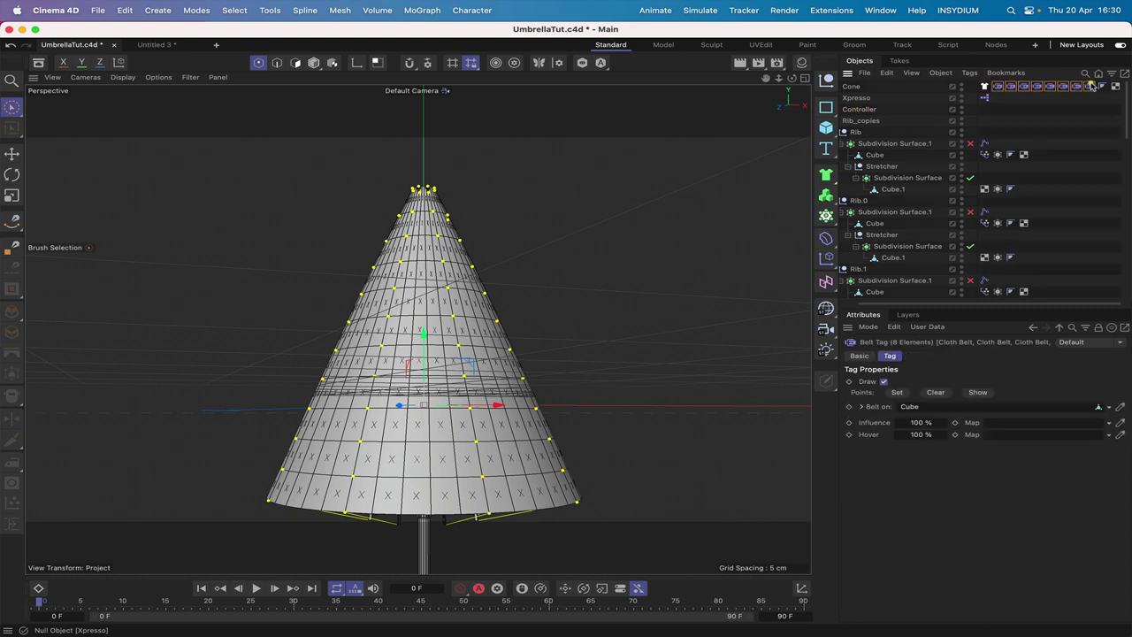
double_click(919, 435)
type("0")
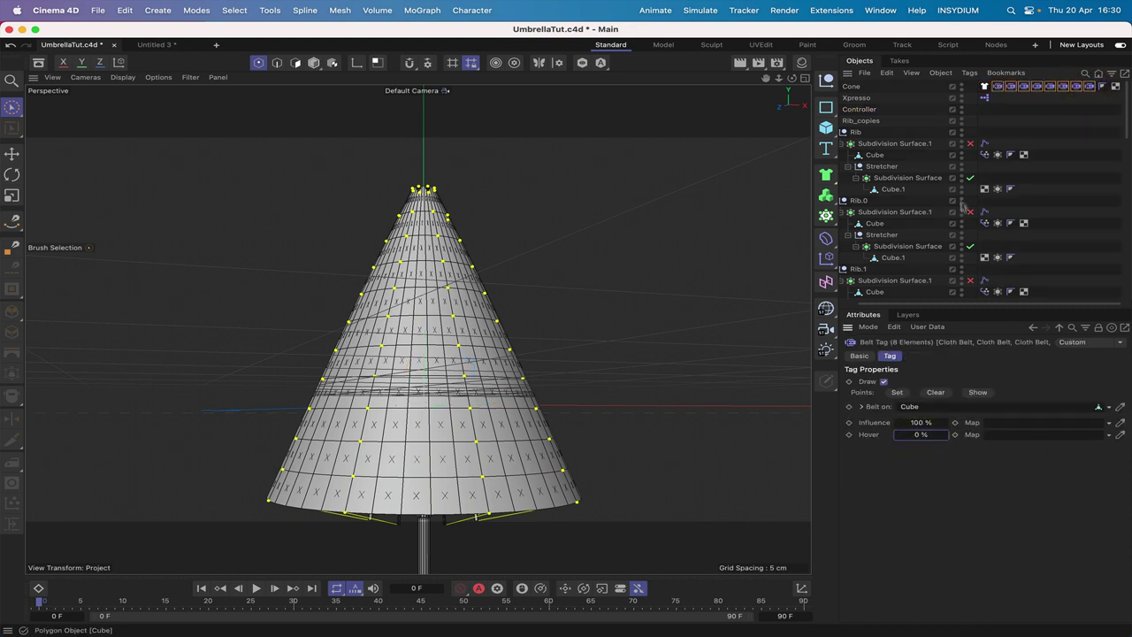
- Run Dress-O-matic with 20 steps on the Cone's Cloth tag and relax the cloth with 10 steps
left_click(984, 85)
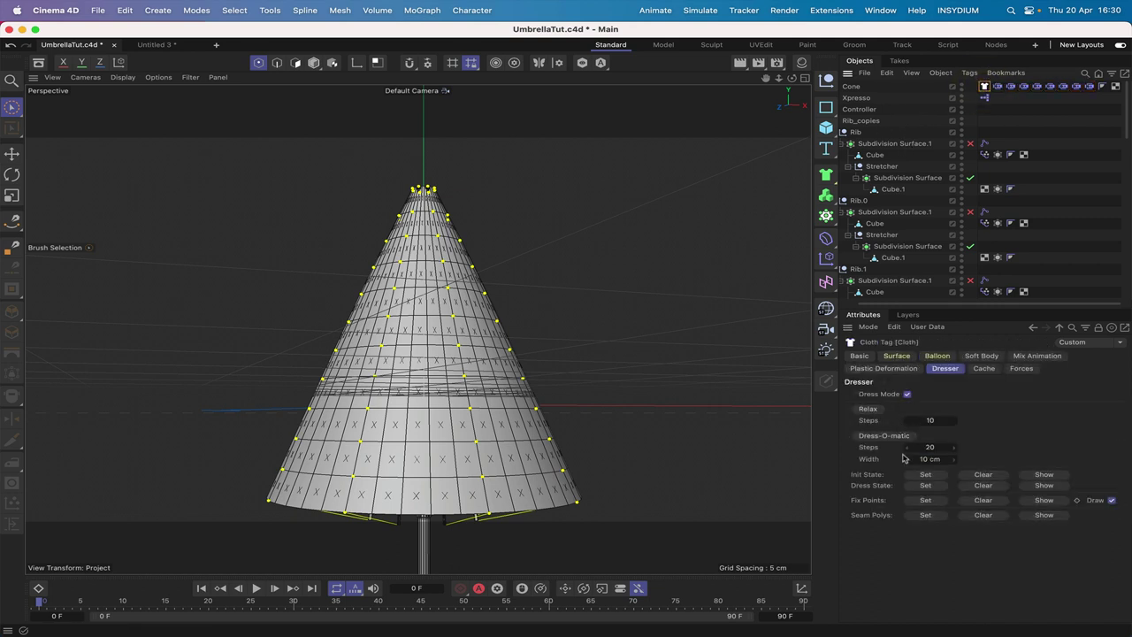
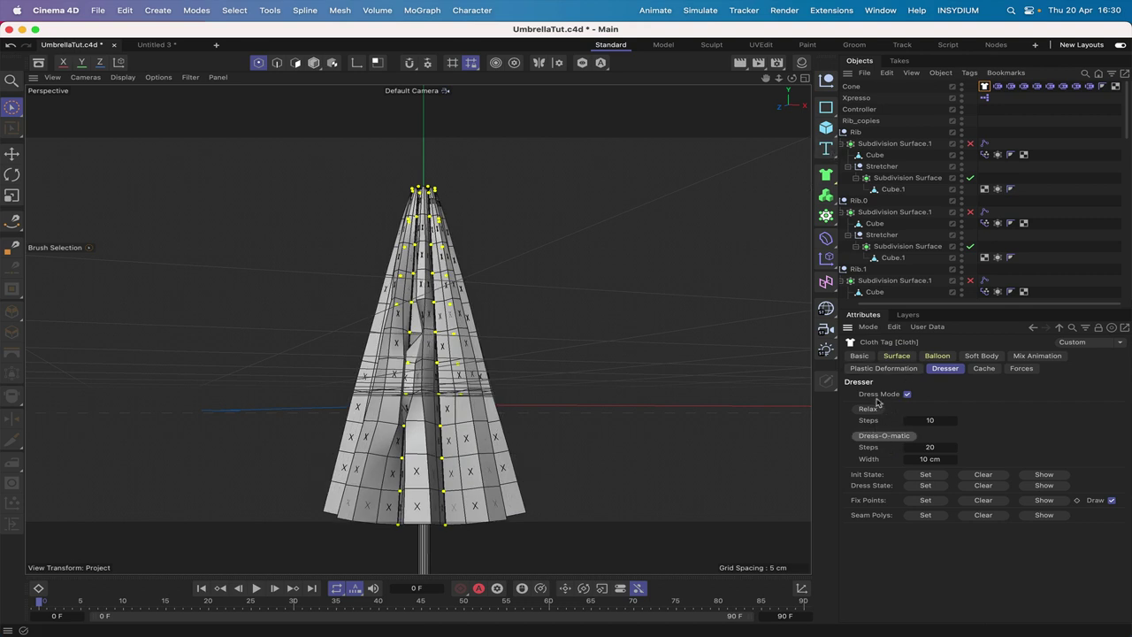
left_click(868, 410)
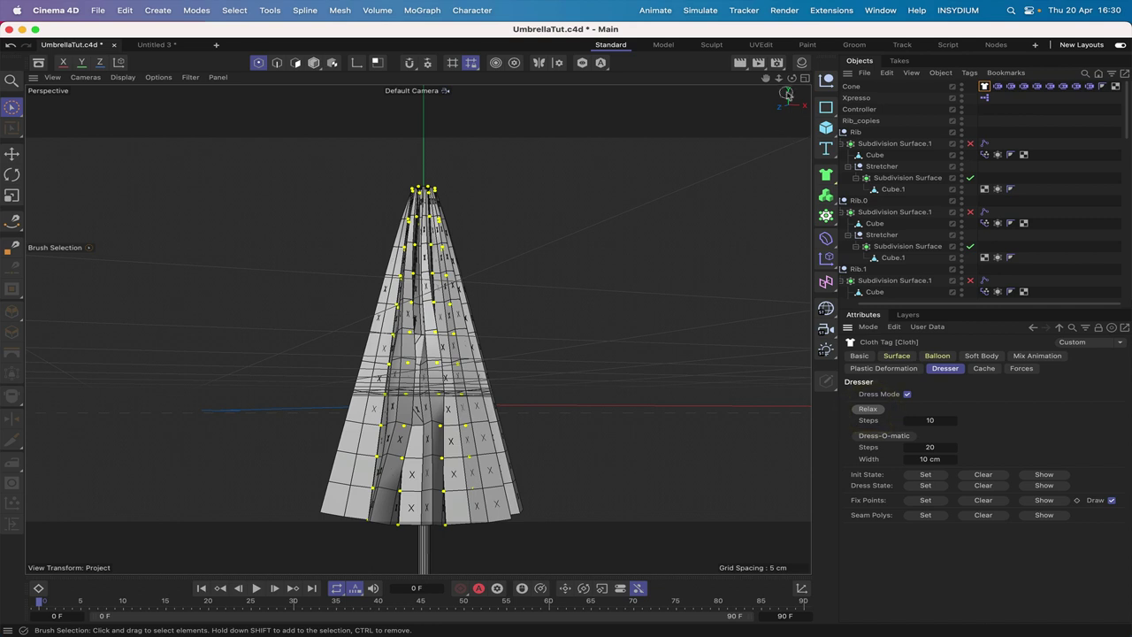
mouse_move(792, 78)
left_mouse_down()
mouse_move(792, 196)
mouse_move(792, 79)
left_mouse_up()
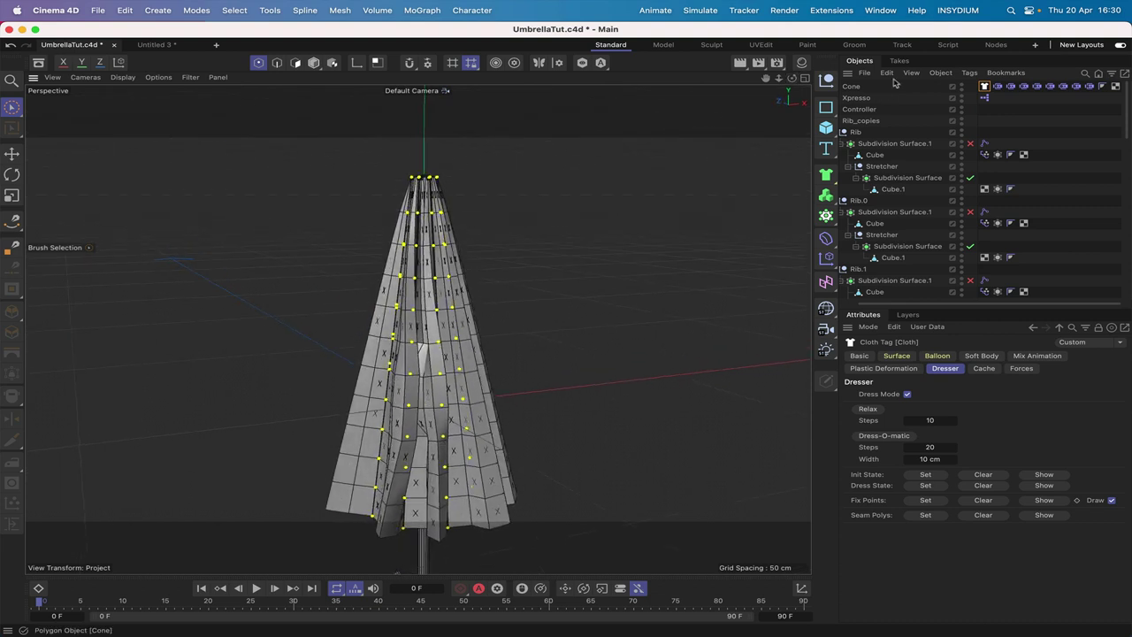
left_click(850, 86)
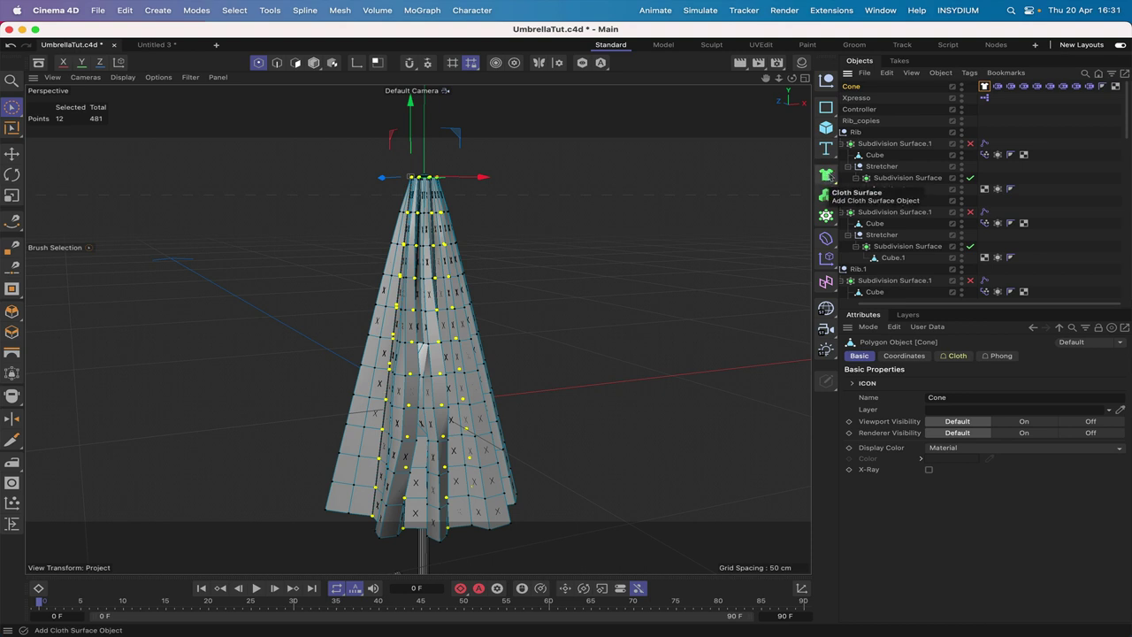
left_click(826, 175, "alt")
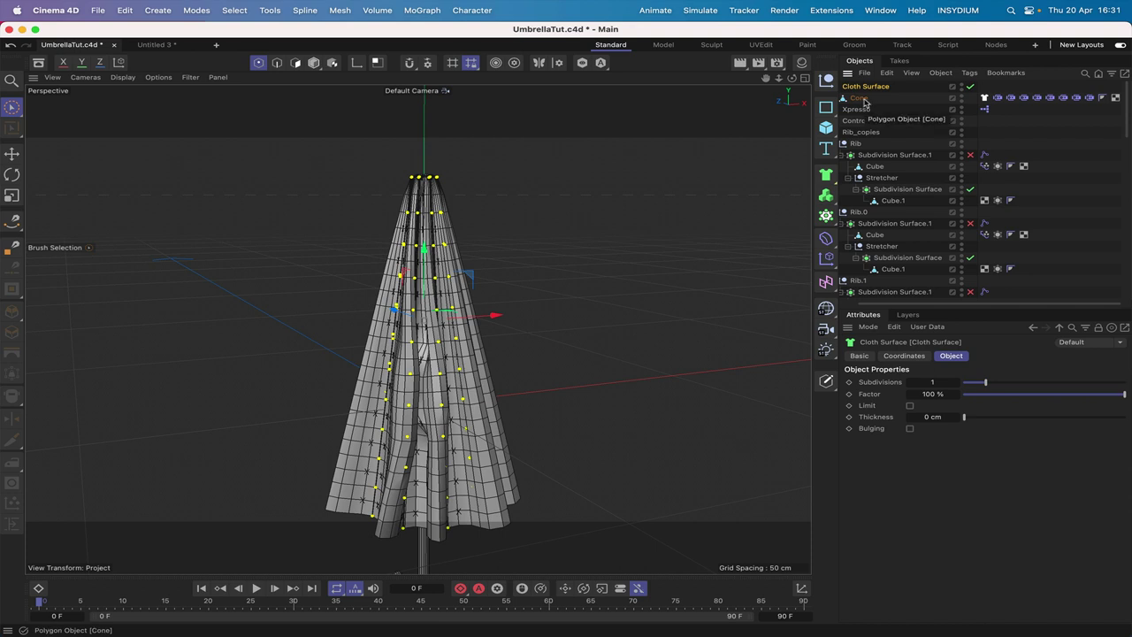
key("super+z")
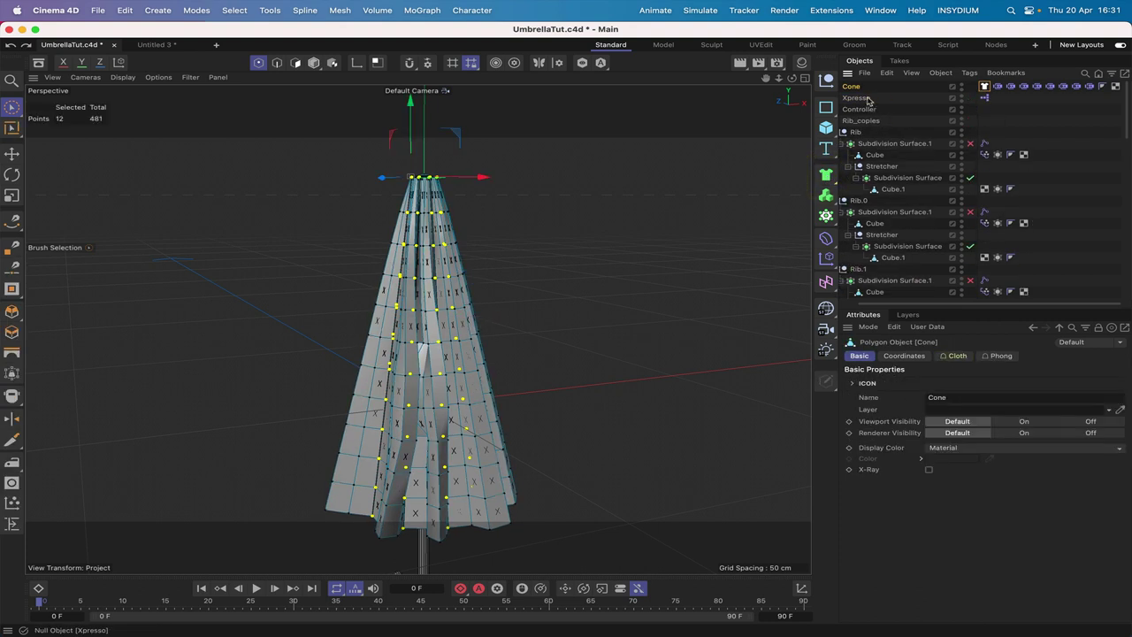
- Add a Cloth Surface object and make the Cone its child
left_click(827, 174)
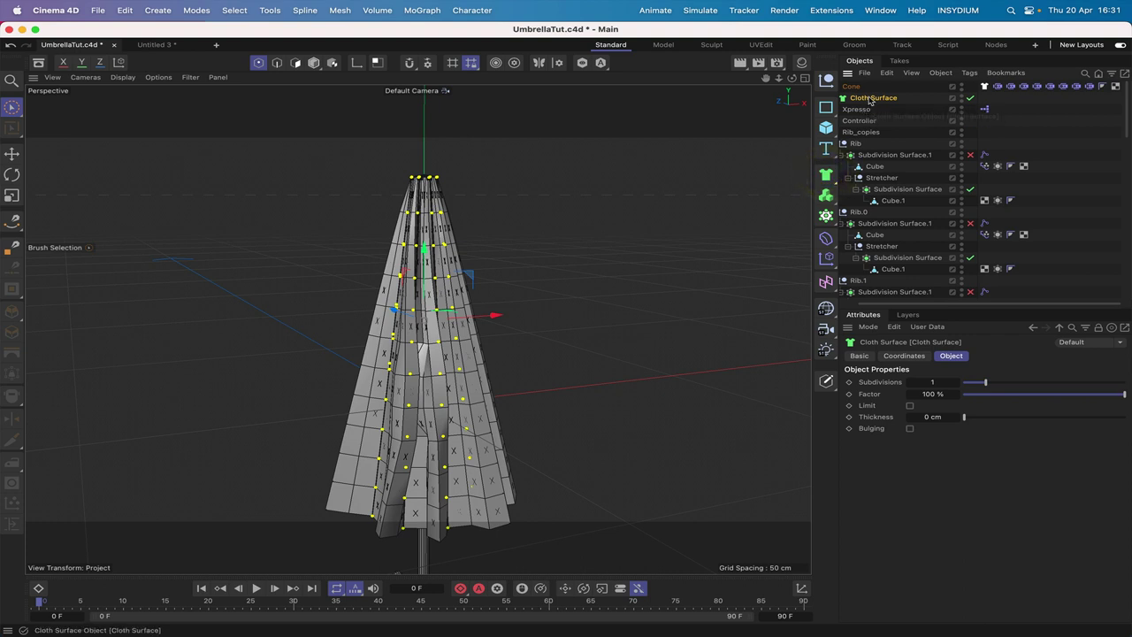
left_click_drag(870, 100, 863, 90)
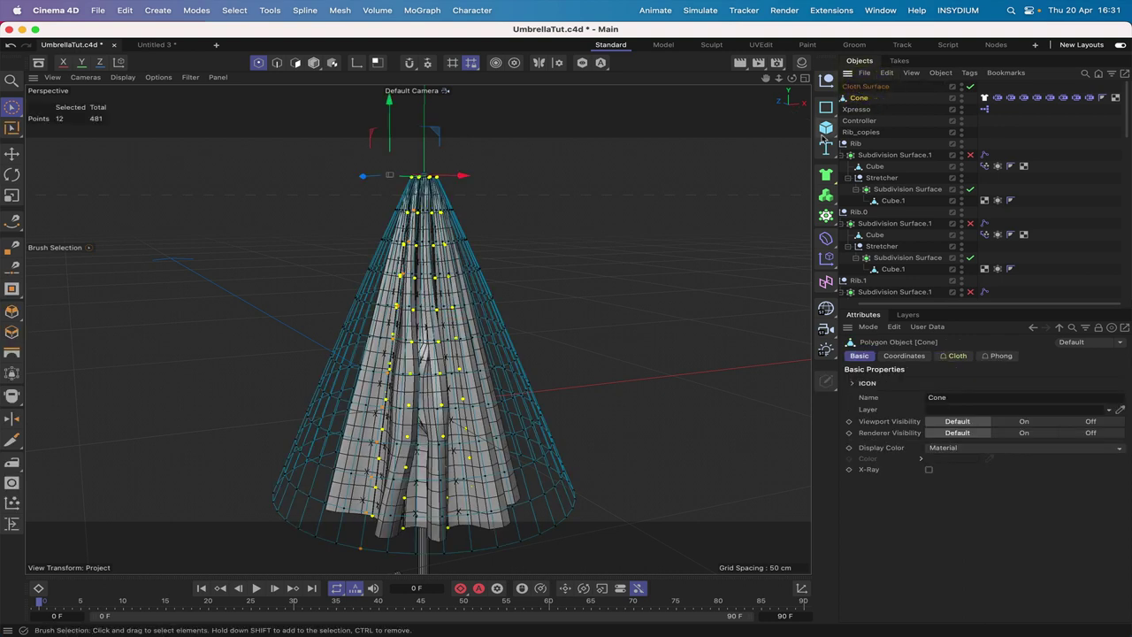
- Set the Cloth Surface to 3 subdivisions and a thickness of 0.2 cm
left_click(863, 88)
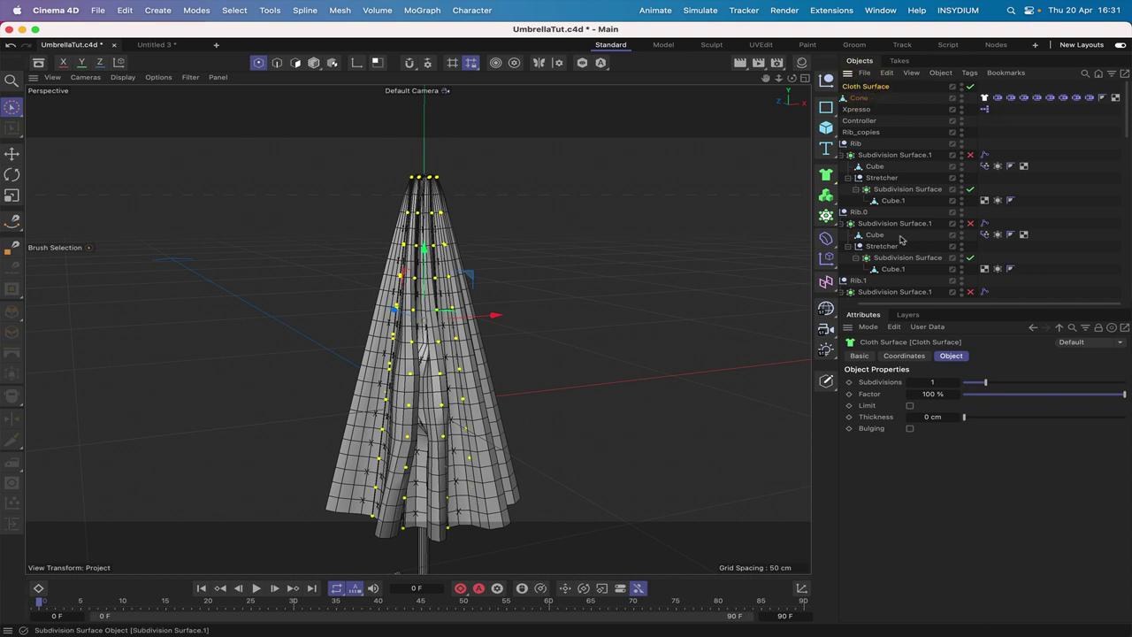
left_click_drag(934, 379, 1034, 376)
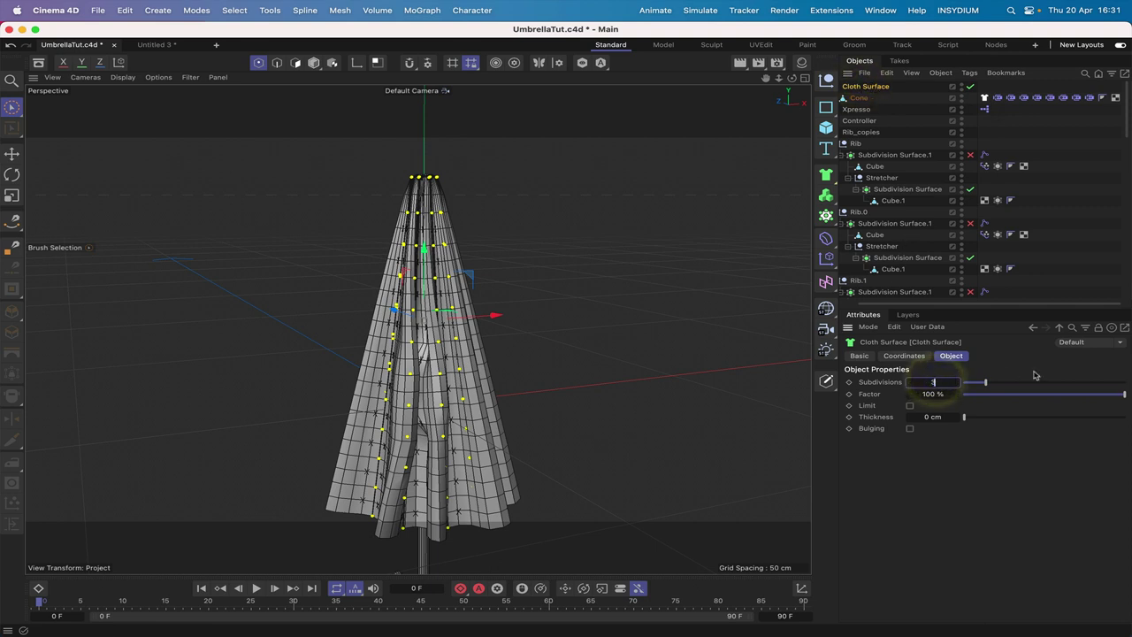
left_click(932, 419)
key("BackSpace")
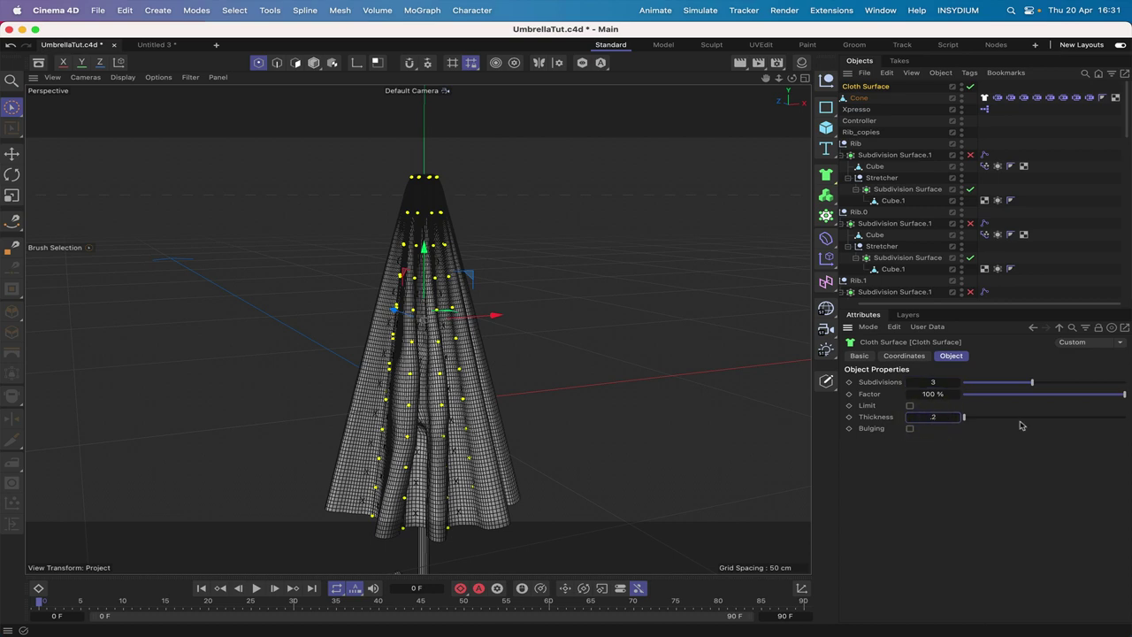
type(".2")
key("Return")
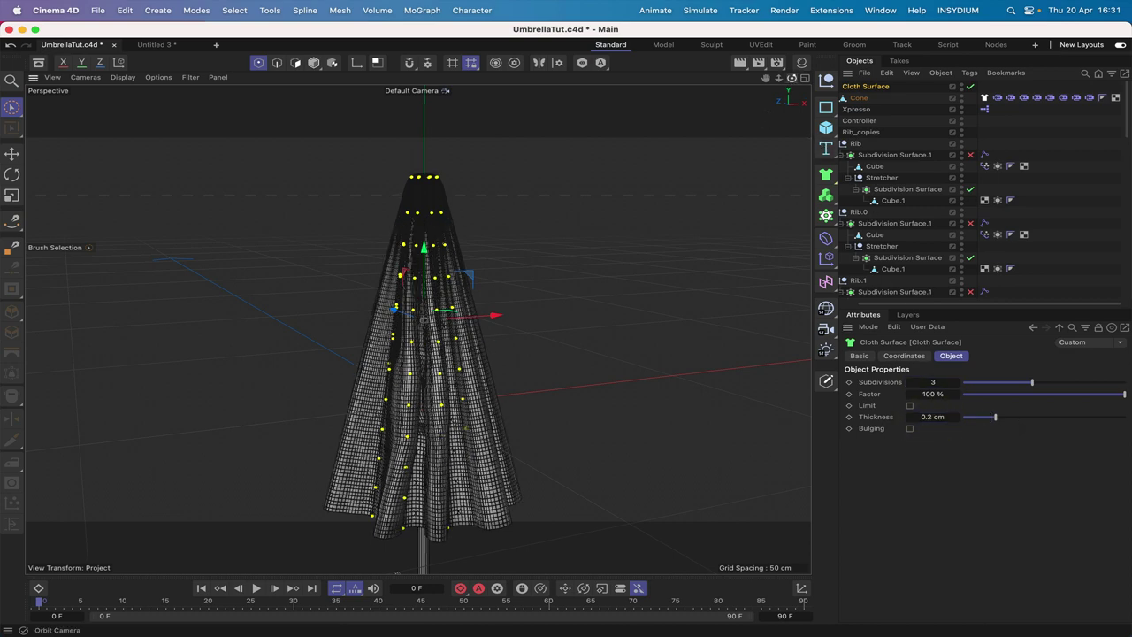
- Keyframe the Controller's Slide at 0 on frame 0 and at 33 on frame 30 to open the umbrella
mouse_move(791, 78)
left_mouse_down()
mouse_move(767, 65)
mouse_move(750, 27)
mouse_move(707, 26)
mouse_move(733, 67)
mouse_move(792, 84)
left_mouse_up()
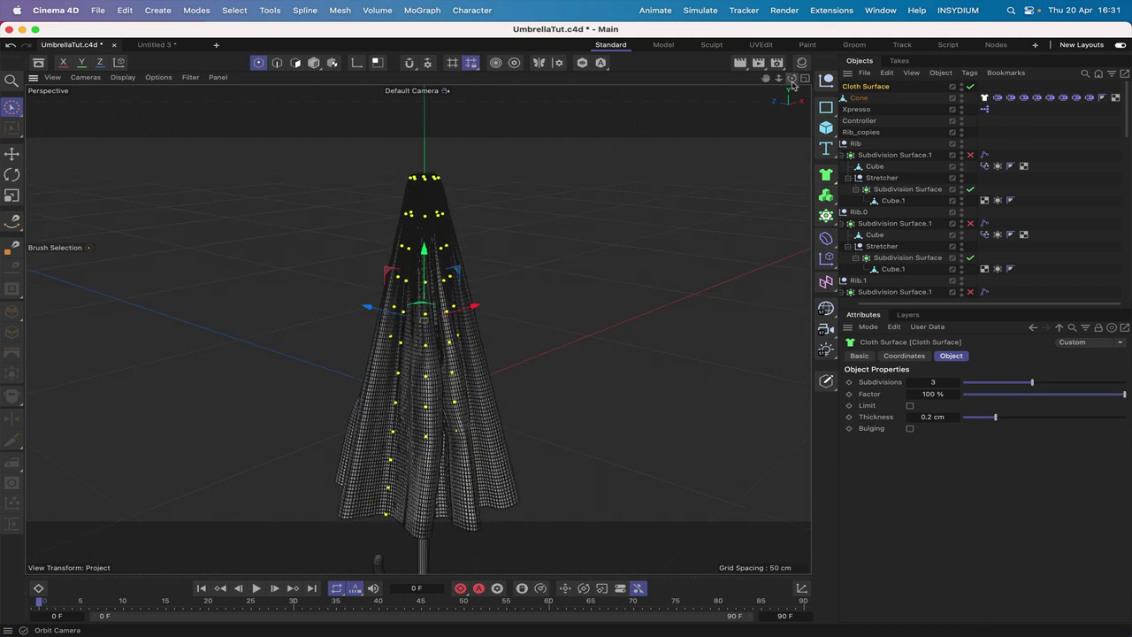
right_click_drag(765, 80, 718, 80)
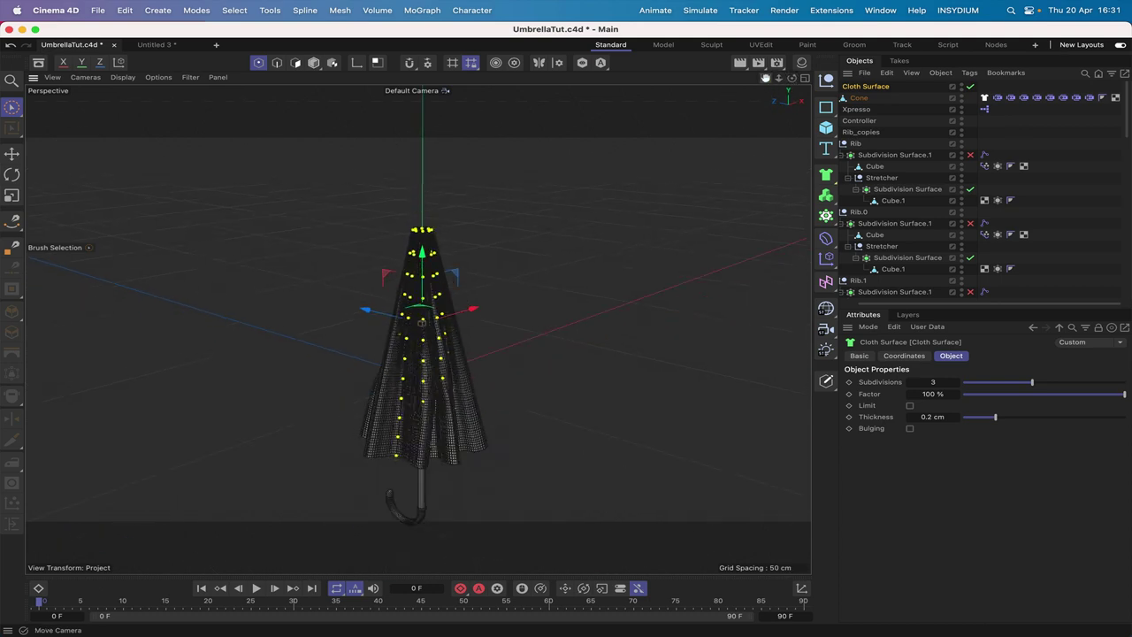
left_click_drag(765, 80, 765, 31)
left_click_drag(792, 78, 791, 55)
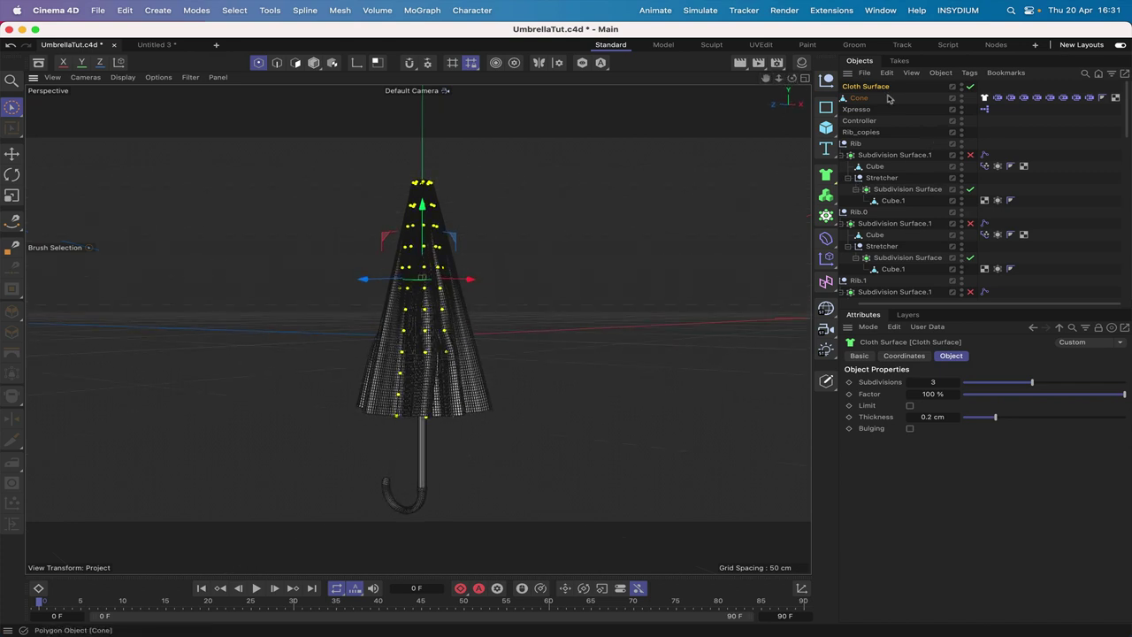
left_click(858, 120)
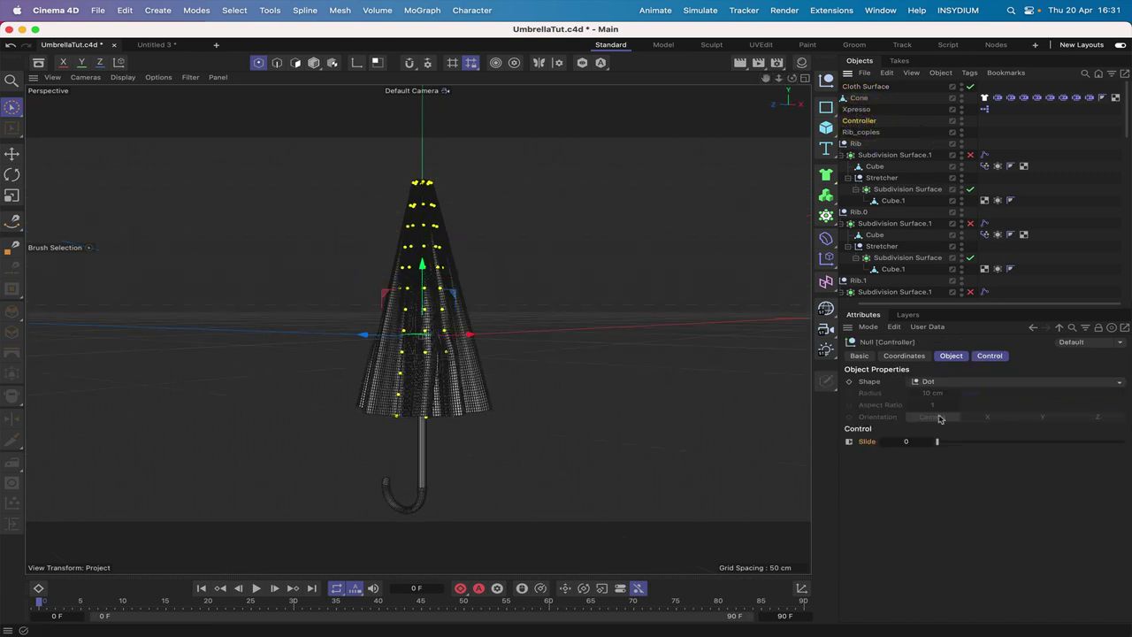
left_click(851, 442)
left_click_drag(108, 602, 295, 611)
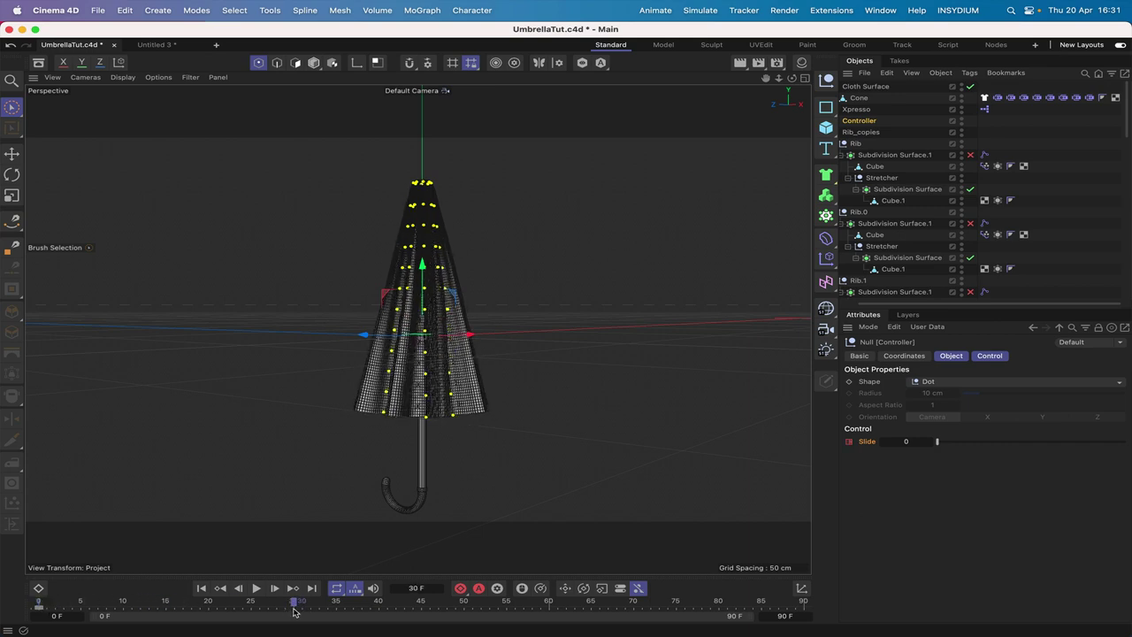
left_click_drag(937, 441, 1124, 440)
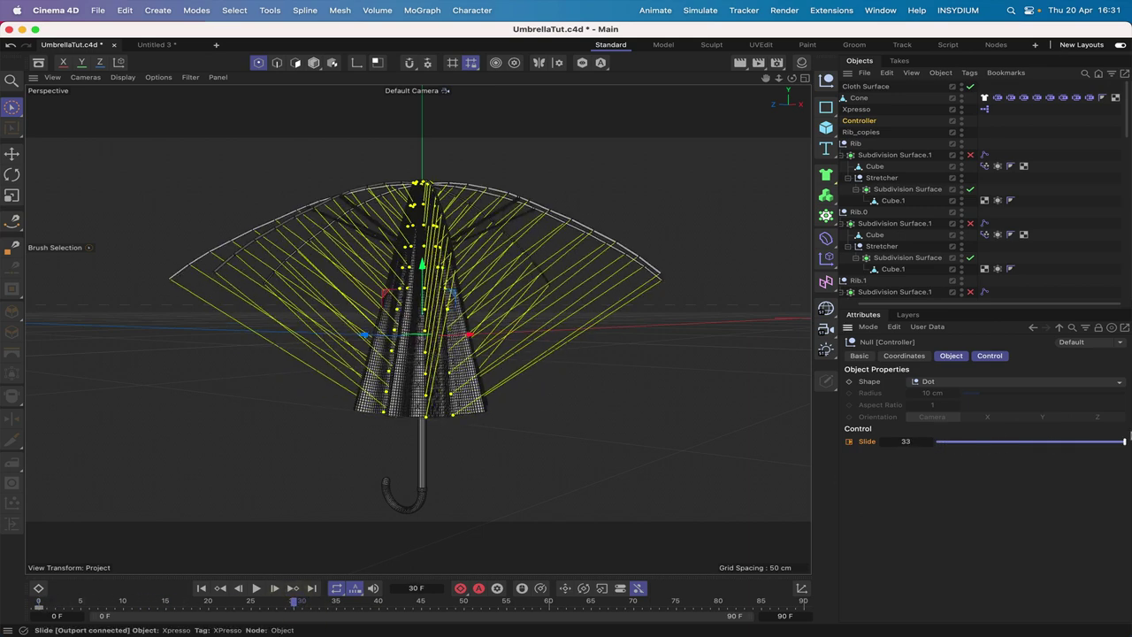
left_click(848, 441)
left_click(848, 441)
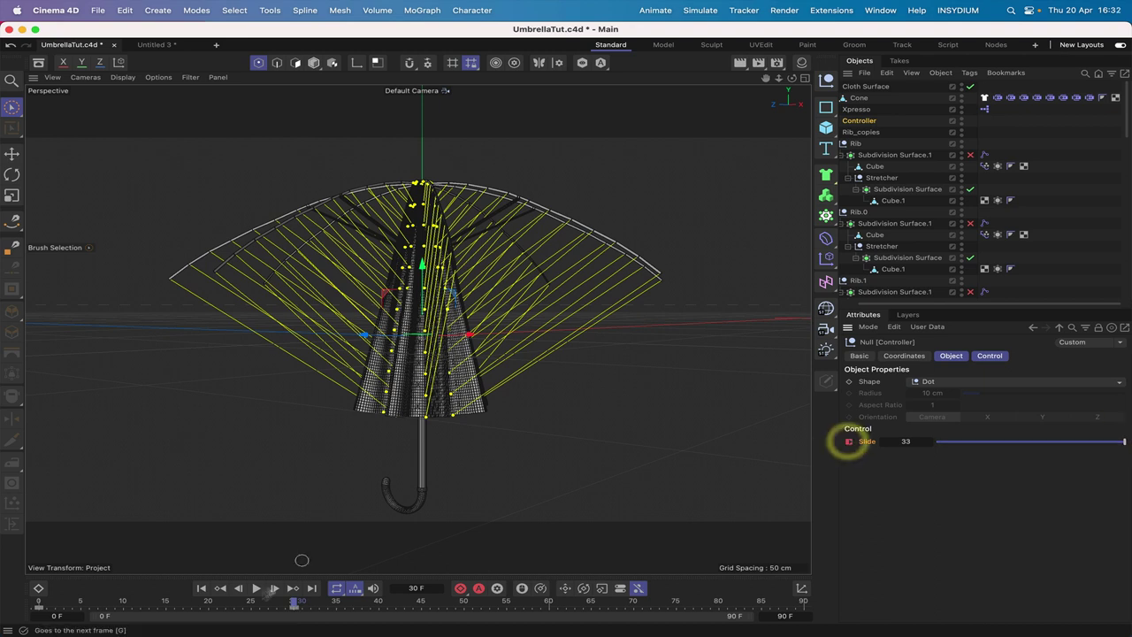
- Re-dress the folded Cone at frame 0 with Dress-O-matic and Relax, set it as the Init State, and turn Dress Mode off
left_click(201, 588)
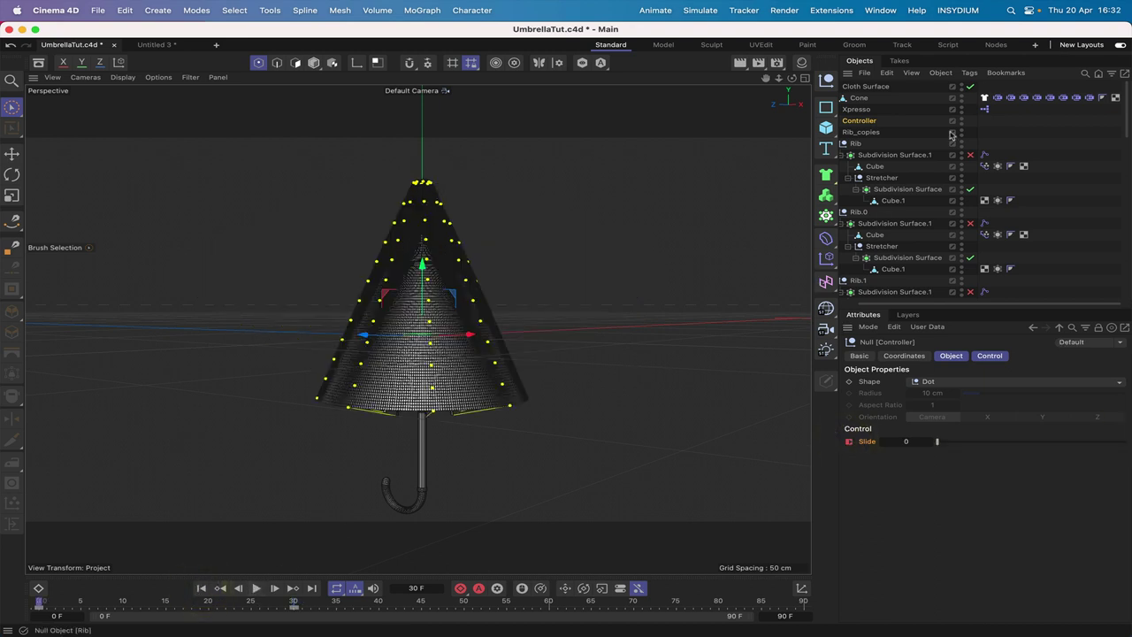
left_click(984, 97)
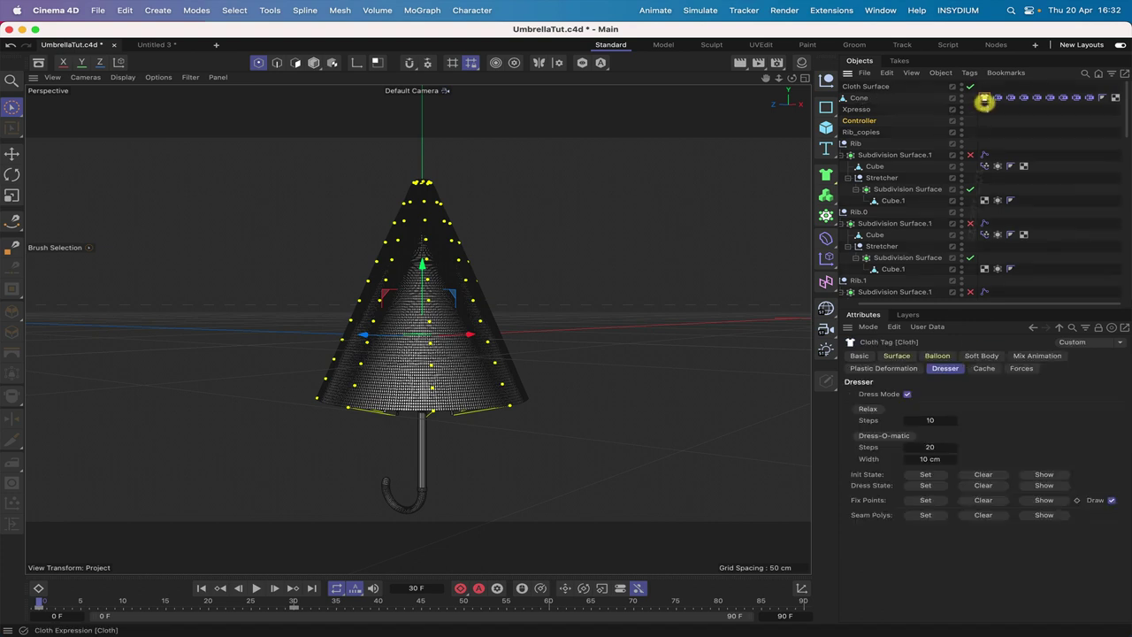
left_click(900, 436)
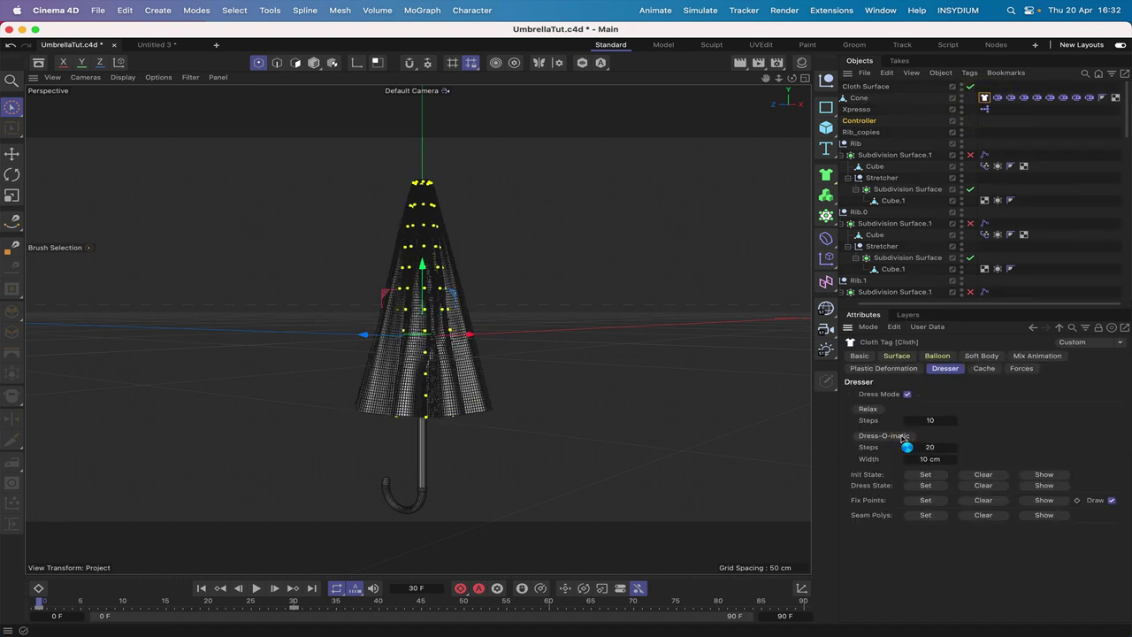
left_click(893, 396)
left_click(868, 408)
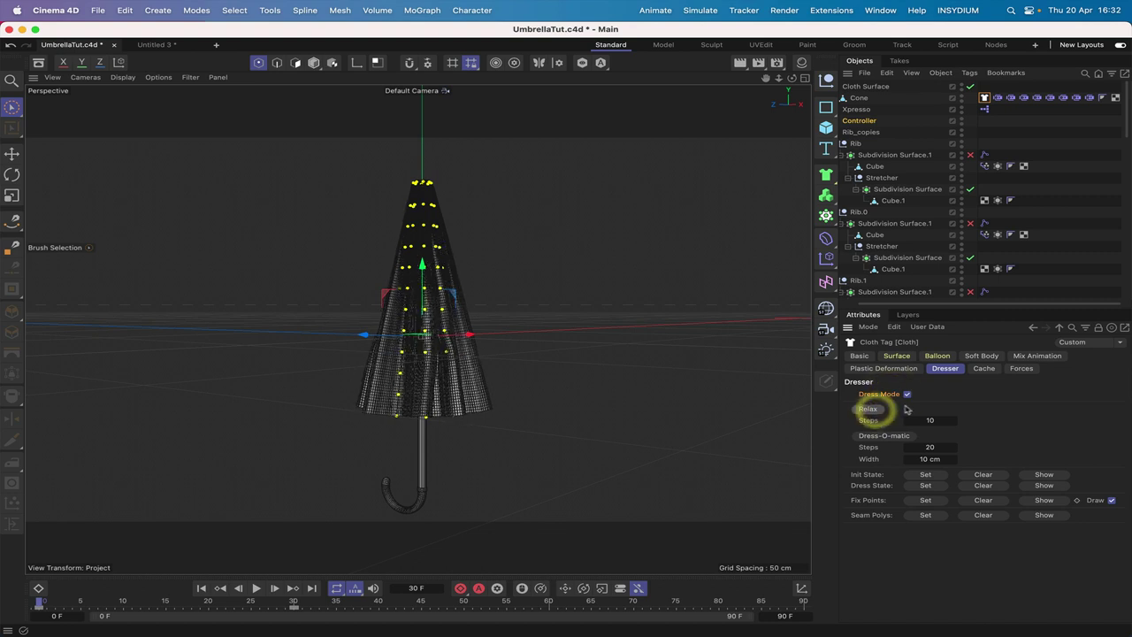
left_click(925, 475)
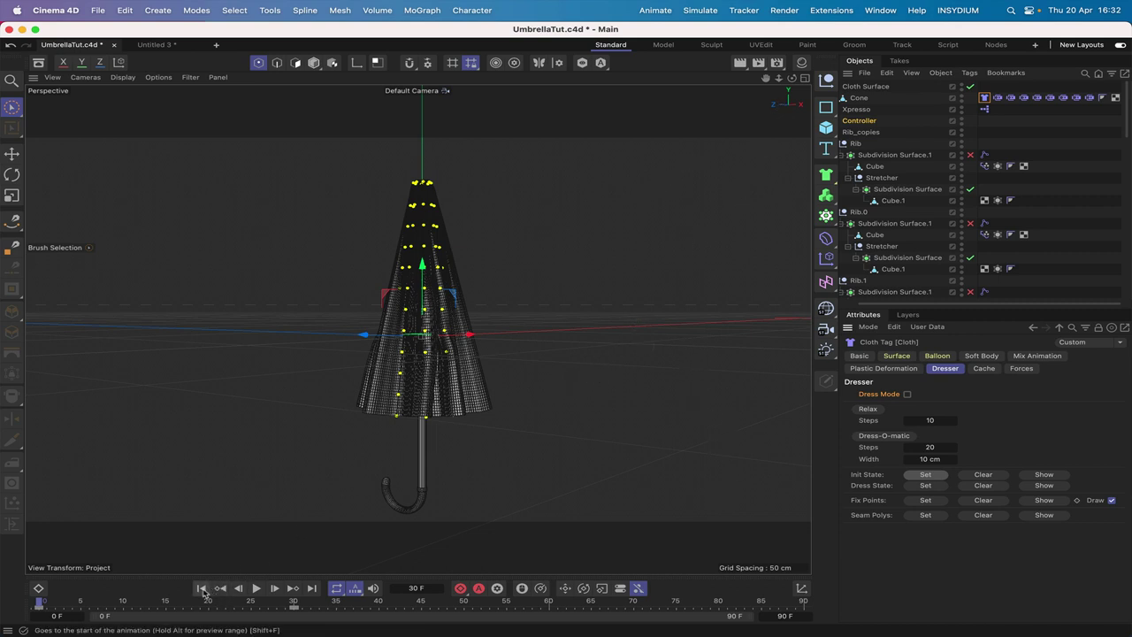
- Play the opening animation and examine the open canopy from several angles, including close up around its top centre
left_click(257, 589)
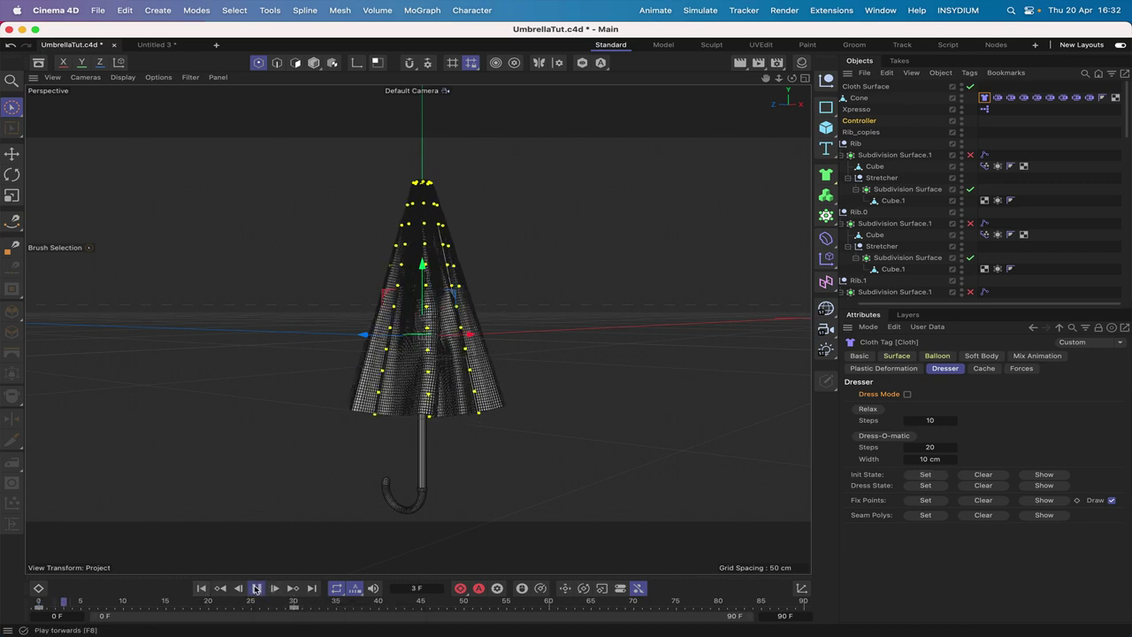
left_click(256, 588)
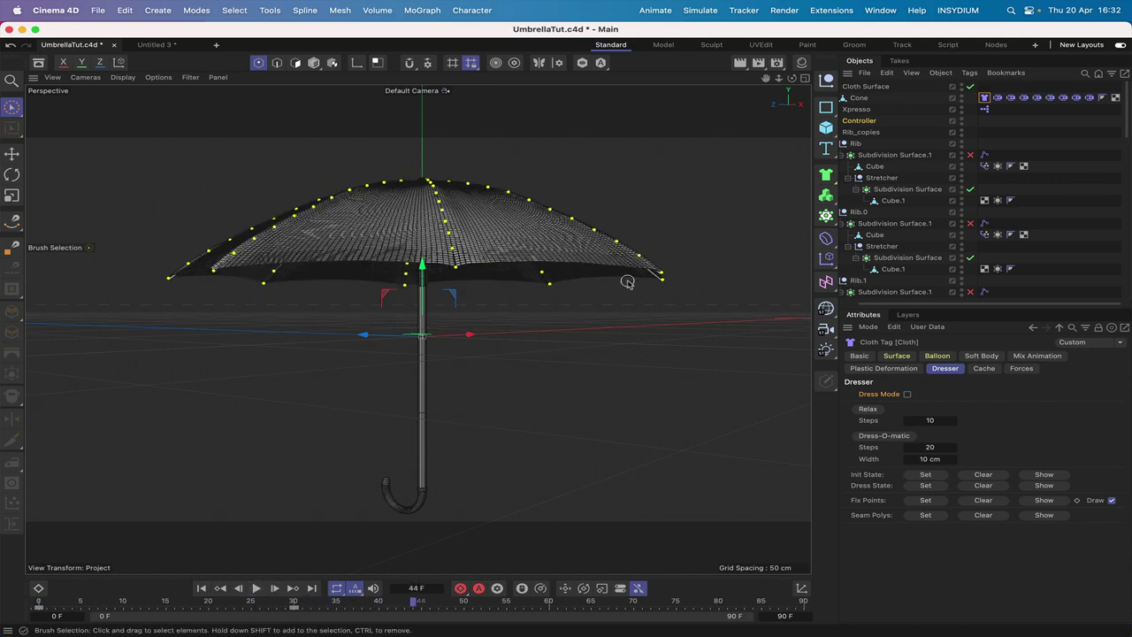
mouse_move(791, 78)
left_mouse_down()
mouse_move(770, 195)
mouse_move(789, 176)
mouse_move(791, 81)
mouse_move(792, 92)
left_mouse_up()
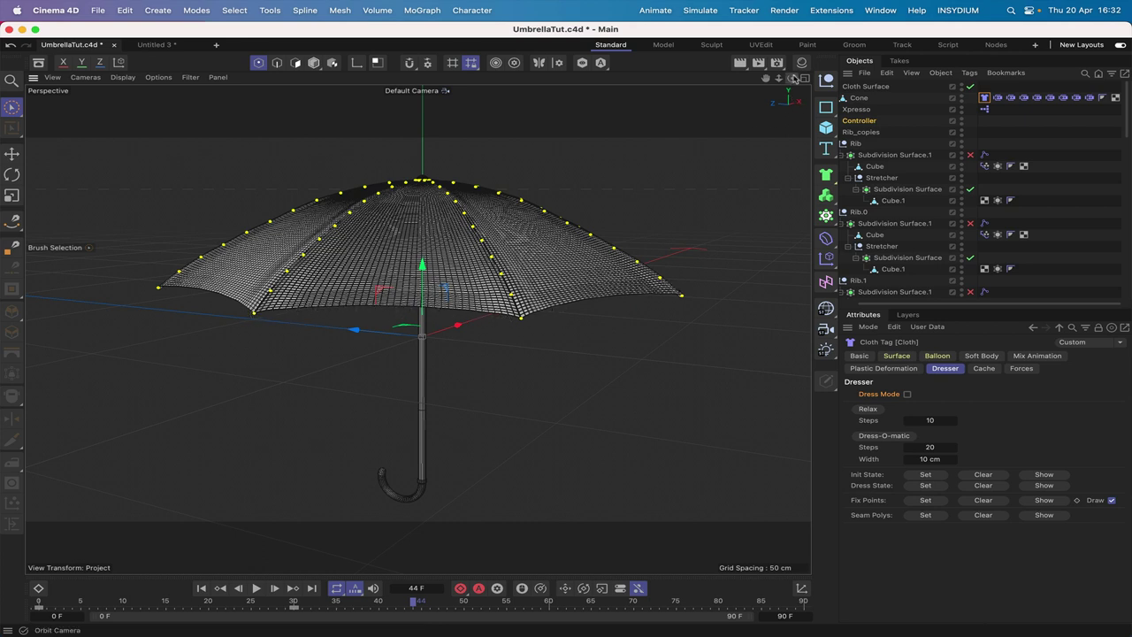
left_click_drag(792, 79, 792, 133)
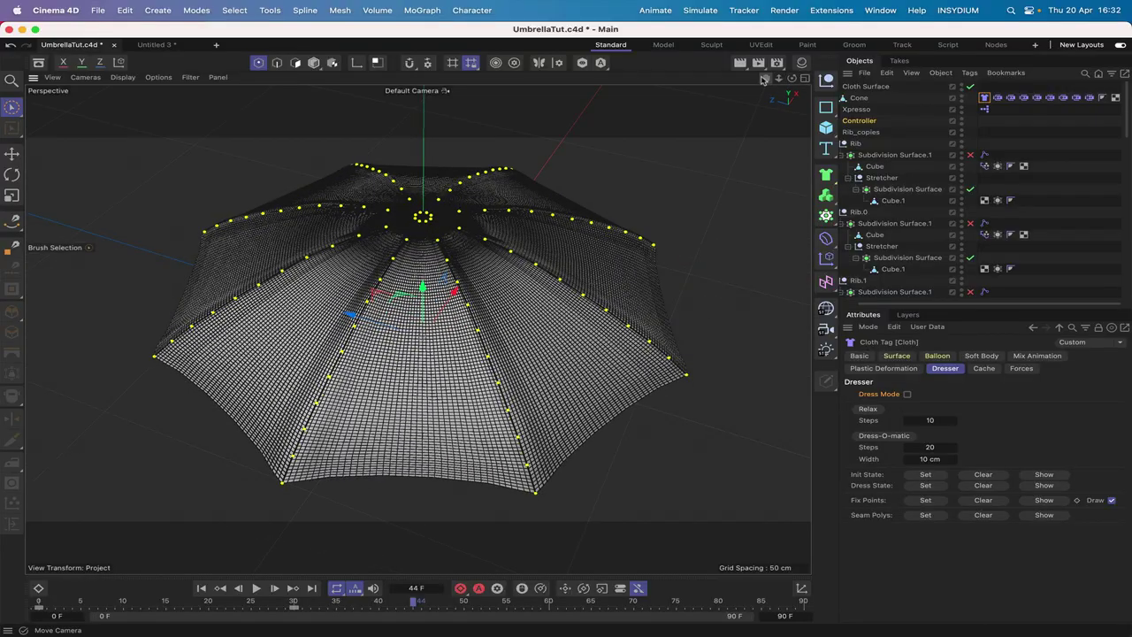
left_click_drag(764, 78, 745, 110)
right_click_drag(765, 78, 876, 79)
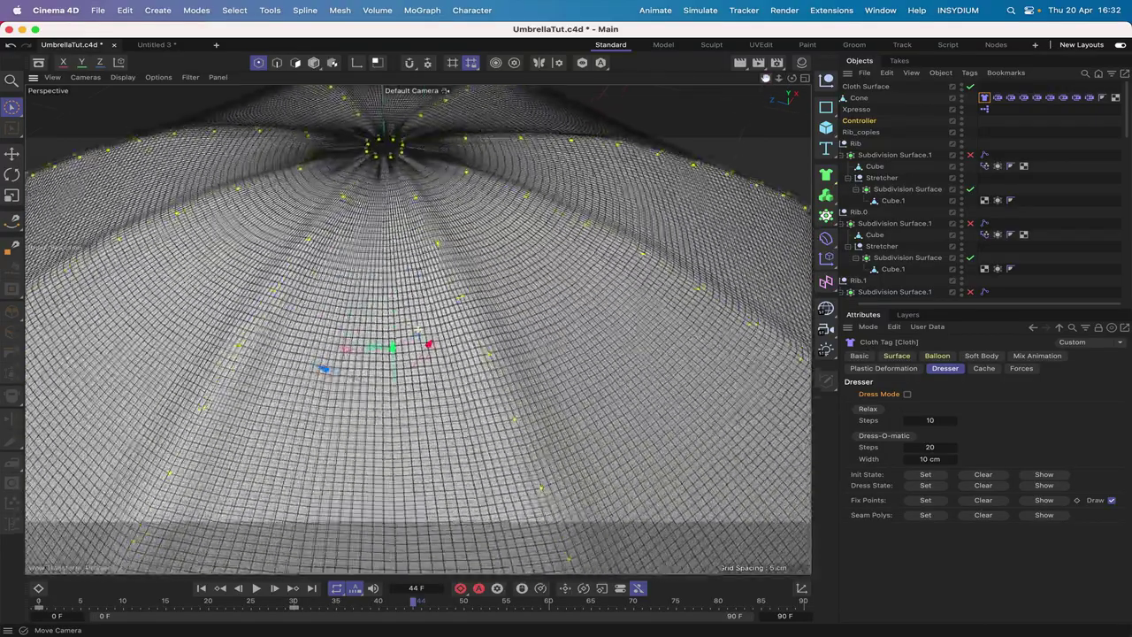
left_click_drag(766, 78, 766, 79)
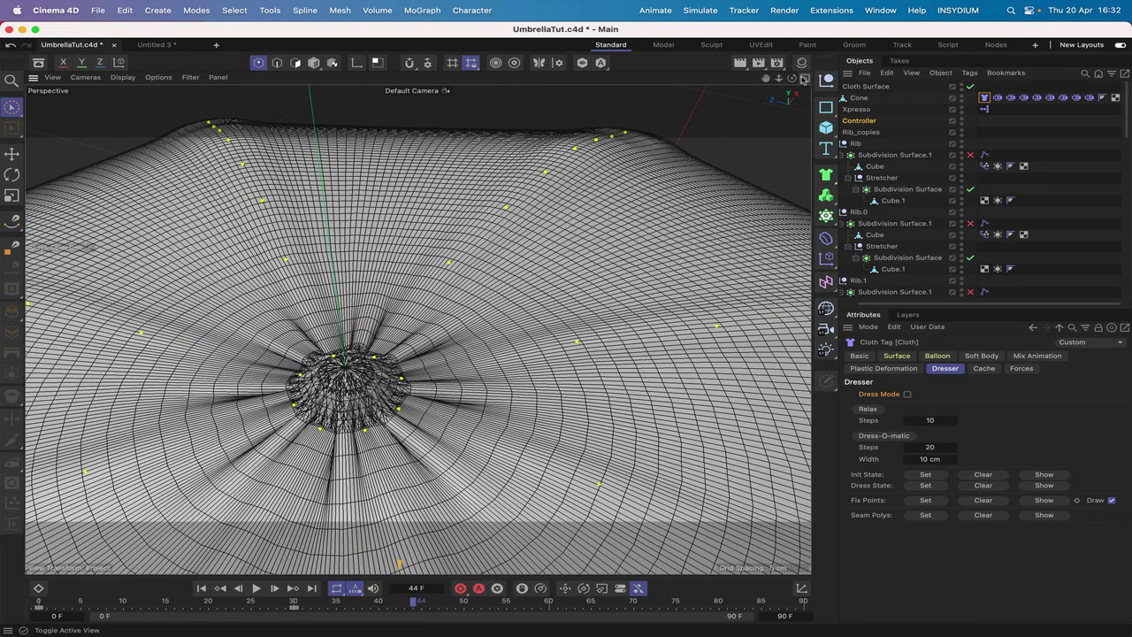
left_click_drag(778, 78, 778, 78)
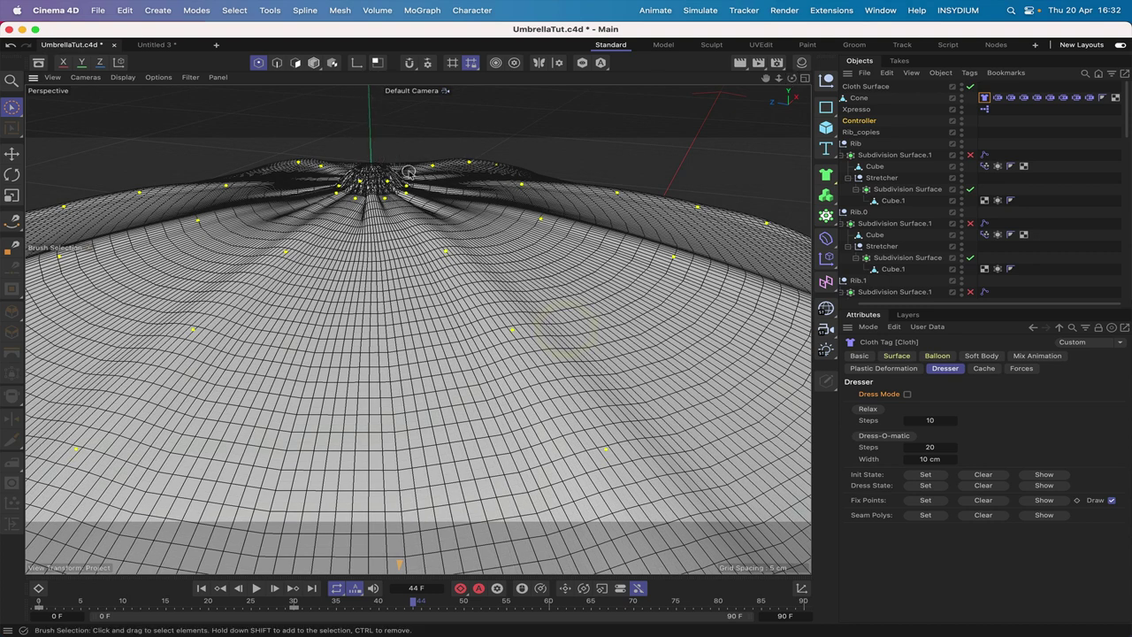
left_click_drag(767, 80, 768, 80)
right_click_drag(767, 79, 768, 79)
left_click_drag(768, 79, 793, 78)
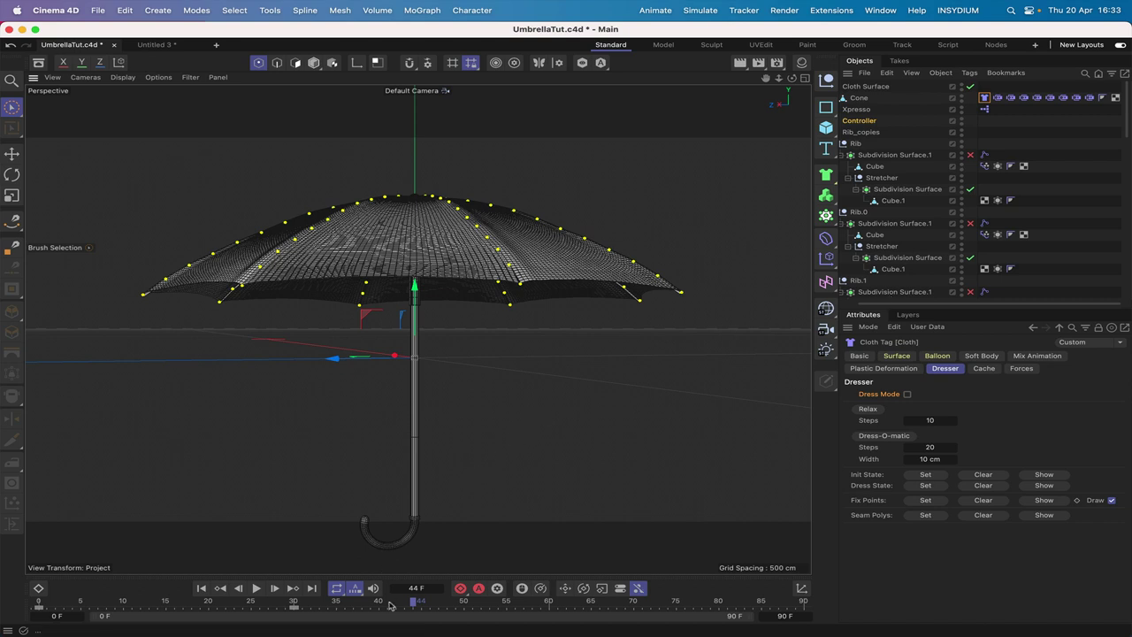
- Keyframe the Controller's Slide at 33 on frame 50 and move that key to frame 60
left_click(461, 607)
left_click(861, 121)
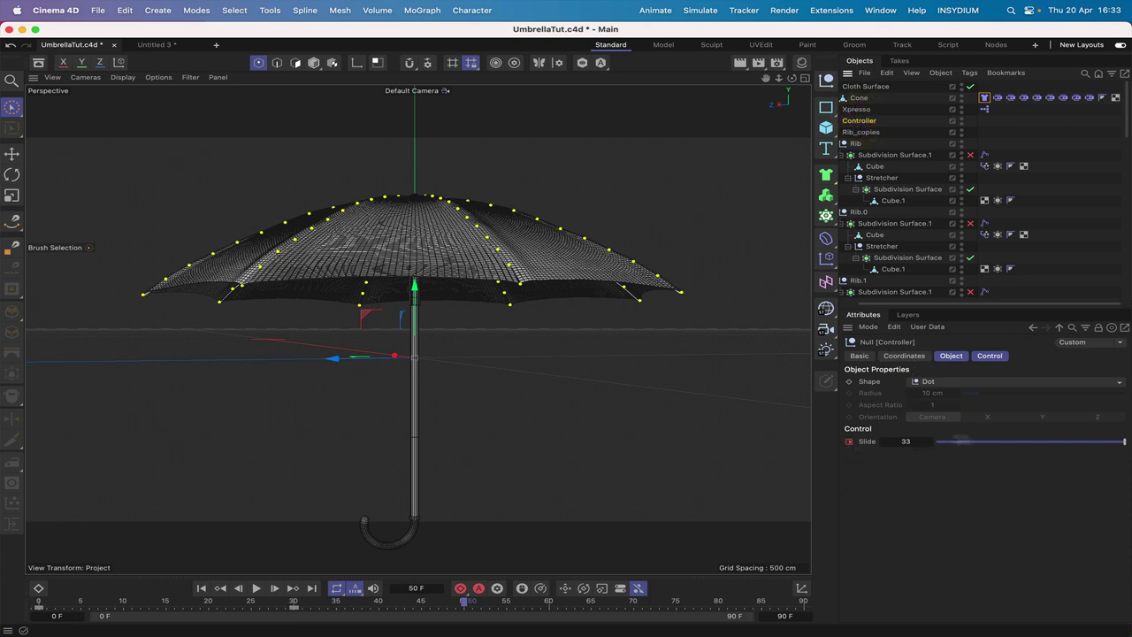
left_click(849, 441)
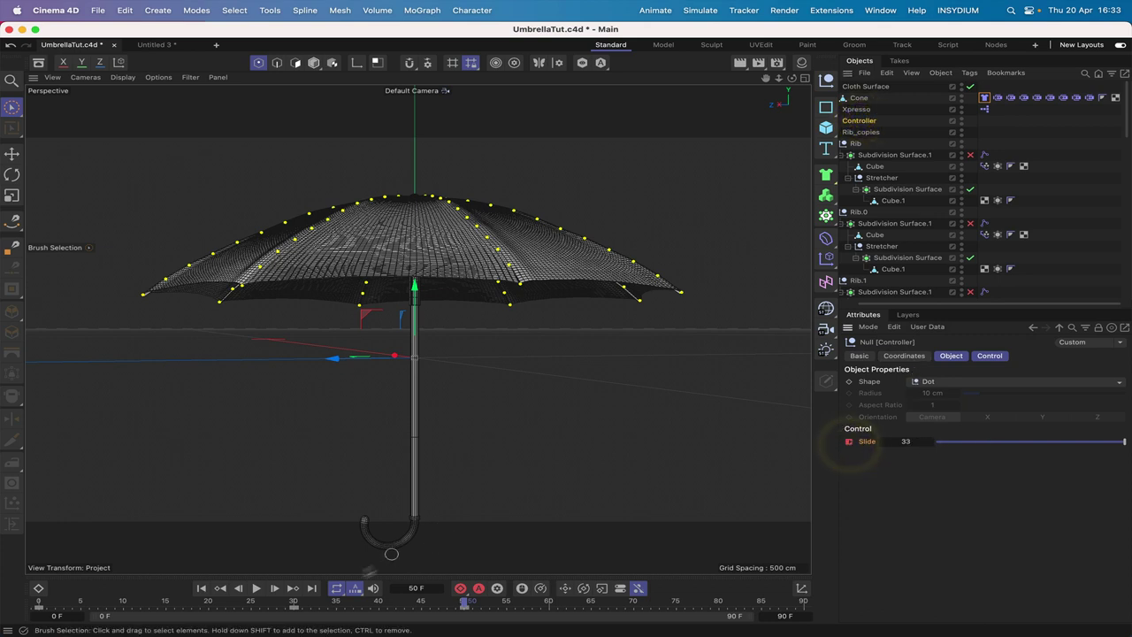
left_click_drag(562, 608, 643, 608)
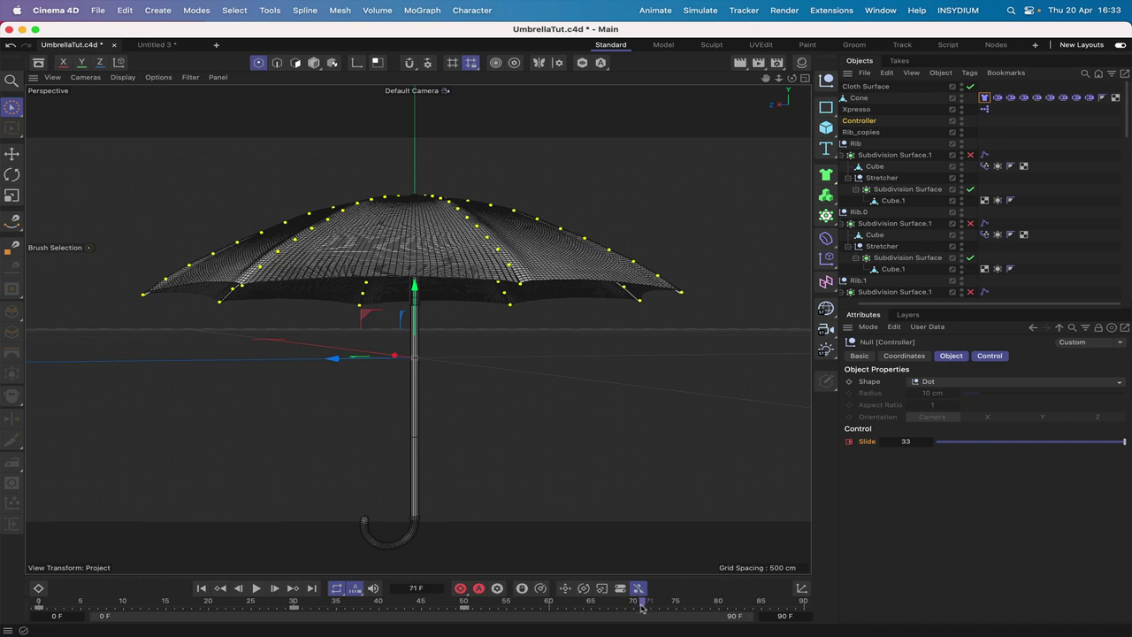
left_click(464, 608)
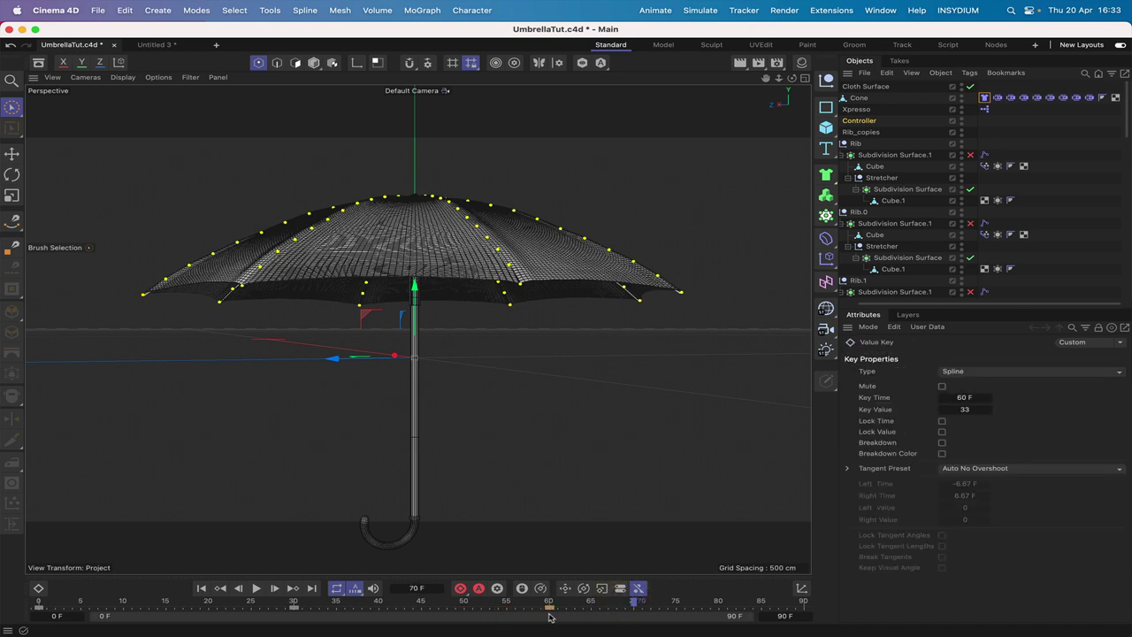
- Keyframe the Controller's Slide at 0 on frame 90 to close the umbrella
left_click_drag(642, 606, 805, 606)
left_click(870, 121)
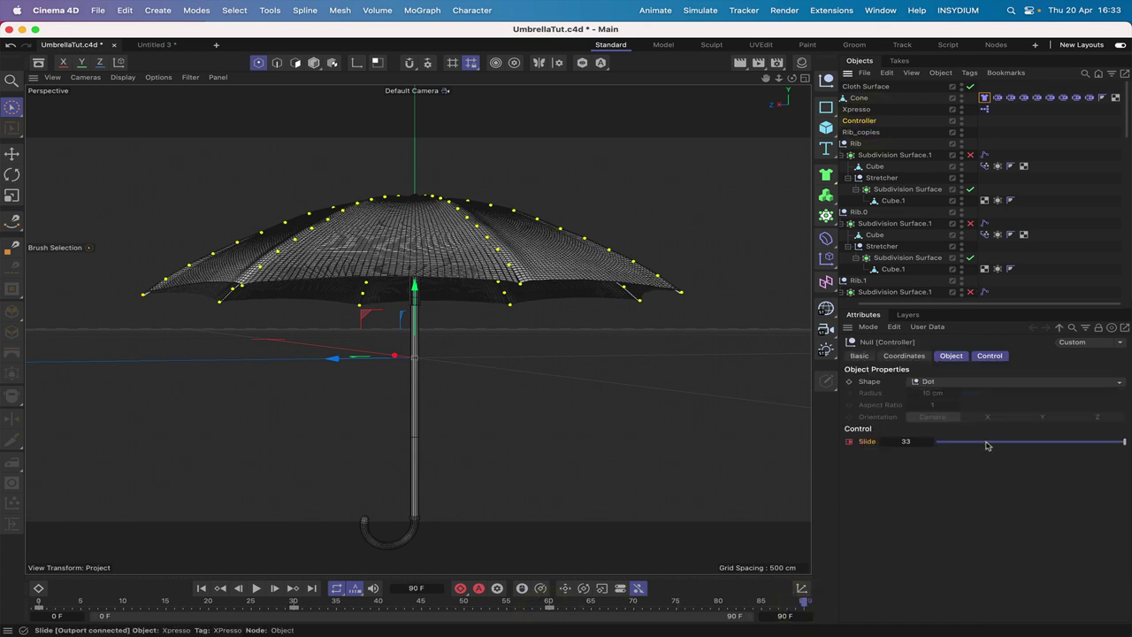
left_click_drag(966, 441, 914, 450)
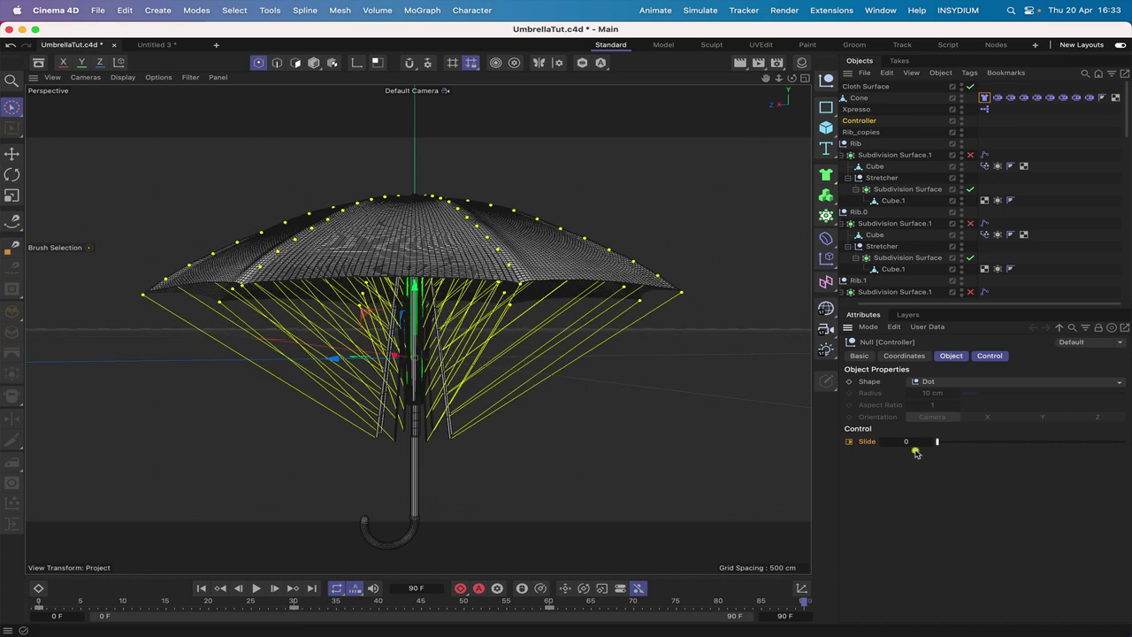
left_click(849, 441)
- Set the animation play mode to Simple and play the opening and closing from the start
left_click(665, 11)
mouse_move(680, 56)
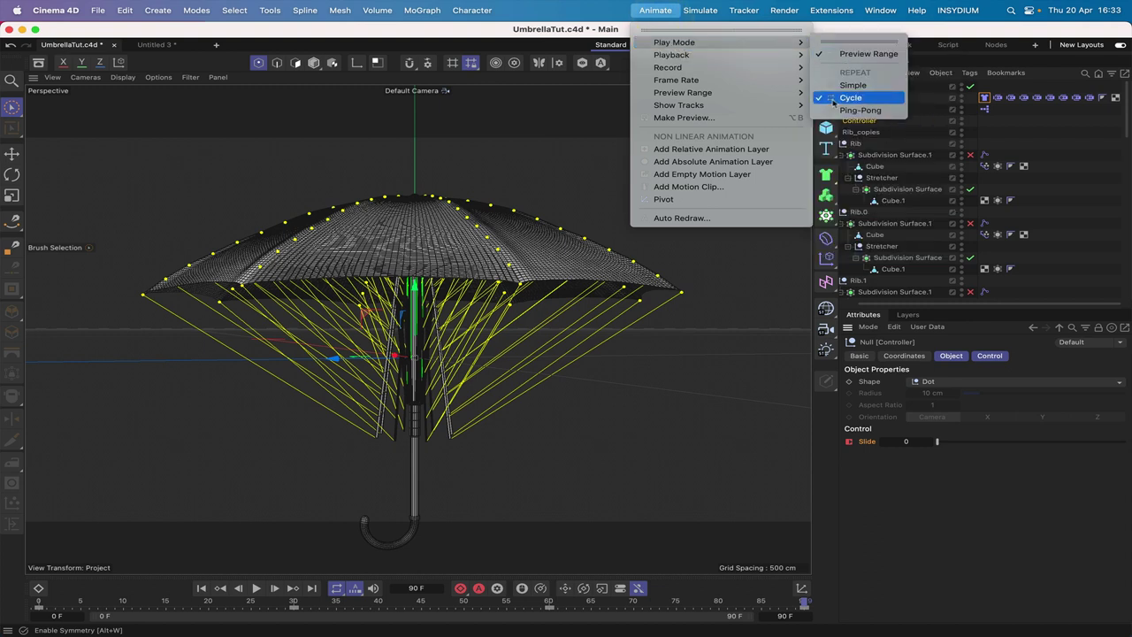
left_click(847, 87)
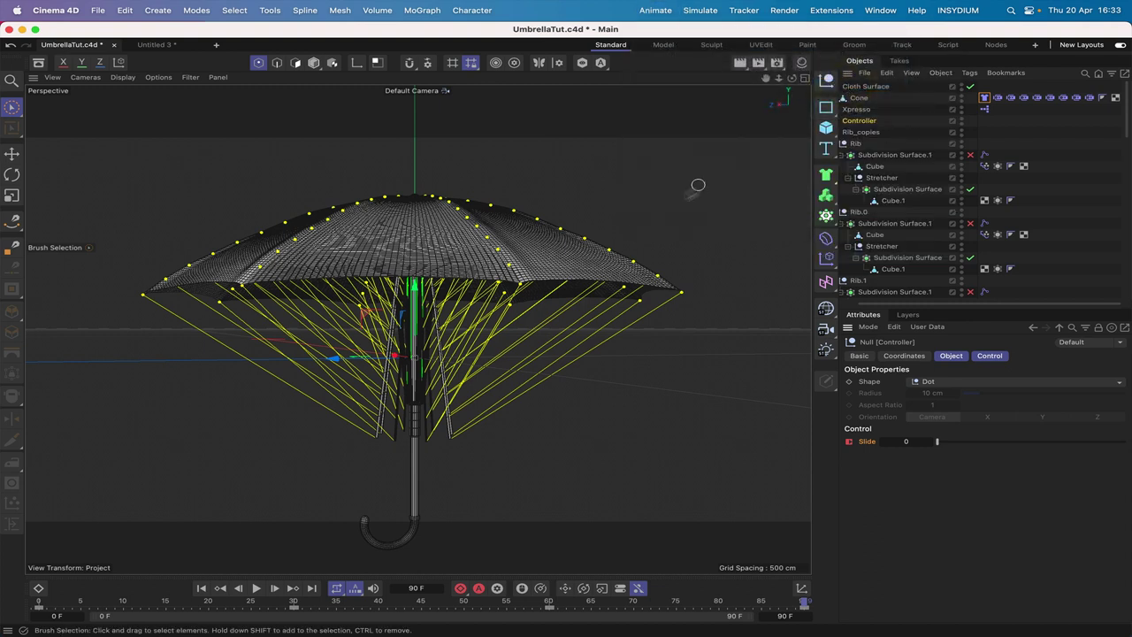
left_click(202, 588)
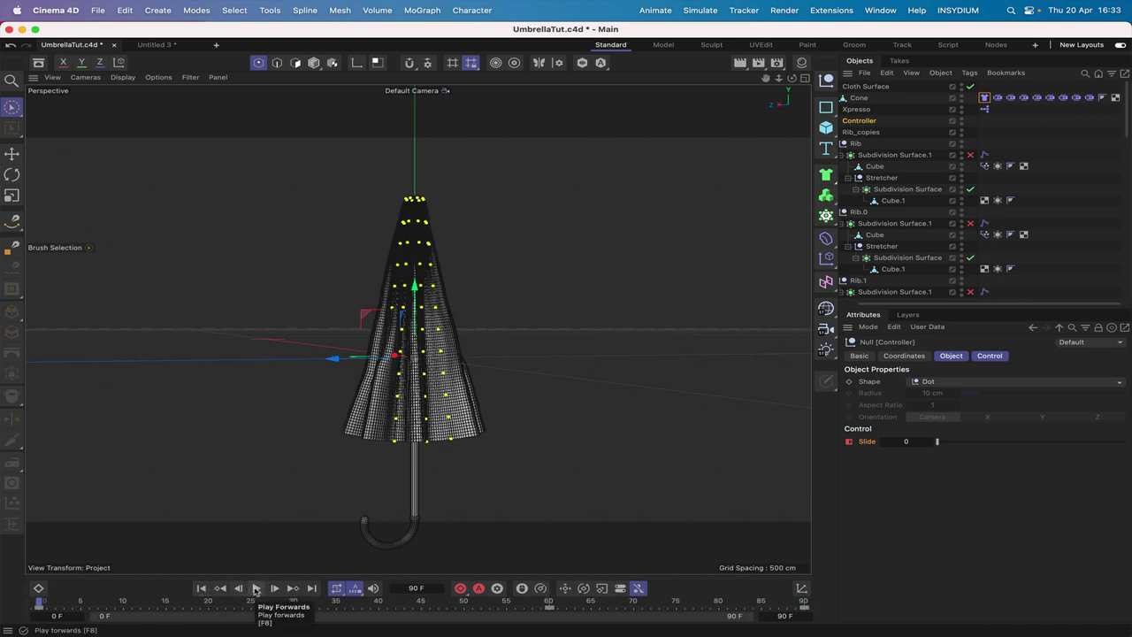
left_click(256, 588)
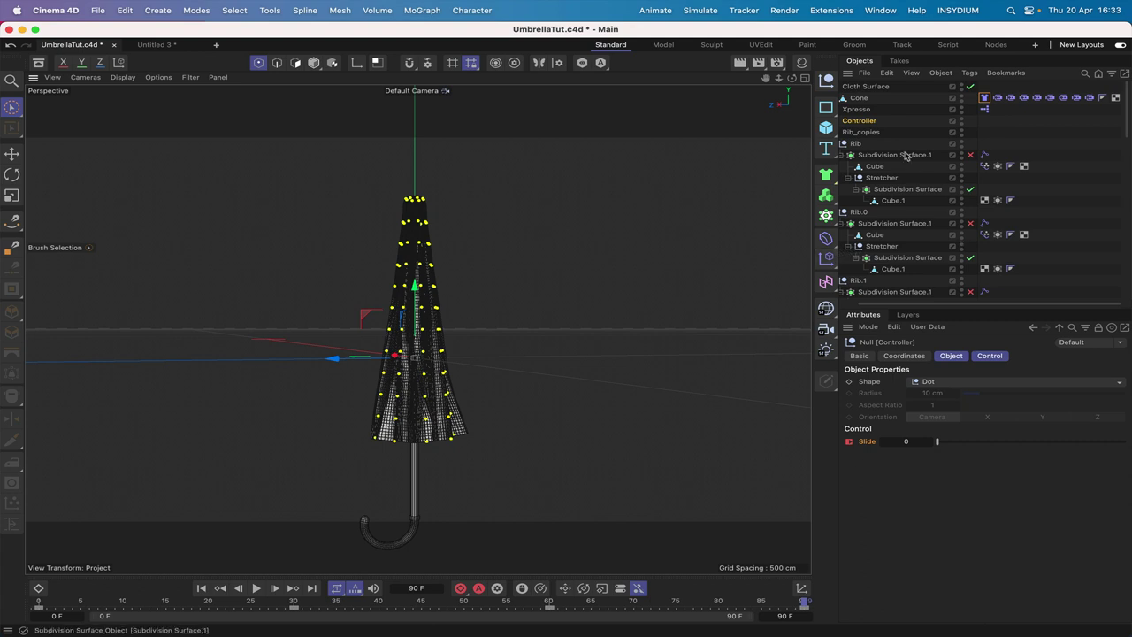
- Set the Cone cloth tag's Init State from the closed canopy at frame 90 and play the animation from the start
left_click(984, 97)
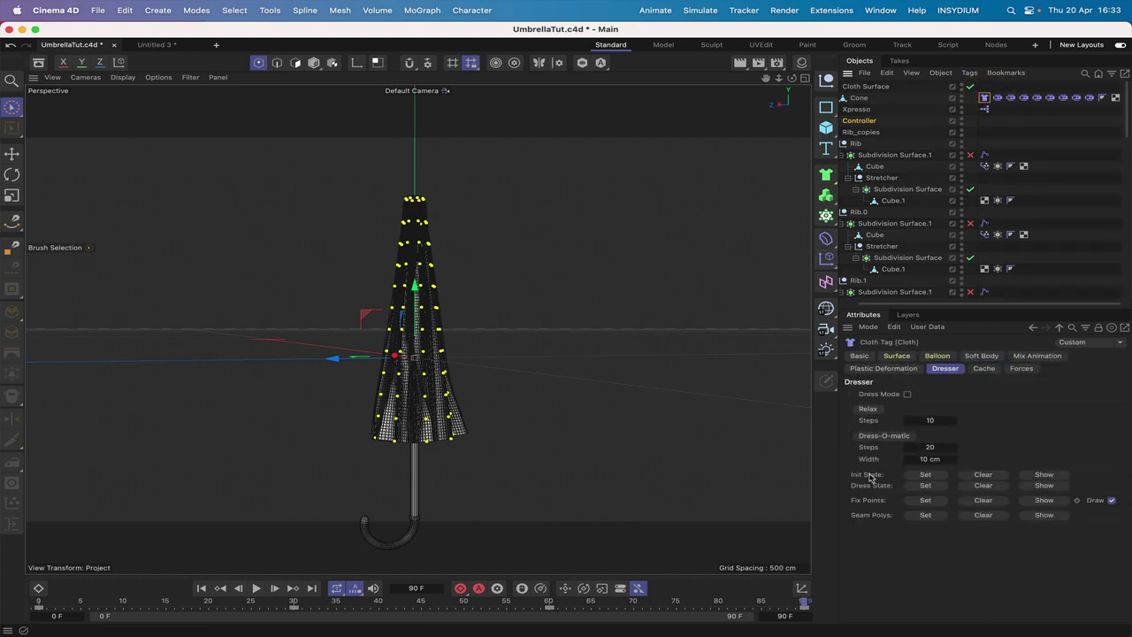
left_click(927, 475)
left_click(202, 589)
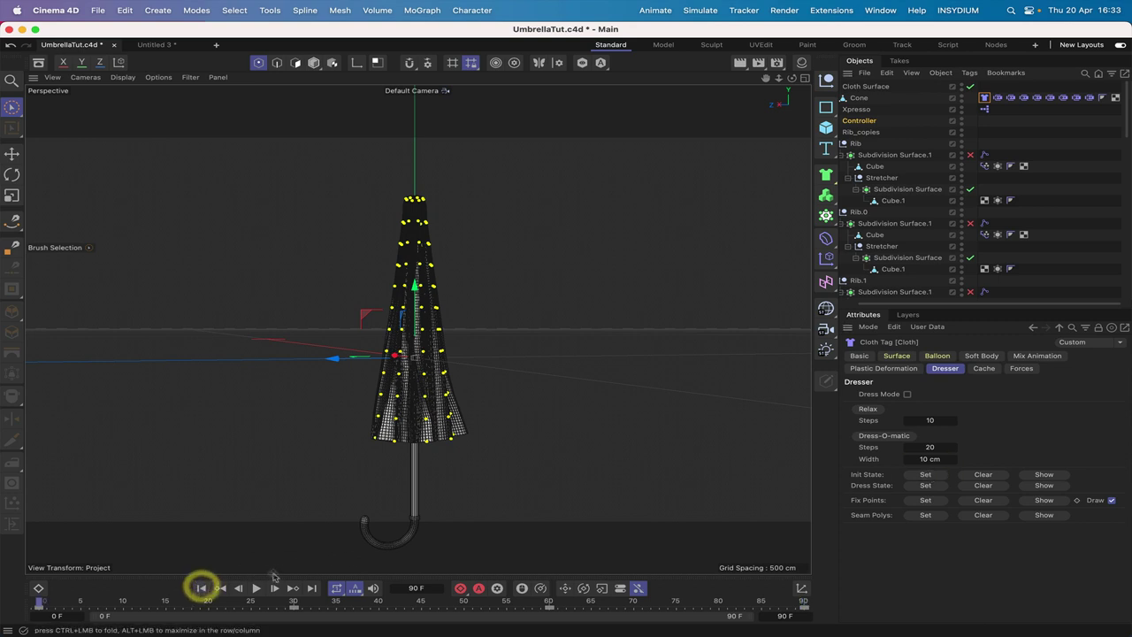
left_click(257, 589)
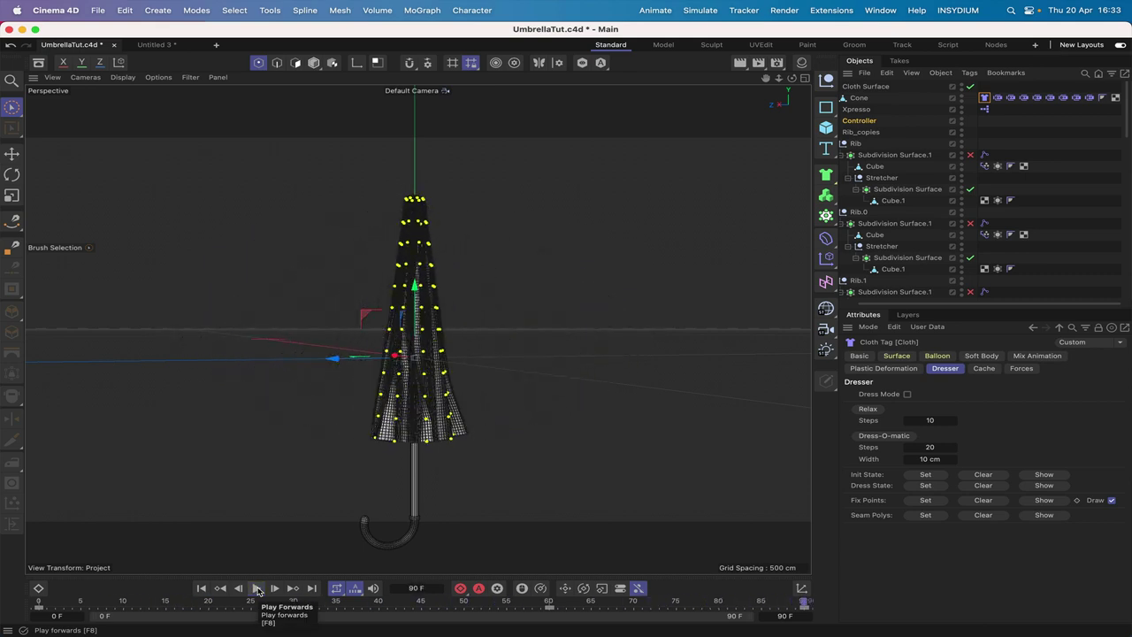
- Set the animation play mode to Cycle, play the opening and closing from the first frame, and return to the start
left_click(655, 10)
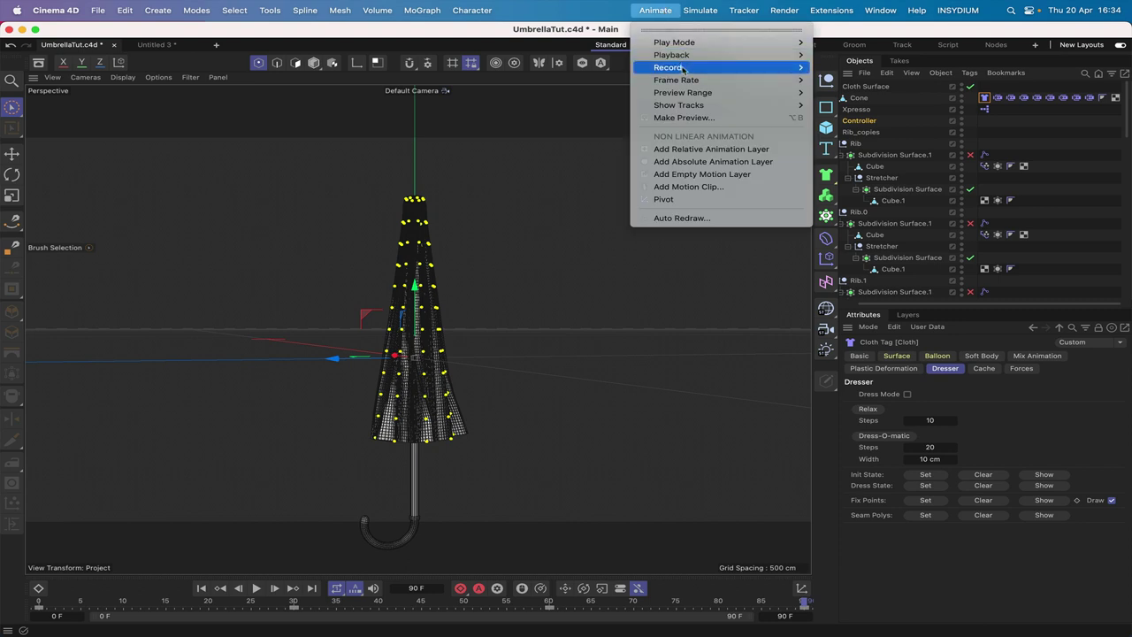
mouse_move(685, 42)
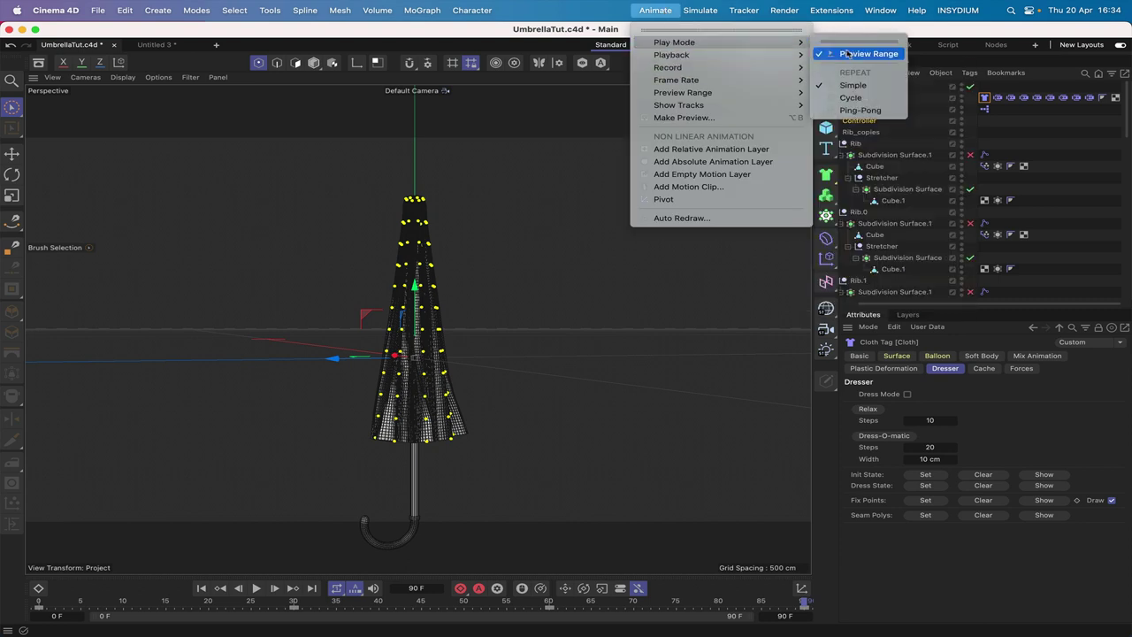
left_click(854, 98)
left_click(202, 589)
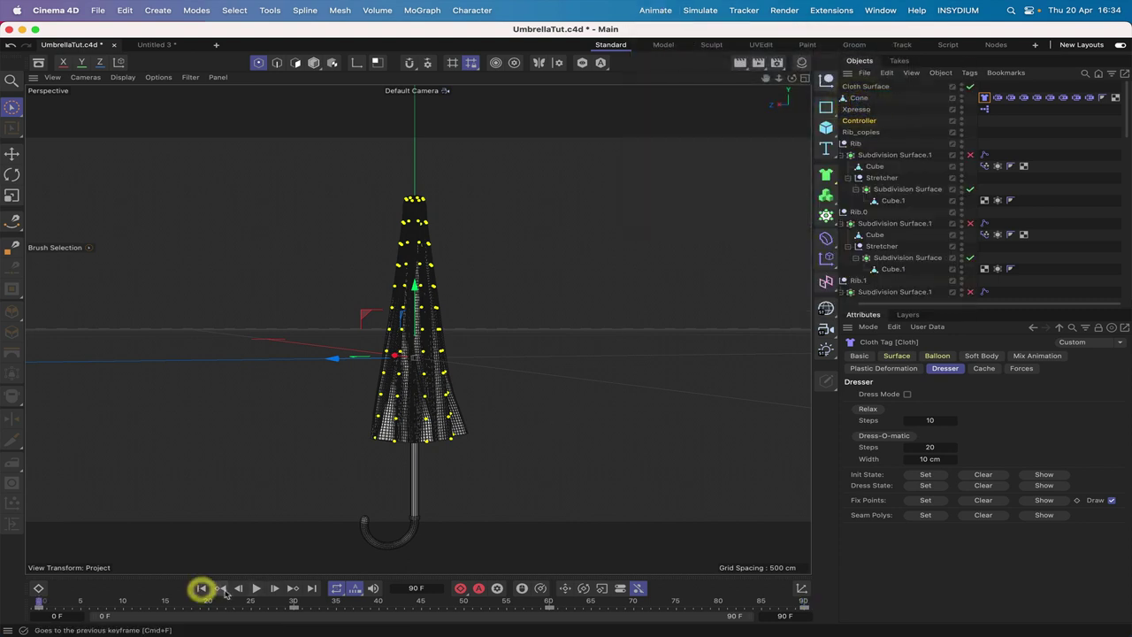
left_click(254, 588)
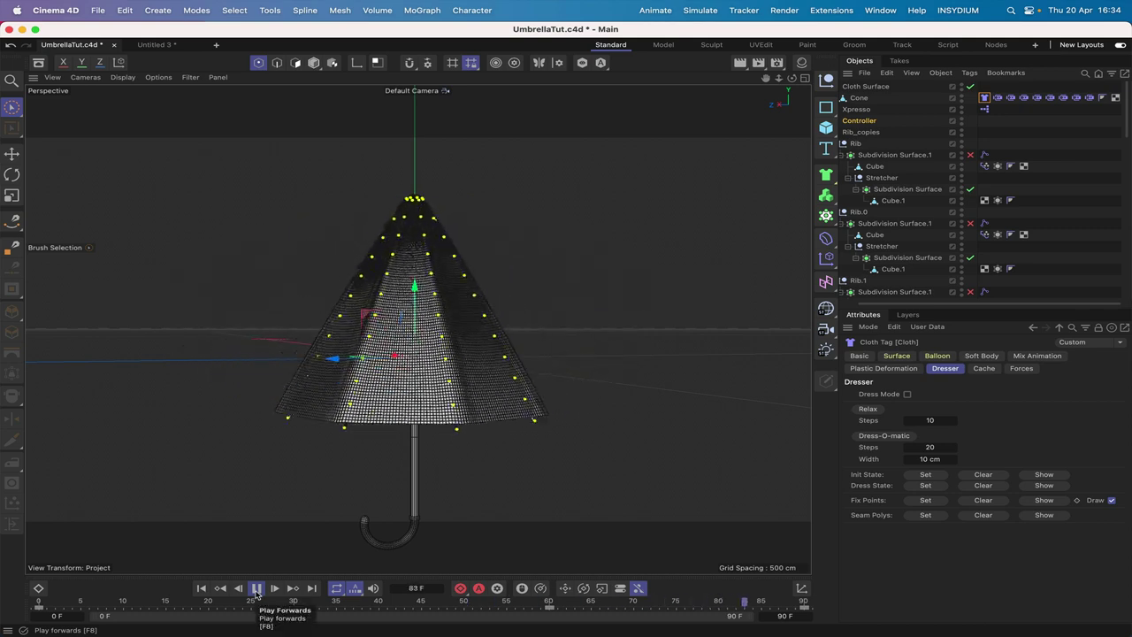
left_click(257, 588)
left_click(202, 588)
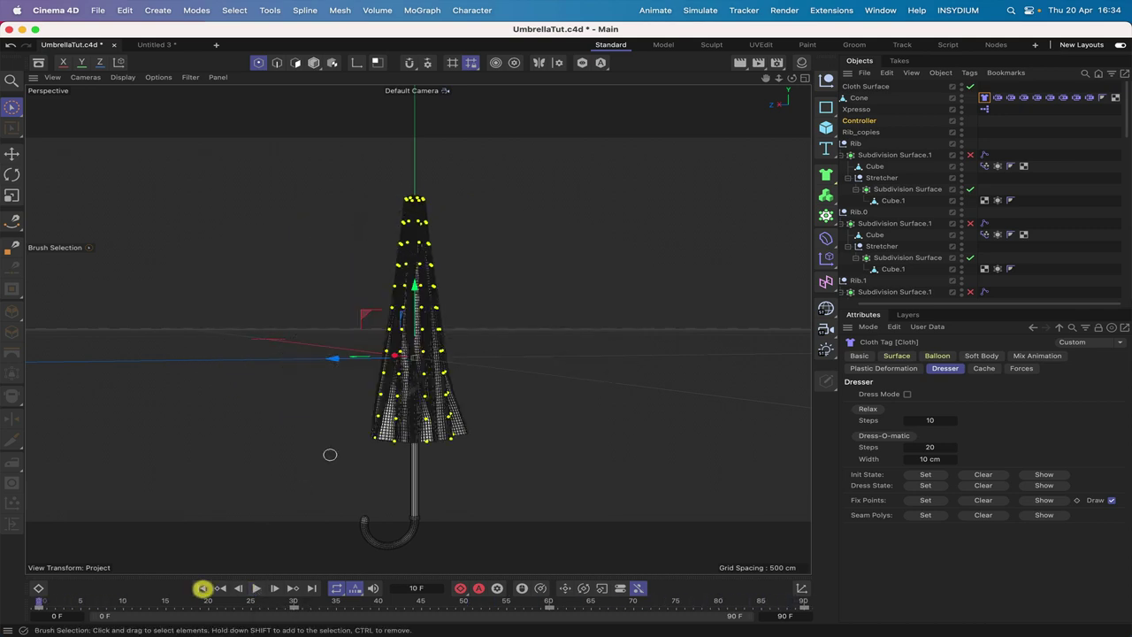
mouse_move(792, 78)
left_mouse_down()
mouse_move(814, 125)
mouse_move(802, 77)
mouse_move(787, 117)
left_mouse_up()
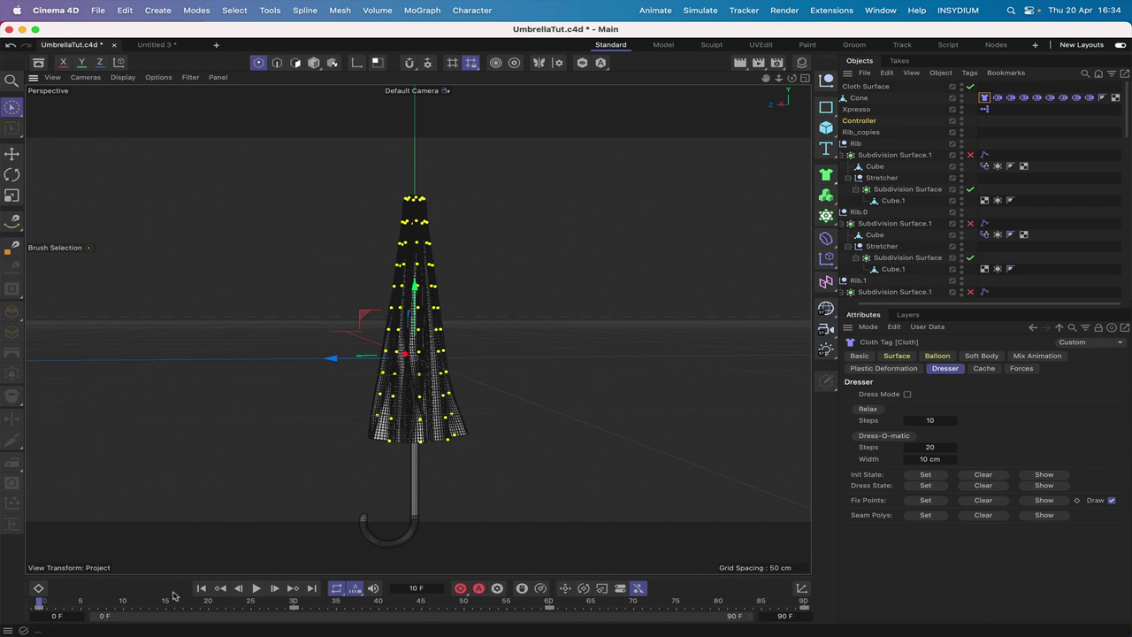
left_click(202, 588)
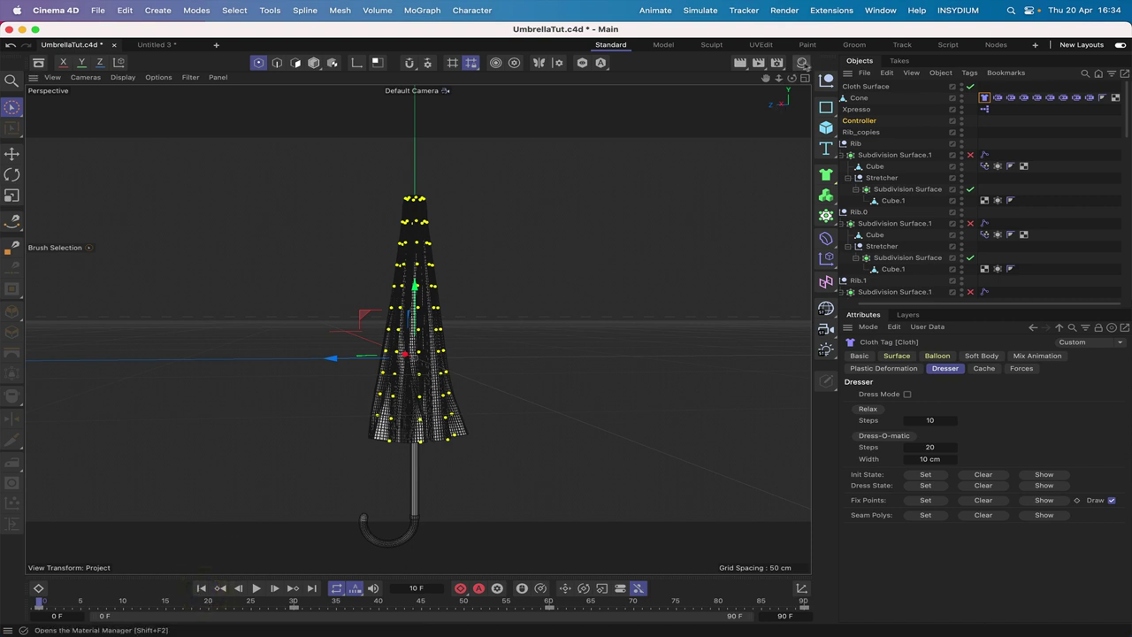
mouse_move(790, 77)
left_mouse_down()
mouse_move(793, 89)
mouse_move(791, 78)
left_mouse_up()
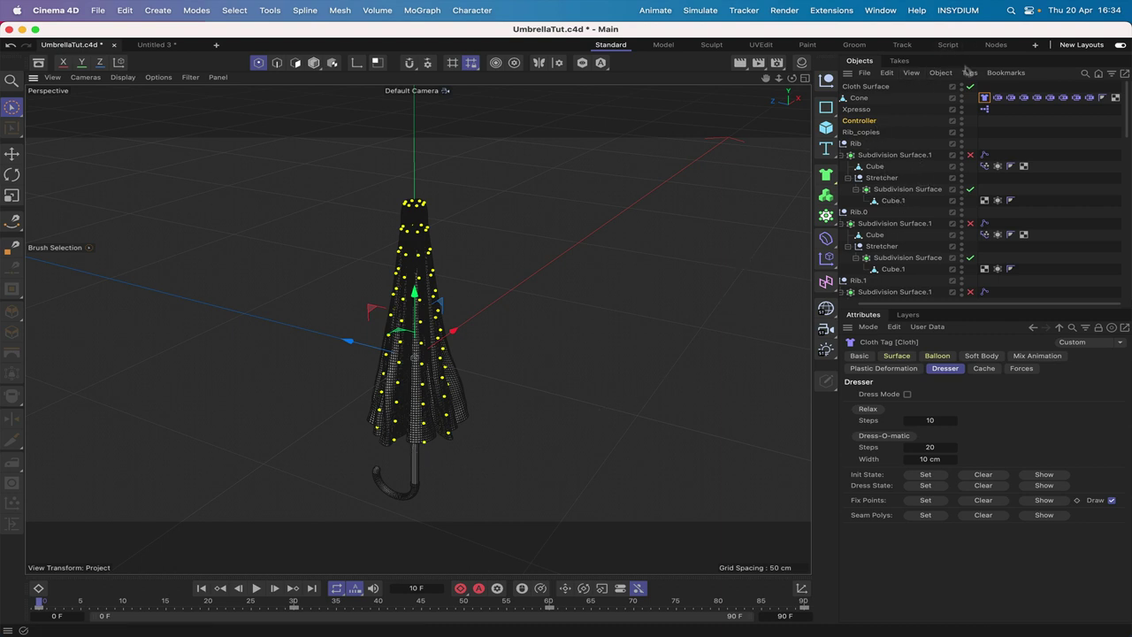
left_click(969, 72)
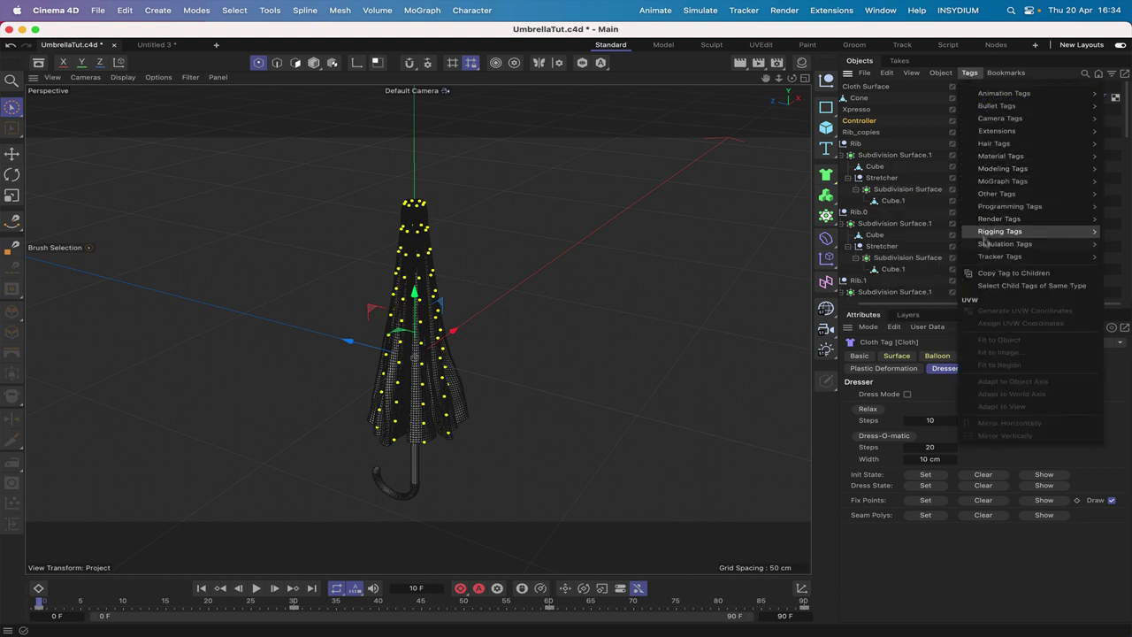
mouse_move(982, 245)
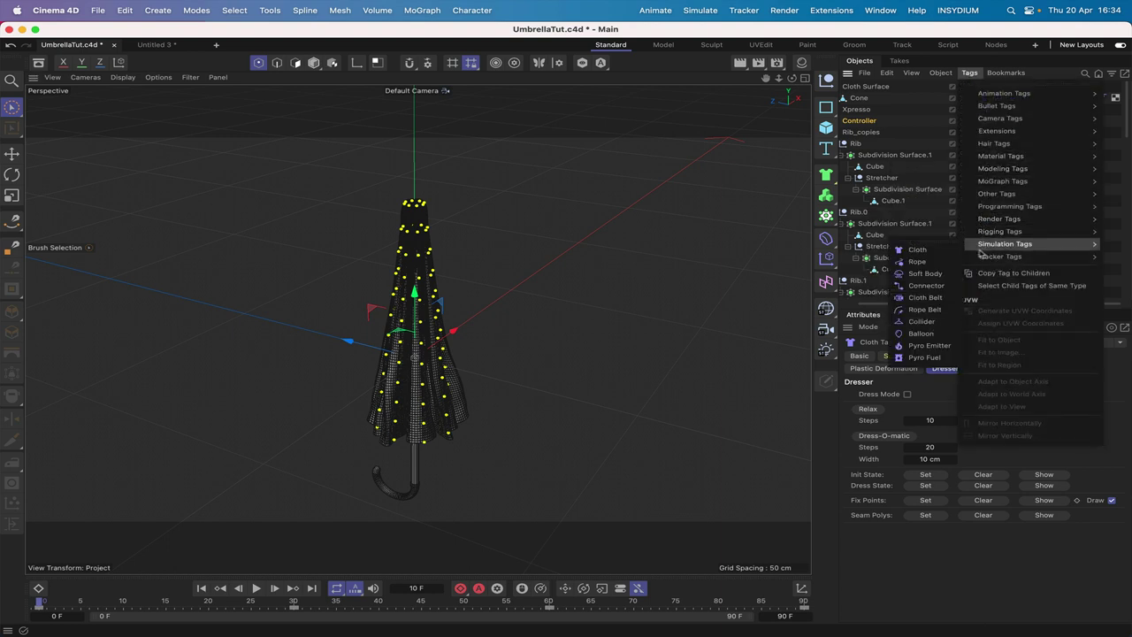
left_click(919, 321)
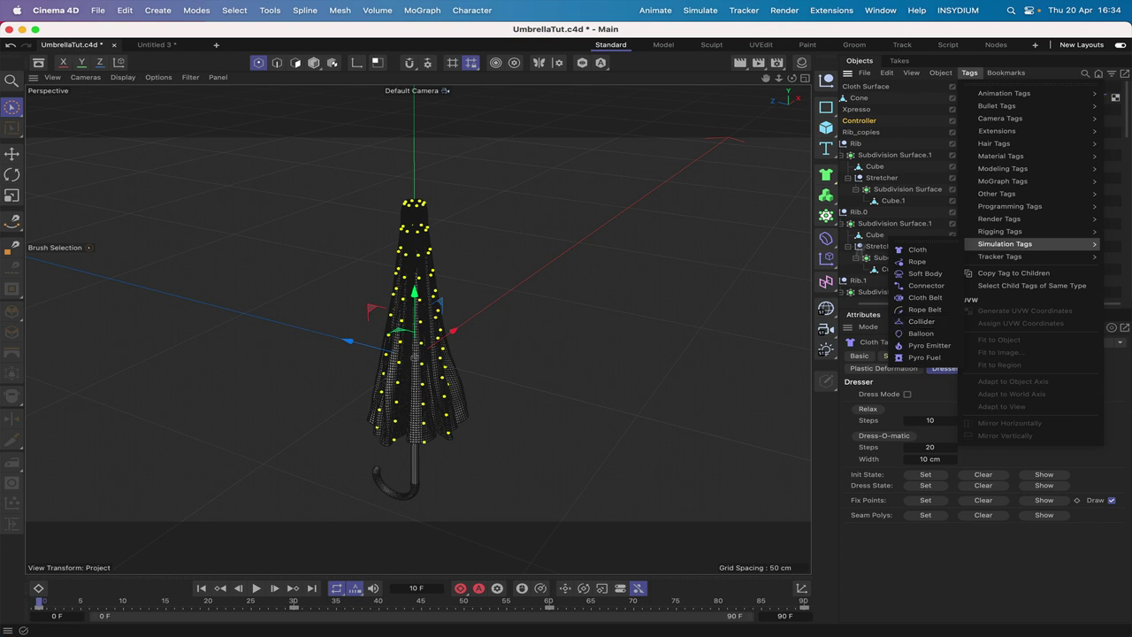
left_click(904, 129)
scroll(898, 221, "down", 5)
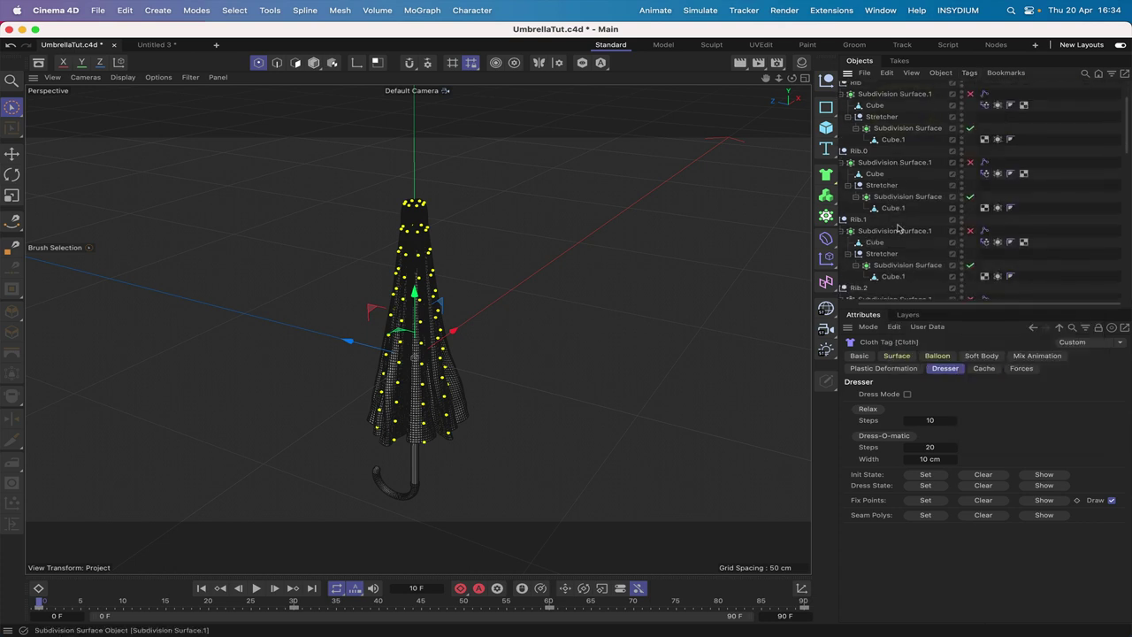
- Play the umbrella's looping open and close animation from a slightly elevated side view
mouse_move(791, 81)
left_mouse_down()
mouse_move(598, 82)
mouse_move(681, 73)
mouse_move(792, 94)
mouse_move(790, 113)
left_mouse_up()
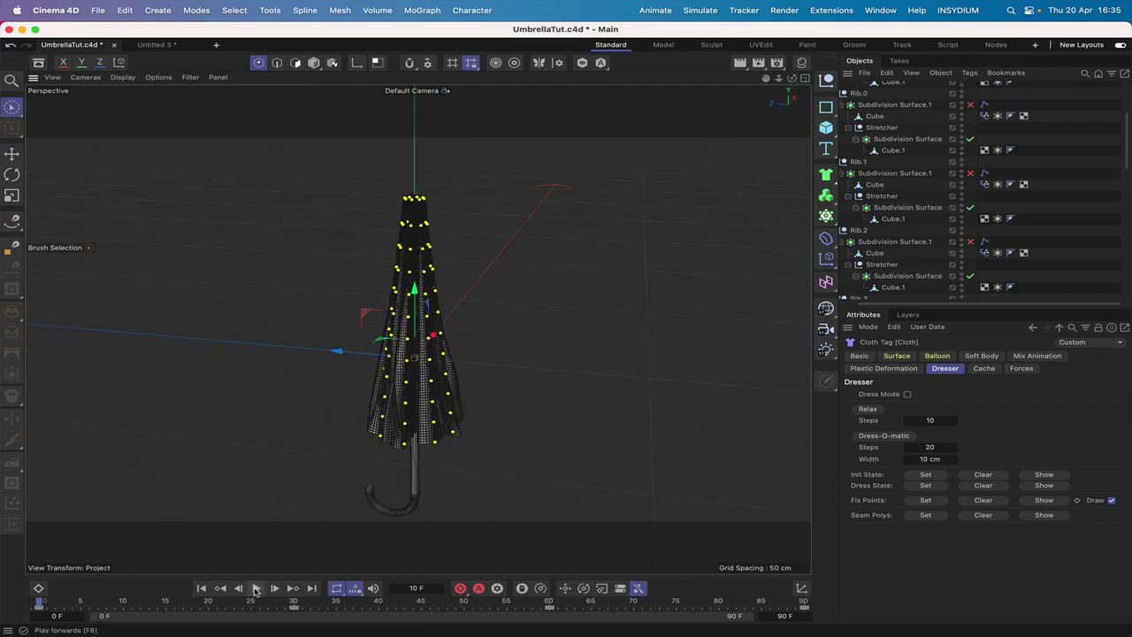
left_click(254, 588)
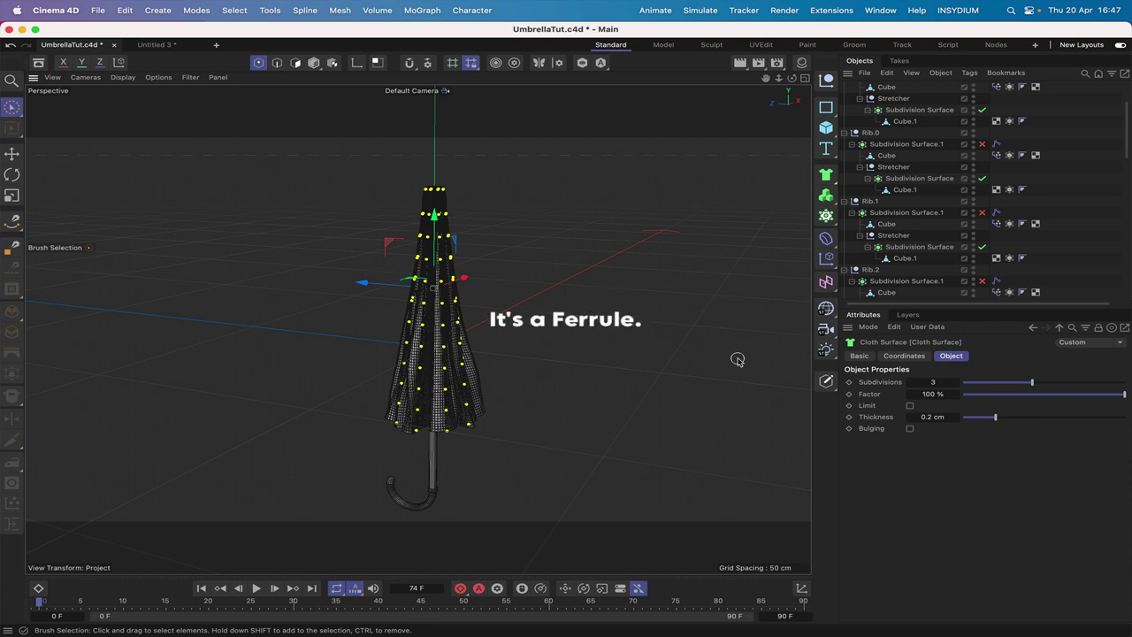
- Add a sphere with a radius of 10 cm and move it up to the canopy's top in the Right view
key("F3")
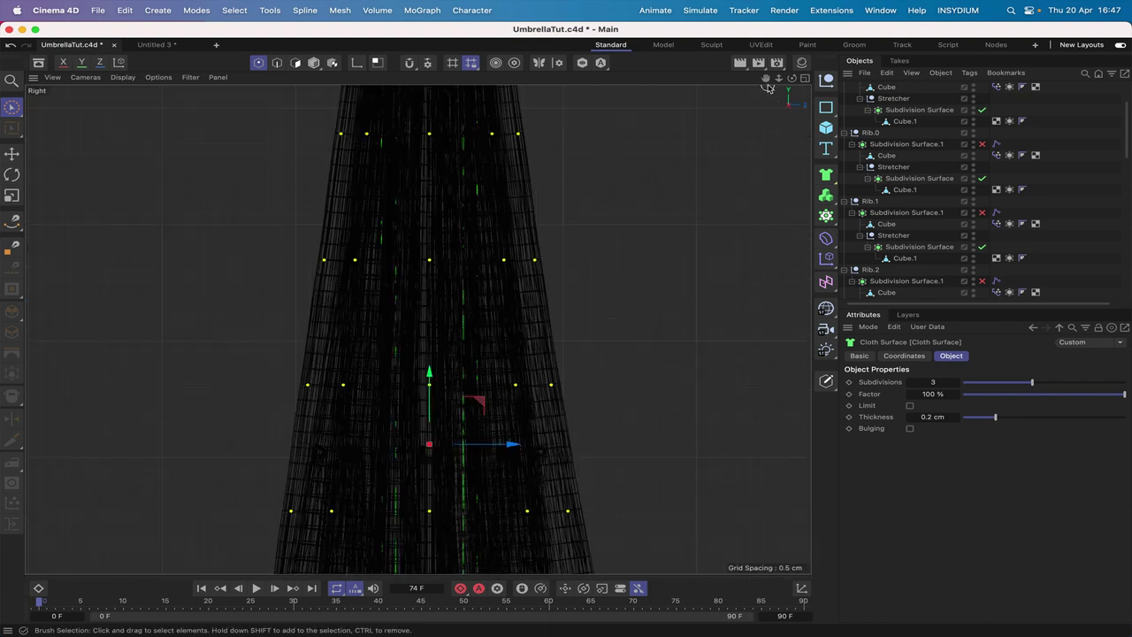
scroll(417, 329, "down", 6)
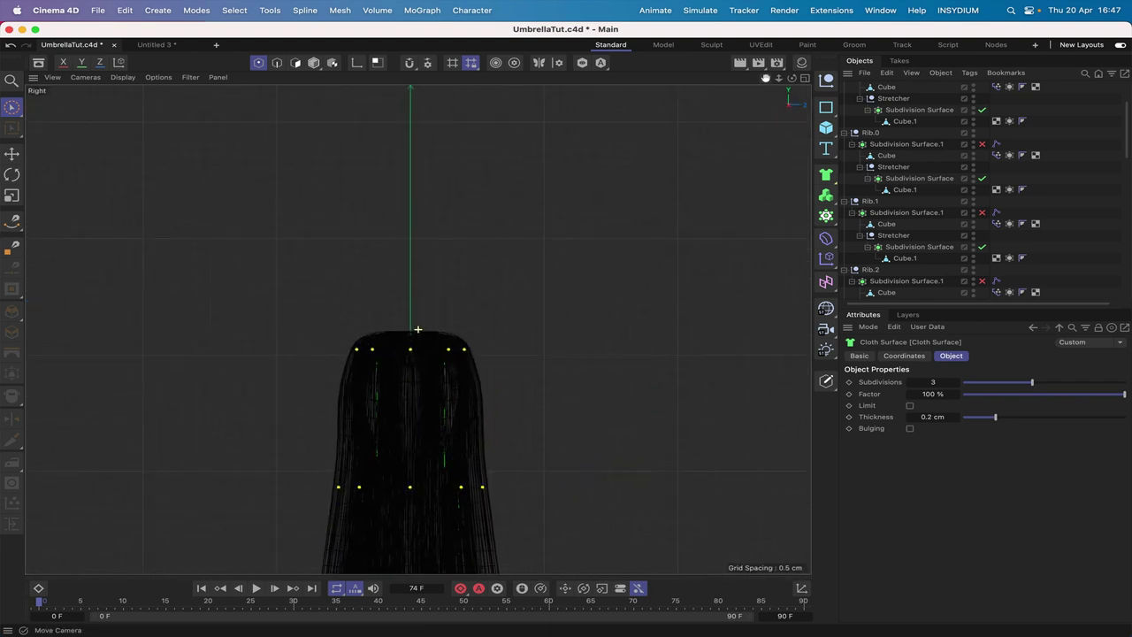
scroll(417, 329, "up", 5)
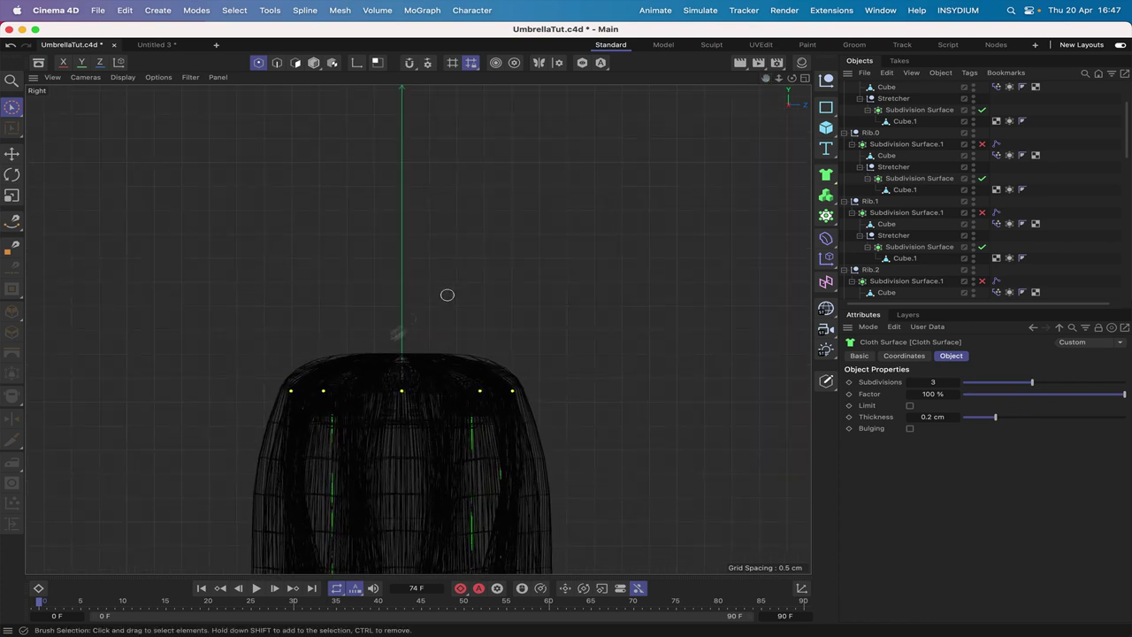
left_click(825, 127)
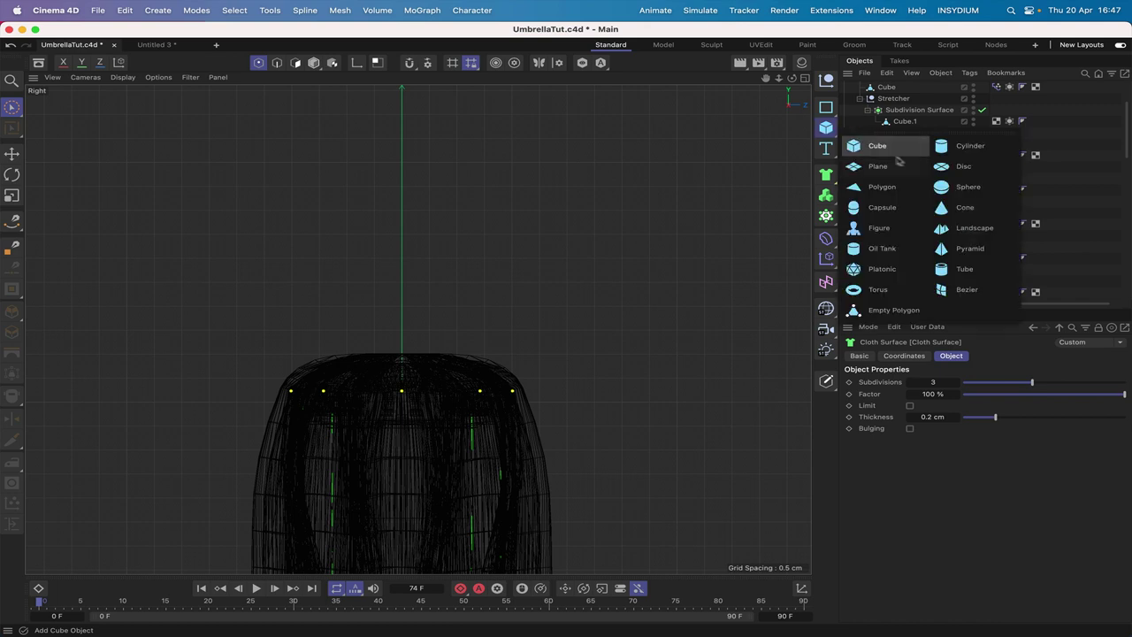
left_click(948, 181)
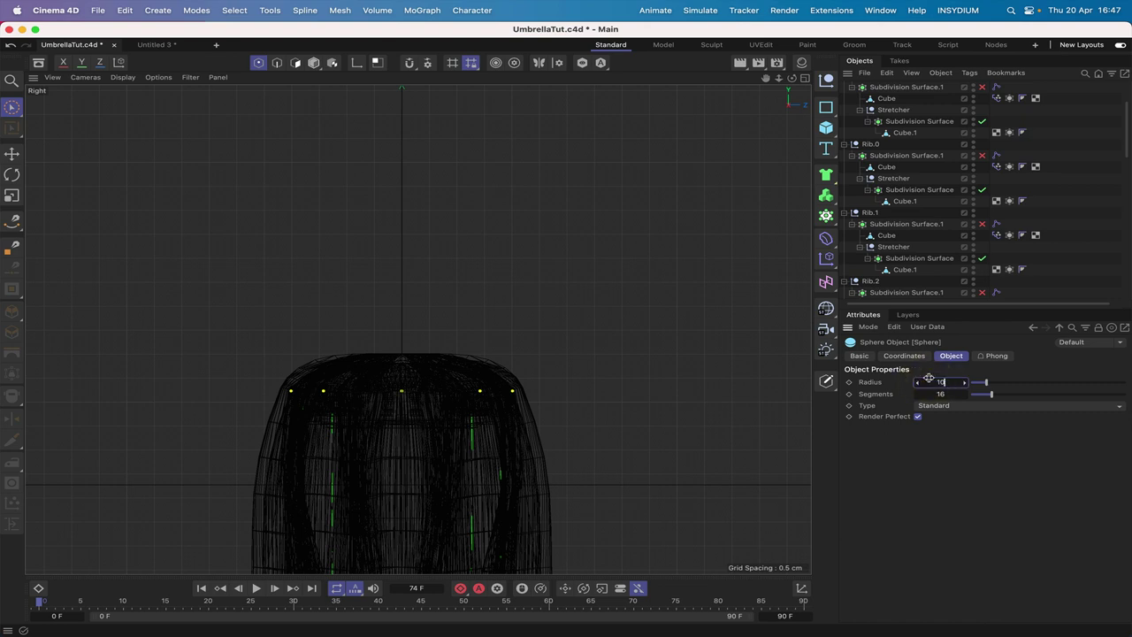
key("Return")
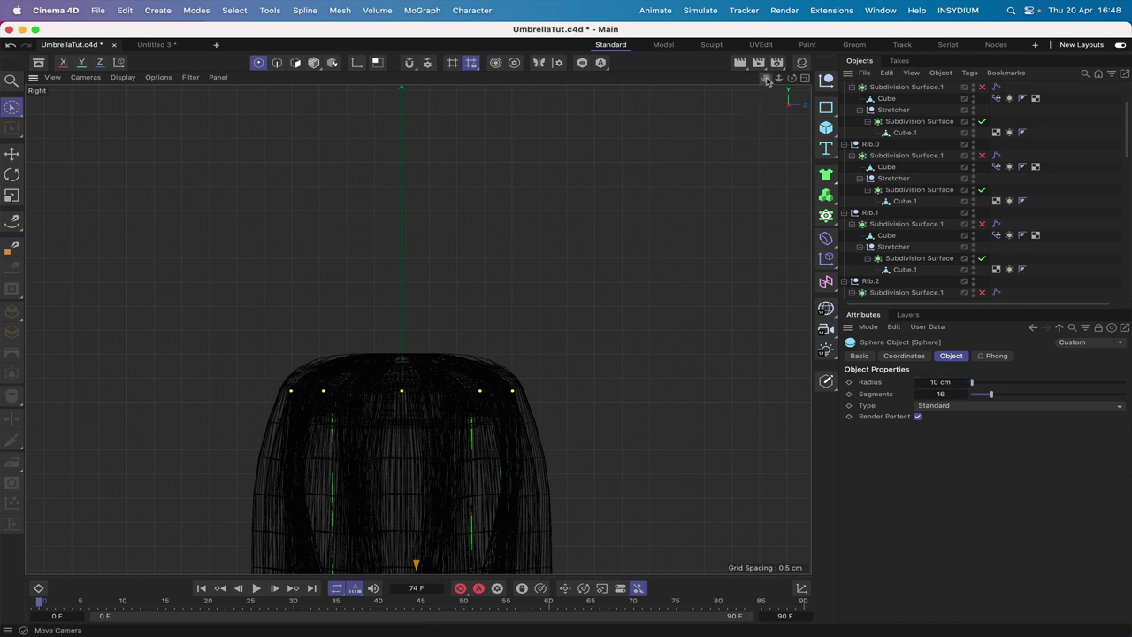
left_click_drag(767, 80, 767, 80)
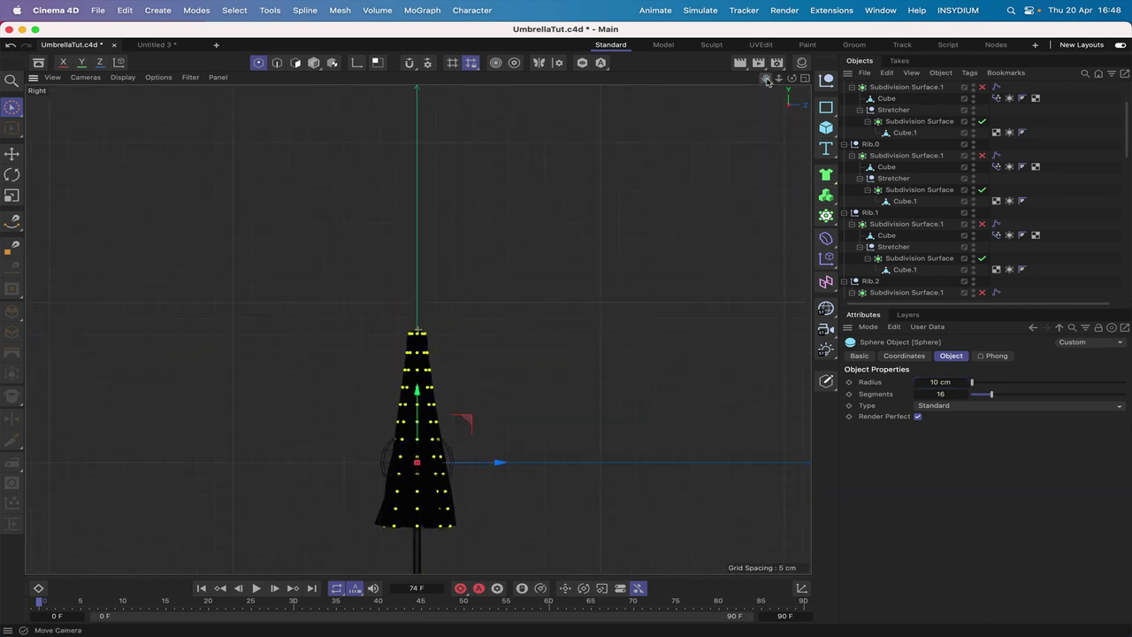
left_click_drag(416, 387, 419, 256)
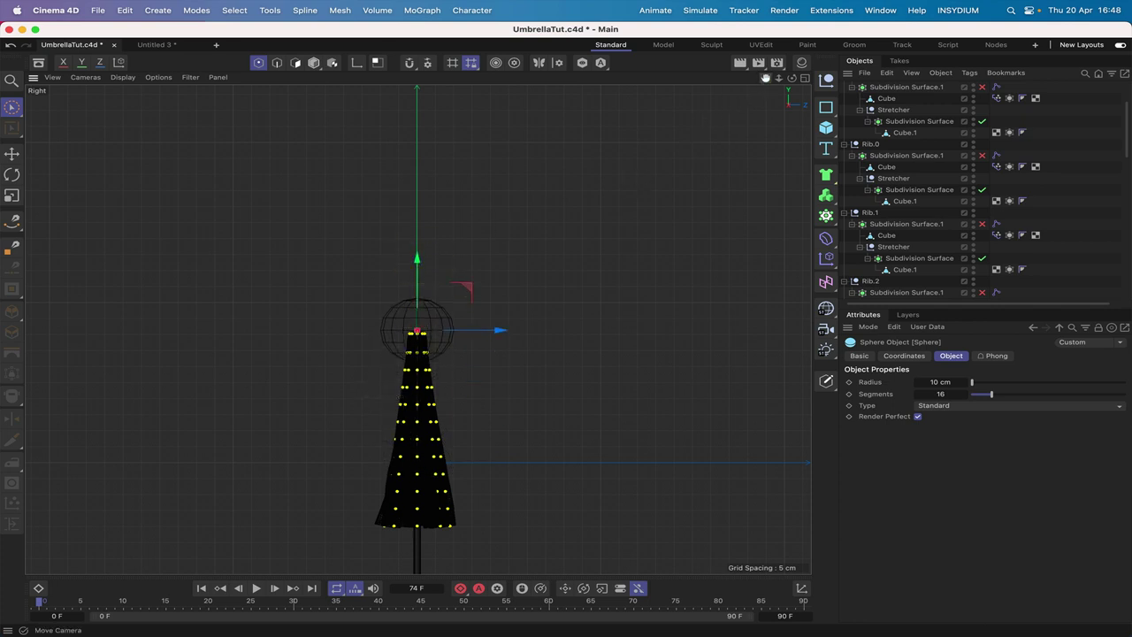
- Reduce the sphere's radius to 5 cm and lower it around the canopy's upper end
left_click_drag(766, 78, 764, 81)
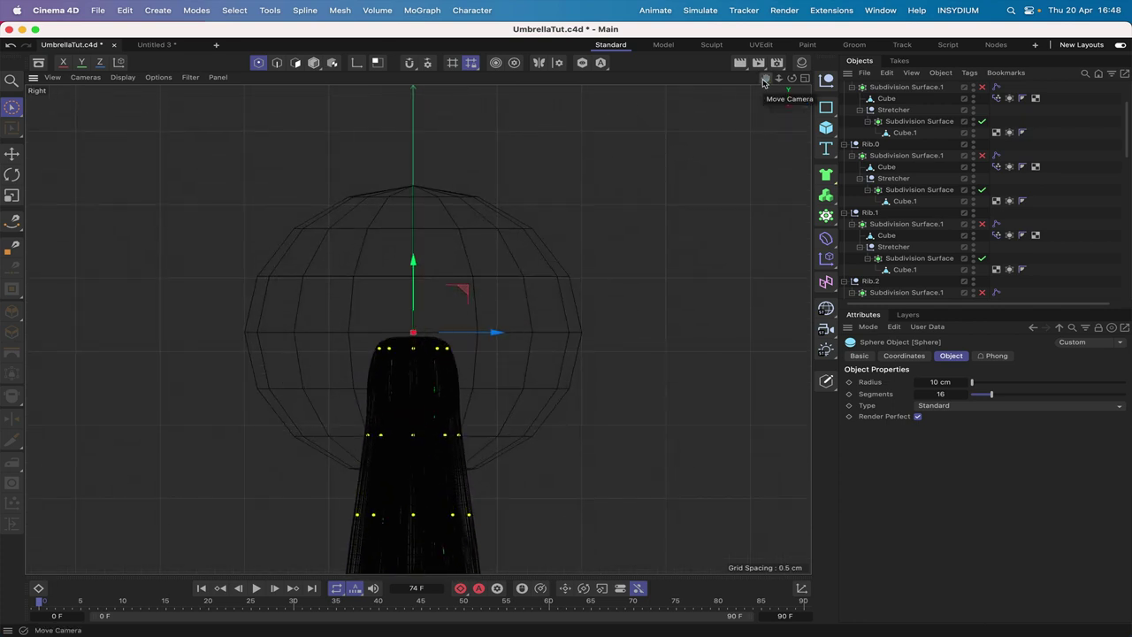
left_click_drag(931, 379, 927, 380)
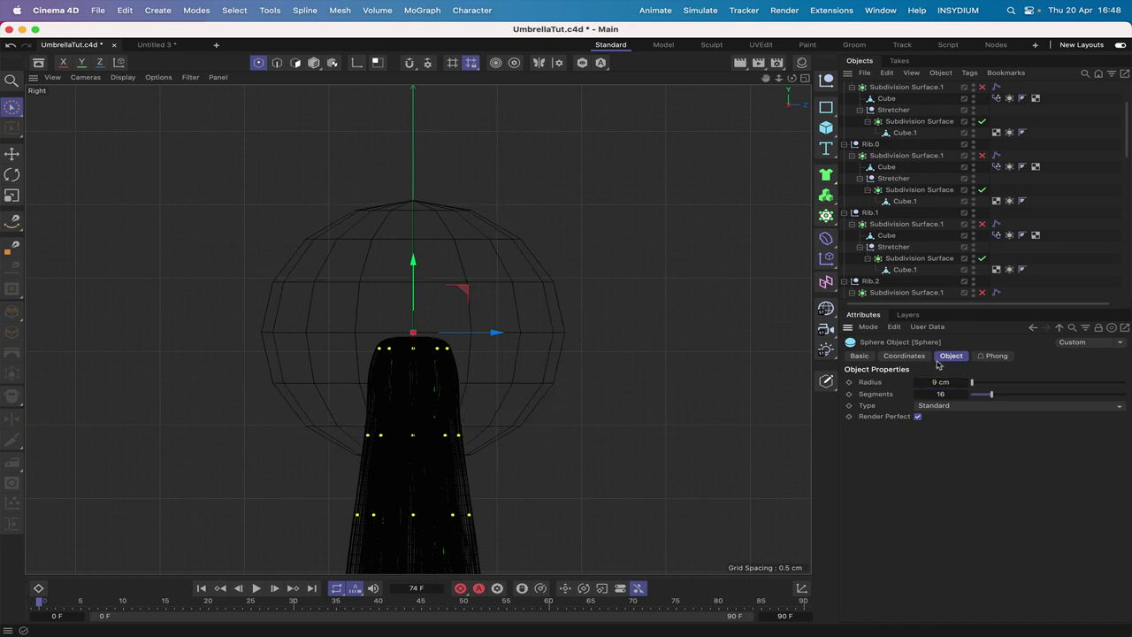
left_click_drag(934, 382, 934, 382)
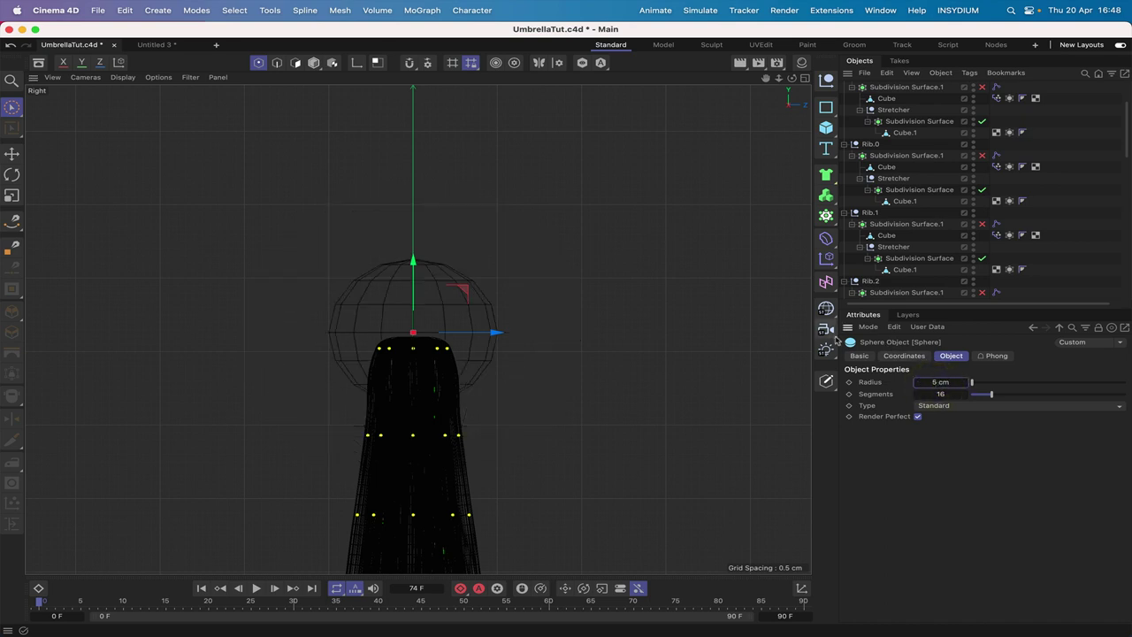
left_click(504, 301)
left_click_drag(413, 262, 412, 313)
scroll(419, 329, "up", 3)
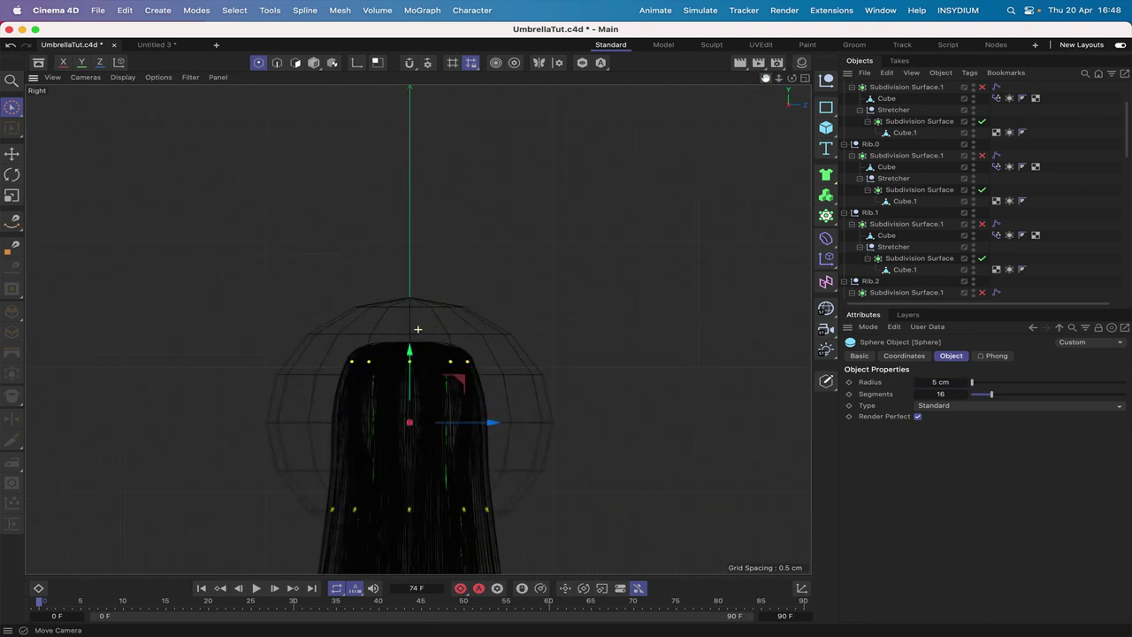
scroll(418, 329, "up", 4)
scroll(418, 329, "down", 3)
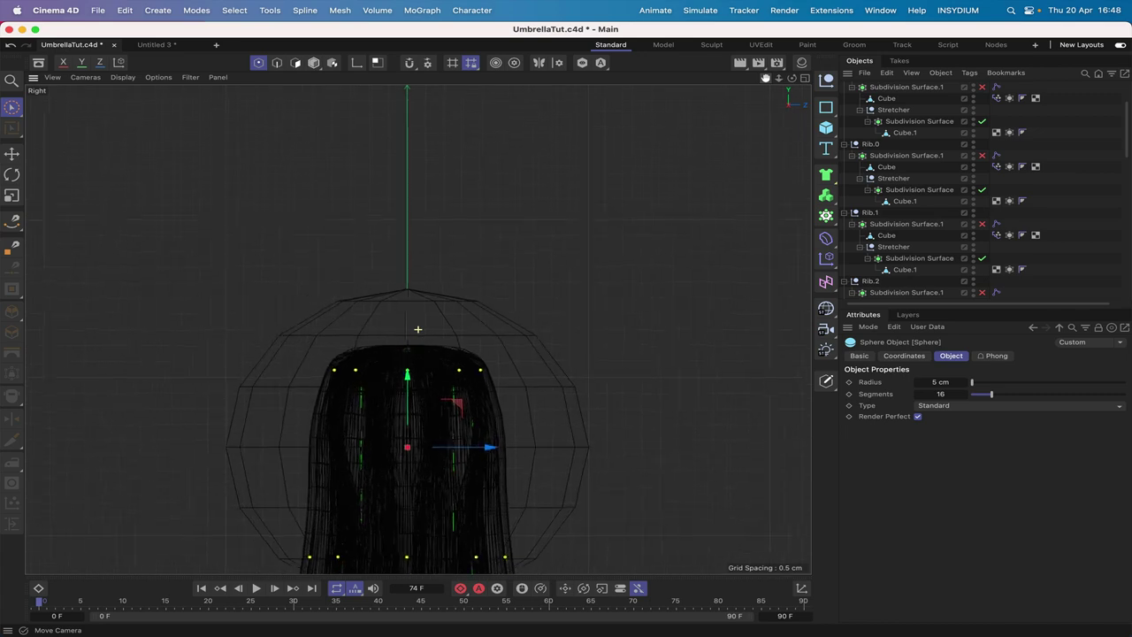
right_click_drag(766, 77, 766, 76)
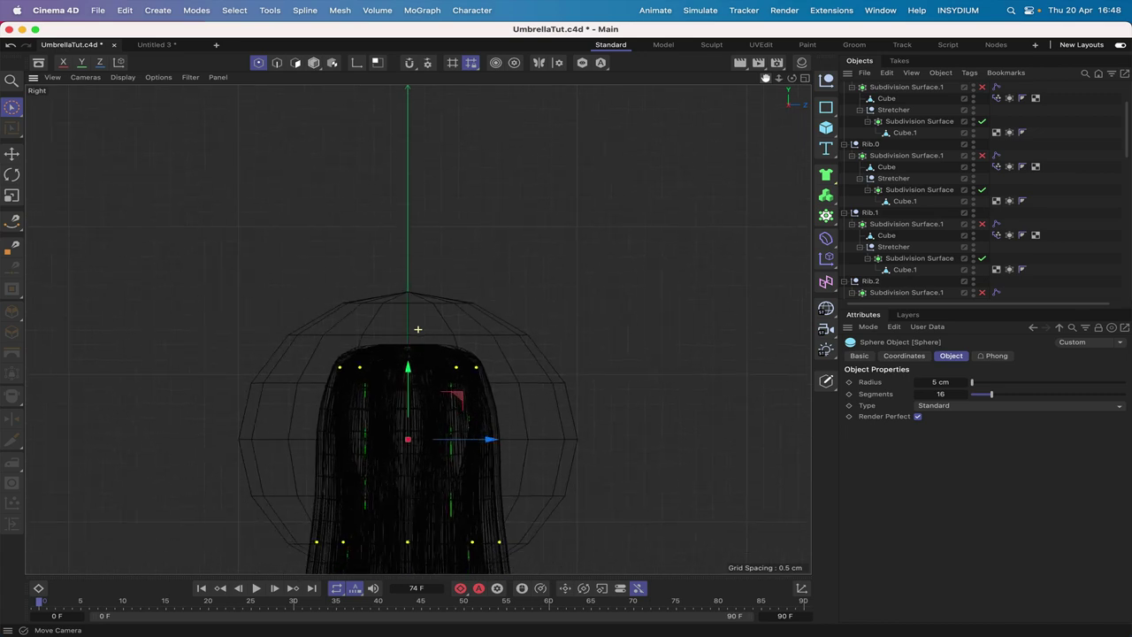
- Set the sphere's radius to 2 cm and raise it until it protrudes slightly from the canopy's top
double_click(926, 381)
type("2")
key("Return")
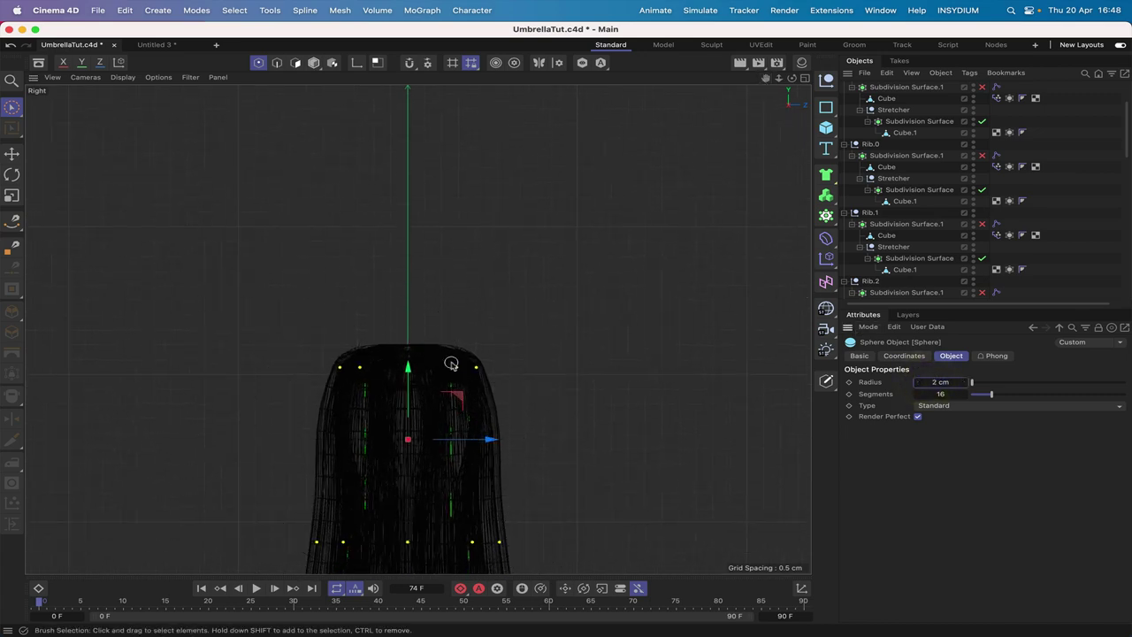
left_click_drag(408, 367, 407, 315)
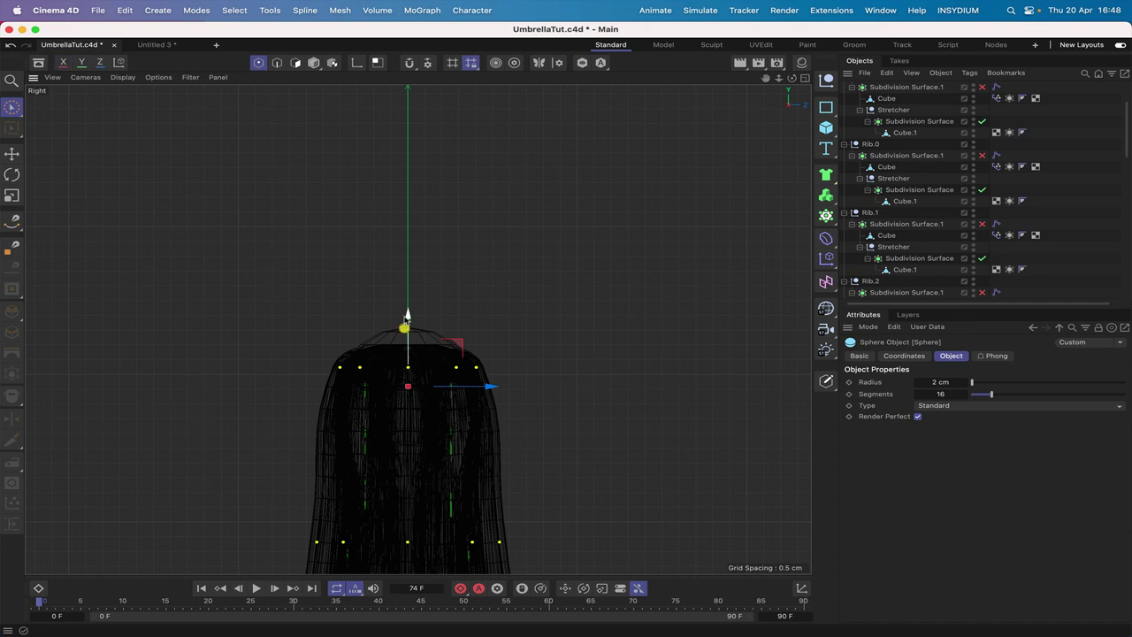
- Place the sphere just above the canopy's top with a radius of 1 cm and convert it to an editable polygon object
left_click(940, 383)
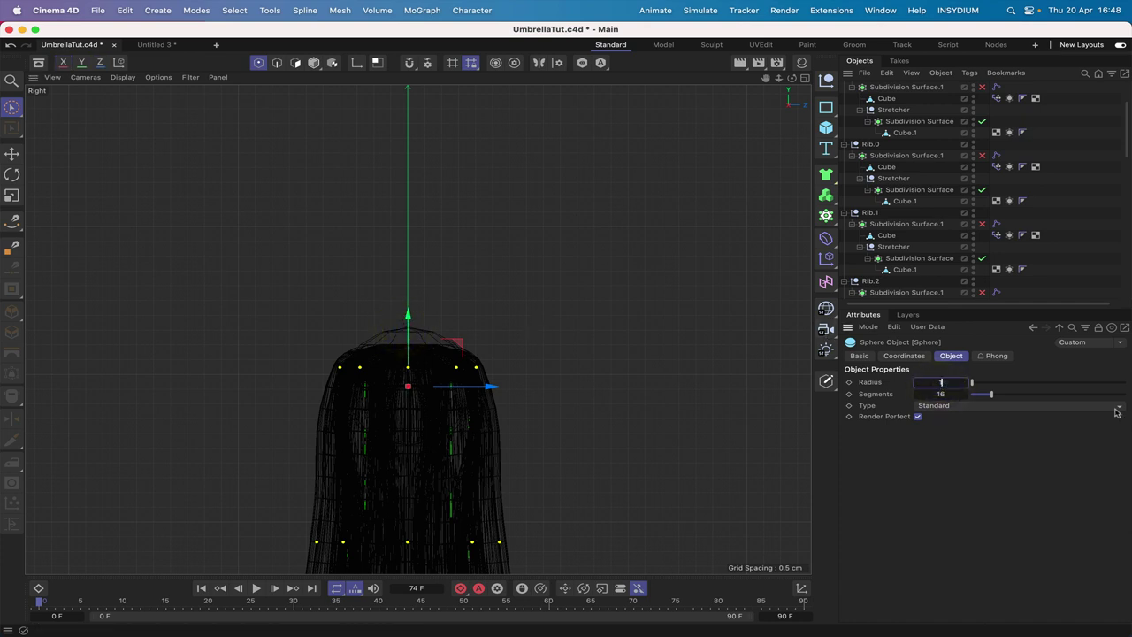
mouse_move(408, 315)
left_mouse_down()
mouse_move(409, 233)
mouse_move(427, 235)
left_mouse_up()
key("c")
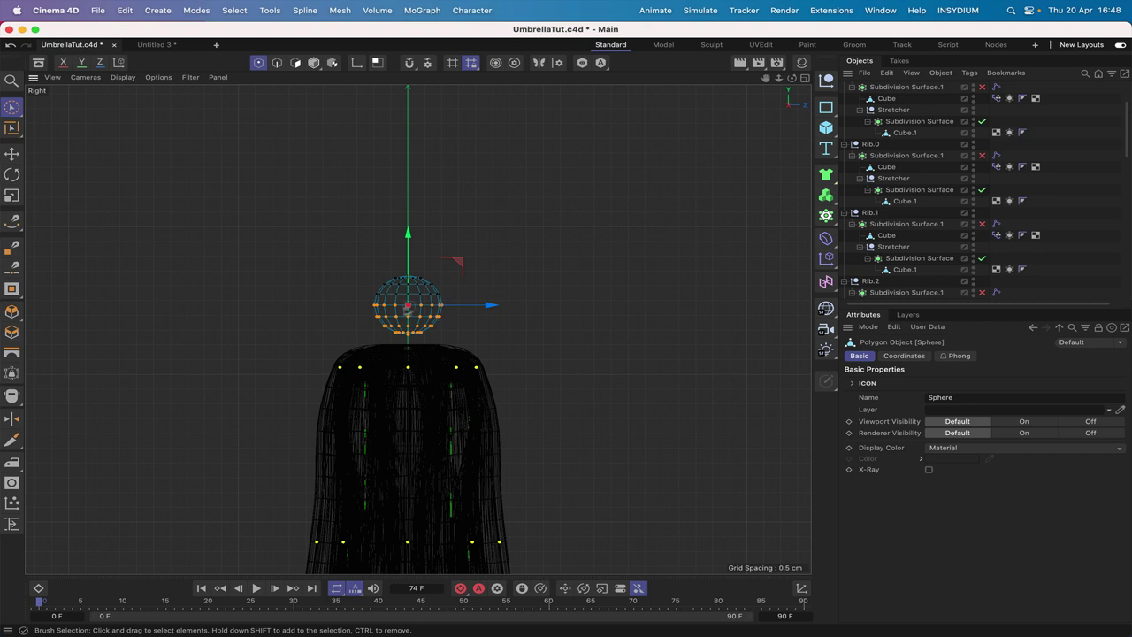
- Delete the selected lower points of the sphere and lower the remaining dome onto the canopy's top
key("Delete")
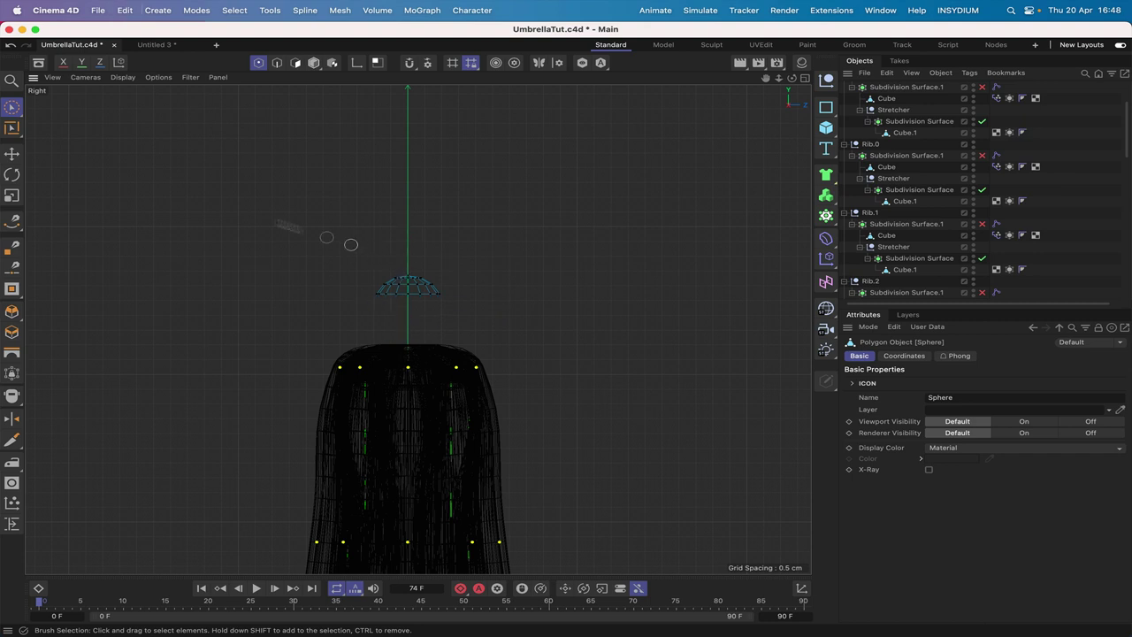
left_click(12, 153)
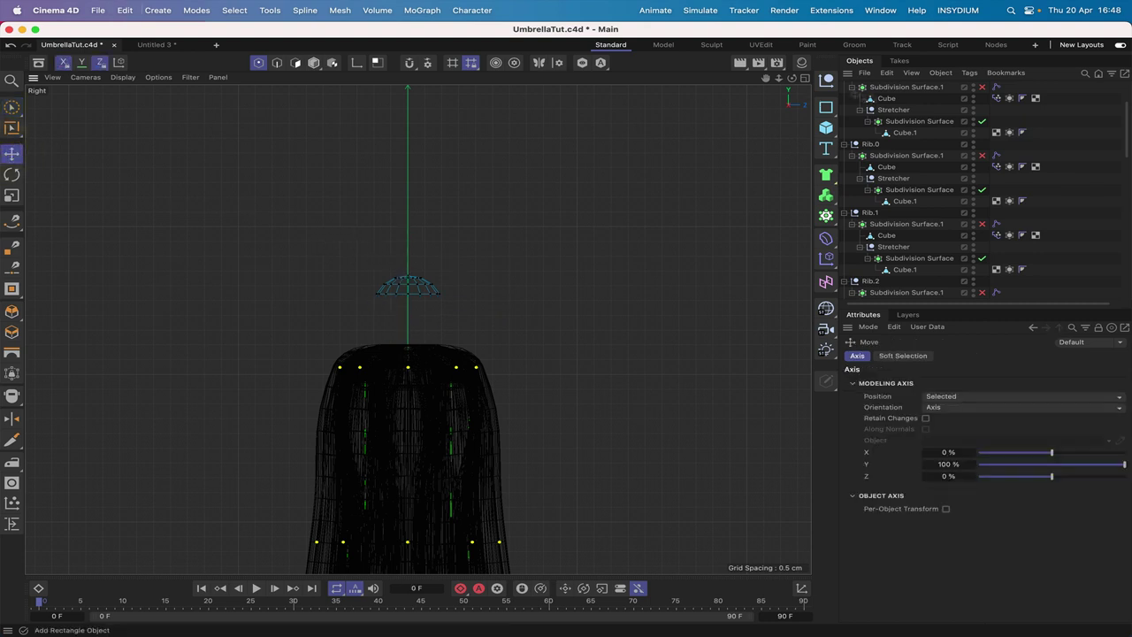
scroll(905, 91, "up", 4)
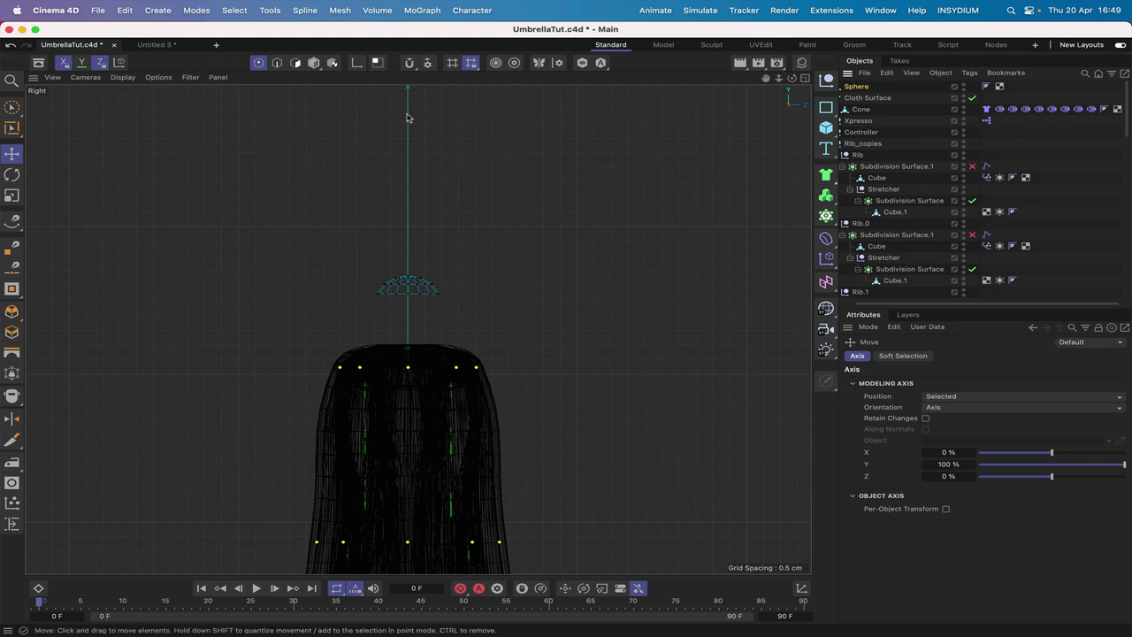
left_click(314, 63)
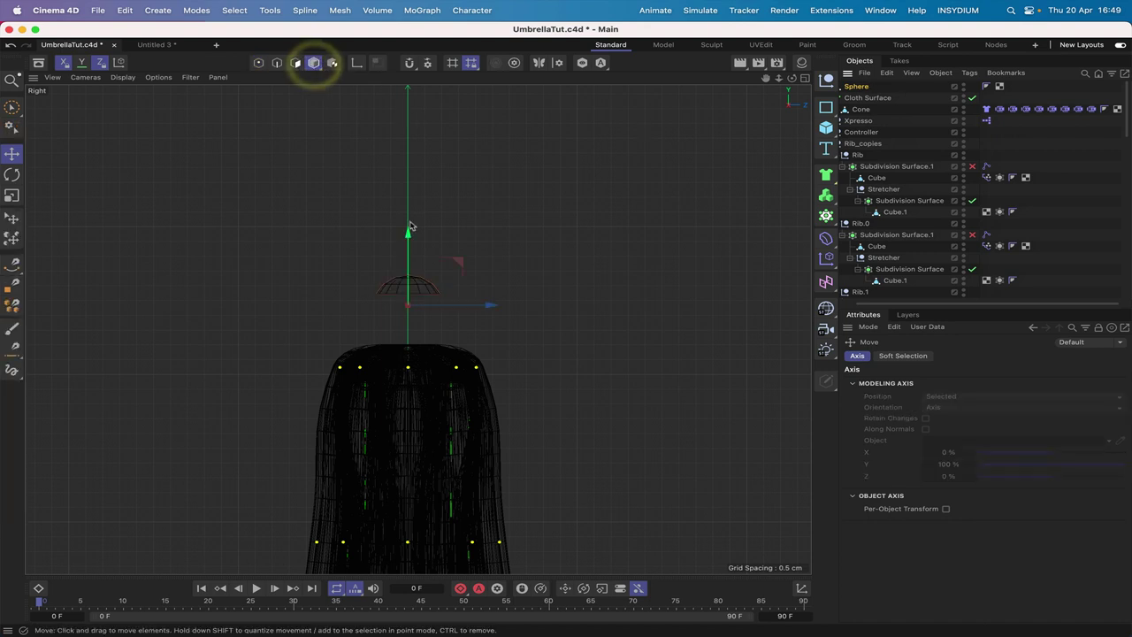
left_click_drag(410, 235, 405, 281)
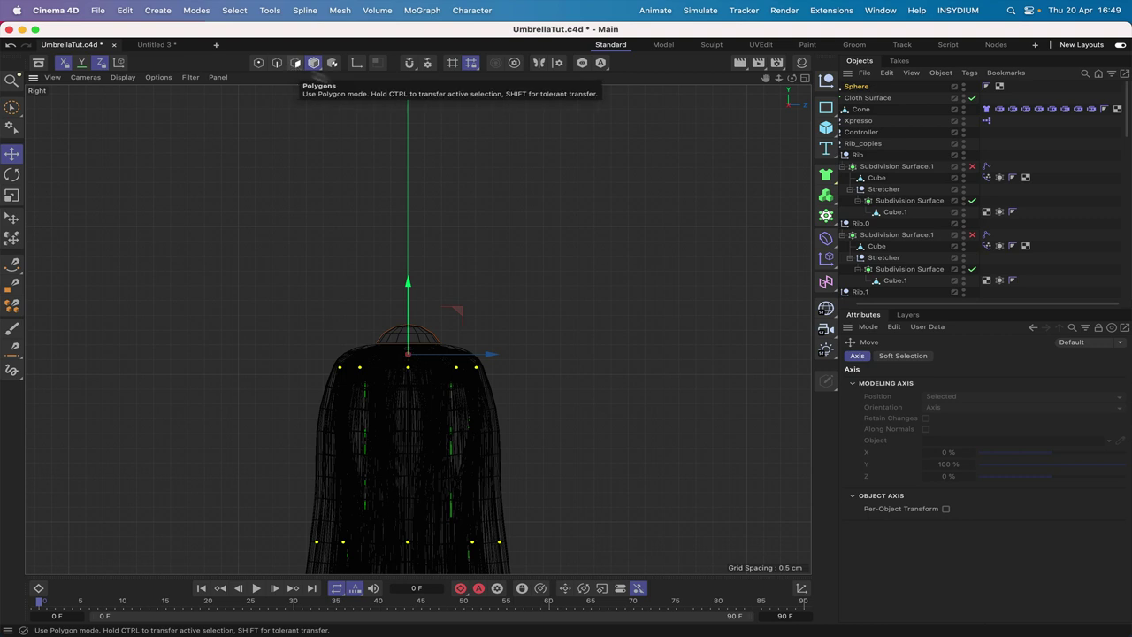
- Pull the dome's topmost point straight up to form a tall pointed spike
left_click(259, 64)
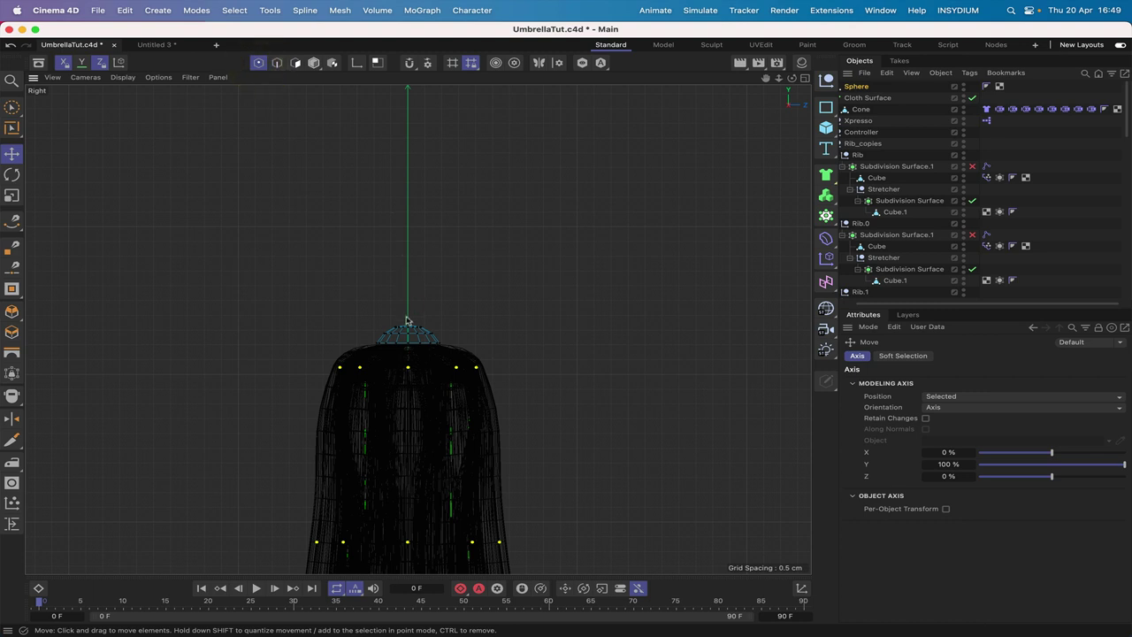
left_click_drag(408, 255, 401, 127)
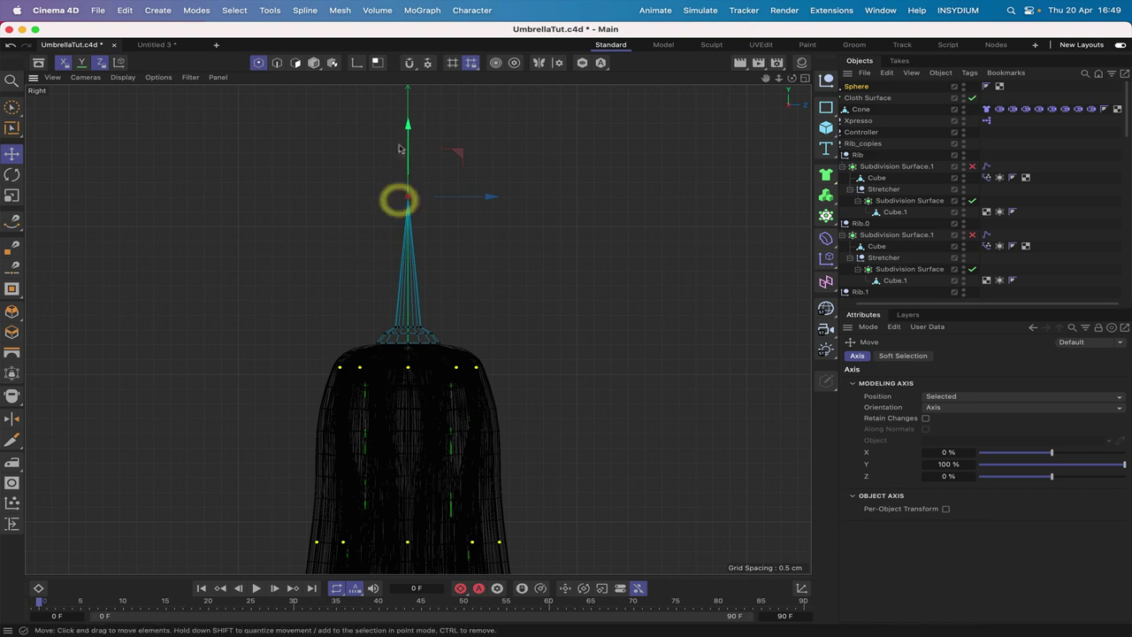
left_click(390, 322)
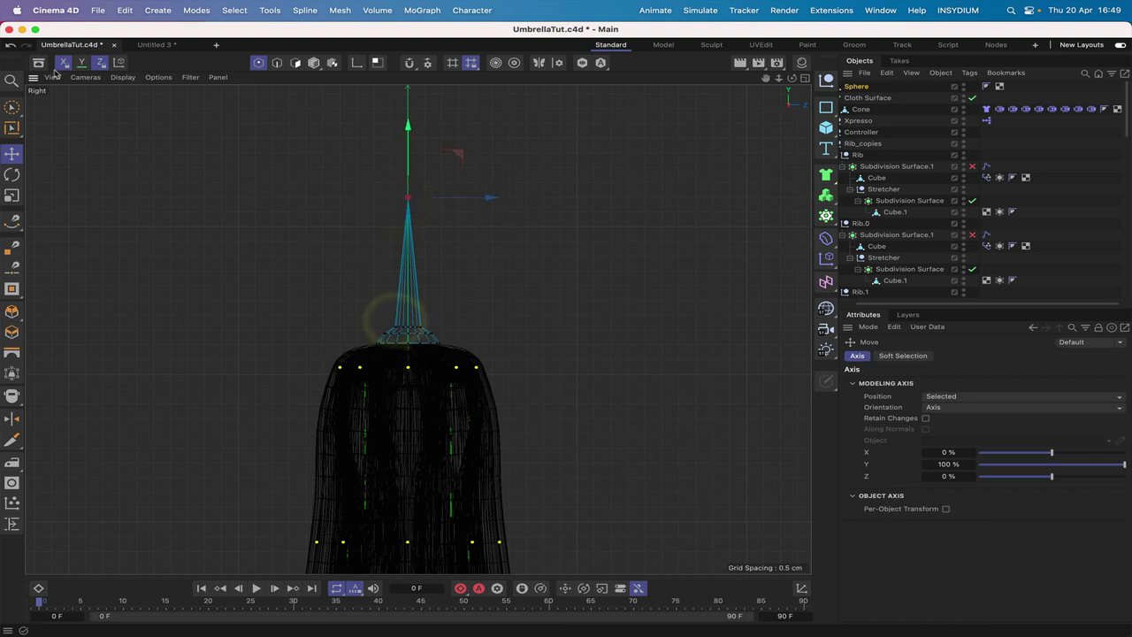
- Raise the ring of points at the spike's base slightly and nudge the dome's bottom ring down onto the canopy
left_click(12, 106)
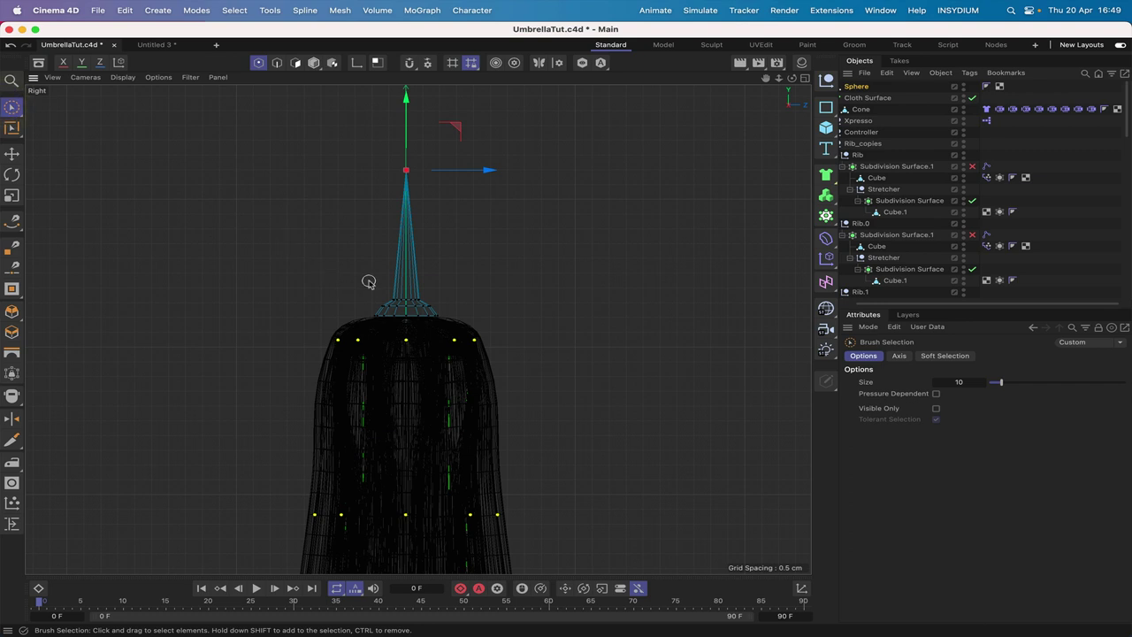
left_click(434, 298)
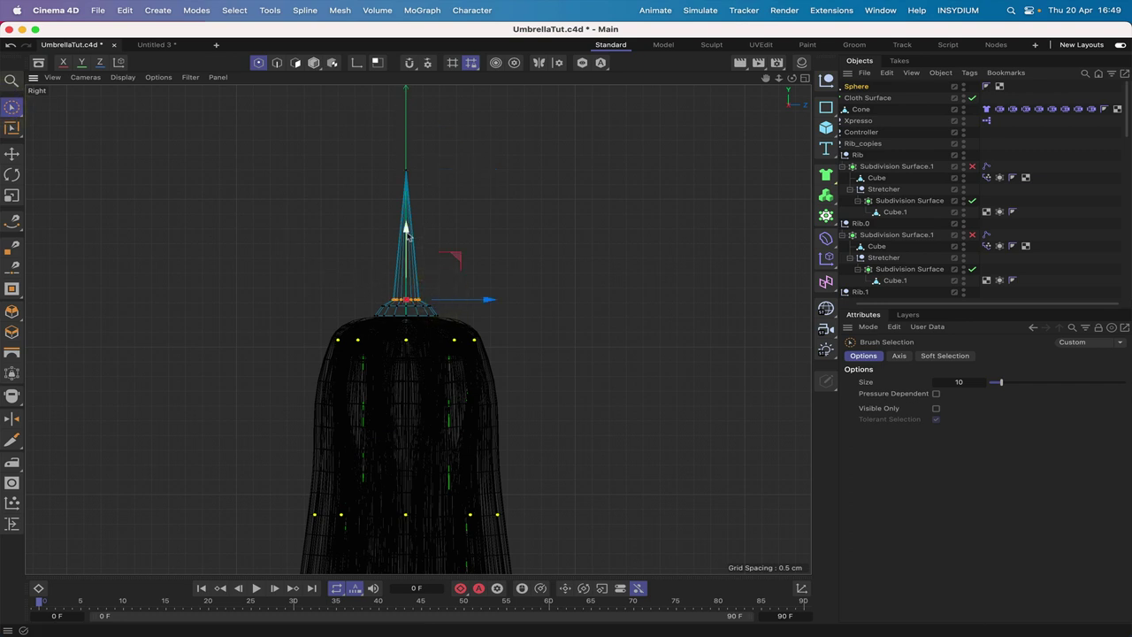
left_click_drag(405, 233, 405, 220)
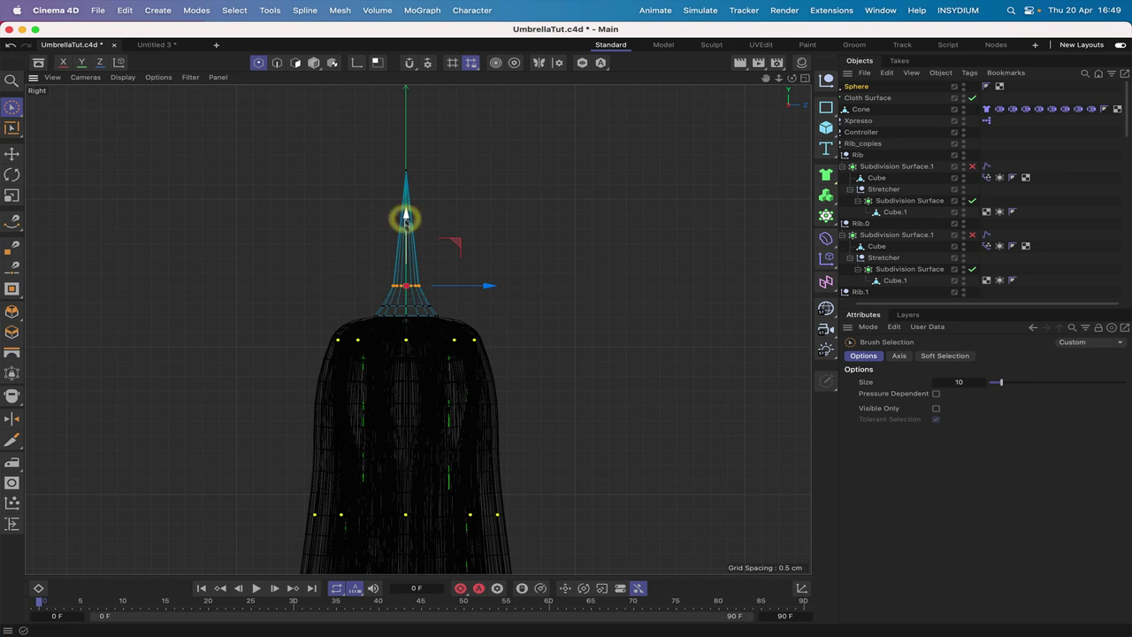
left_click_drag(429, 318, 449, 315)
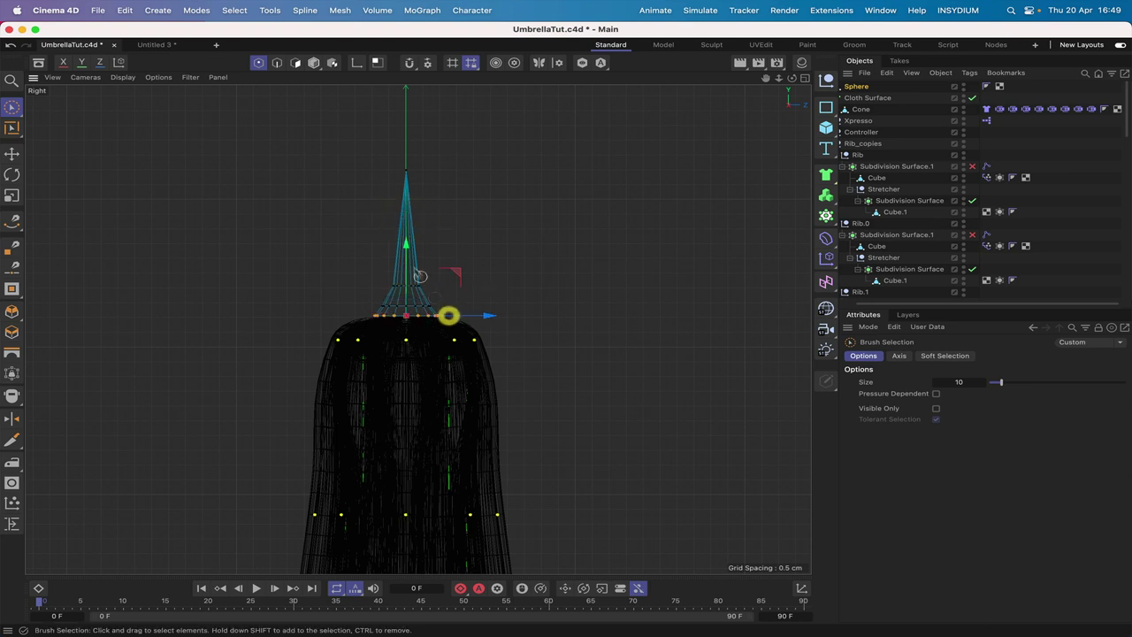
left_click_drag(403, 247, 404, 245)
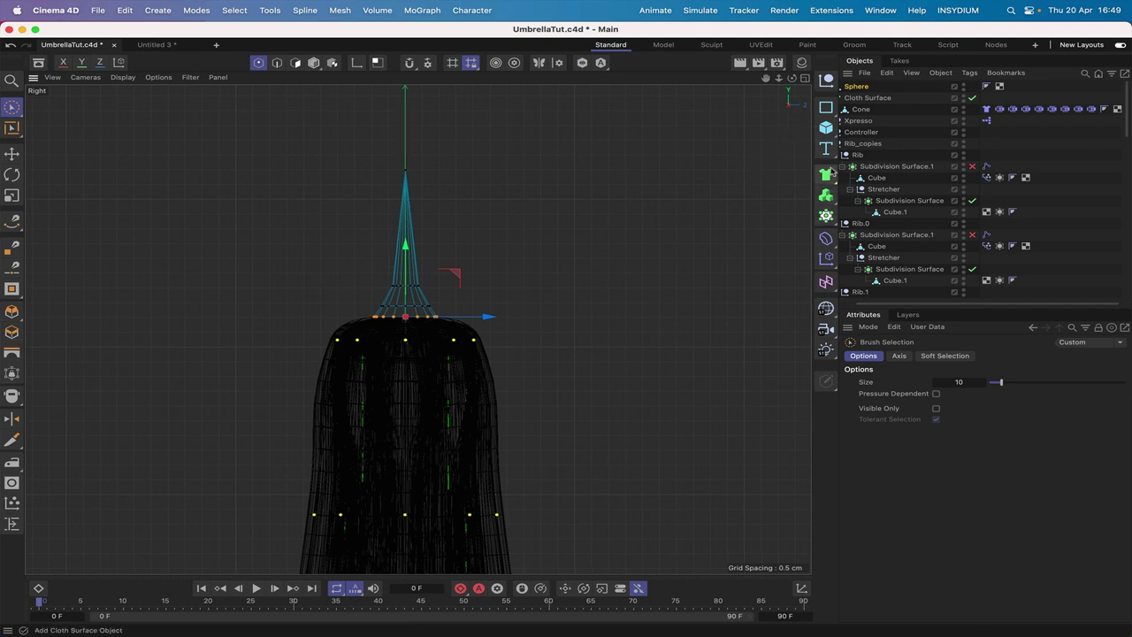
- Add a Subdivision Surface as the parent of the sphere to smooth the ferrule
left_click_drag(829, 175, 880, 190)
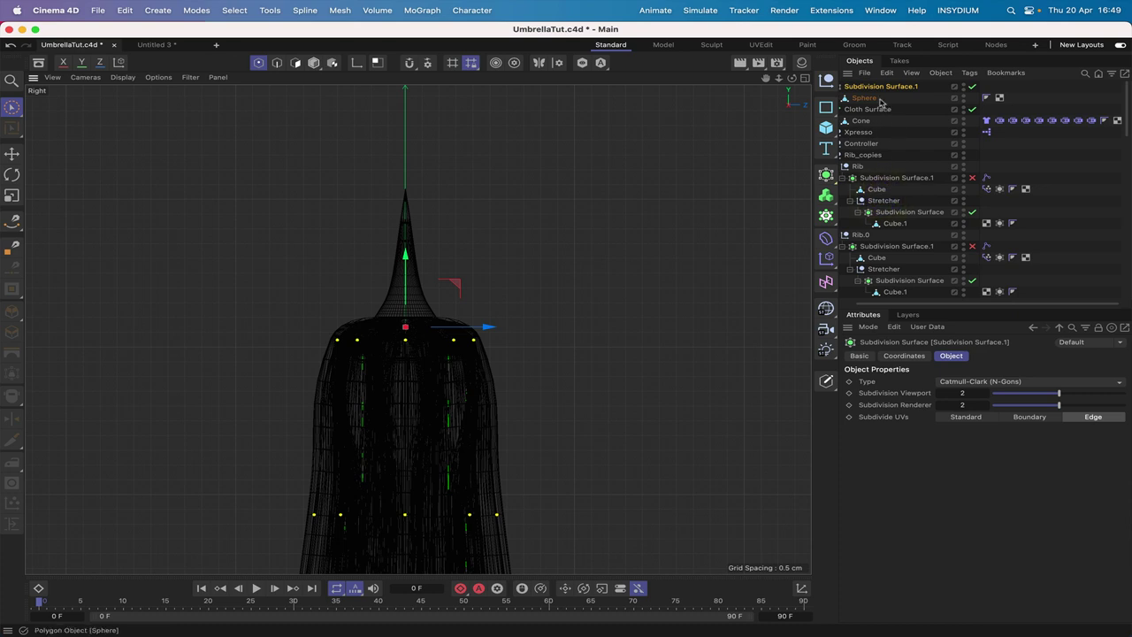
scroll(883, 104, "down", 4)
scroll(884, 102, "up", 2)
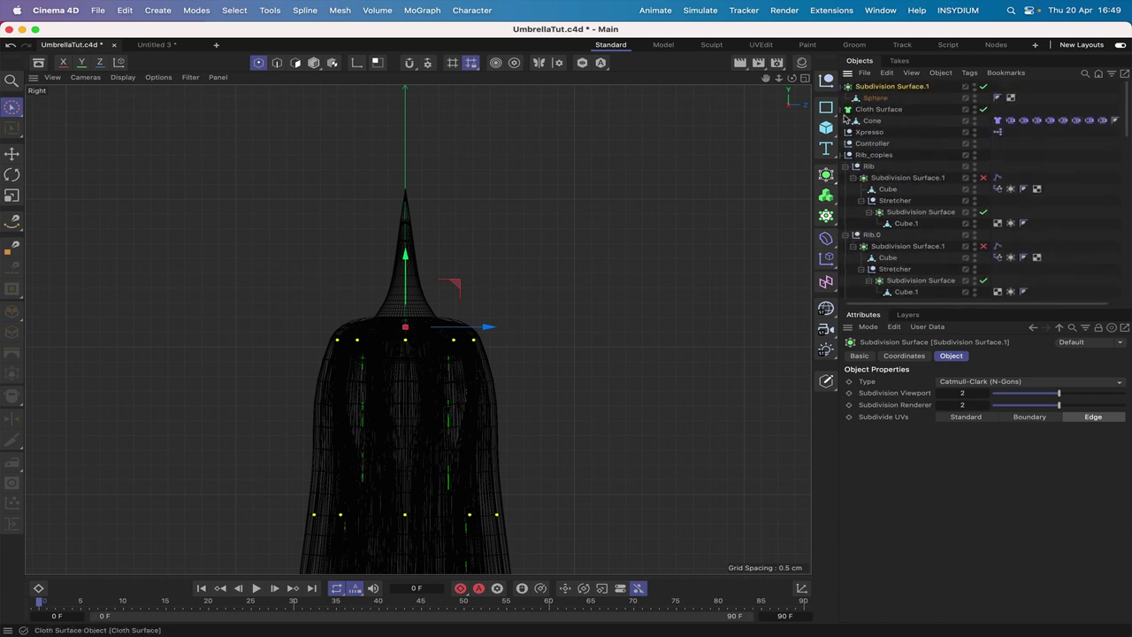
scroll(880, 107, "down", 1)
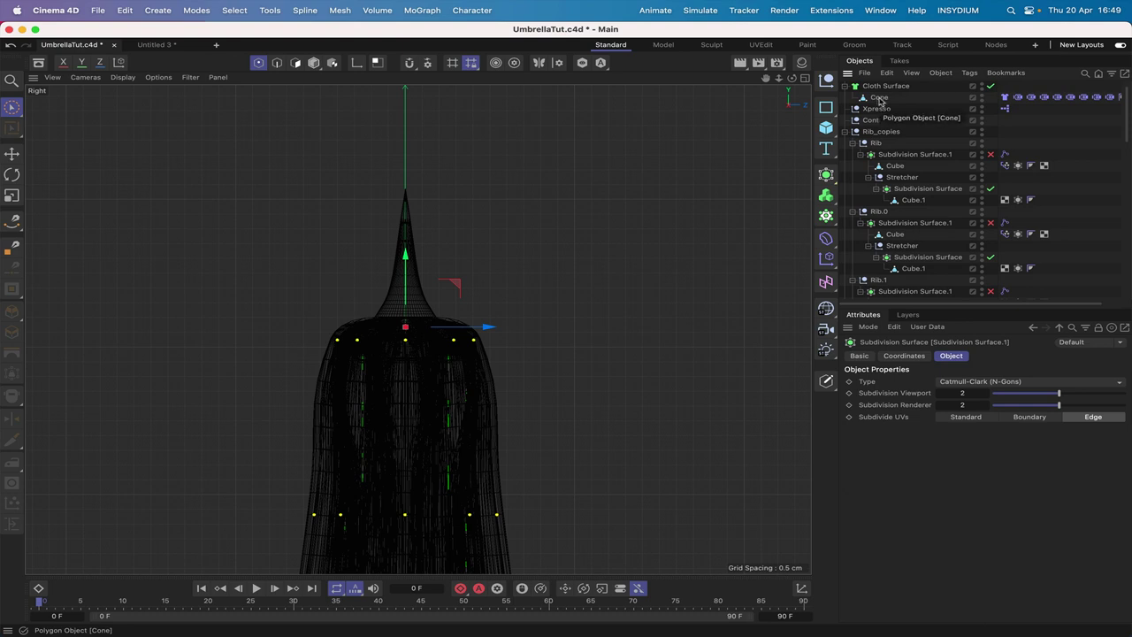
scroll(880, 100, "up", 1)
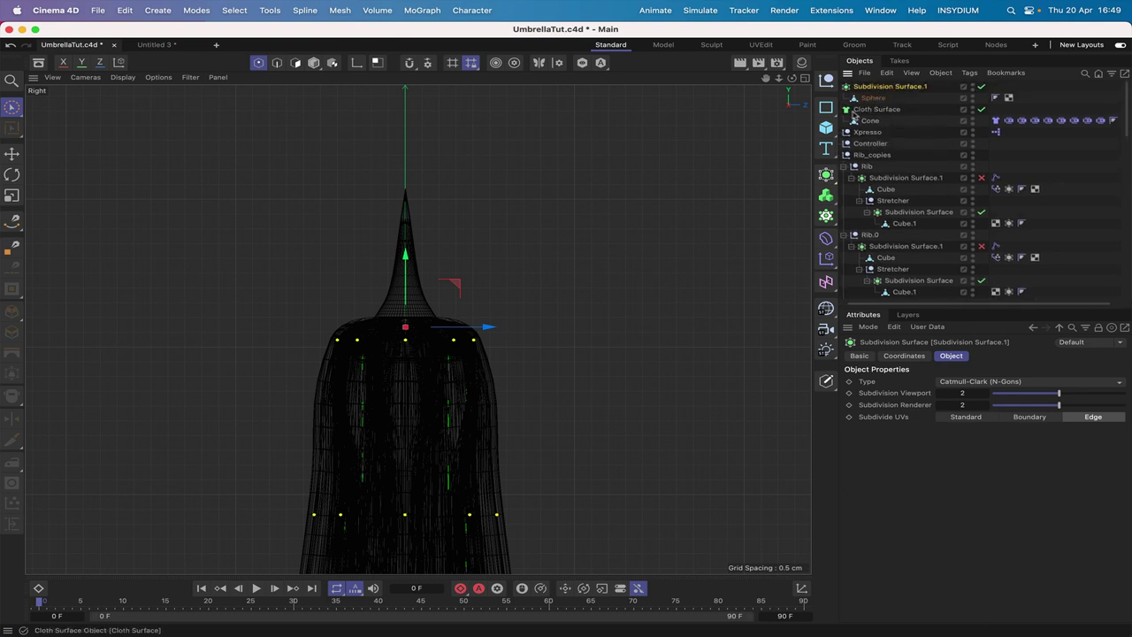
scroll(874, 111, "left", 1)
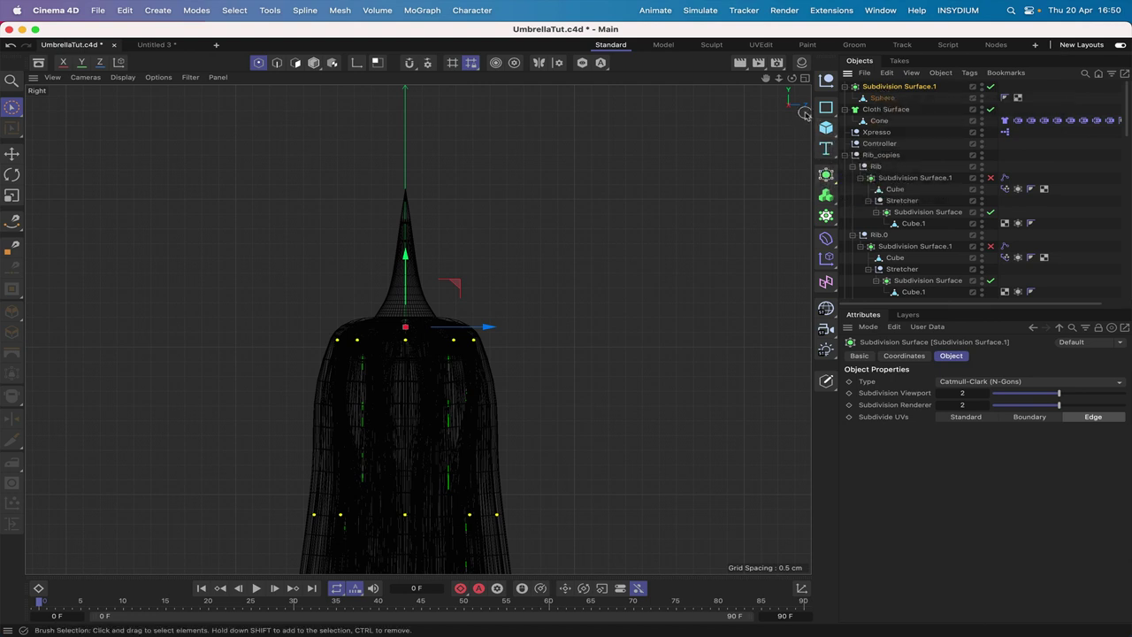
- Play the animation to frame 38 with the umbrella open and raise the ferrule's Subdivision Surface slightly in the Right view
key("F1")
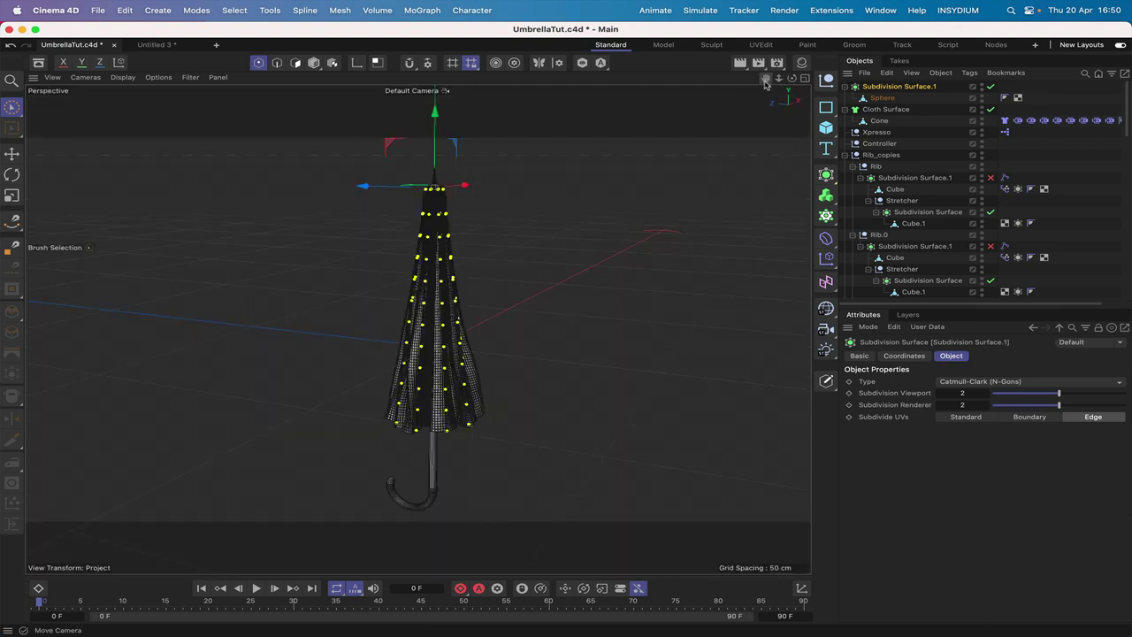
left_click_drag(765, 77, 768, 83)
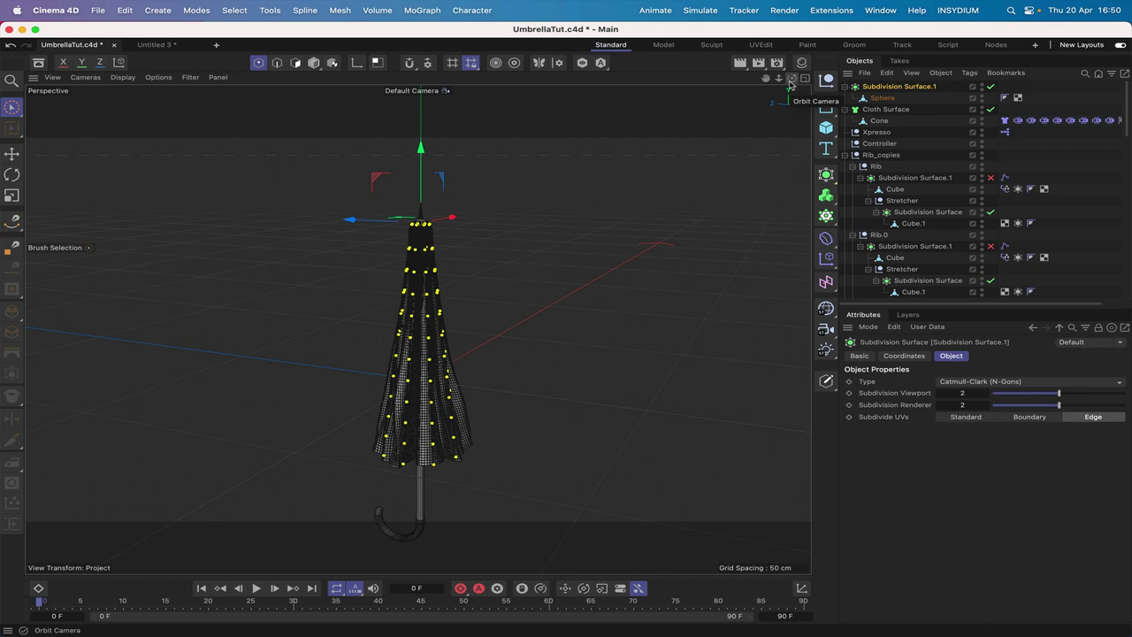
left_click(258, 588)
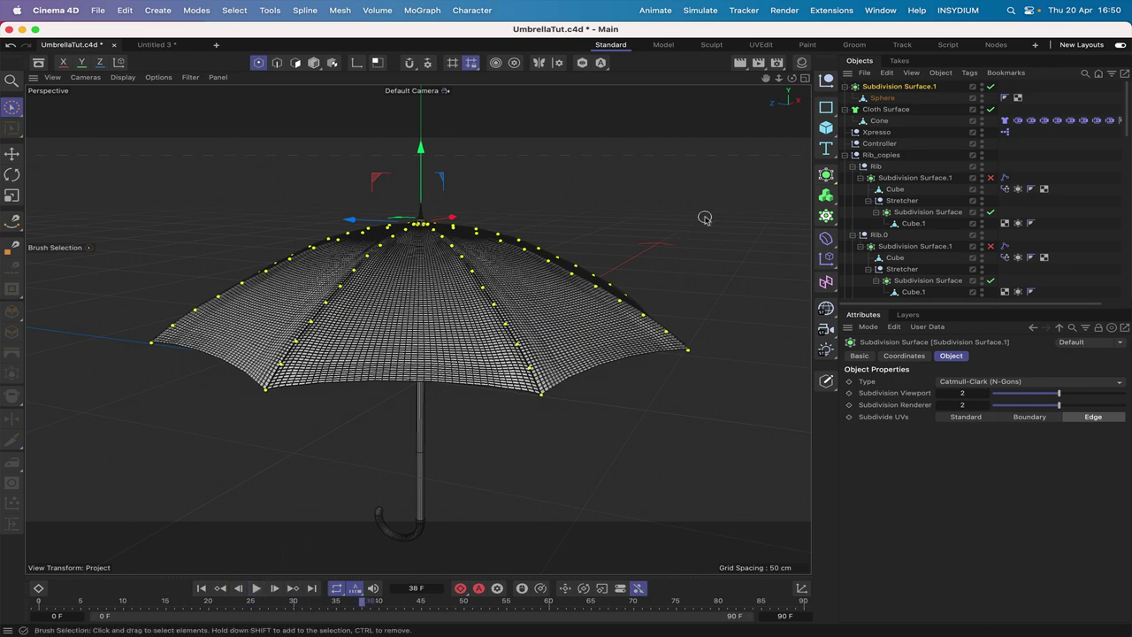
key("F3")
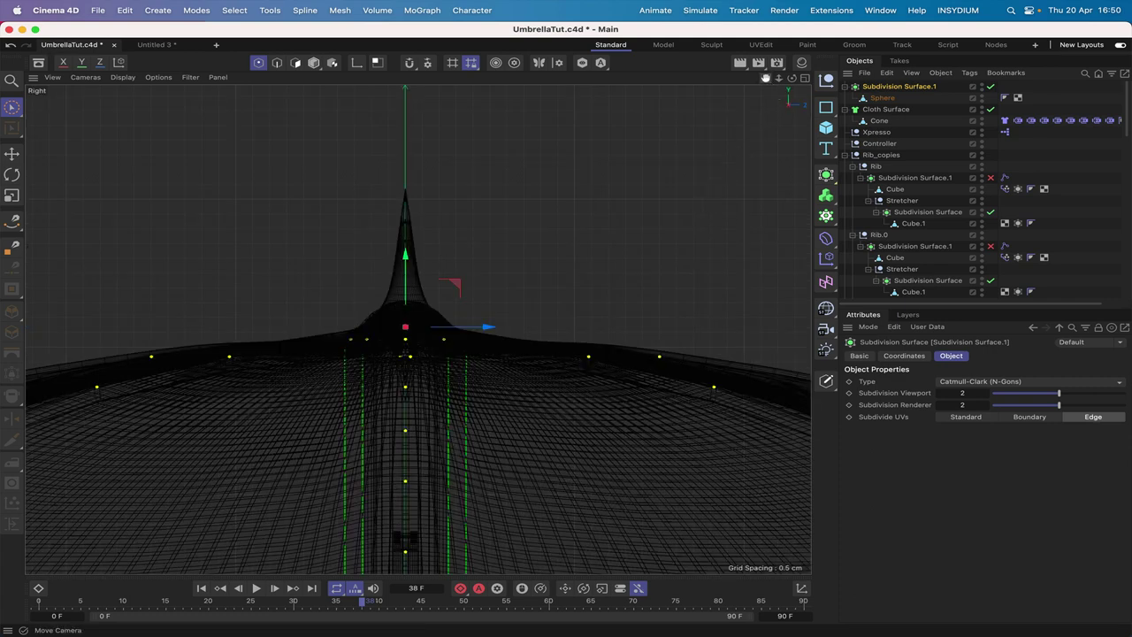
mouse_move(766, 78)
right_mouse_down()
mouse_move(862, 78)
mouse_move(840, 78)
right_mouse_up()
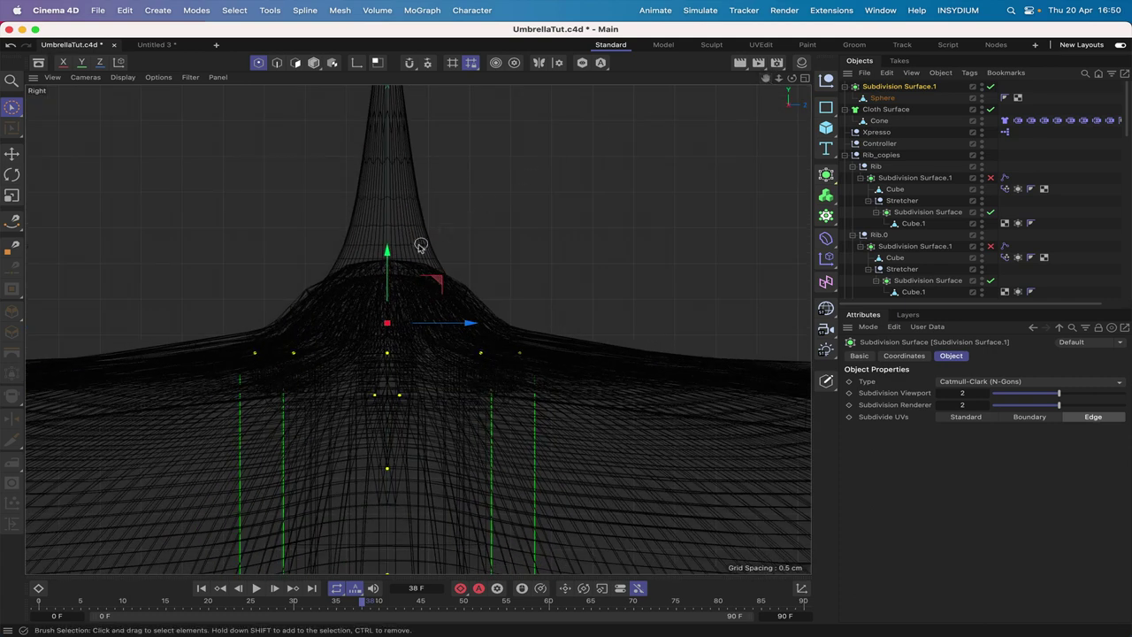
mouse_move(394, 252)
left_mouse_down()
mouse_move(394, 214)
mouse_move(392, 236)
left_mouse_up()
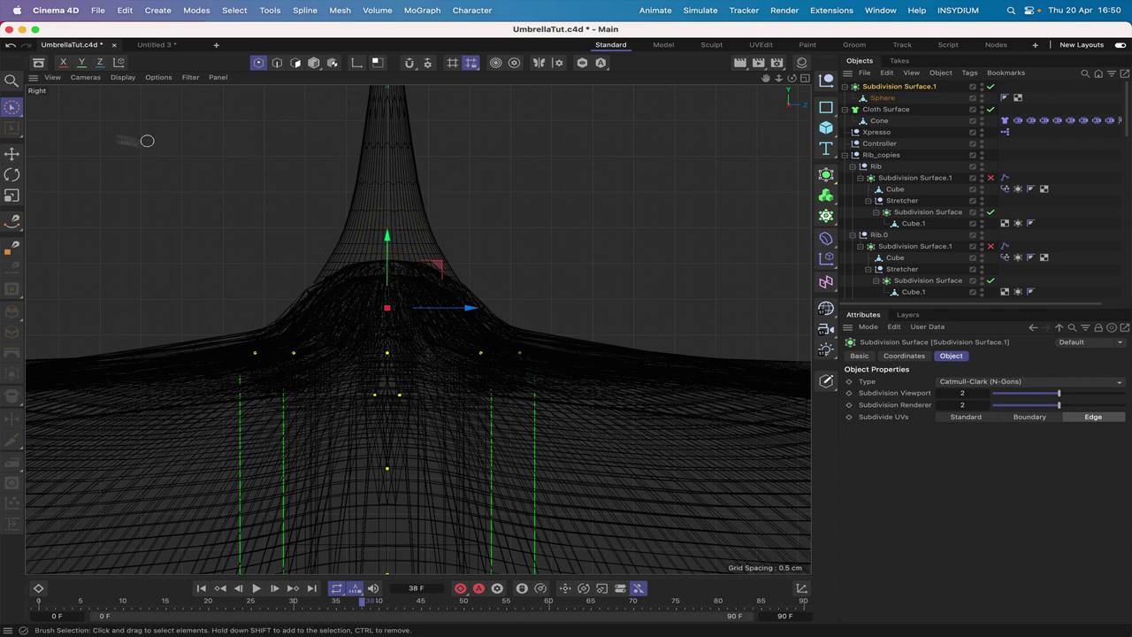
- Widen the sphere's bottom ring of points and lower it to fit over the open canopy's peak
left_click(883, 98)
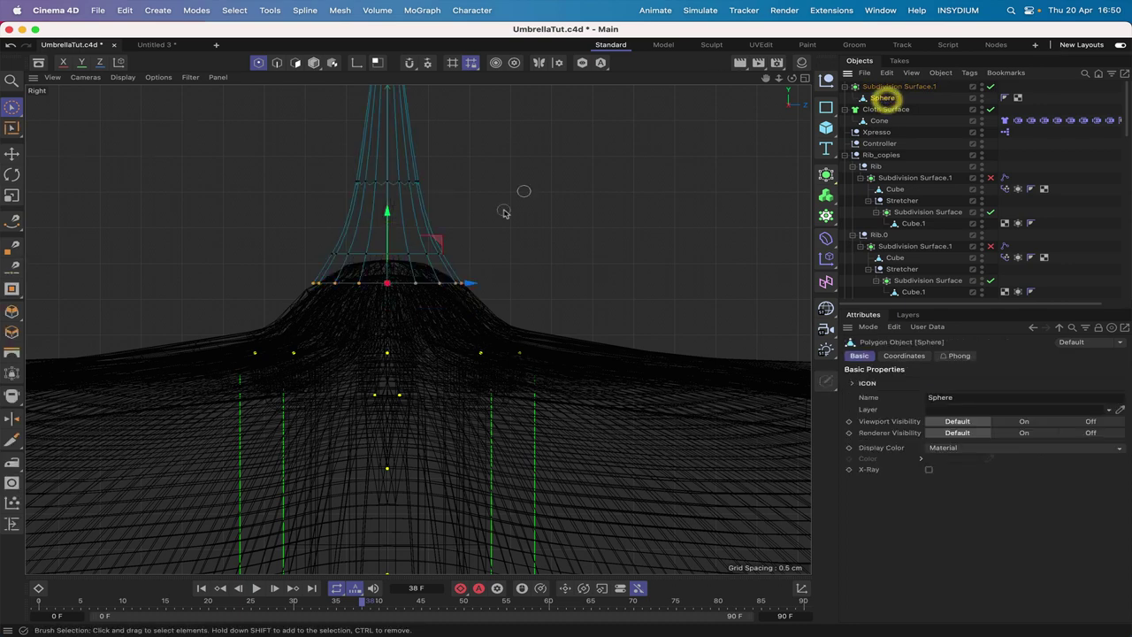
left_click(11, 196)
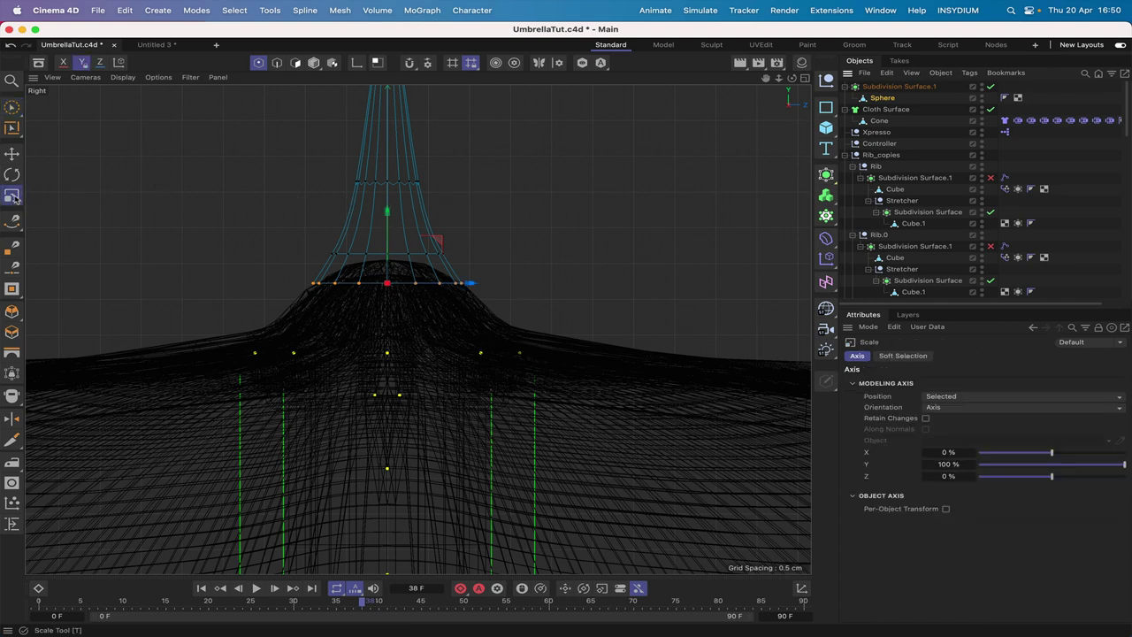
left_click_drag(184, 171, 356, 162)
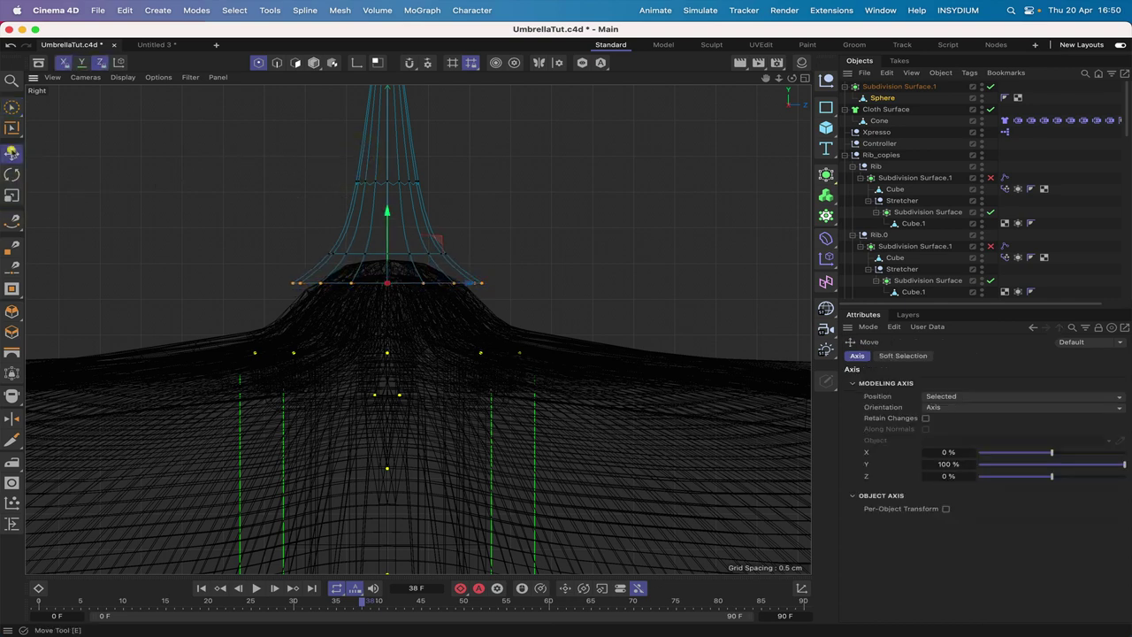
left_click(12, 153)
left_click_drag(387, 214, 390, 237)
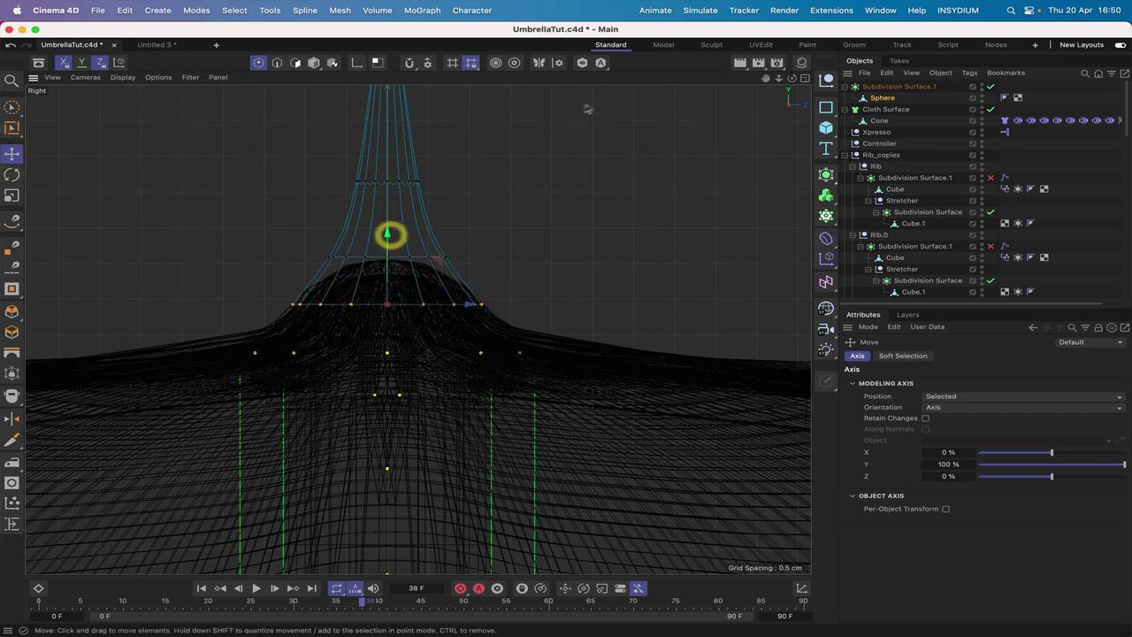
- Display the deselected umbrella in Perspective with Gouraud Shading and the Isoparms wire option, and play the animation from frame 0
key("F1")
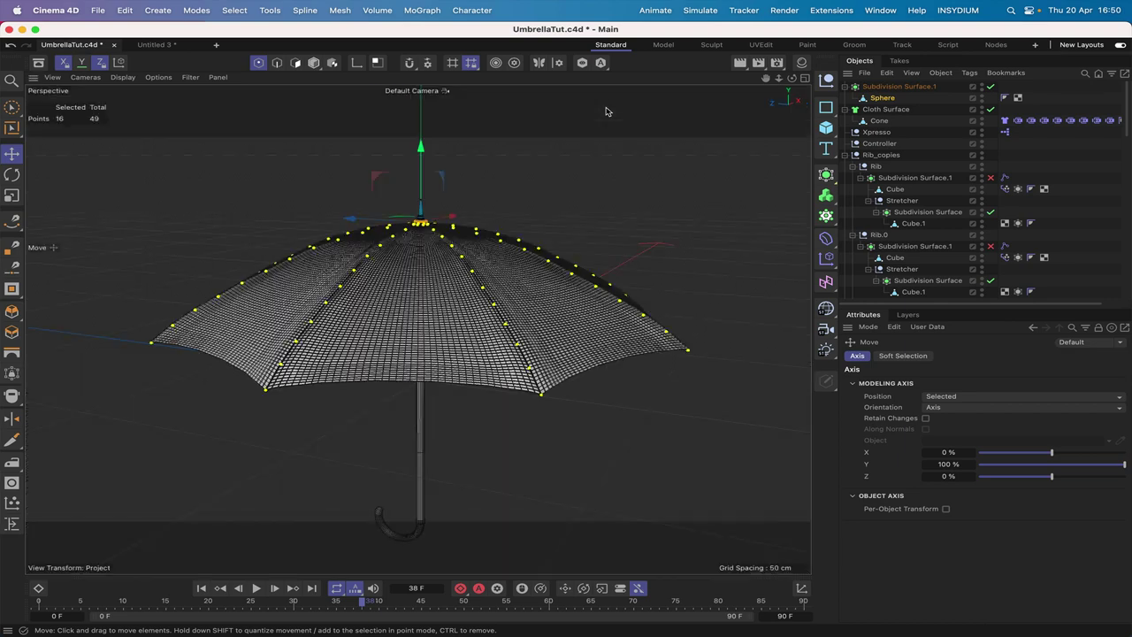
left_click(923, 92)
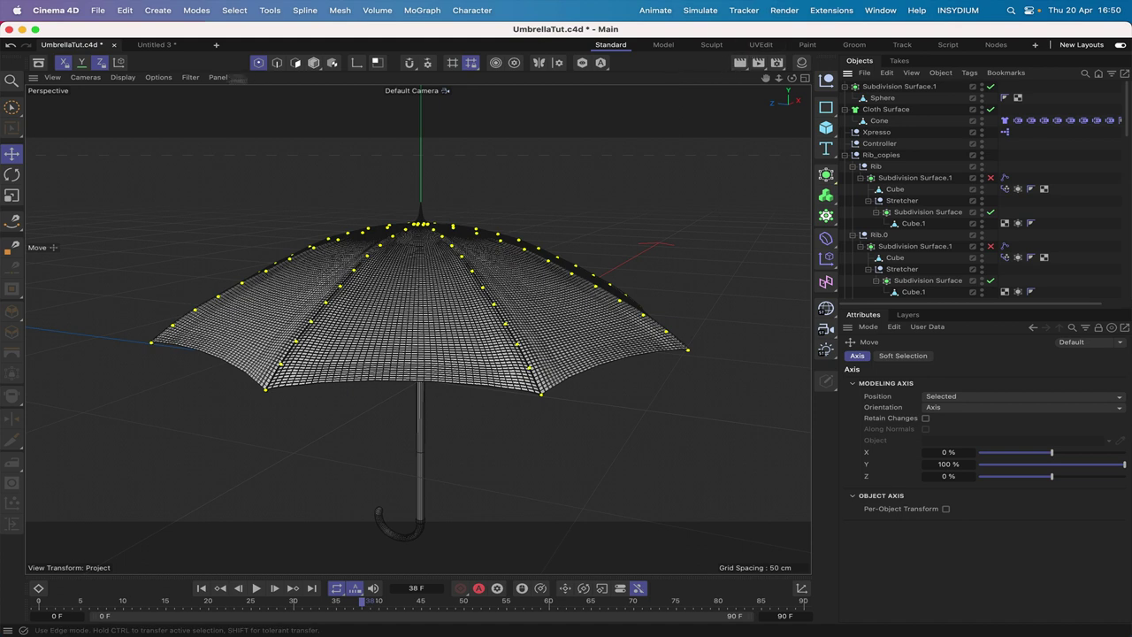
left_click(123, 77)
left_click(144, 236)
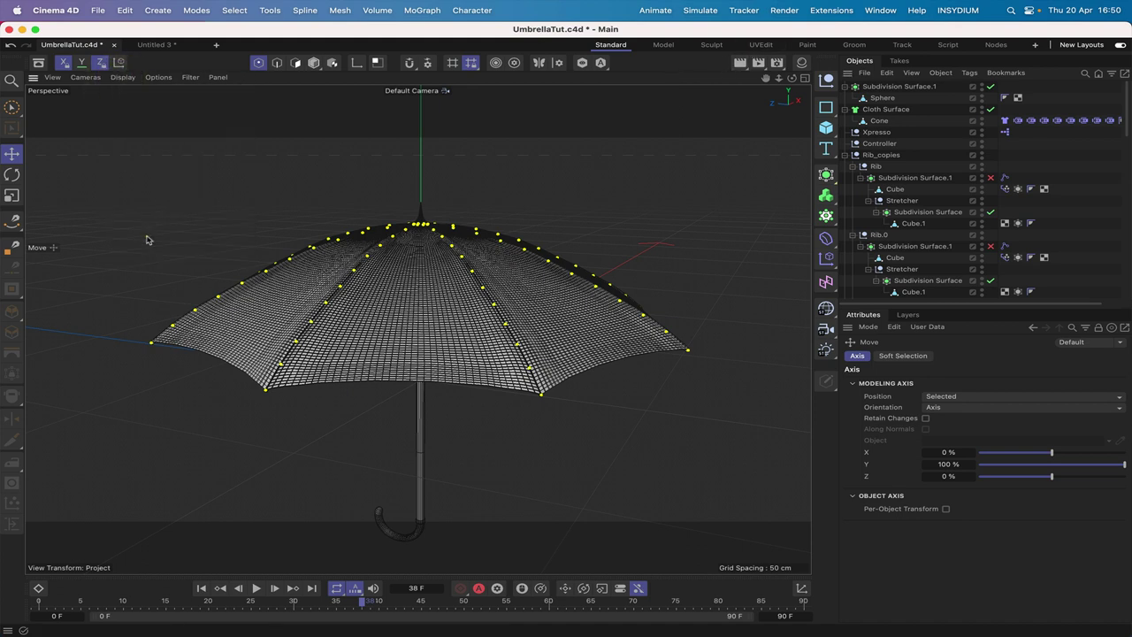
left_click(122, 77)
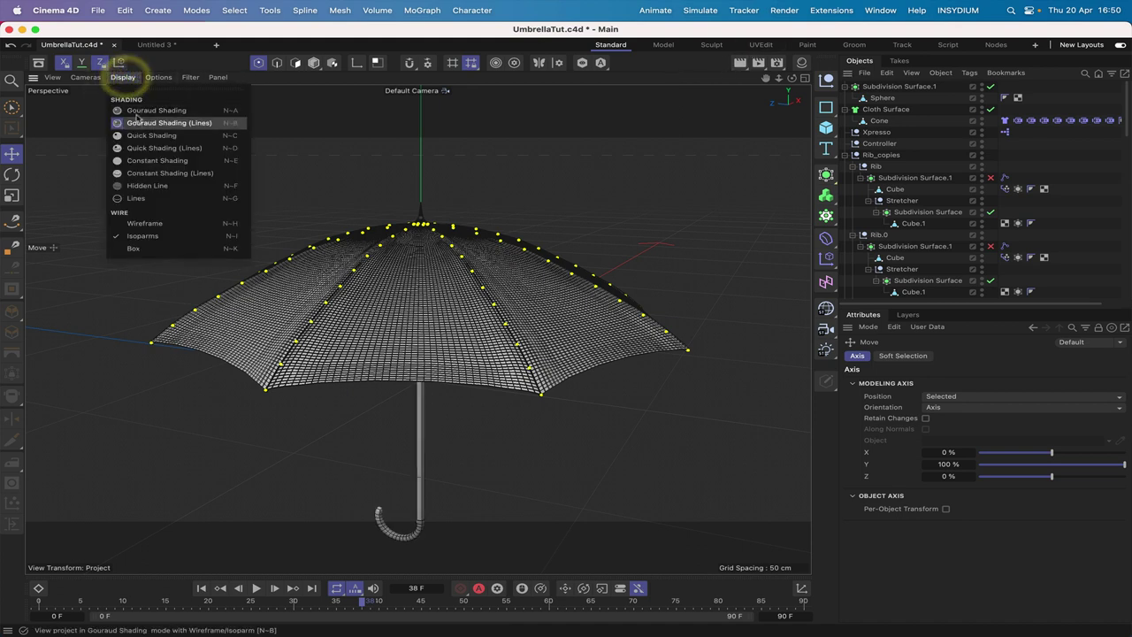
left_click(135, 111)
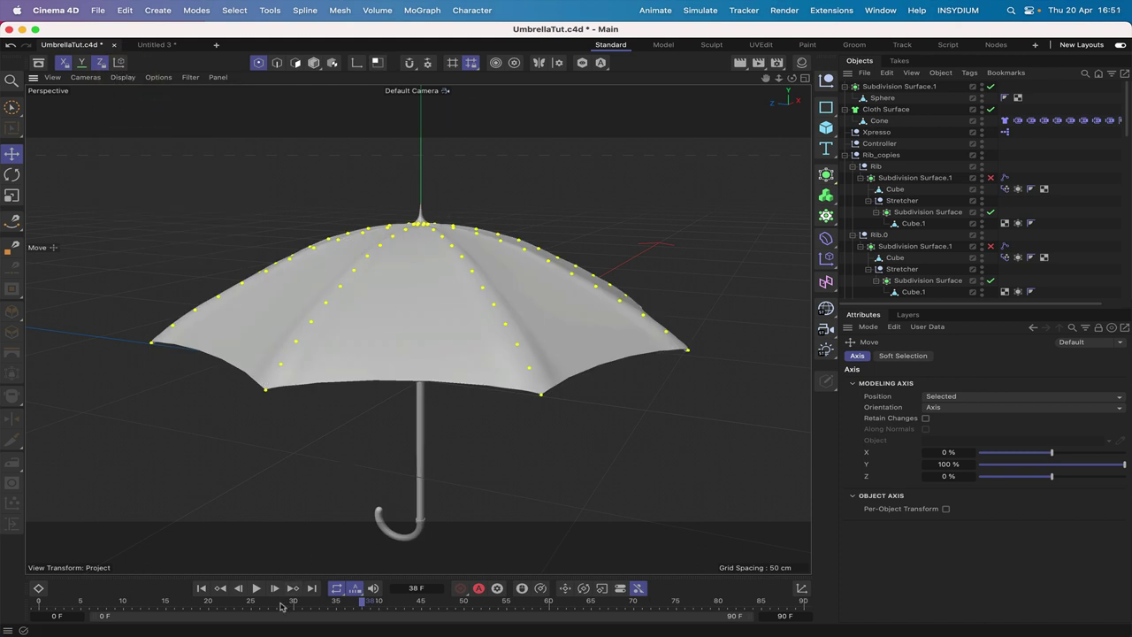
left_click(201, 588)
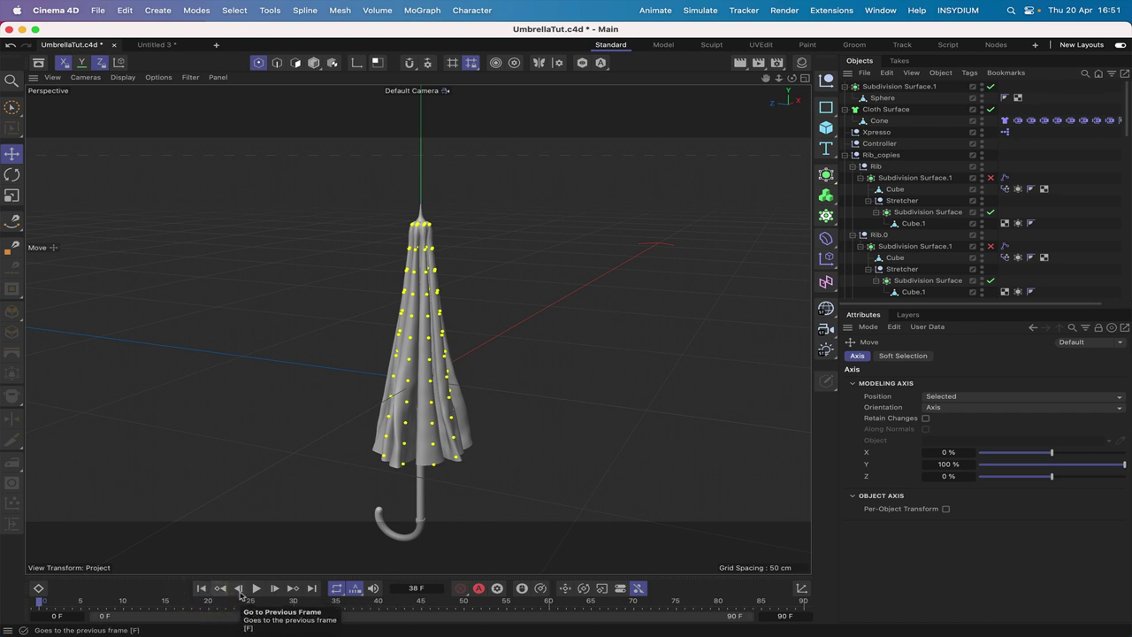
left_click(257, 588)
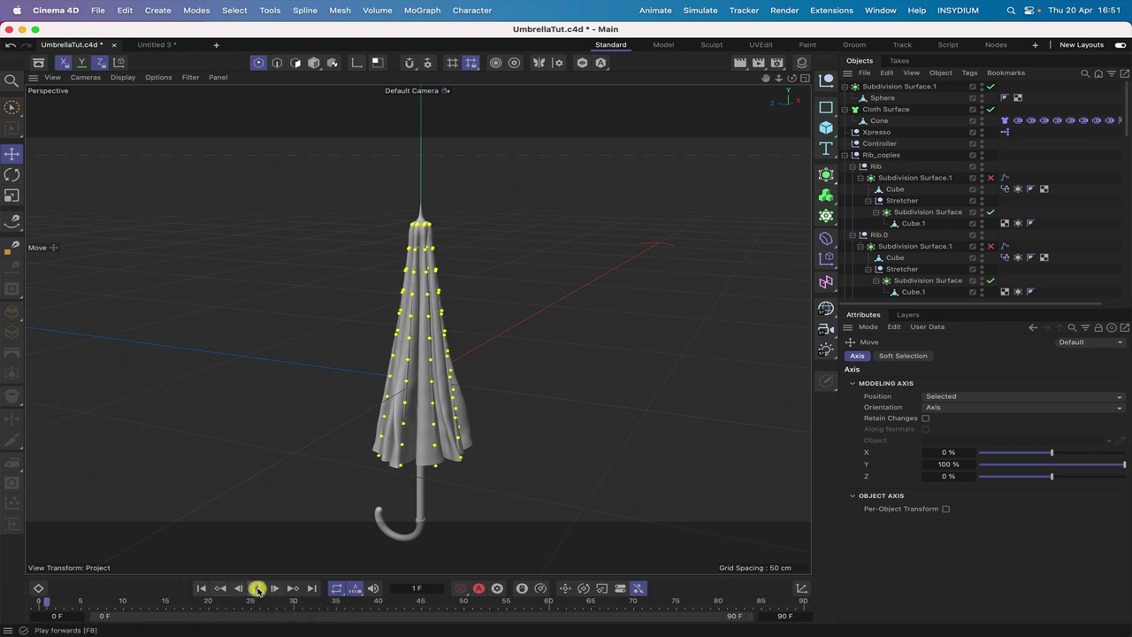
- Pause the animation at frame 49 with the umbrella open and display it in Gouraud Shading (Lines)
left_click(257, 588)
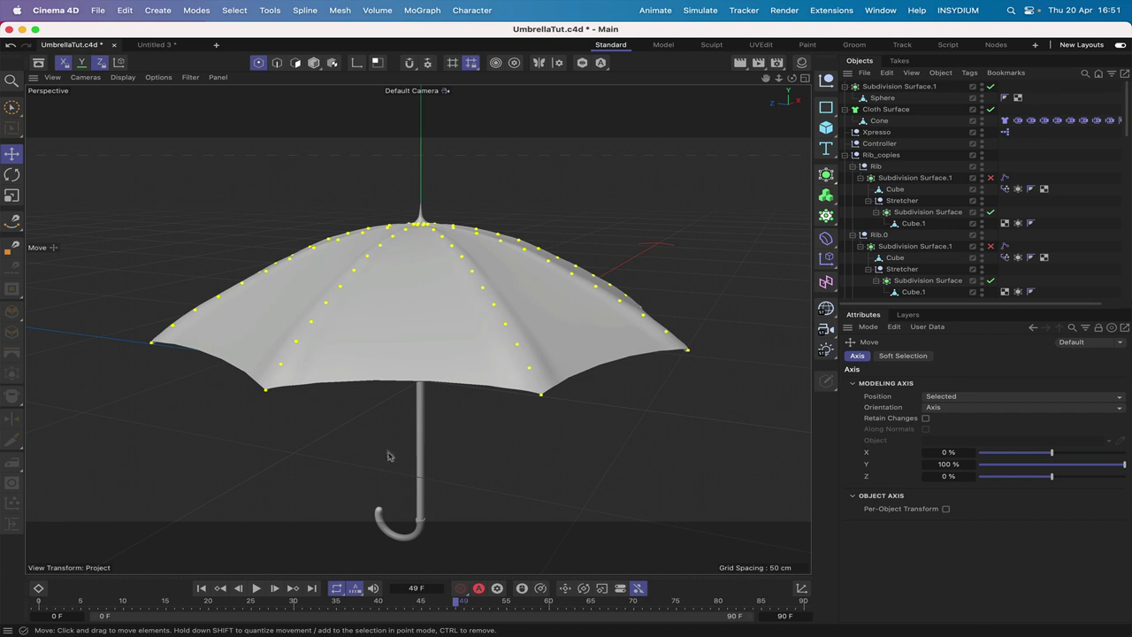
left_click(123, 76)
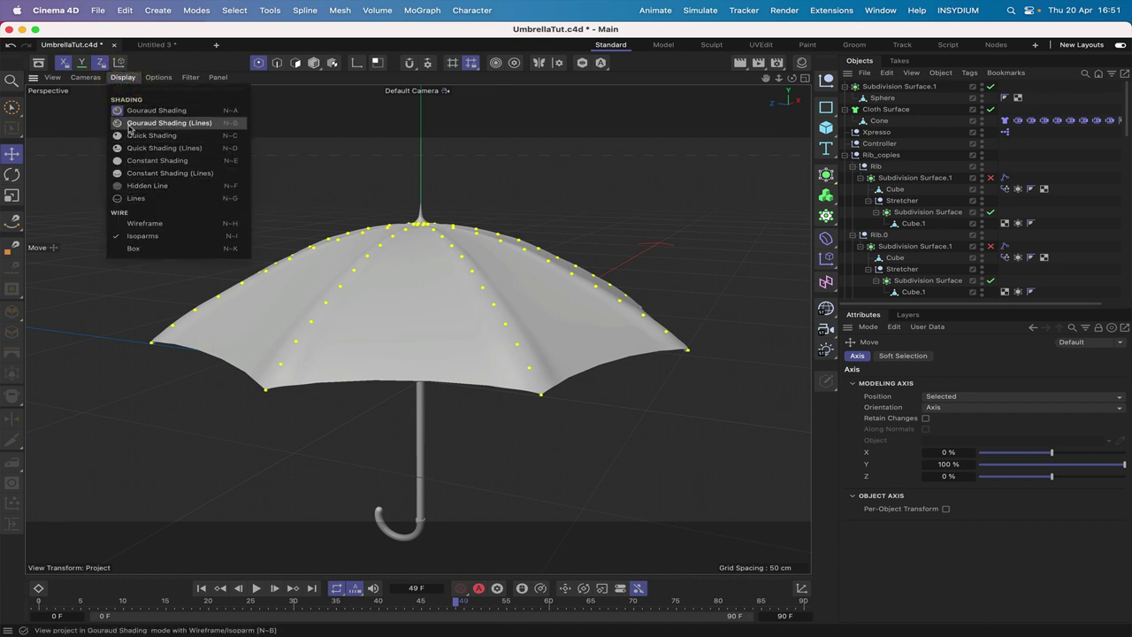
left_click(128, 126)
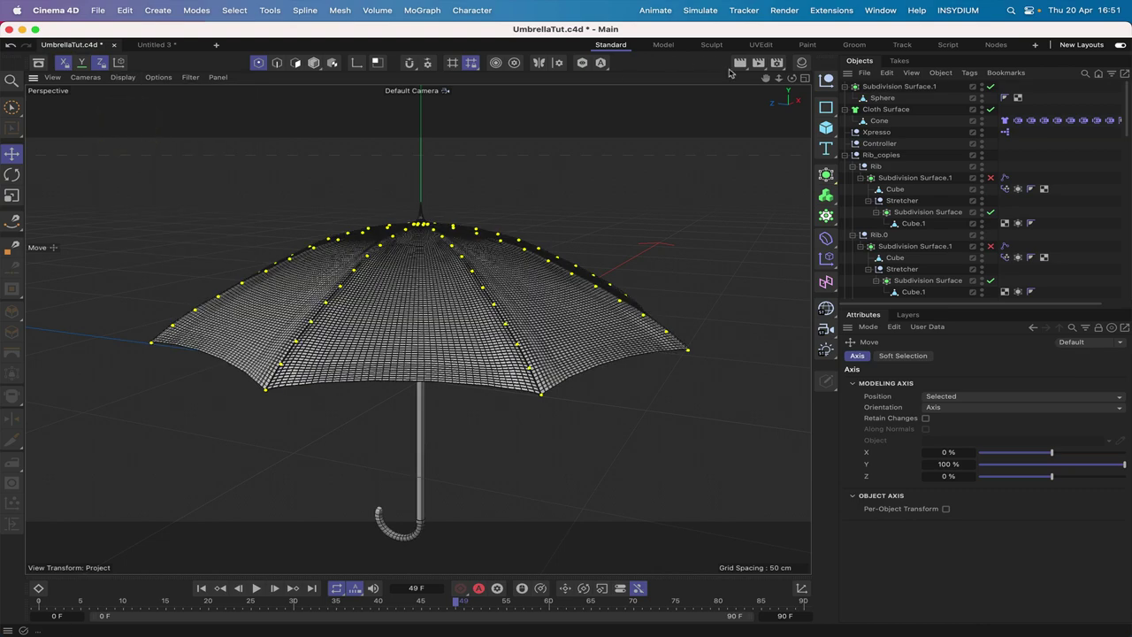
mouse_move(692, 195)
left_mouse_down("alt")
mouse_move(732, 163)
mouse_move(683, 179)
left_mouse_up("alt")
left_click_drag(420, 379, 420, 381)
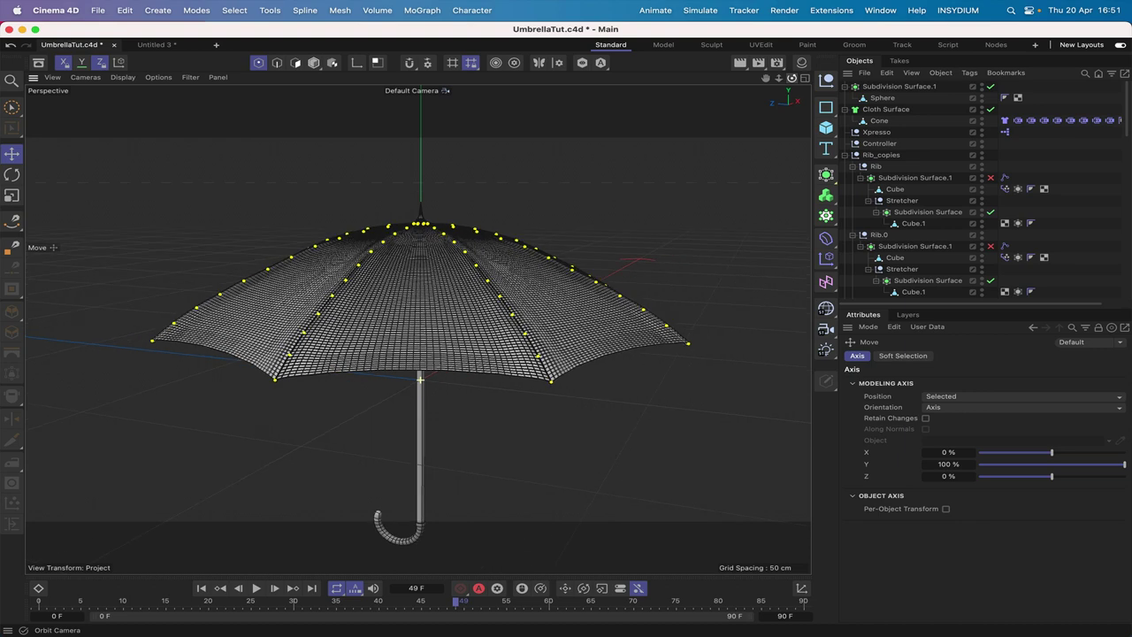
- Collapse the Cloth Surface, Rib_copies, Null.1 and Top hierarchies in the object list
left_click(847, 109)
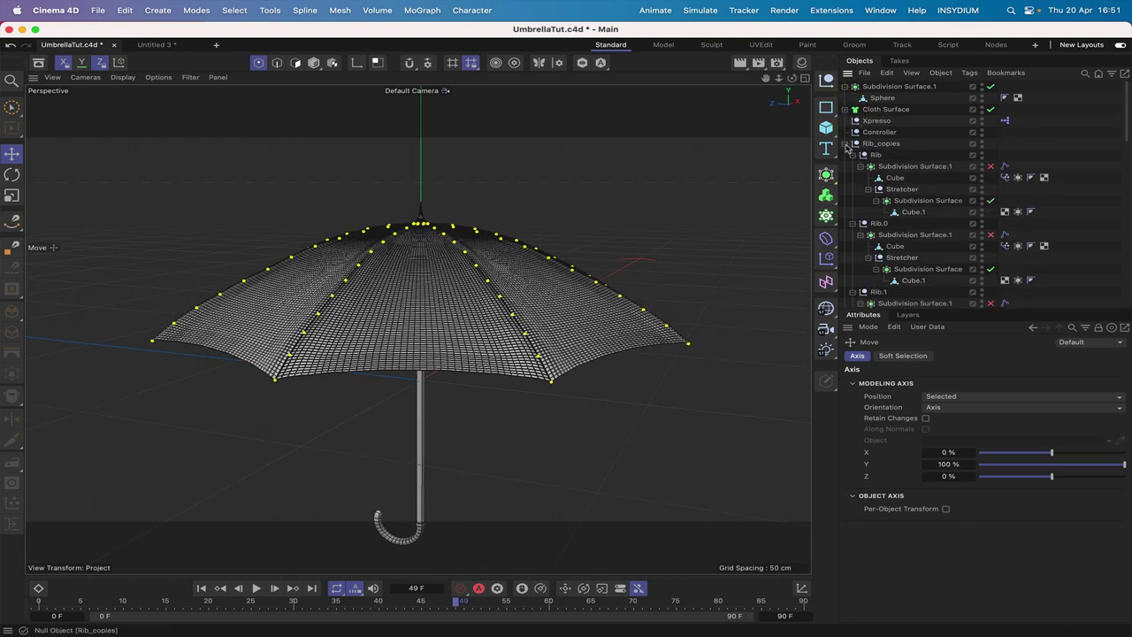
left_click(845, 144)
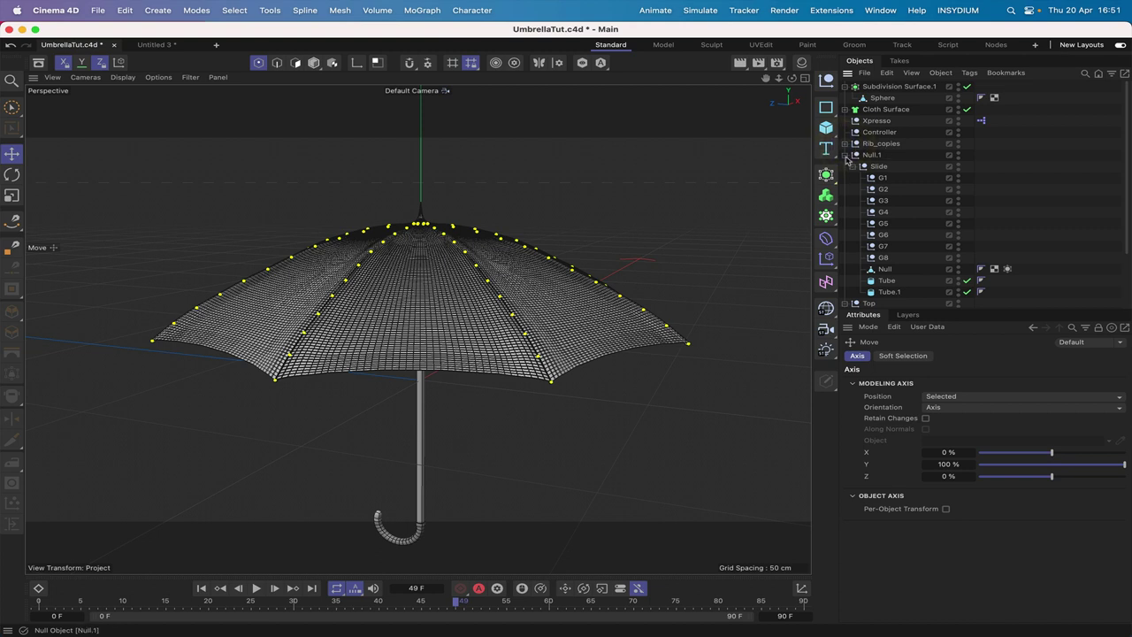
left_click(845, 155)
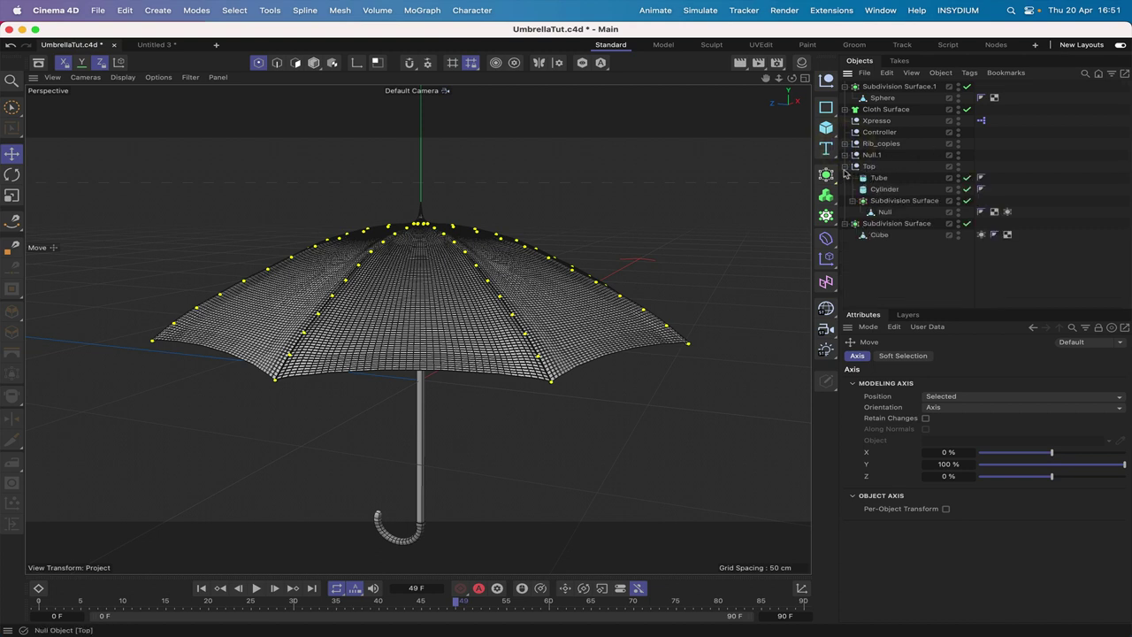
left_click(845, 167)
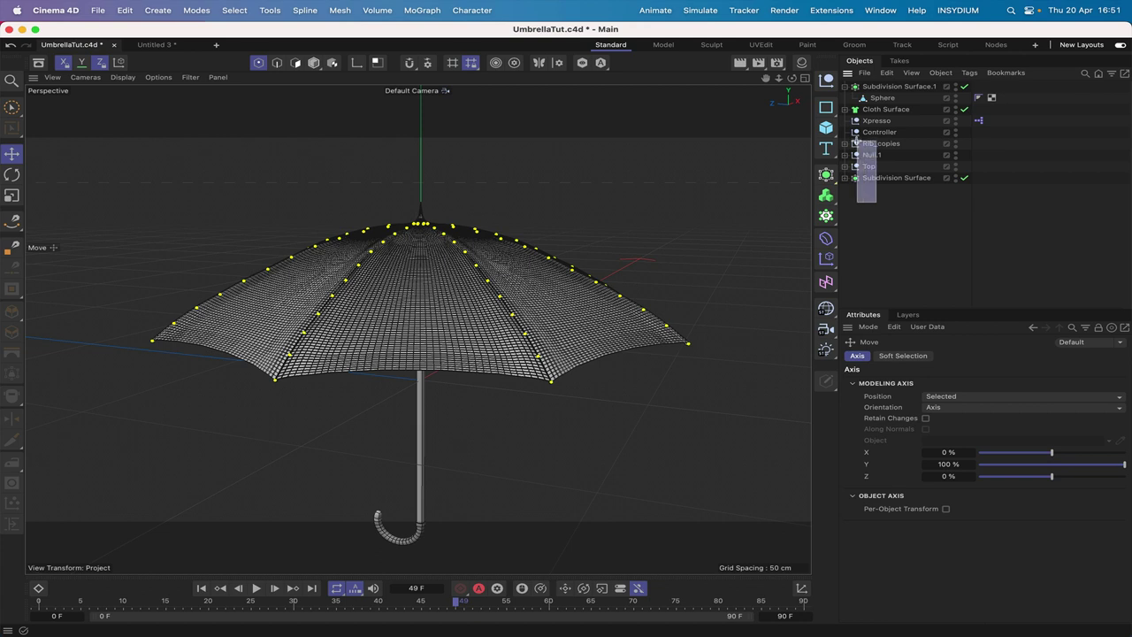
- Reorder the Cloth Surface so it sits between Controller and Rib_copies in the object hierarchy
left_click_drag(856, 136, 856, 139)
left_click(871, 109)
double_click(871, 109)
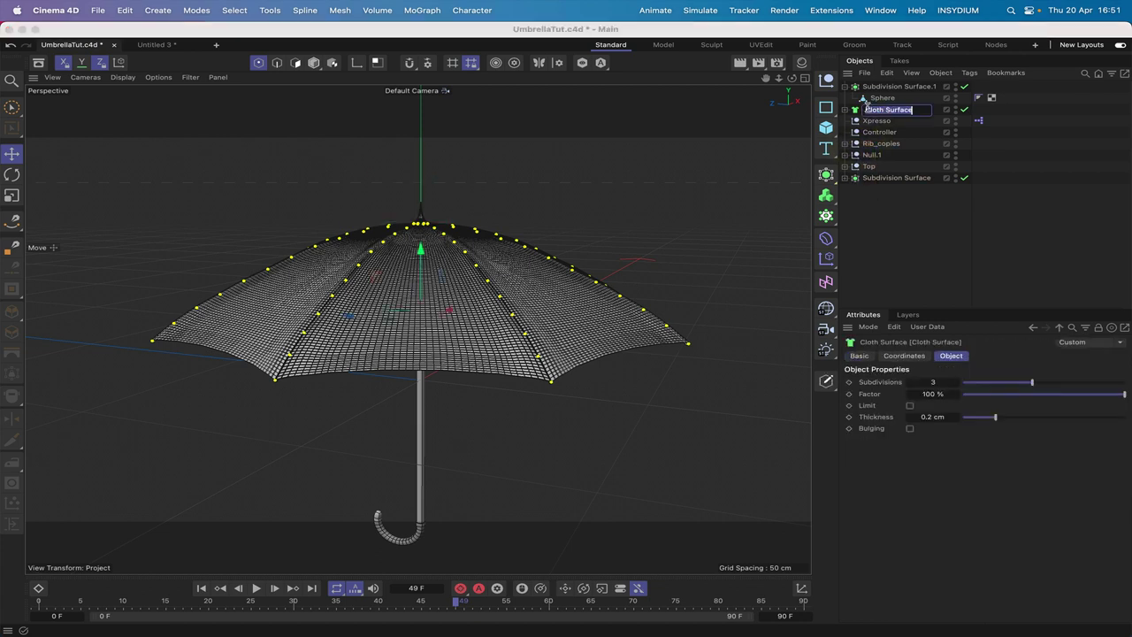
left_click_drag(855, 110, 855, 143)
- Group the Cloth Surface, Rib_copies, Null.1, Top and Subdivision Surface under a null named Umbrella
left_click_drag(879, 217, 846, 133)
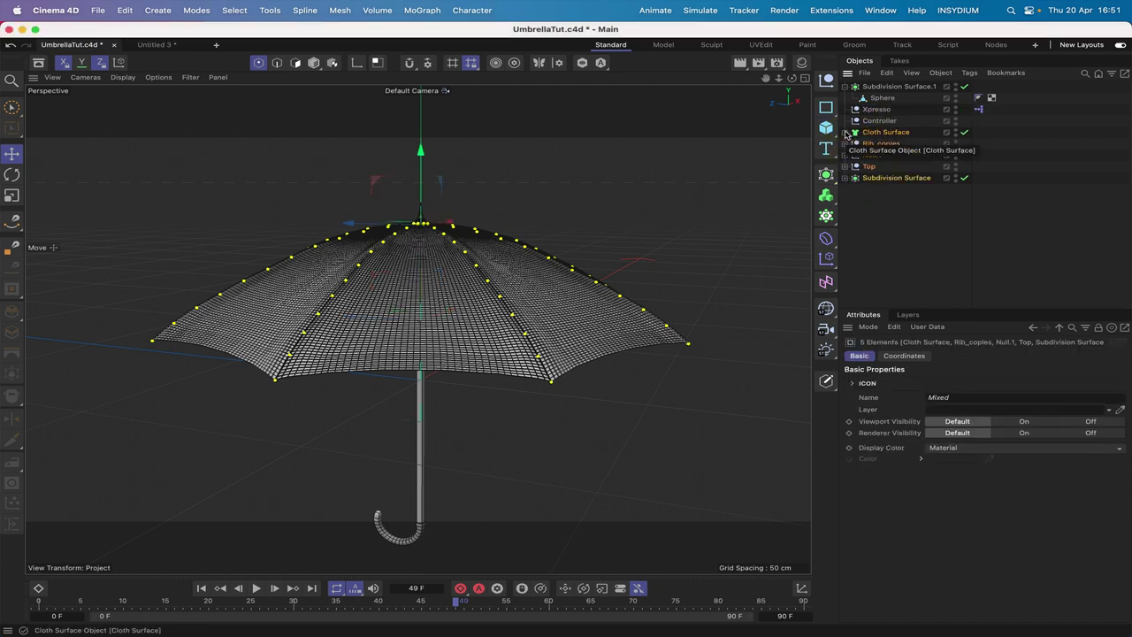
key("alt+g")
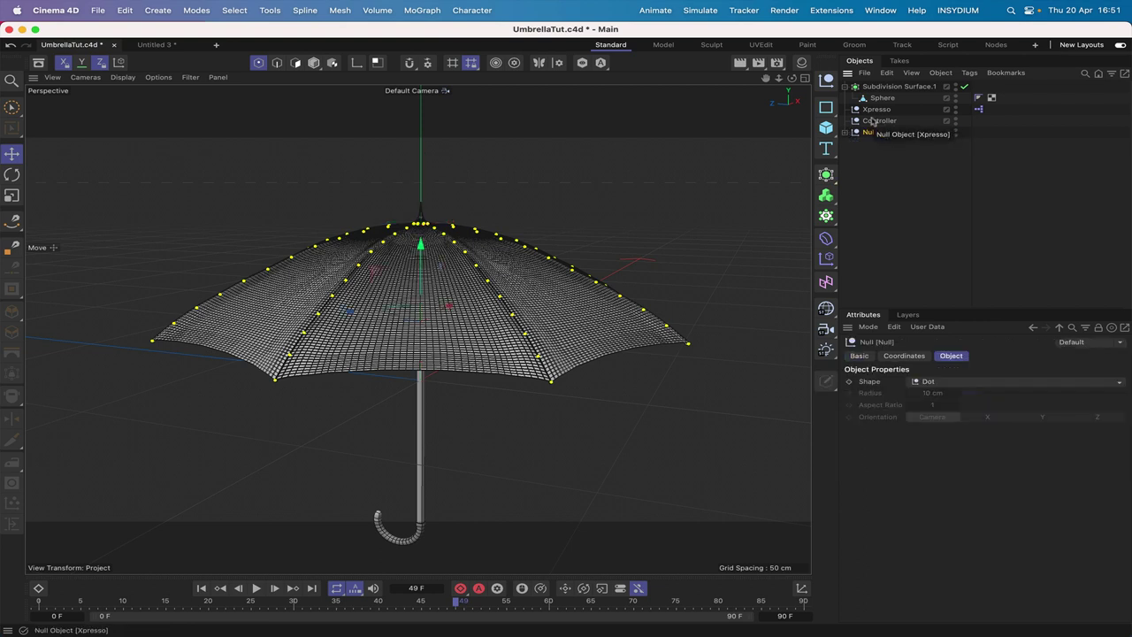
double_click(870, 131)
type("Um")
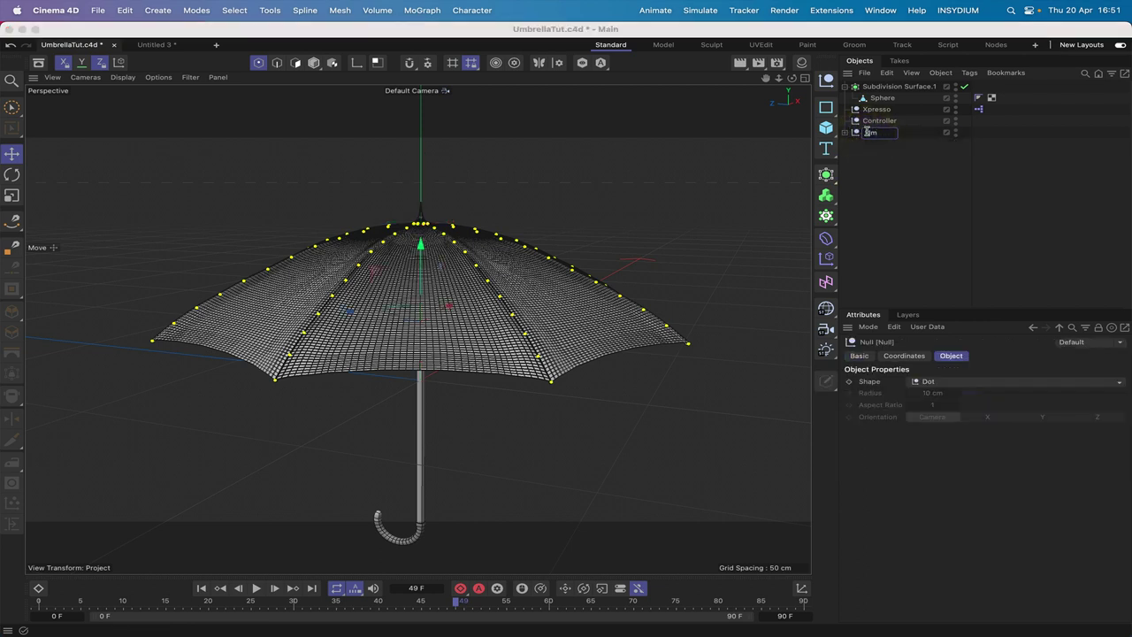
type("brella")
key("Return")
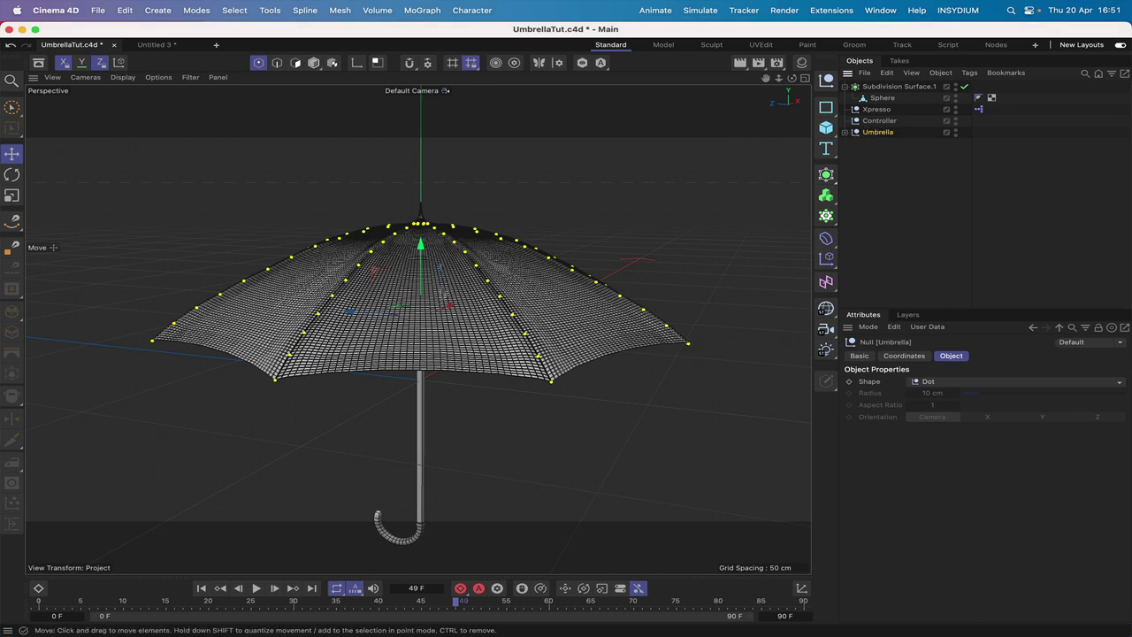
- Try moving the Umbrella group in the viewport, and undo the moves
mouse_move(447, 310)
left_mouse_down()
mouse_move(475, 299)
mouse_move(453, 310)
left_mouse_up()
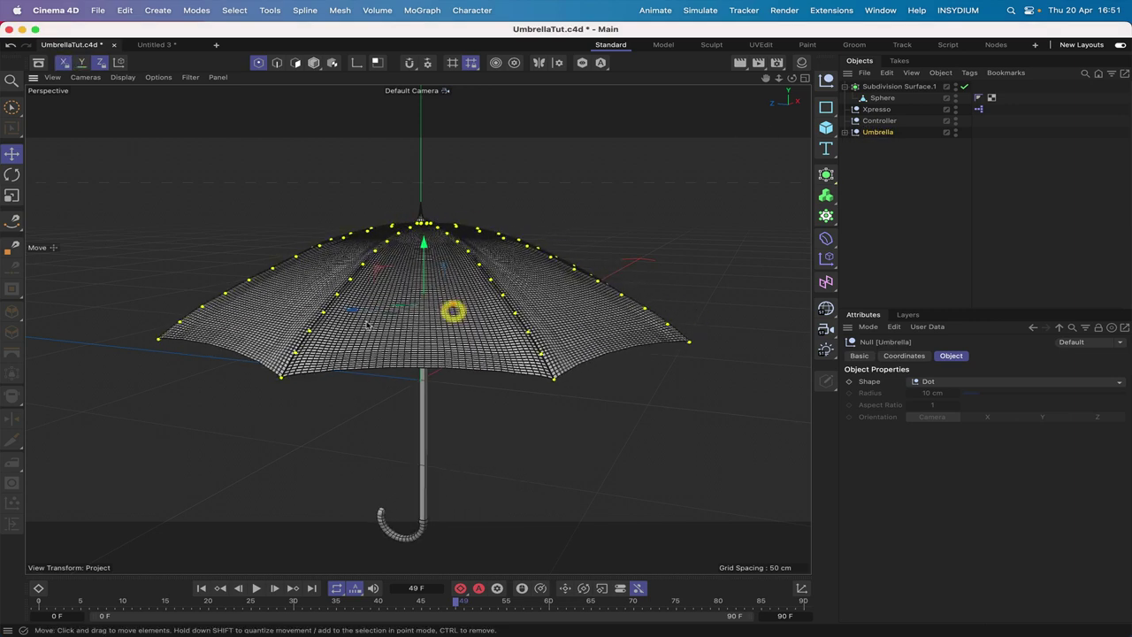
left_click_drag(357, 310, 304, 309)
mouse_move(369, 247)
left_mouse_down()
mouse_move(368, 232)
mouse_move(366, 250)
left_mouse_up()
key("super+z")
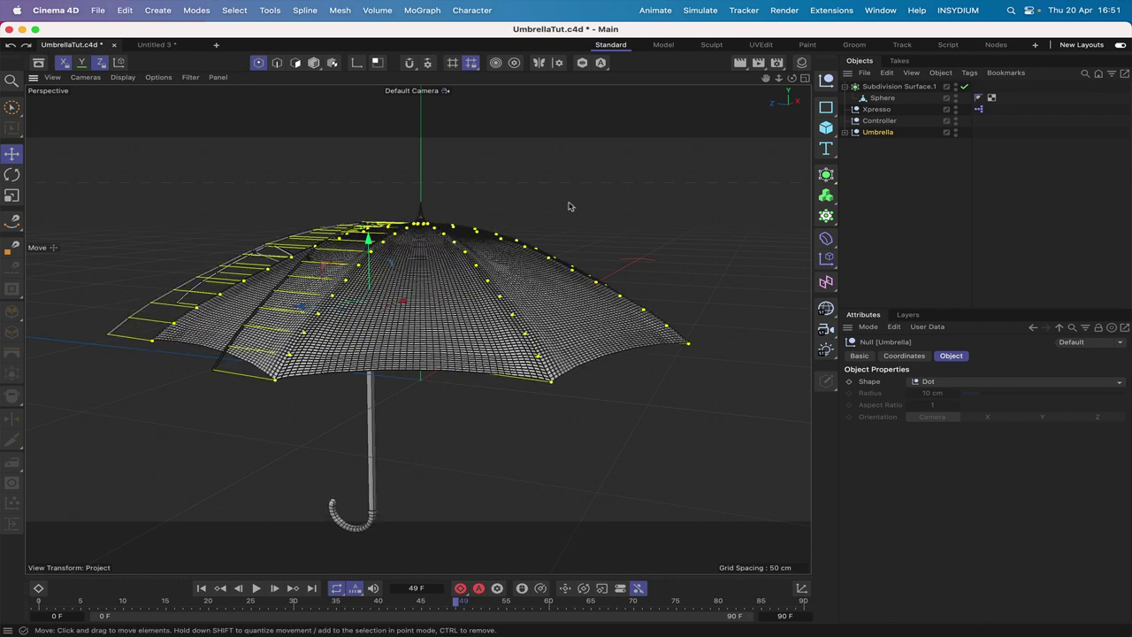
key("super+z")
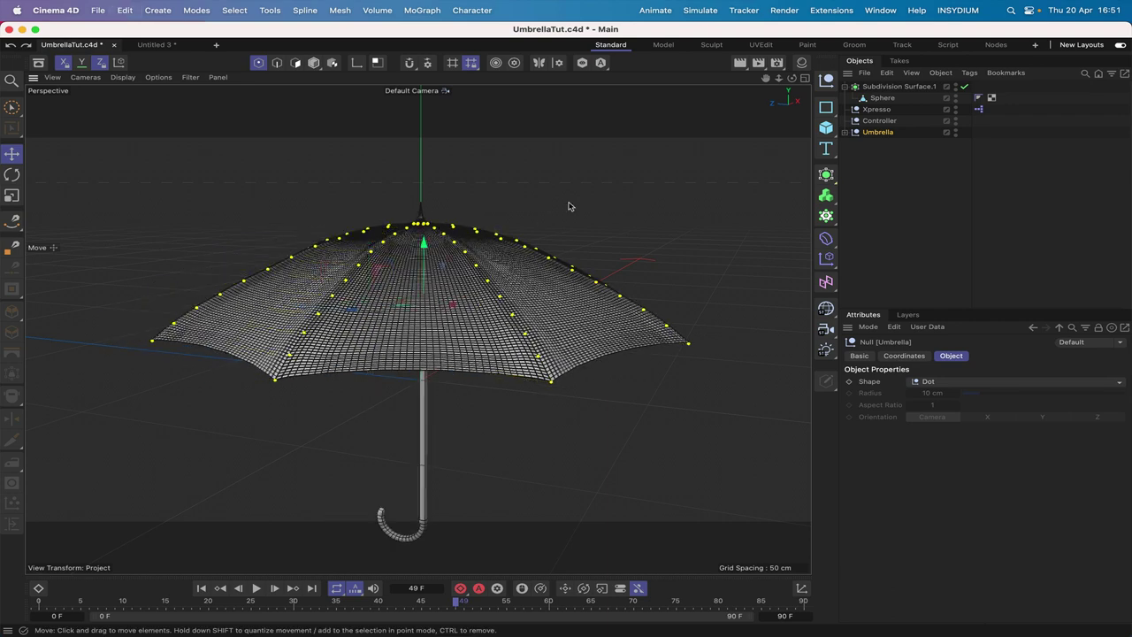
- Place the ferrule's Subdivision Surface.1 inside the Umbrella group and collapse the group
left_click(845, 85)
left_click(890, 86)
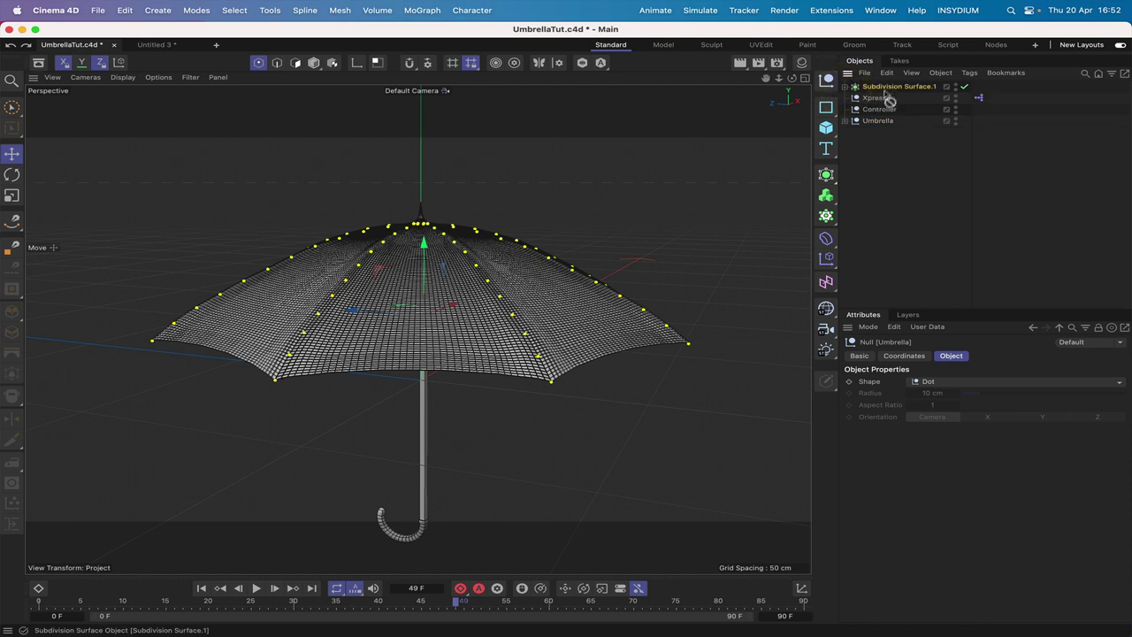
left_click_drag(887, 99, 877, 120)
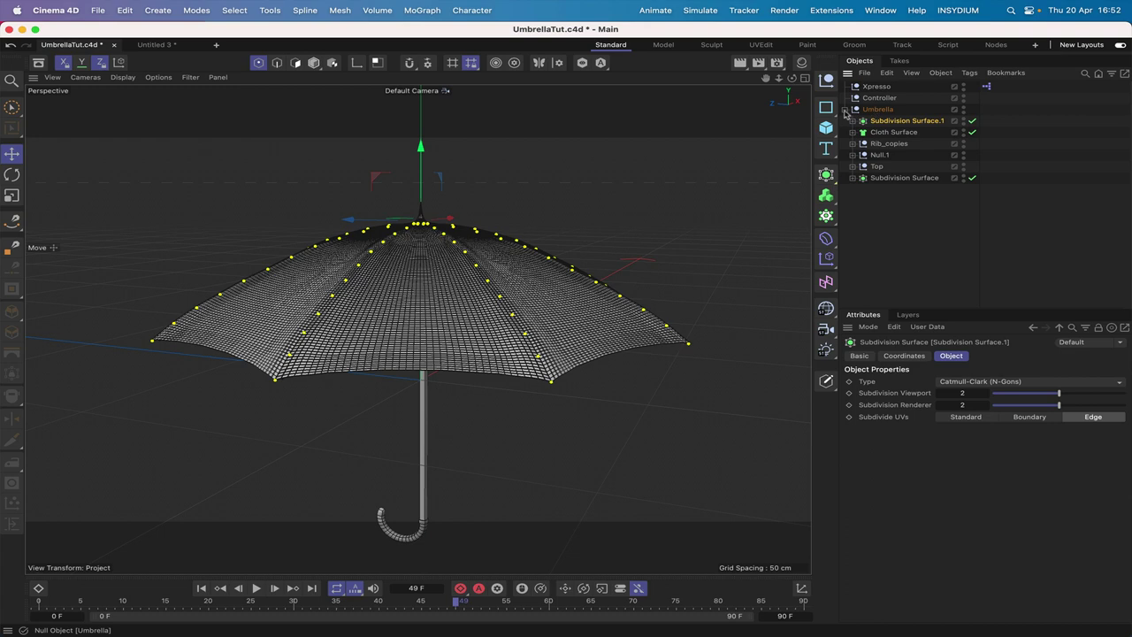
left_click(845, 109)
- Move the Umbrella group to a new position, play the animation from frame 0, reposition the group during playback, and deselect it
left_click(875, 109)
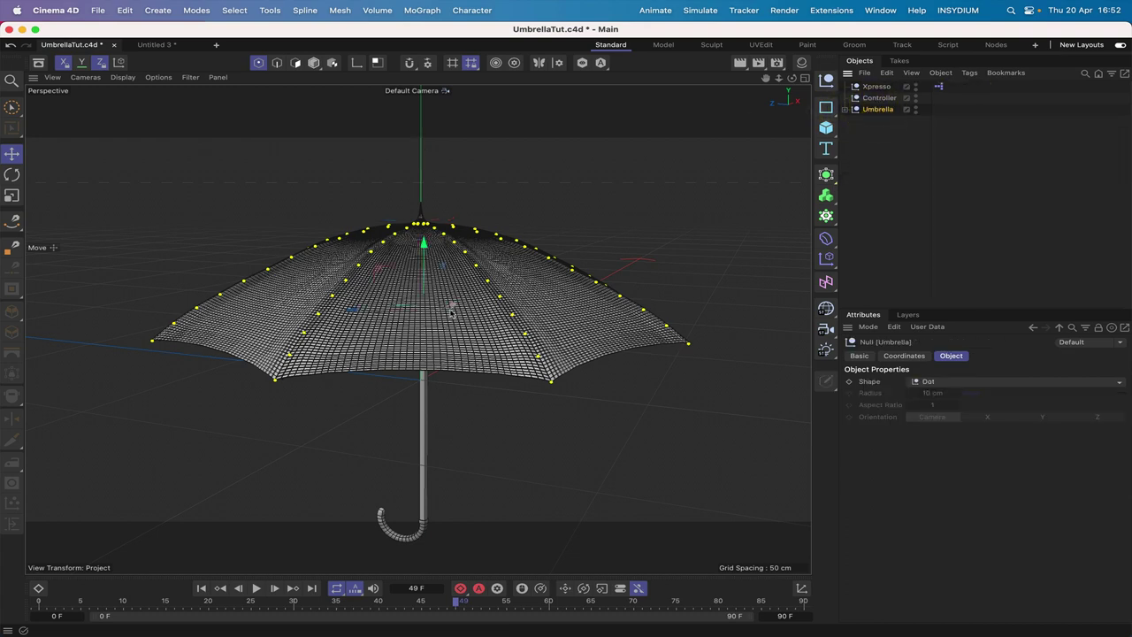
left_click_drag(448, 316, 253, 310)
left_click(202, 588)
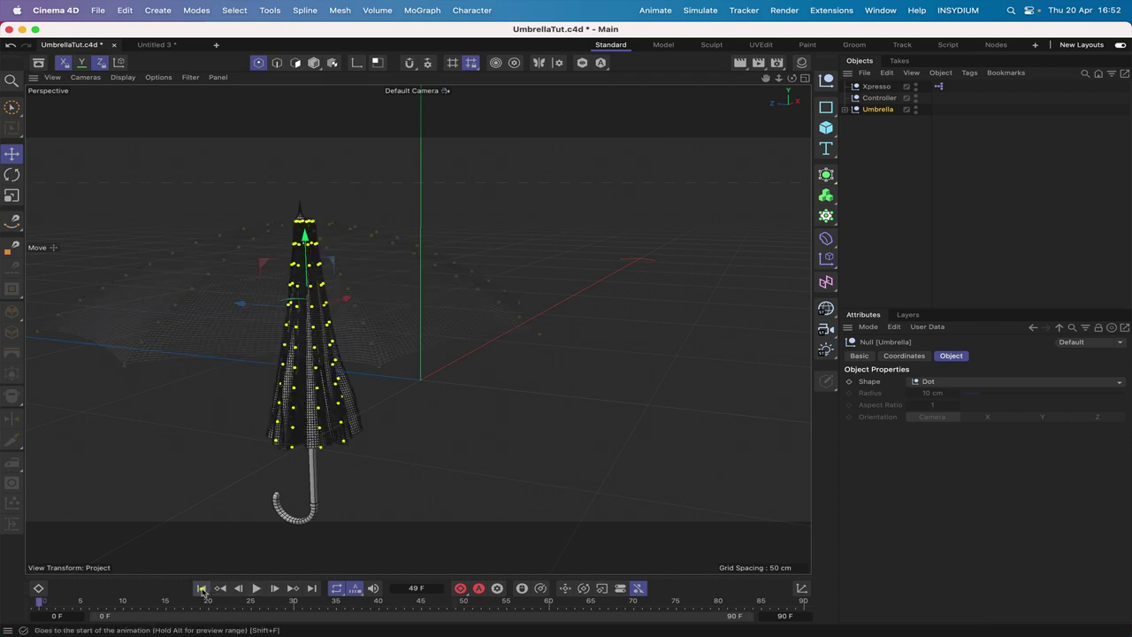
left_click(256, 588)
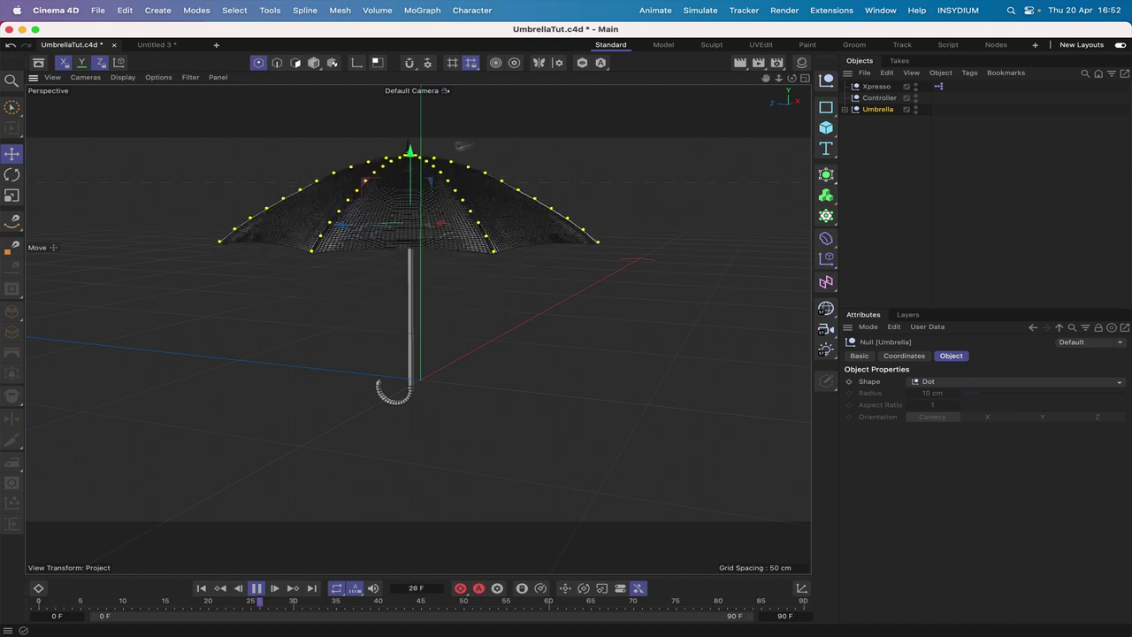
left_click_drag(414, 210, 414, 214)
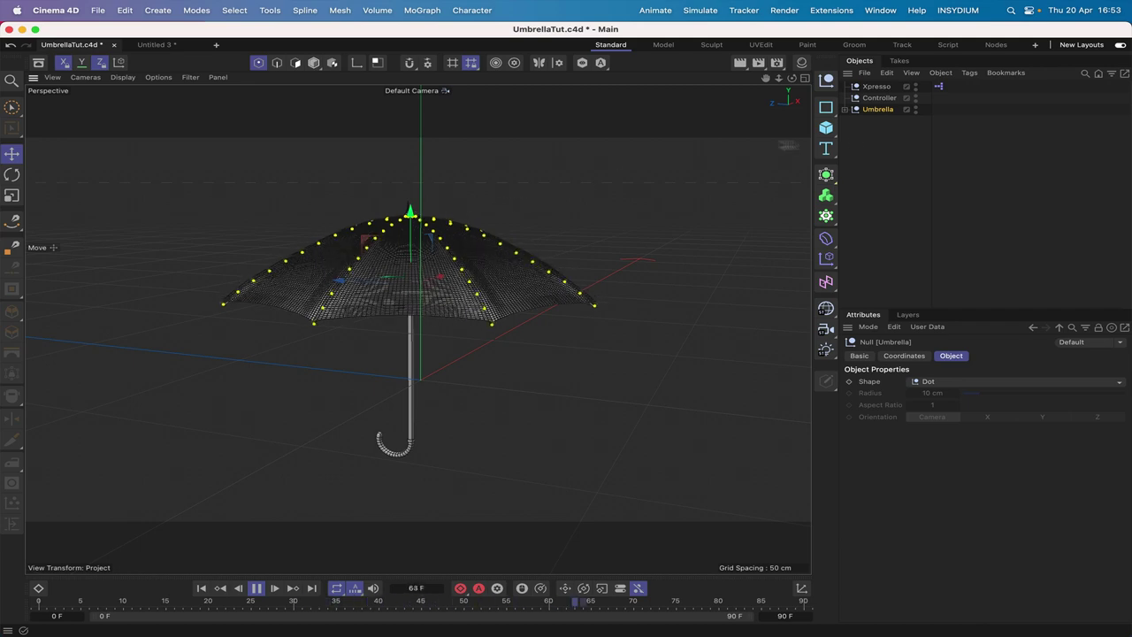
left_click(863, 140)
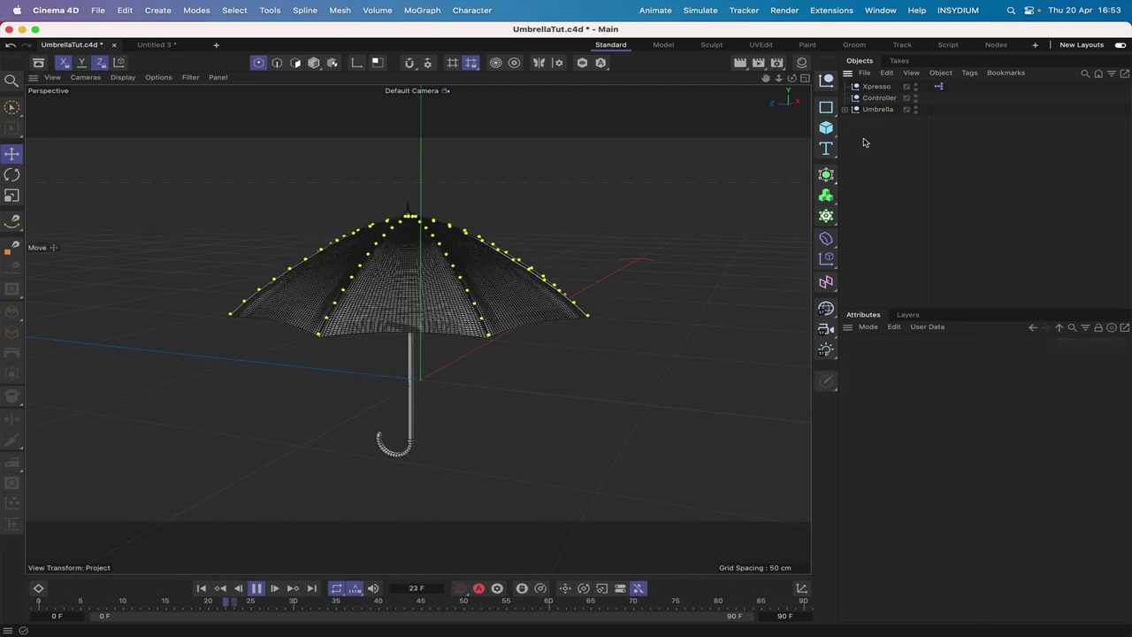